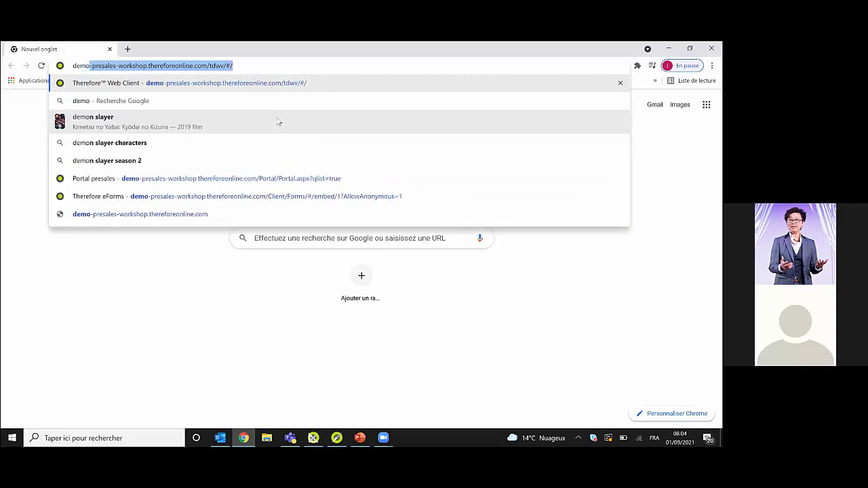
- Load the Therefore sign-in page by removing 'tdwv' from the demo server URL
key(Right)
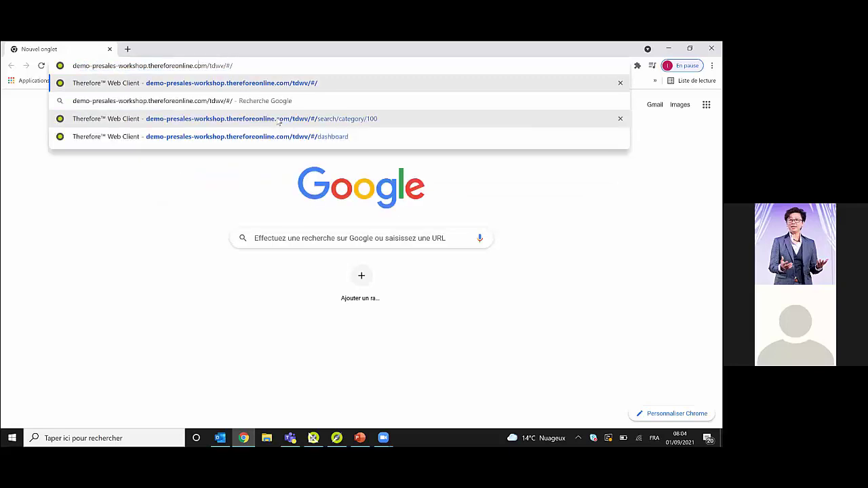
key(shift+Left)
key(shift+Left)
key(shift+Left)
key(shift+Left)
key(shift+Left)
key(shift+Left)
key(shift+Left)
key(shift+Left)
key(shift+Left)
key(shift+Left)
key(shift+Left)
key(shift+Left)
key(shift+Left)
key(shift+Left)
key(shift+Left)
key(shift+Left)
key(shift+Left)
key(shift+Left)
key(shift+Left)
key(shift+Left)
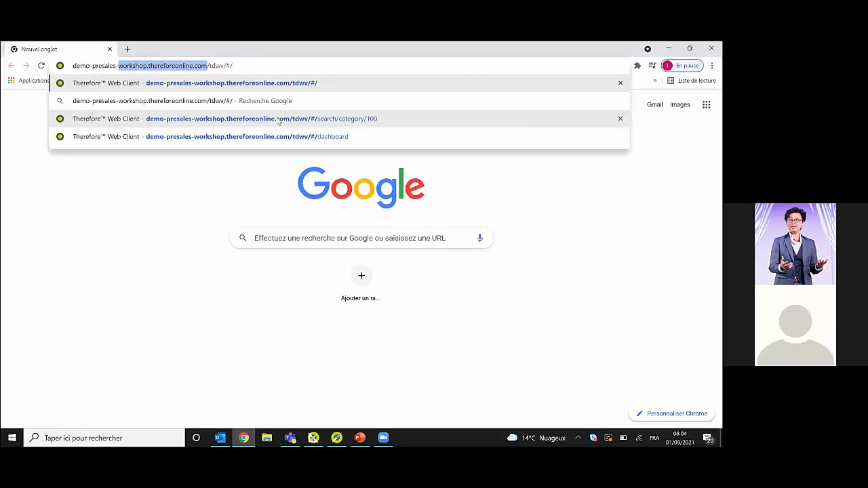
key(shift+Left)
key(shift+Left)
key(shift+Left)
key(shift+Left)
key(shift+Left)
key(shift+Left)
key(shift+Left)
key(Right)
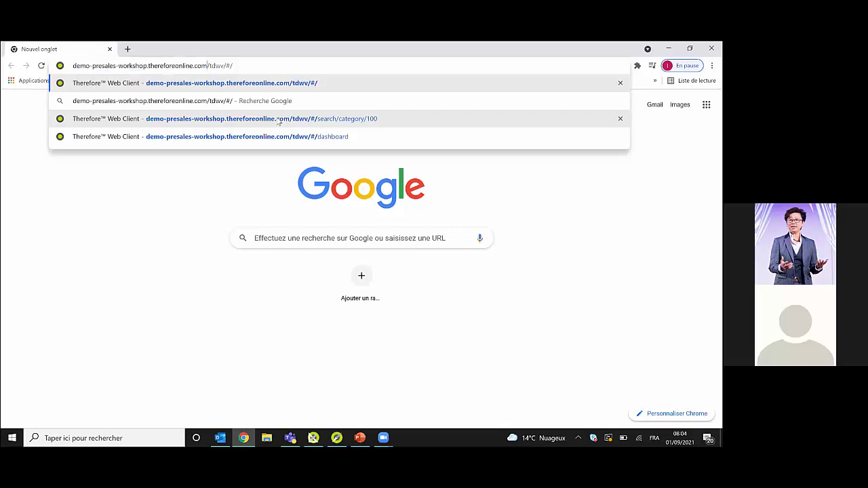
key(Right)
key(shift+Right)
key(shift+Right)
key(shift+Right)
key(shift+Right)
key(Delete)
key(Return)
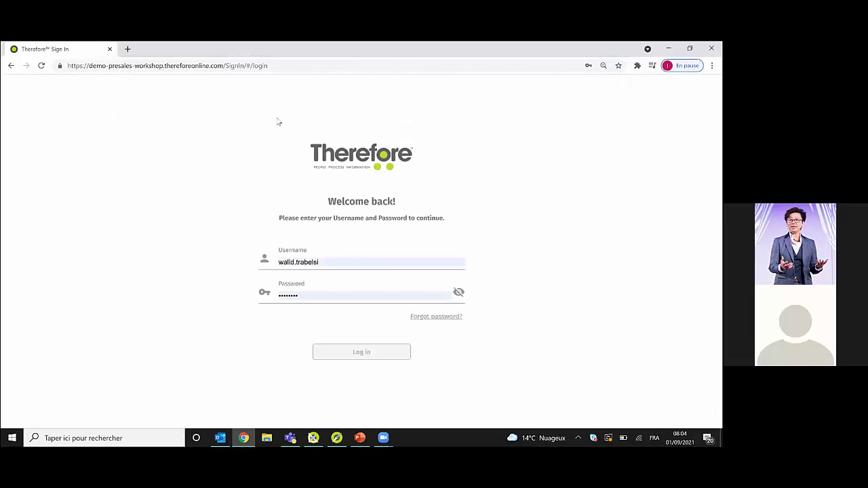
- Sign in to the Therefore Web Client, then open a new blank browser window
click(349, 352)
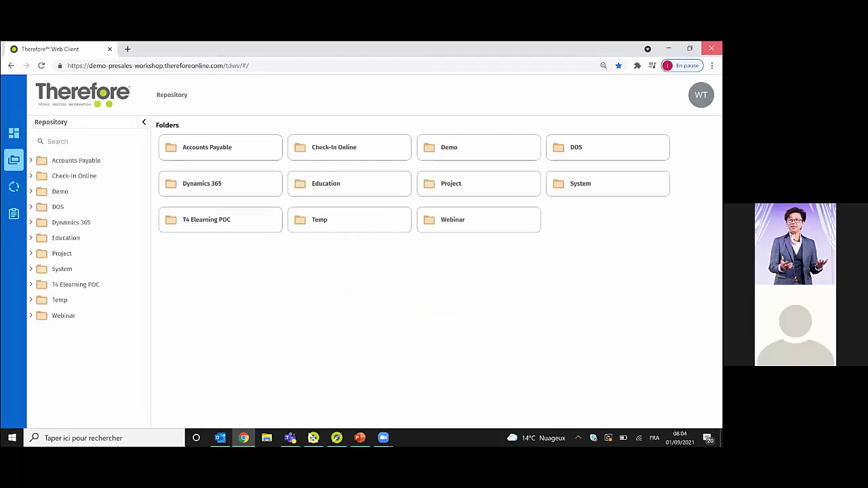
key(alt+Tab)
middle_click(243, 437)
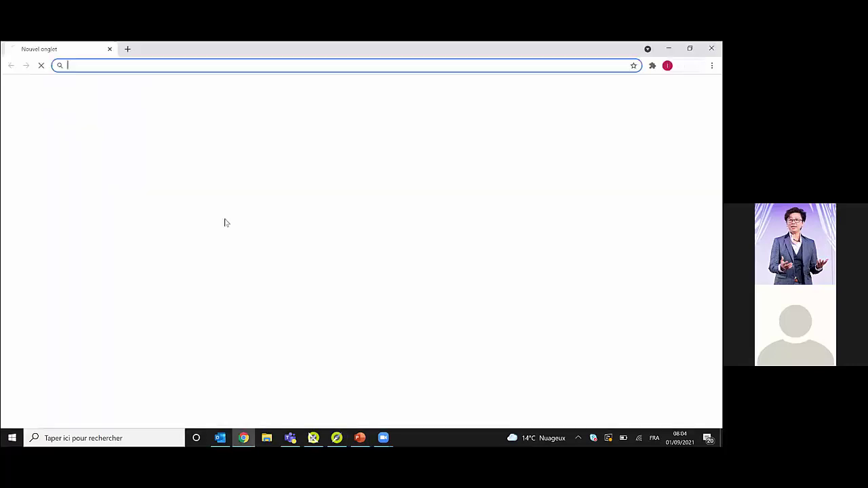
- Log on to Therefore Web Access at the demo server root and switch to Dynamic Web View
text(demo)
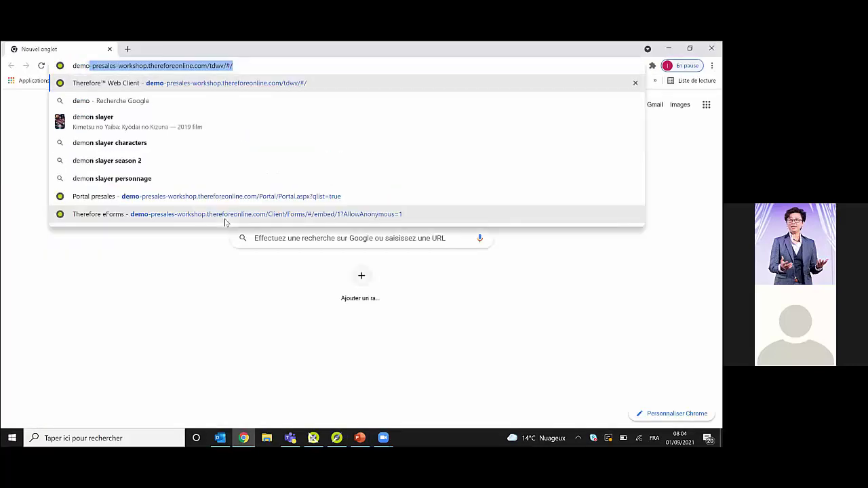
key(End)
key(BackSpace)
key(BackSpace)
key(BackSpace)
key(BackSpace)
key(BackSpace)
key(BackSpace)
key(BackSpace)
key(BackSpace)
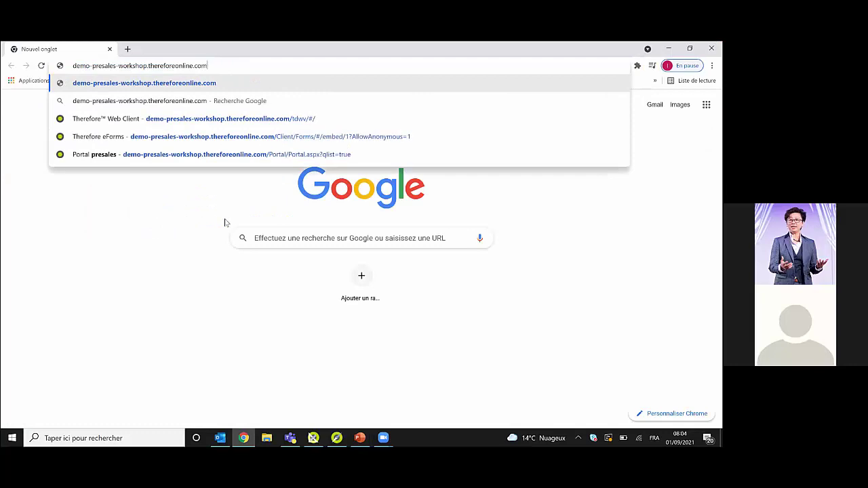
key(Return)
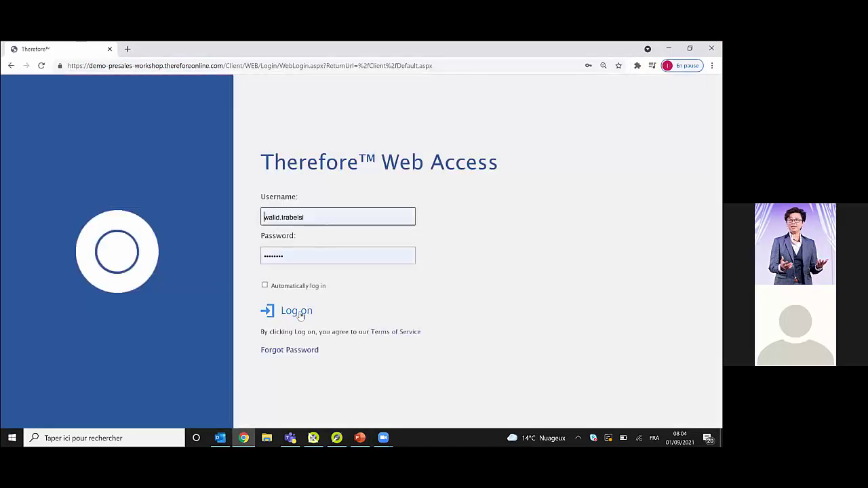
click(299, 313)
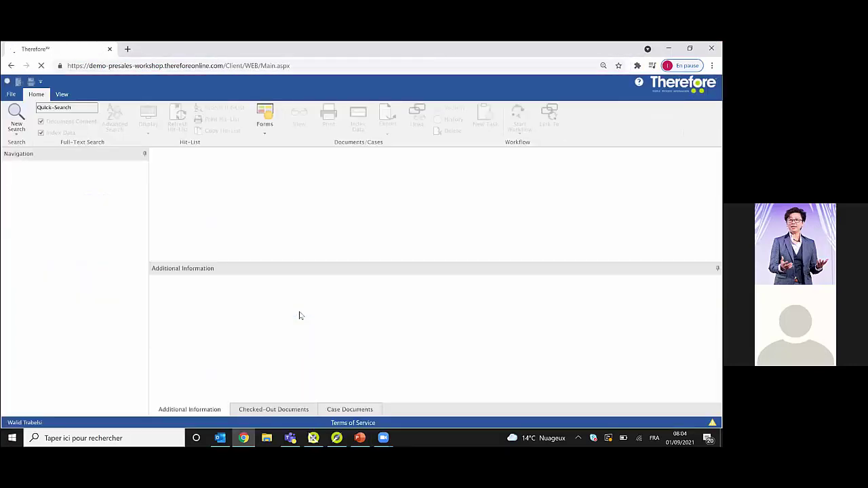
click(11, 94)
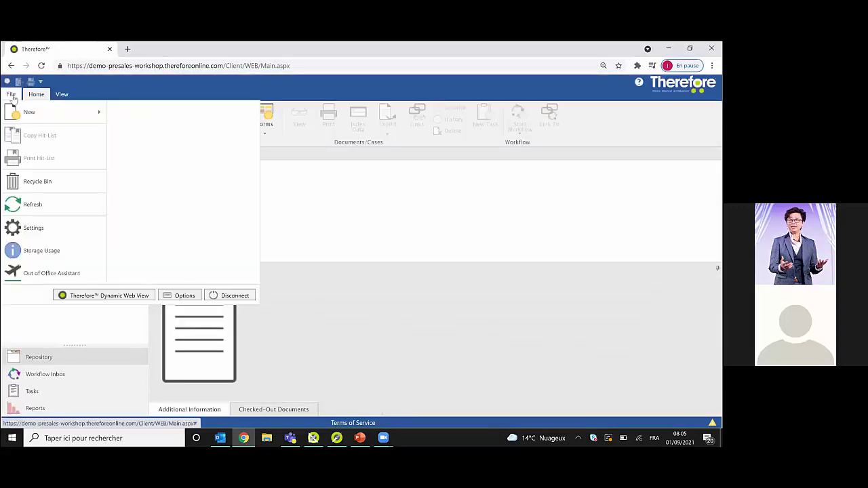
click(88, 298)
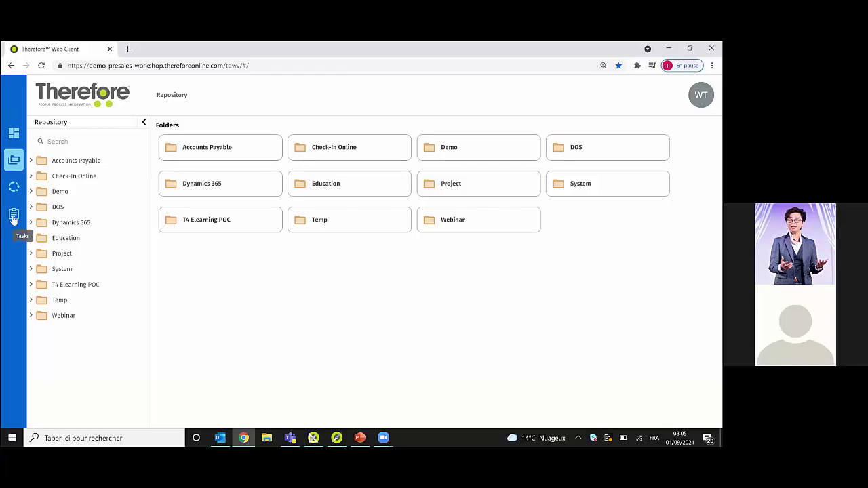
- Open Project › Purchase Process › 04-Invoices
click(450, 184)
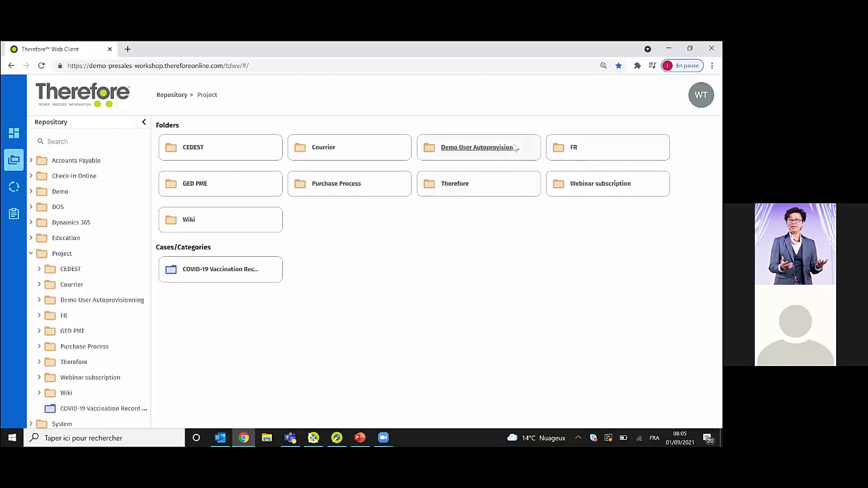
click(326, 188)
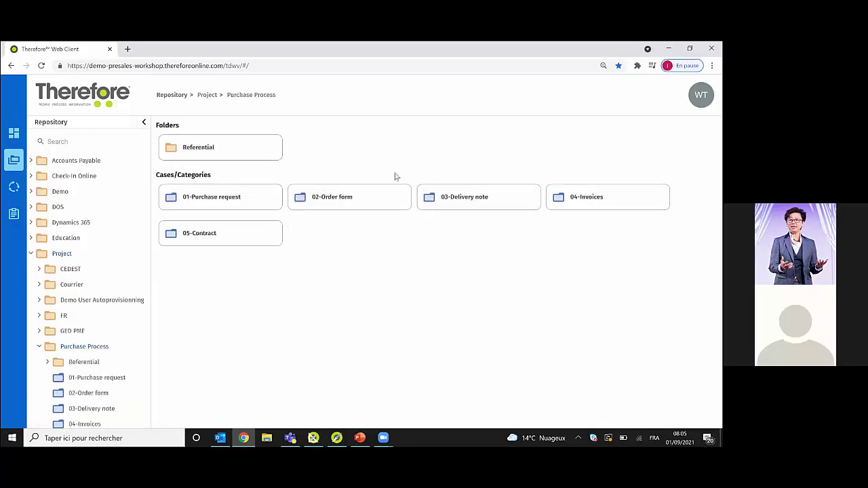
click(578, 205)
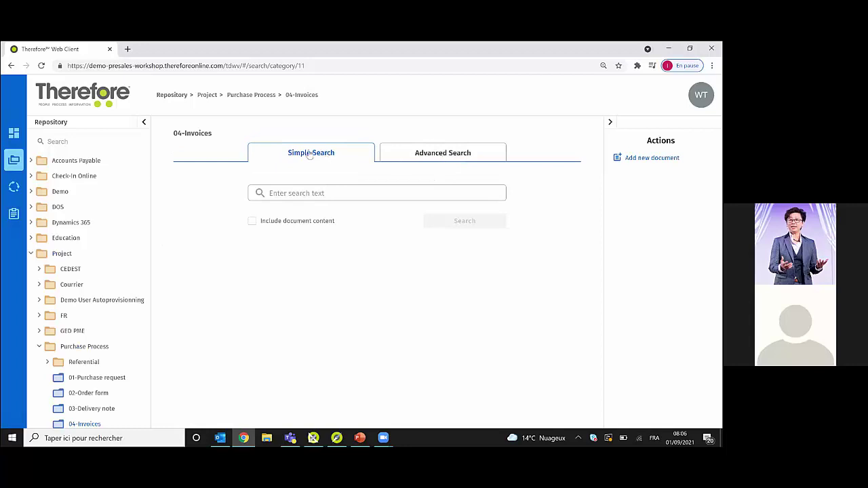
- Try the Simple Search box, dismissing its past-entries suggestions each time
click(324, 193)
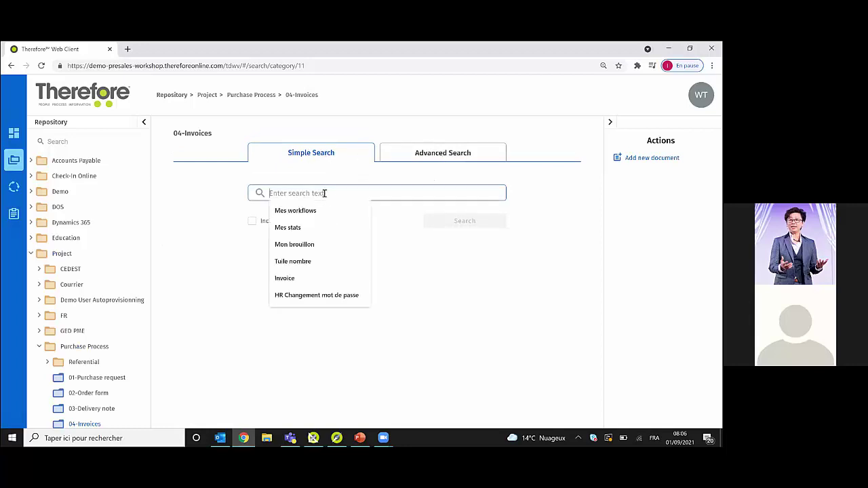
click(452, 299)
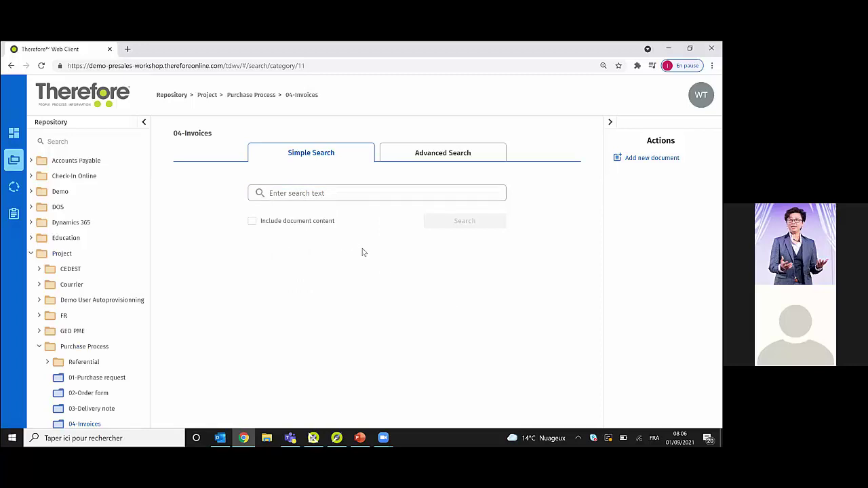
click(306, 195)
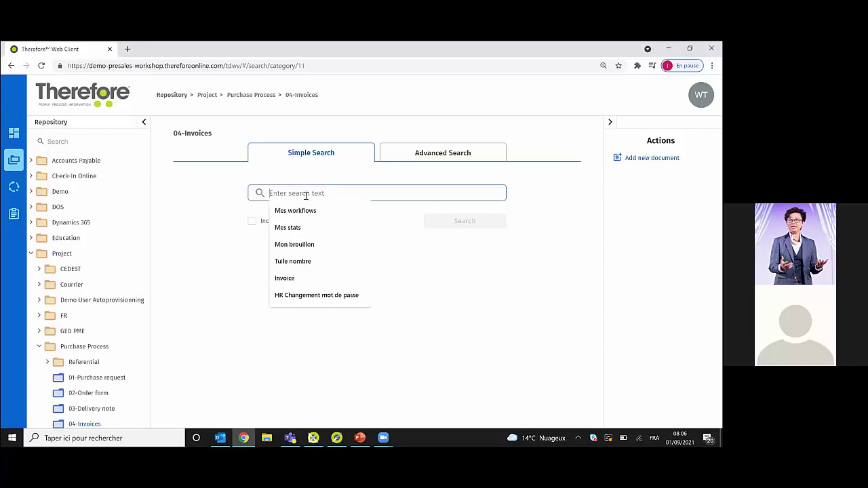
click(488, 314)
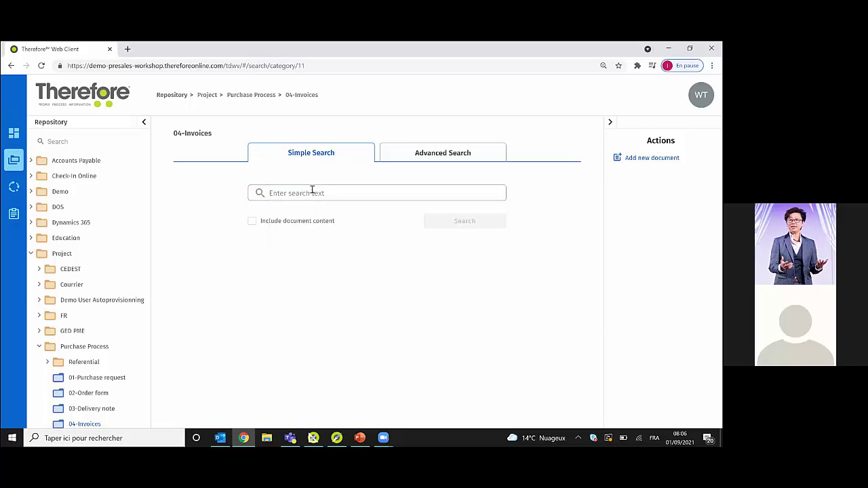
click(311, 192)
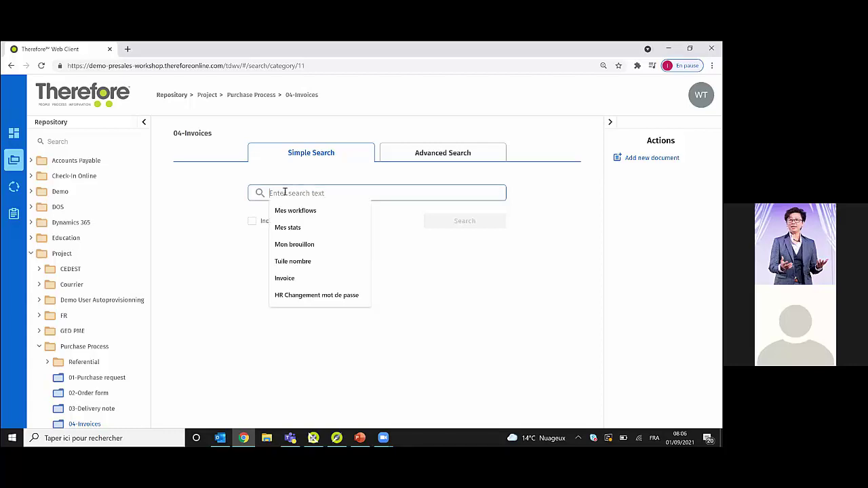
click(427, 261)
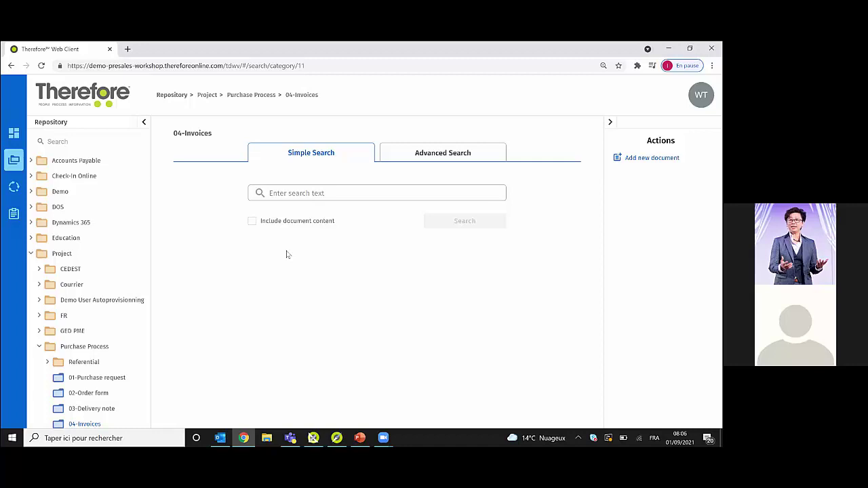
- On Advanced Search, add Supplier and Invoice date criteria and run the search
click(448, 150)
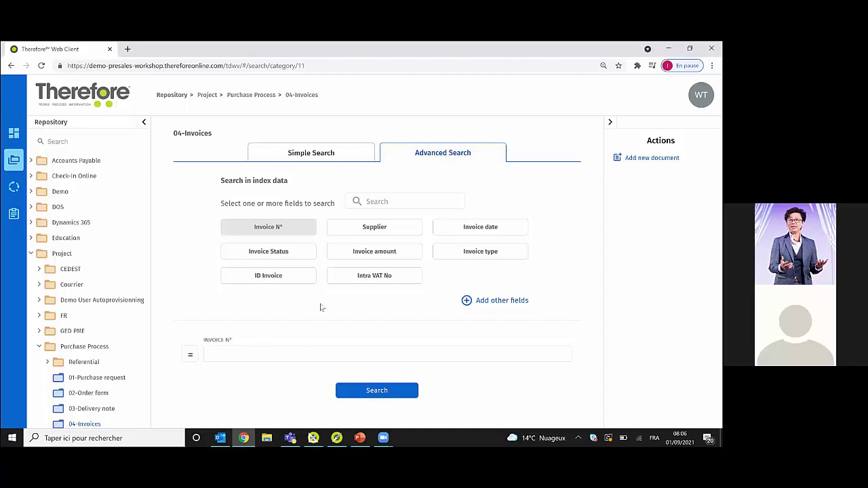
click(374, 234)
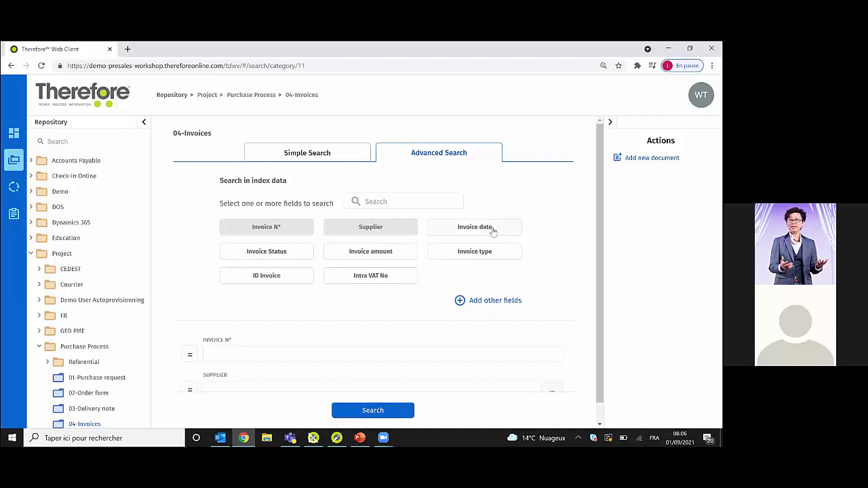
click(492, 231)
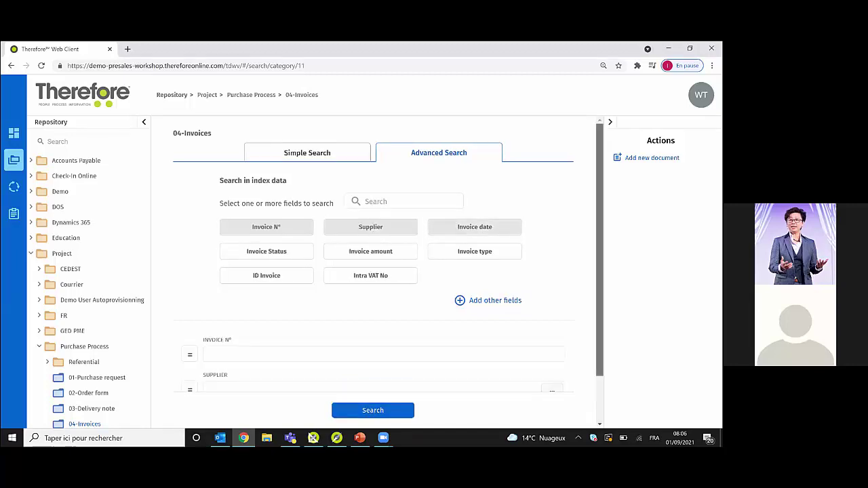
scroll(388, 268, up, 2)
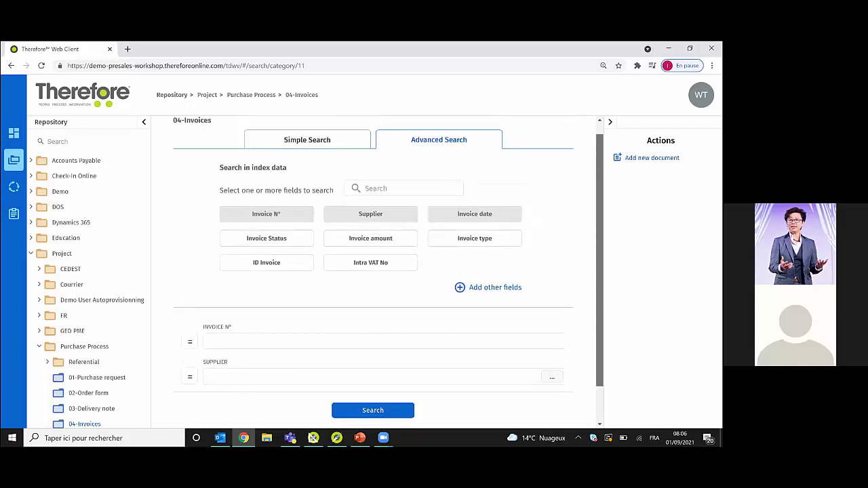
scroll(389, 268, down, 2)
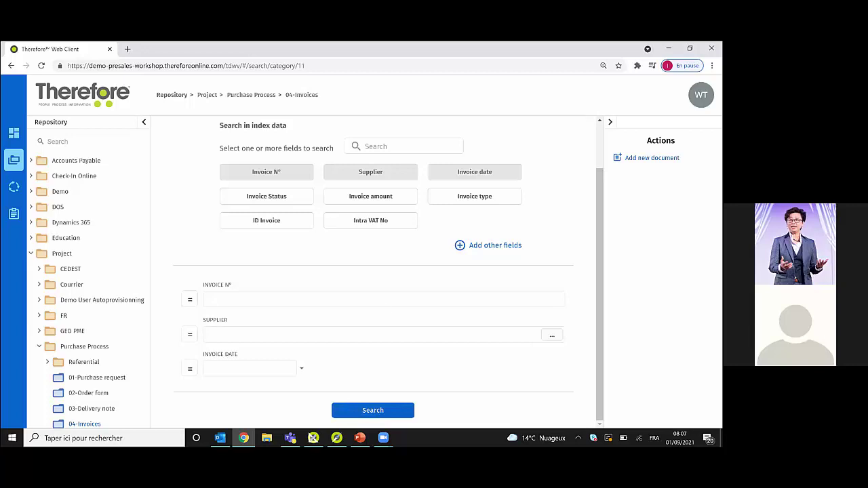
scroll(514, 228, up, 1)
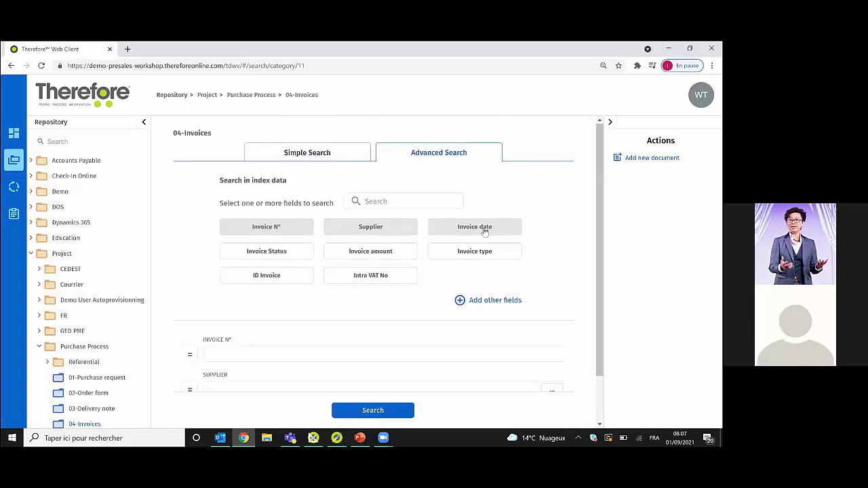
click(377, 407)
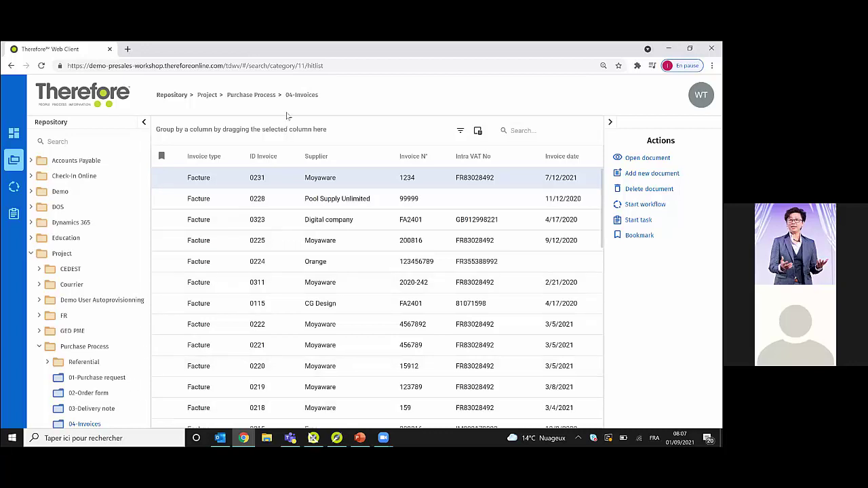
- Reopen 04-Invoices from the Purchase Process breadcrumb, reload the page, and return to Advanced Search
click(249, 96)
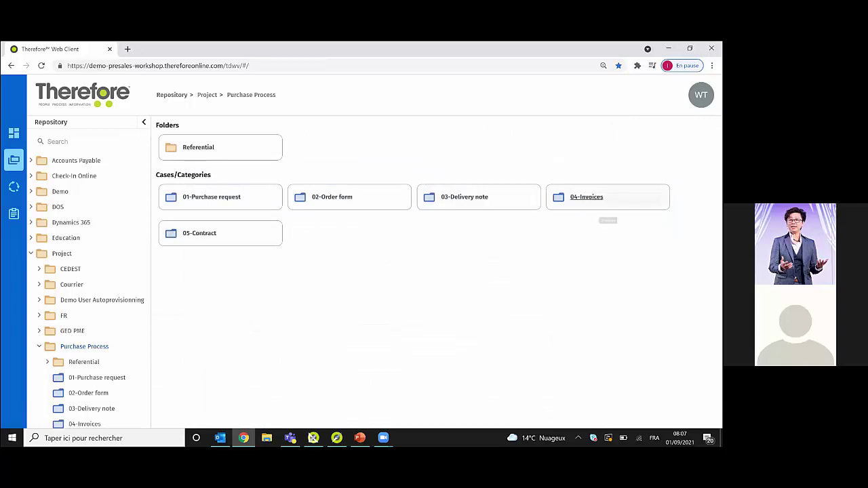
click(585, 196)
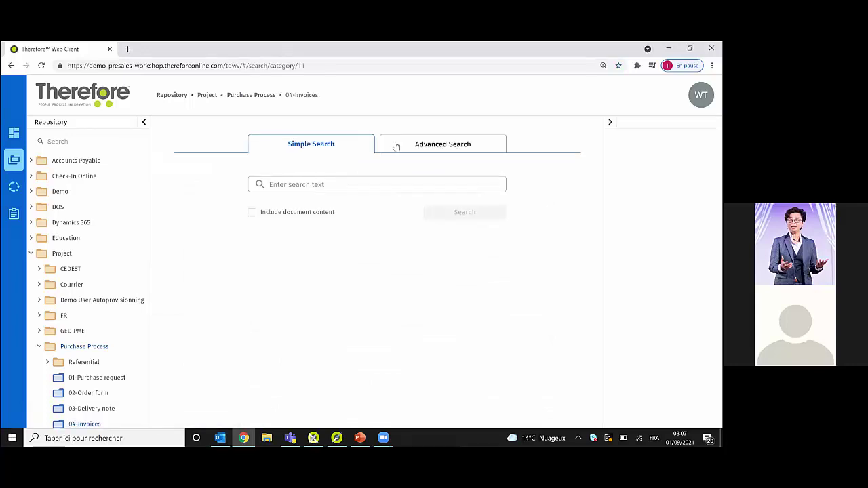
click(445, 154)
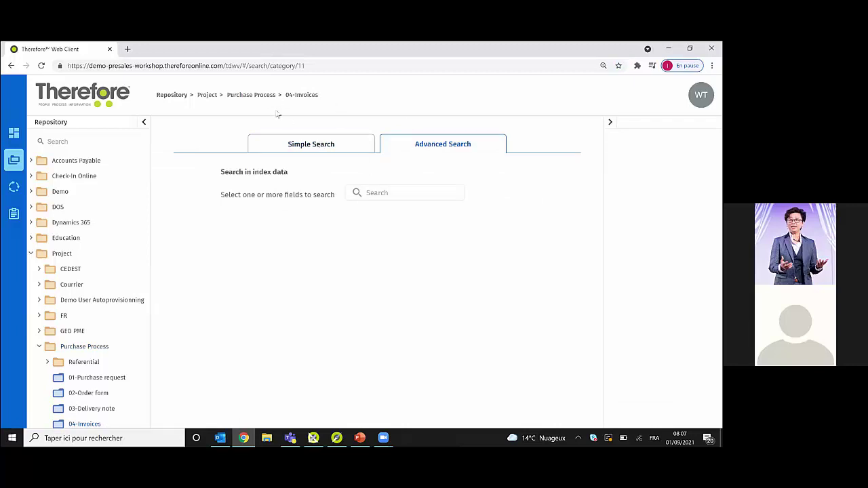
click(261, 95)
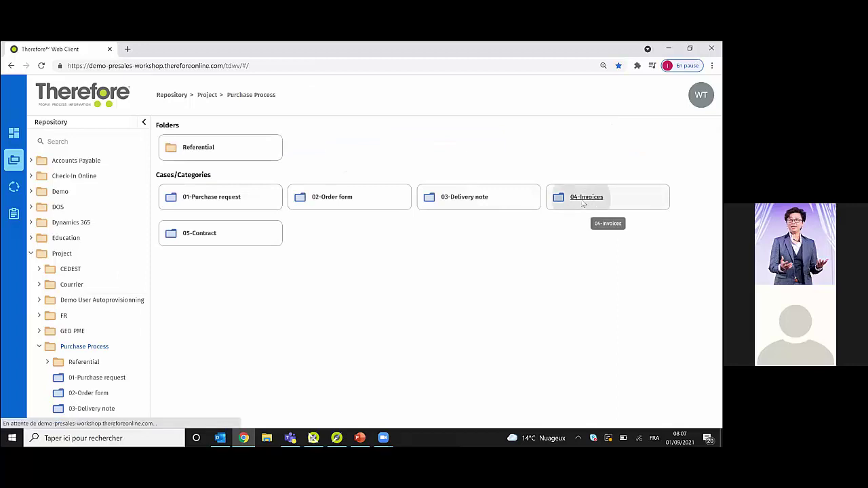
click(576, 200)
click(420, 145)
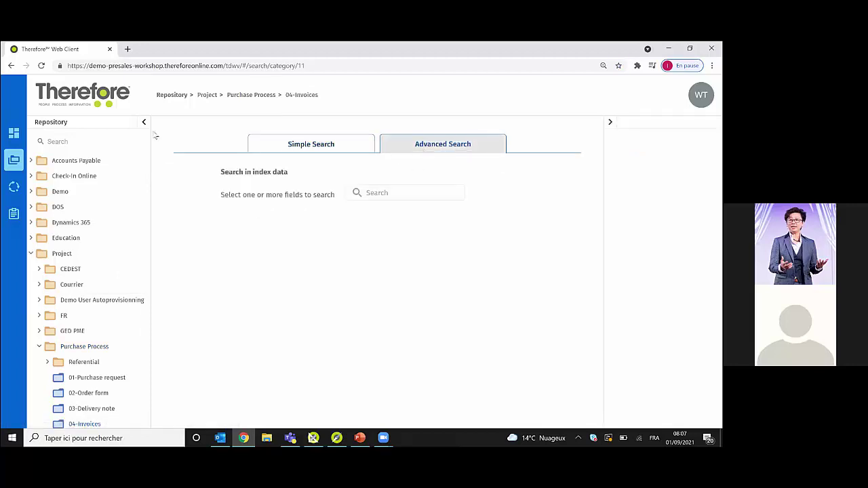
click(384, 195)
text(invoi)
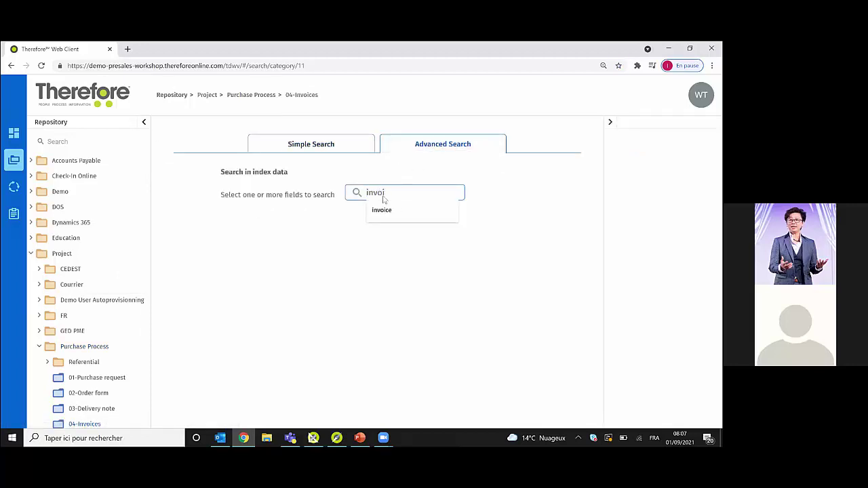
click(41, 65)
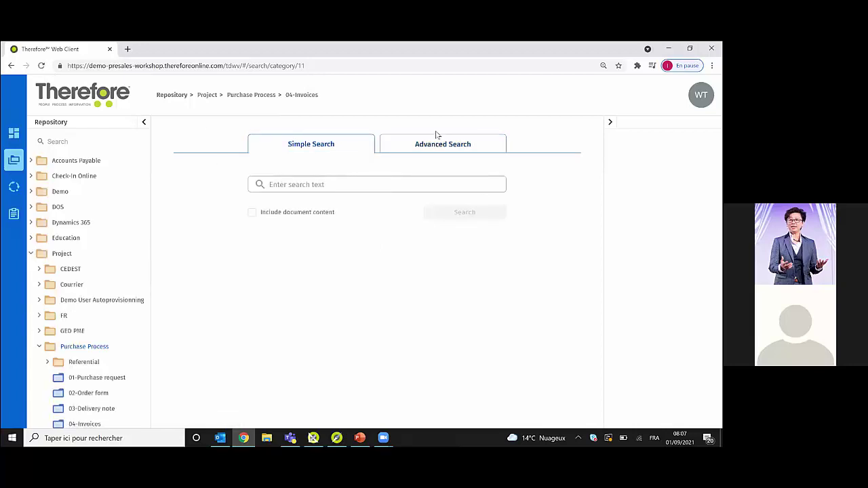
click(441, 153)
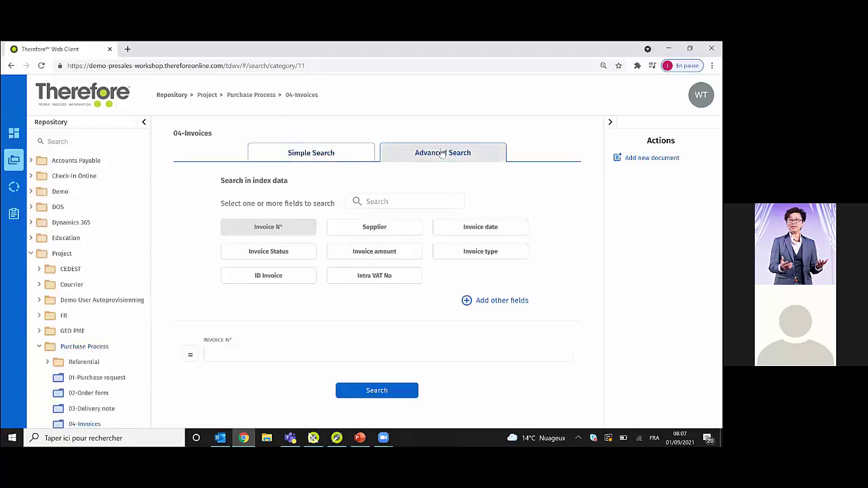
- Replace the Invoice N° criterion with Supplier 'fr', trying different comparison operators
click(363, 228)
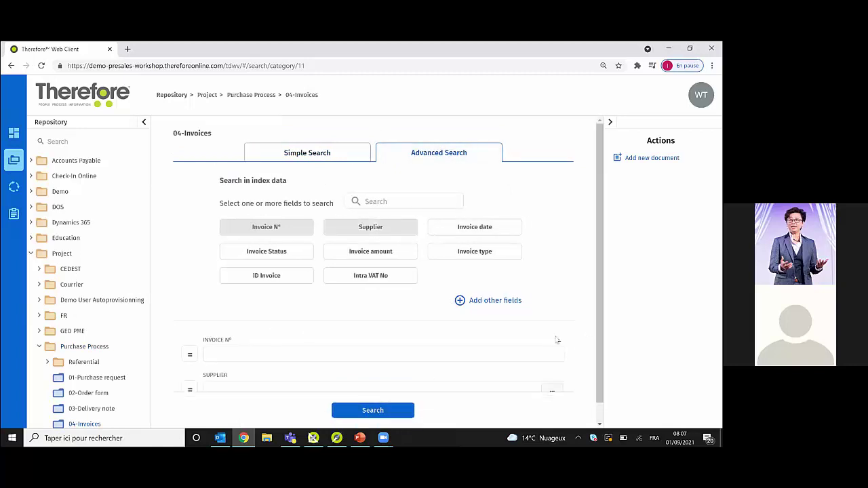
click(280, 228)
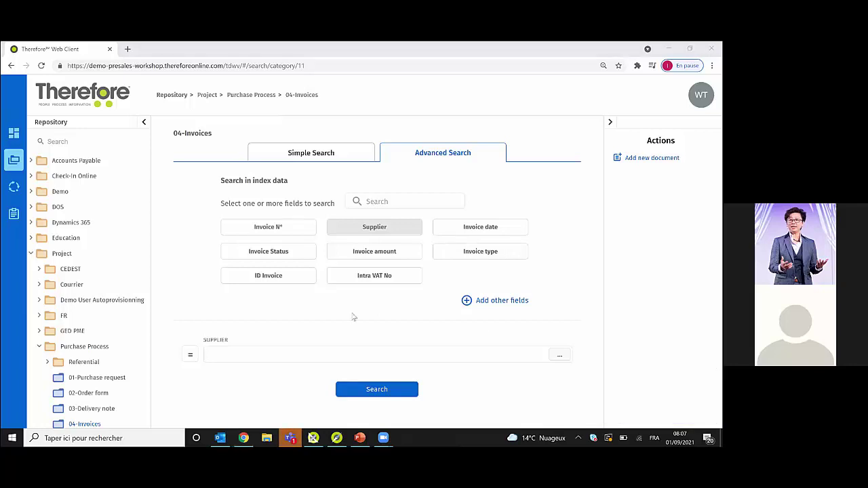
click(190, 354)
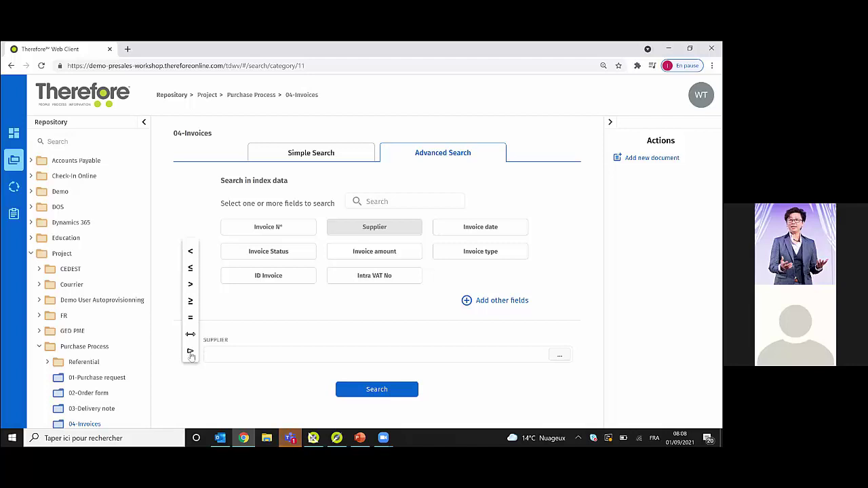
click(229, 354)
text(fr)
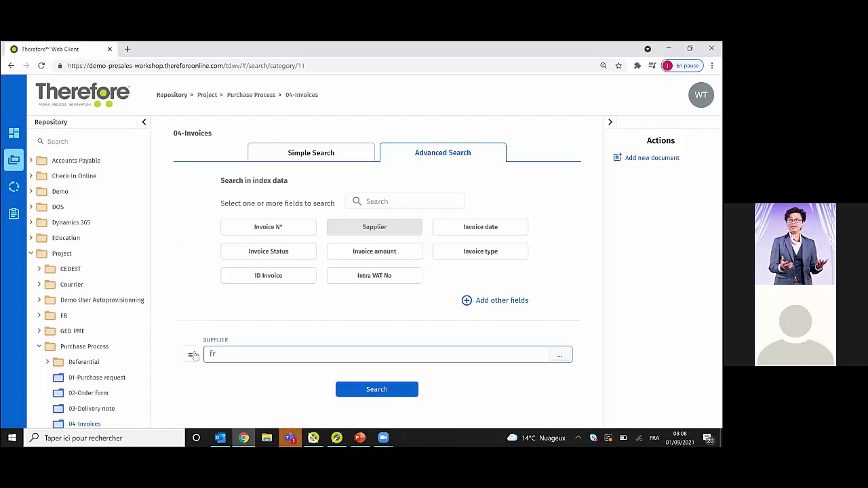
click(190, 353)
click(190, 354)
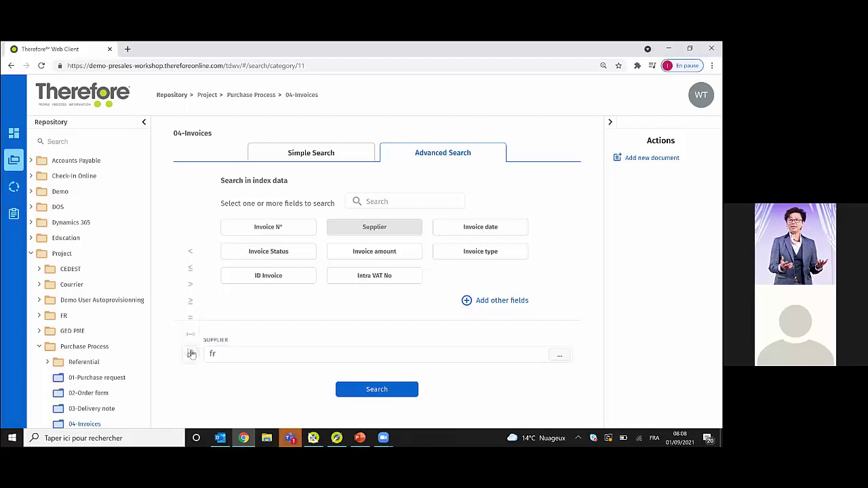
click(226, 358)
click(190, 354)
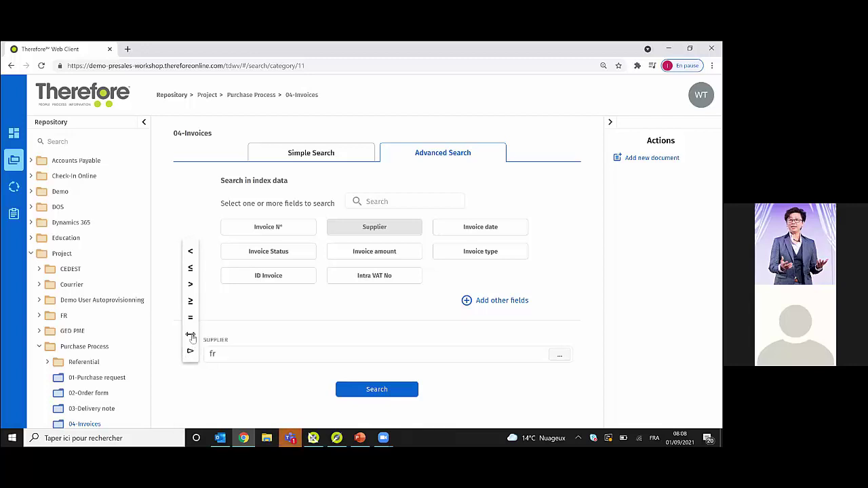
click(191, 336)
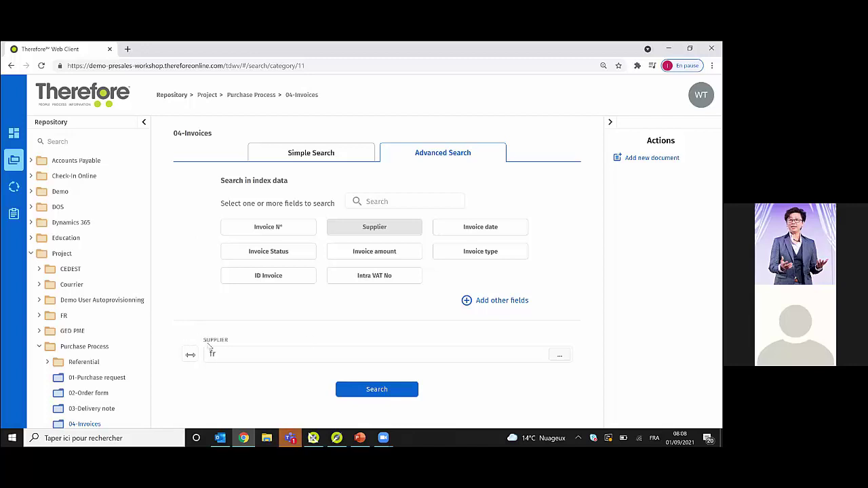
- Try an Invoice date from–to range, remove it, and run the Supplier search
click(482, 229)
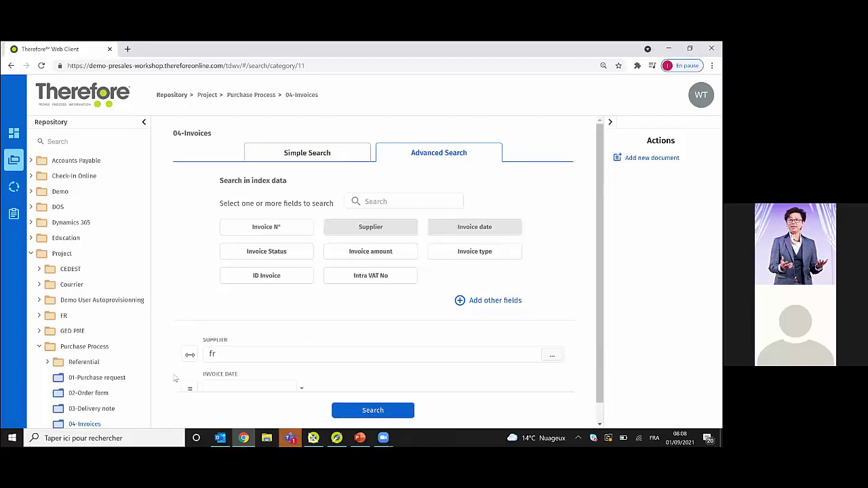
click(190, 354)
click(190, 351)
scroll(236, 339, down, 1)
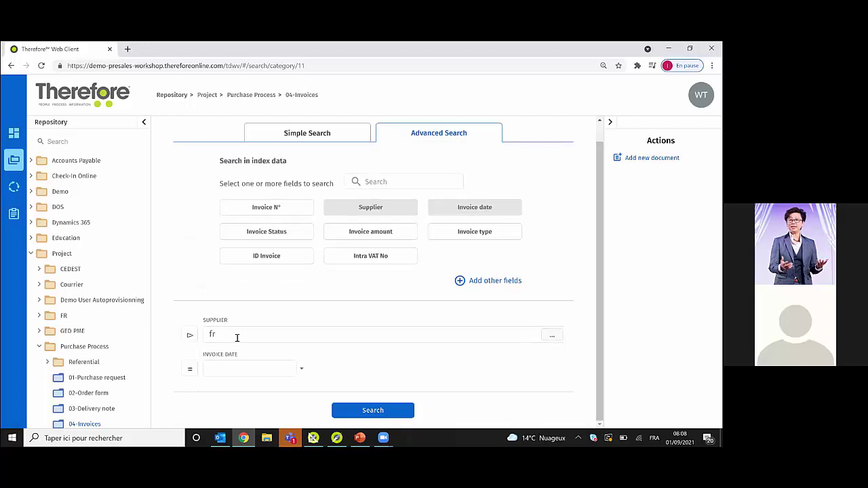
click(190, 368)
click(190, 366)
click(262, 371)
click(191, 369)
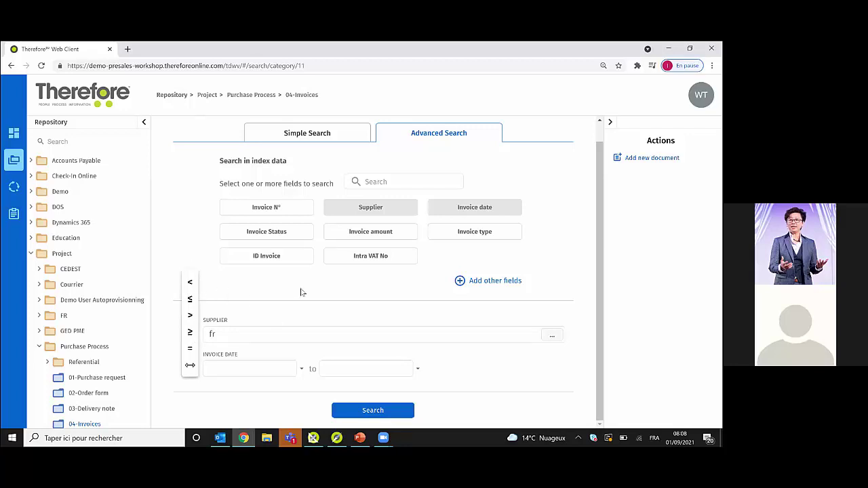
click(259, 295)
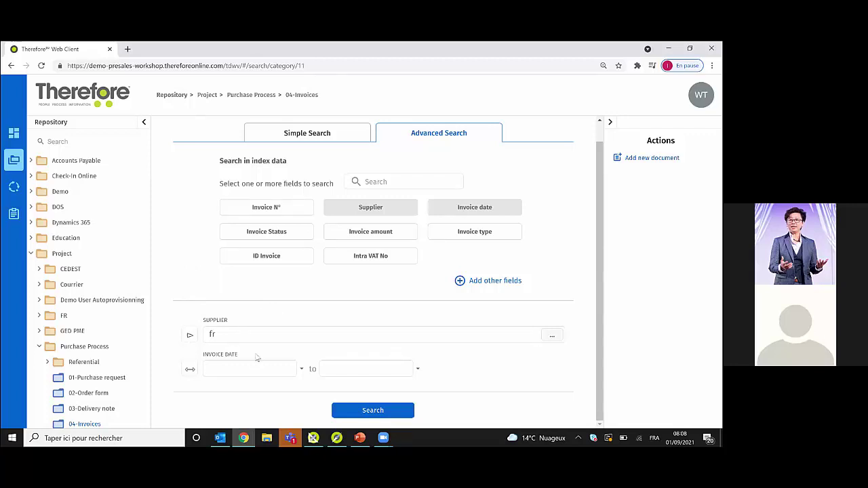
click(496, 213)
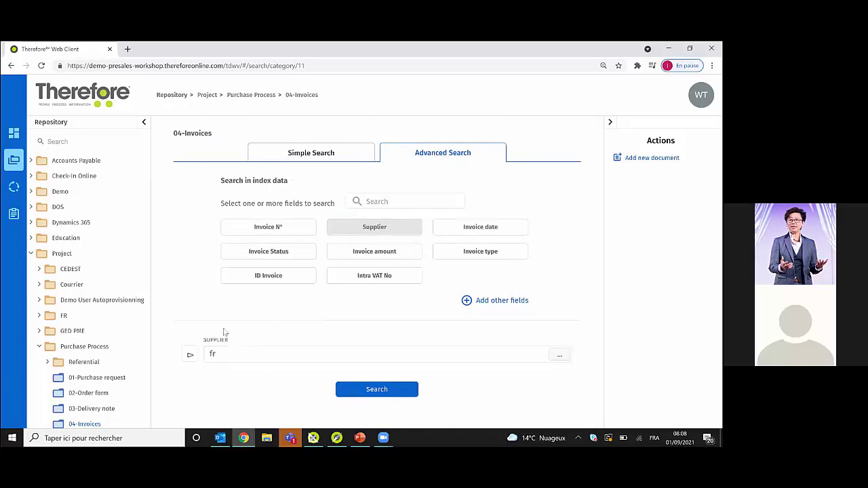
click(367, 389)
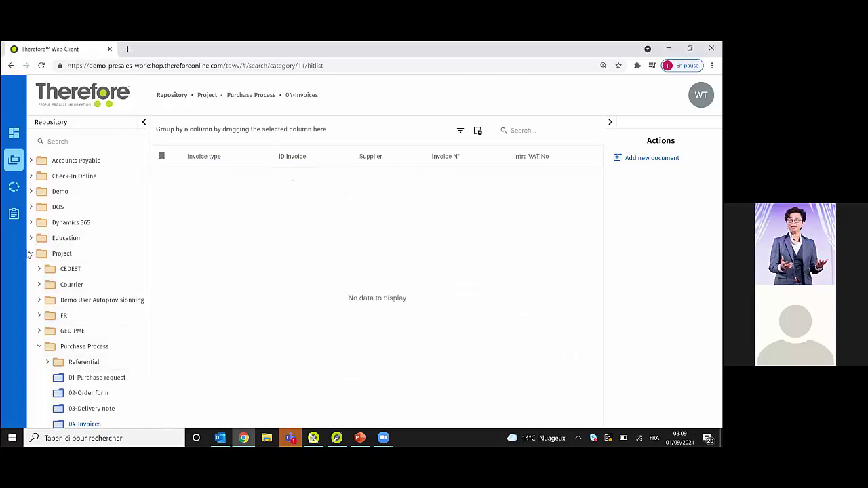
- Open Demo › Smart Capture › Incoming Invoices and run an Advanced Search with no criteria
click(30, 254)
click(31, 191)
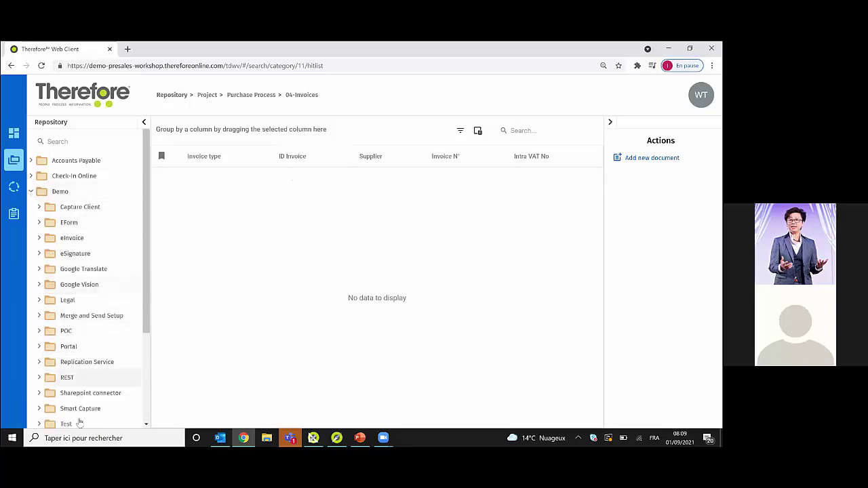
click(80, 408)
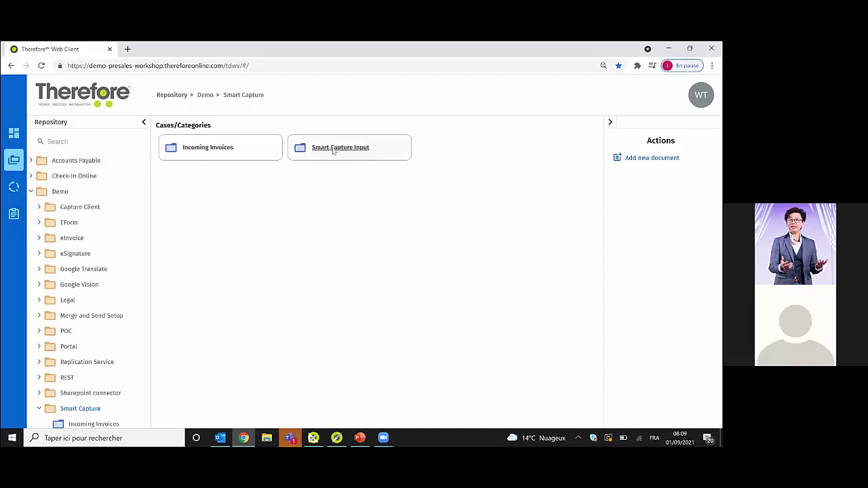
click(221, 154)
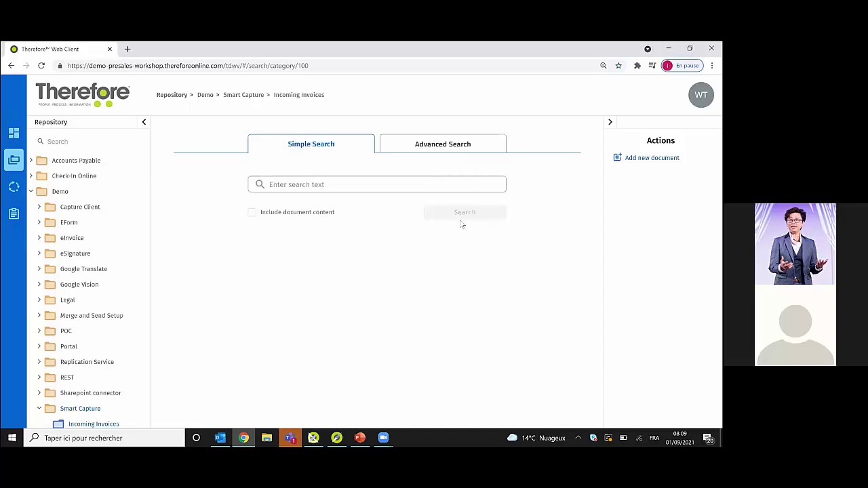
click(438, 152)
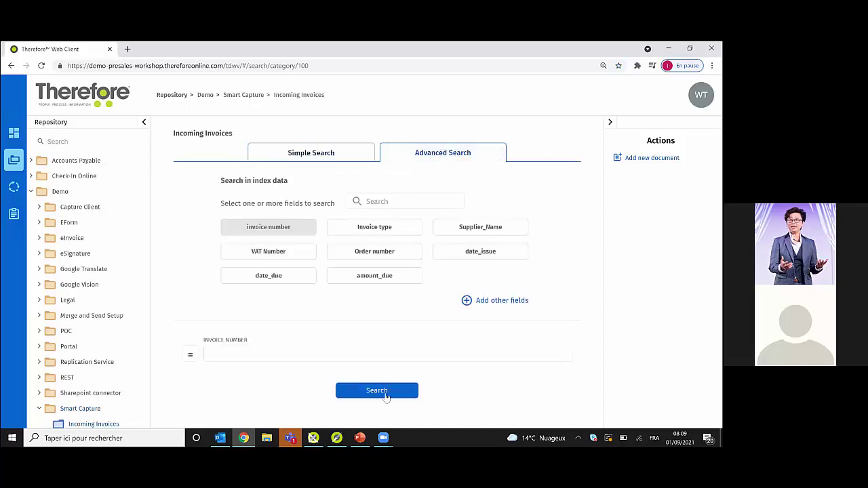
click(385, 394)
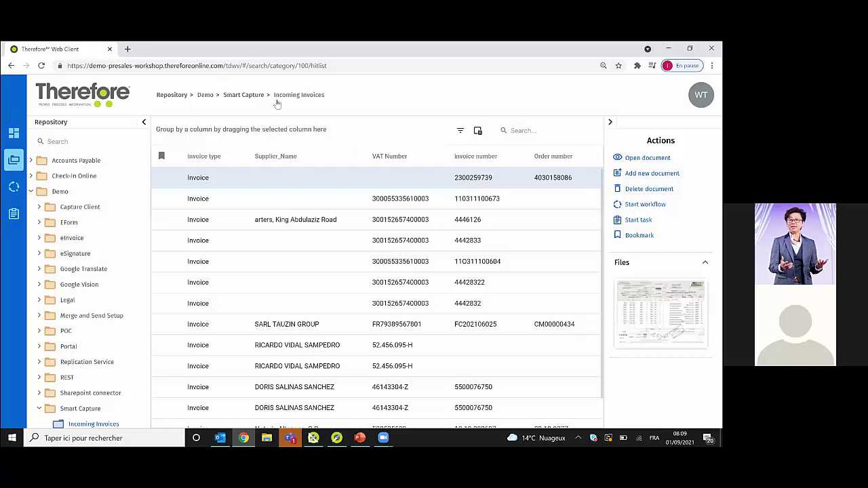
click(87, 423)
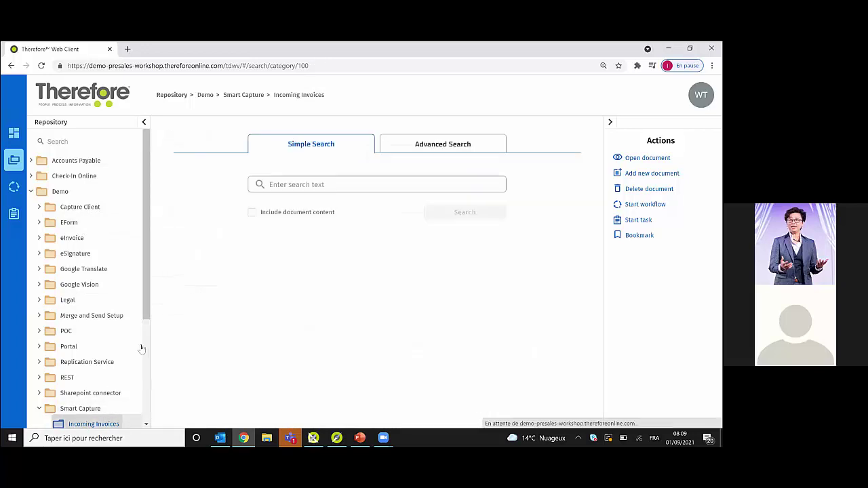
- Search Incoming Invoices by Invoice Number using a changed comparison operator
click(411, 152)
click(191, 357)
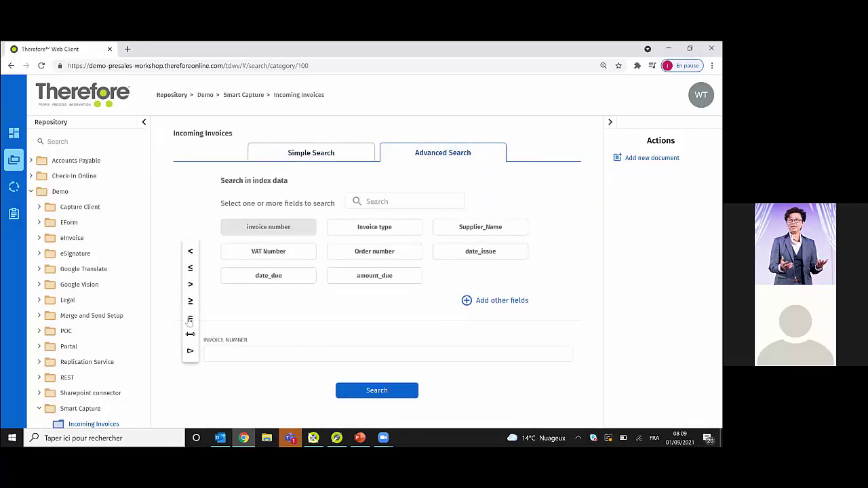
click(190, 358)
click(240, 355)
click(240, 355)
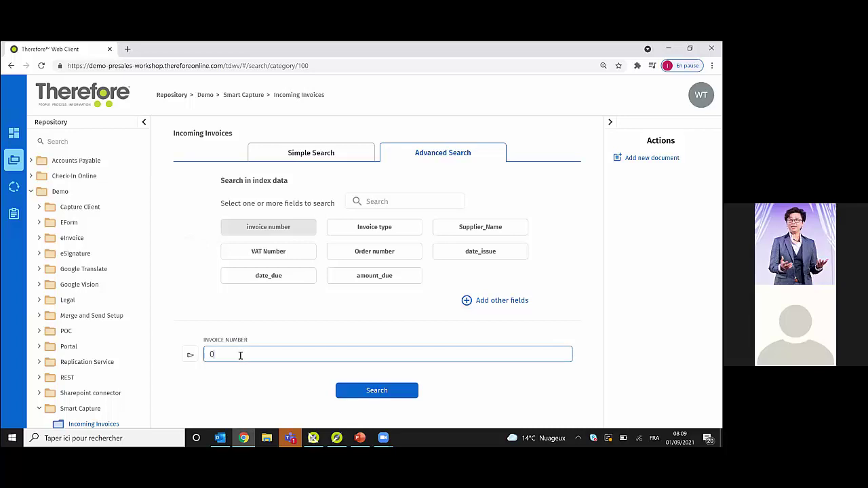
click(366, 392)
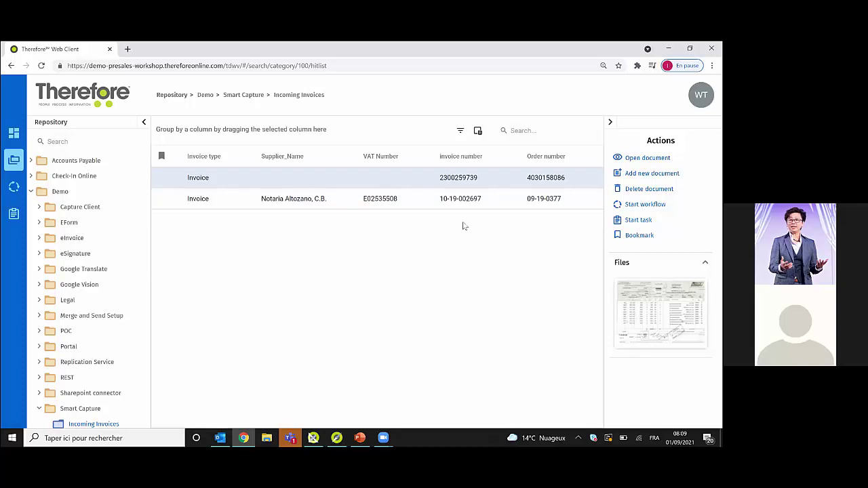
- Close the blank Incoming Invoices indexing form and go back to its search page
click(111, 425)
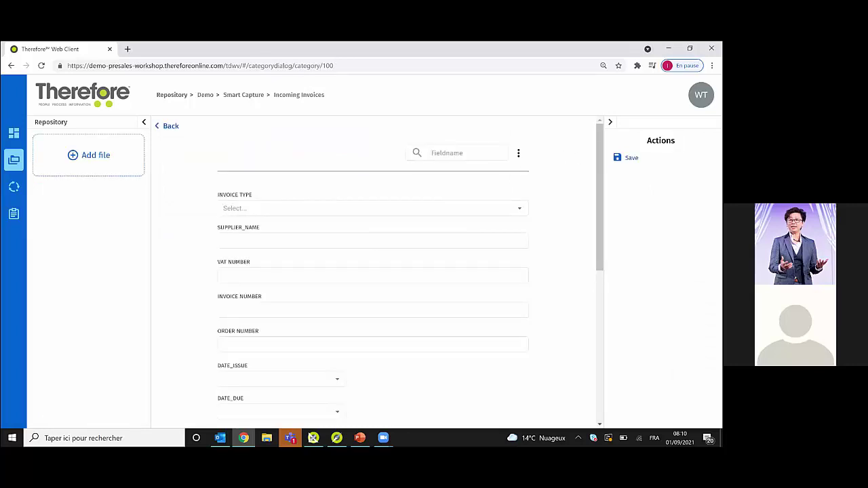
scroll(406, 271, down, 10)
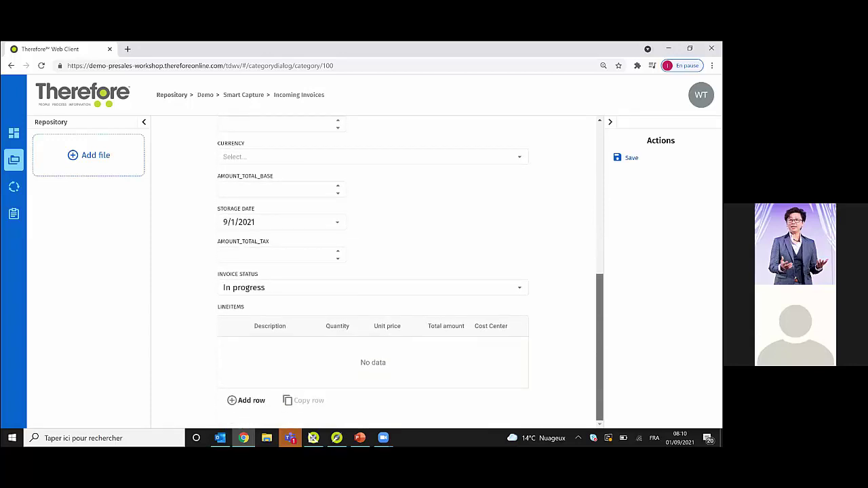
scroll(259, 185, up, 10)
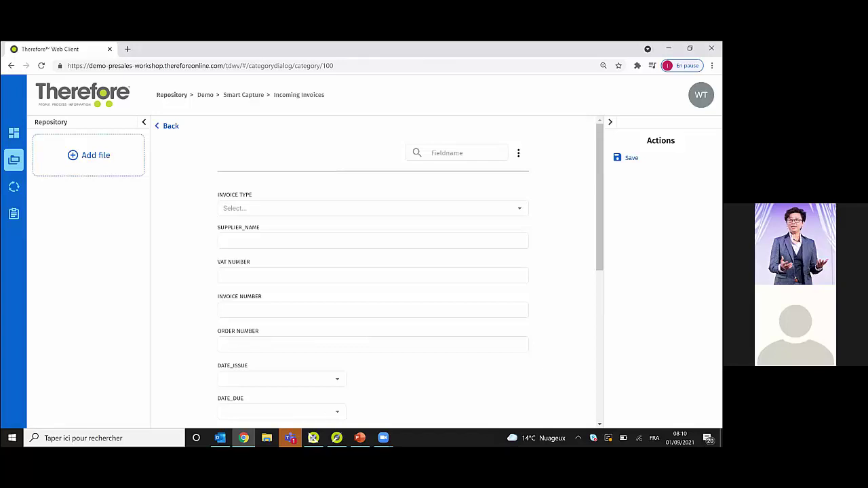
click(170, 128)
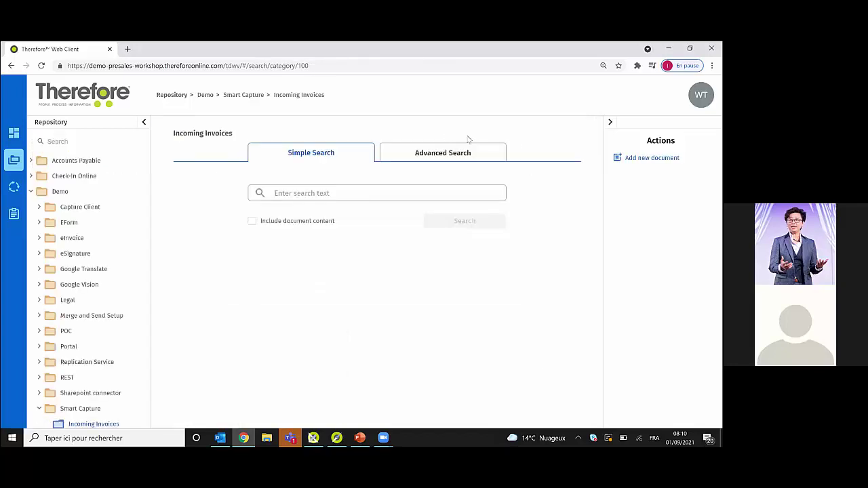
- In Advanced Search, add then remove the LineItems field and run an unfiltered search
click(458, 155)
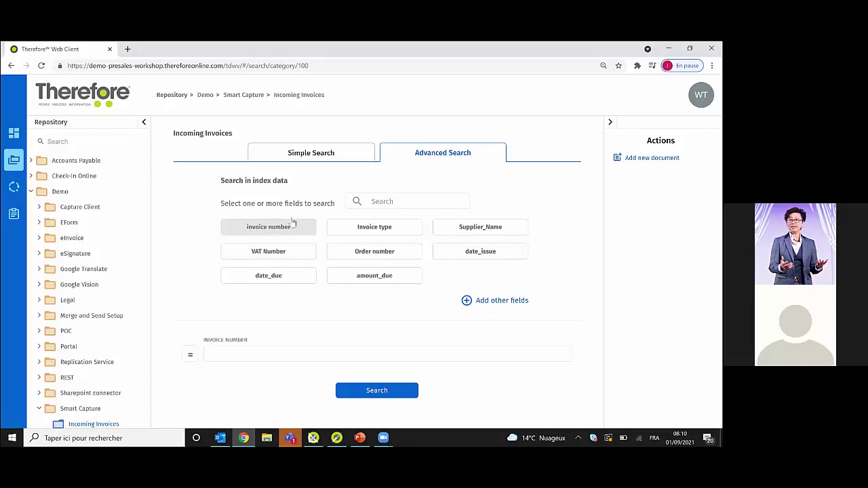
click(501, 301)
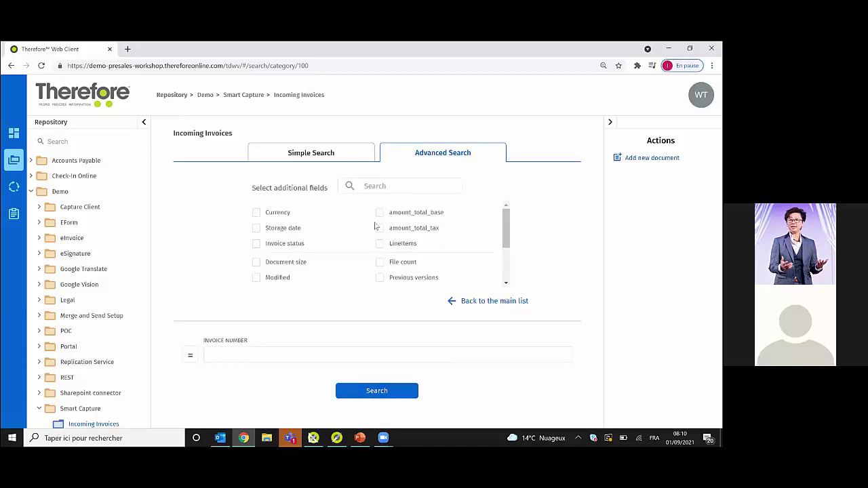
click(501, 301)
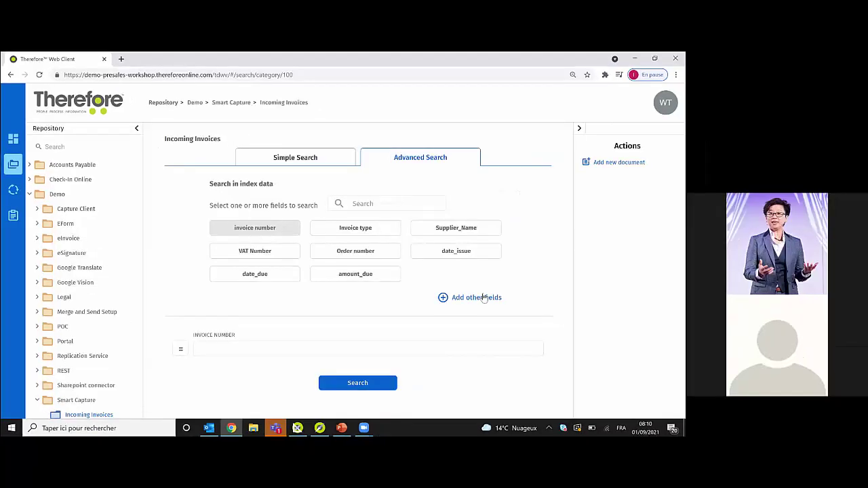
click(483, 297)
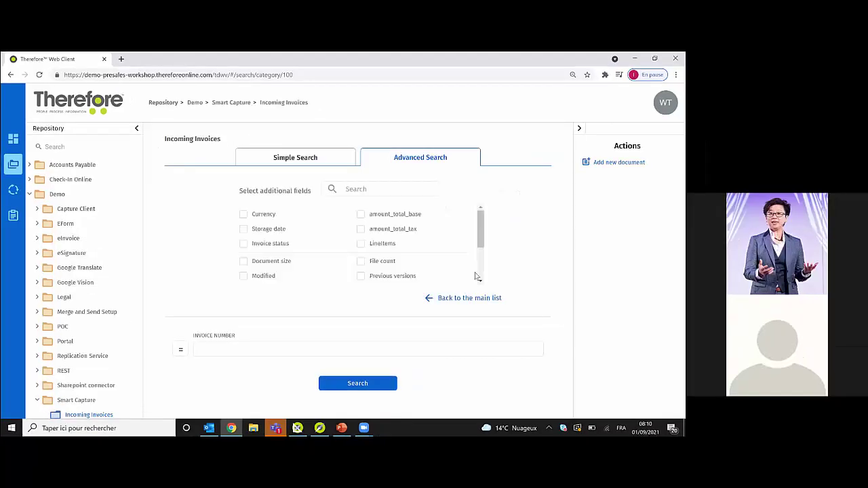
click(361, 245)
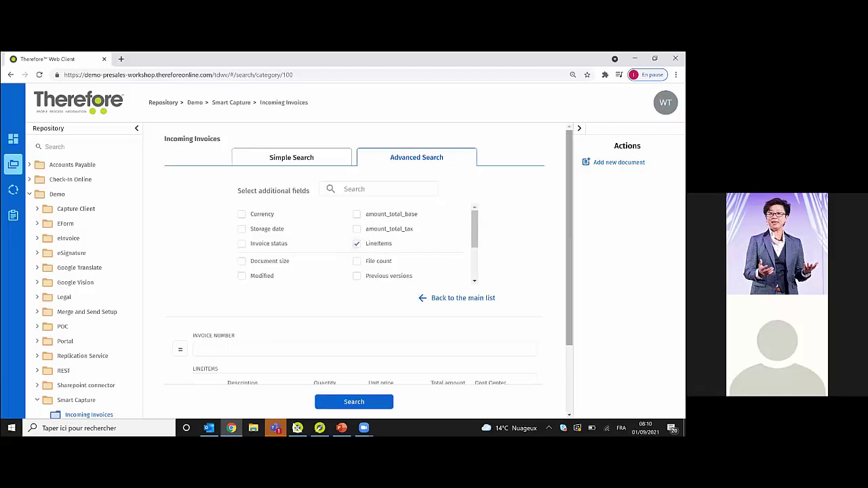
scroll(329, 290, down, 2)
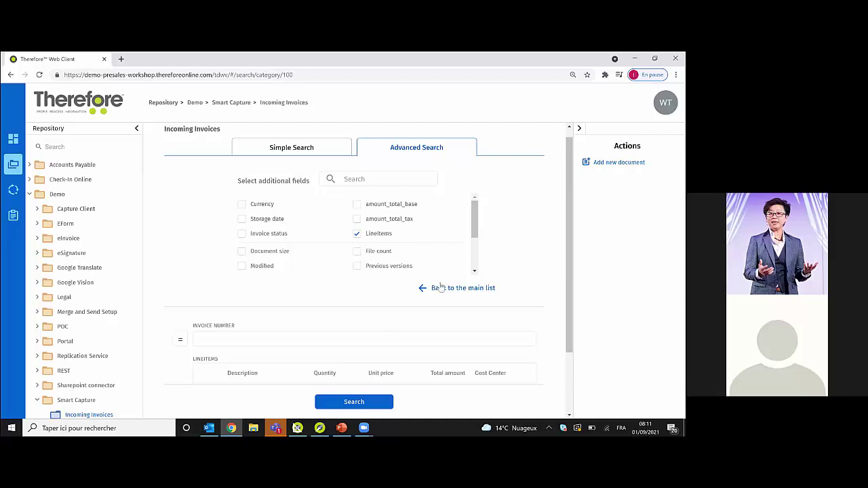
click(439, 288)
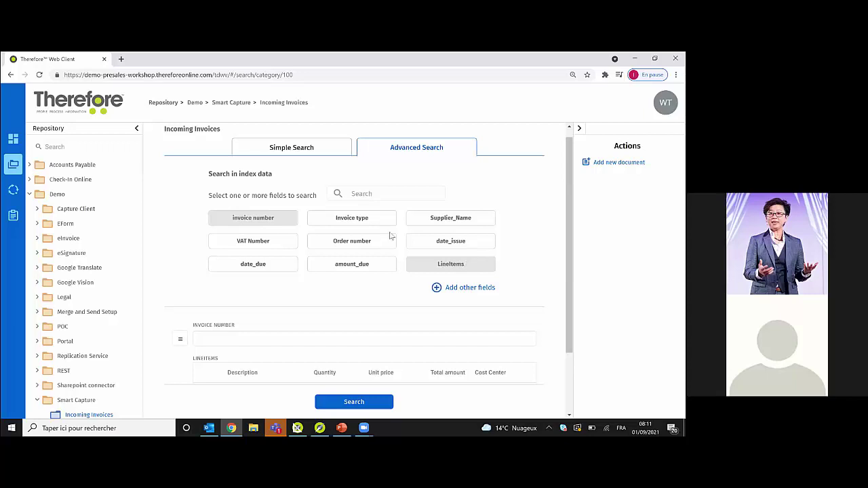
click(447, 263)
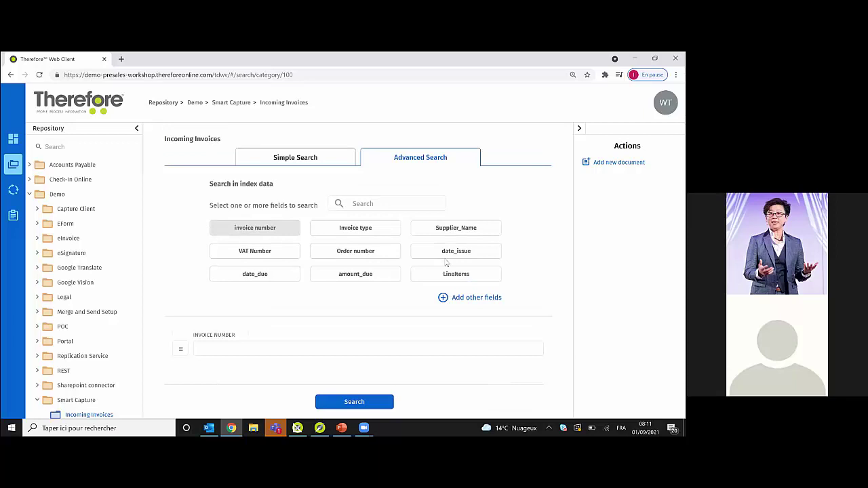
click(359, 384)
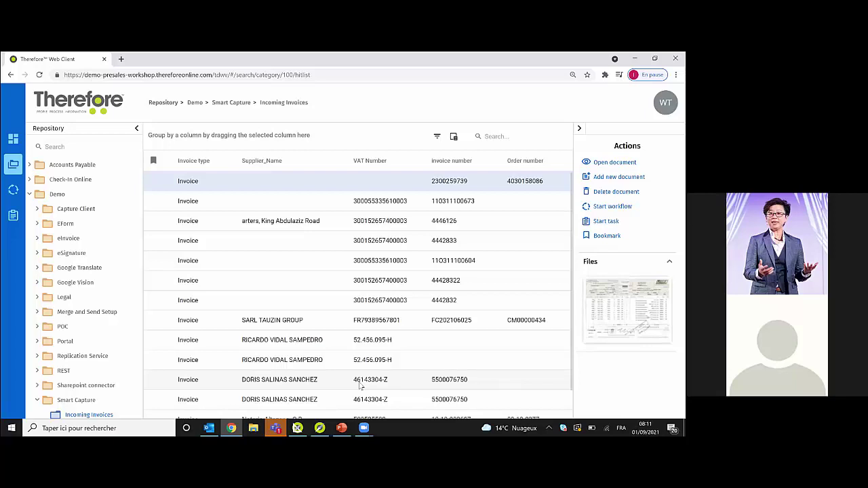
- Select the Supplier_Name column and turn the column filter row on and off again
click(278, 166)
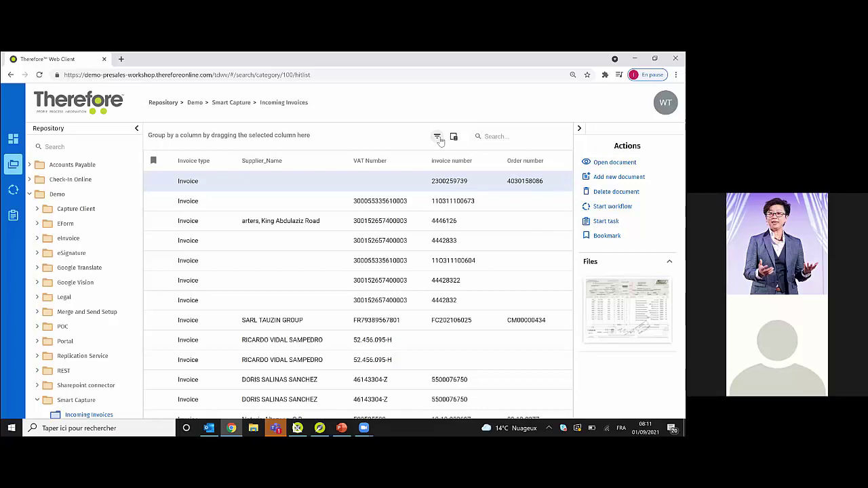
click(438, 138)
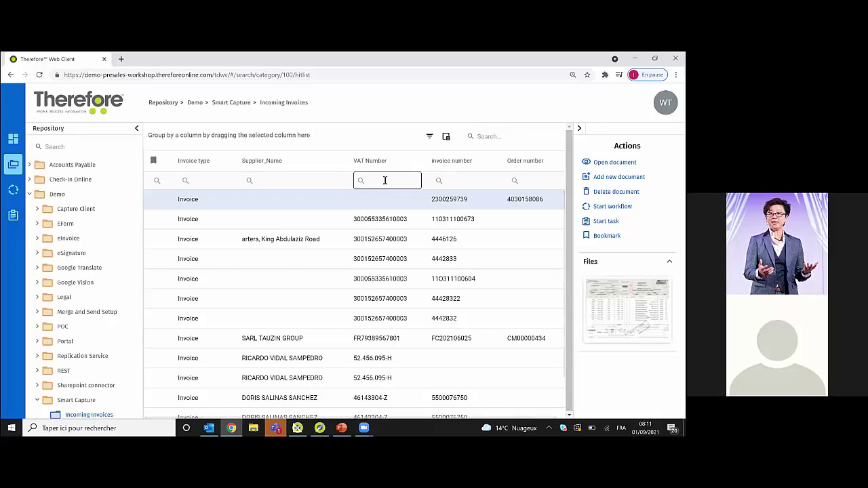
click(430, 136)
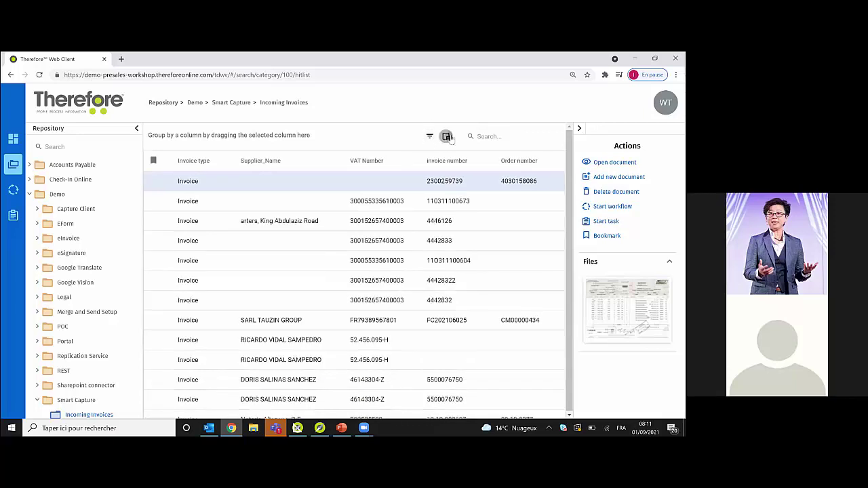
- Add a Document size column to the Incoming Invoices results via the Column Selector
click(446, 136)
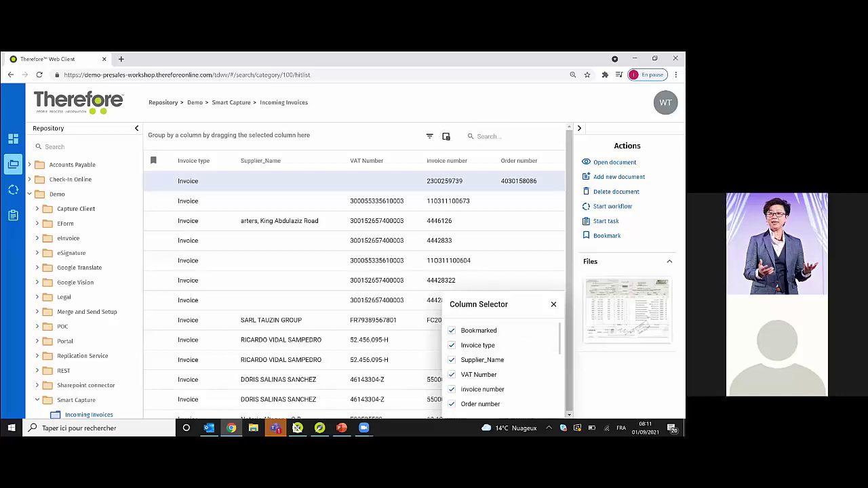
scroll(503, 366, down, 3)
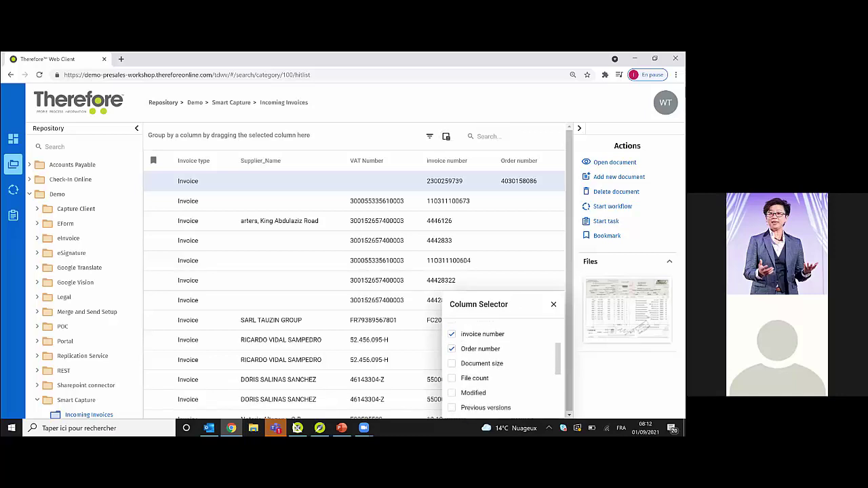
scroll(454, 346, down, 2)
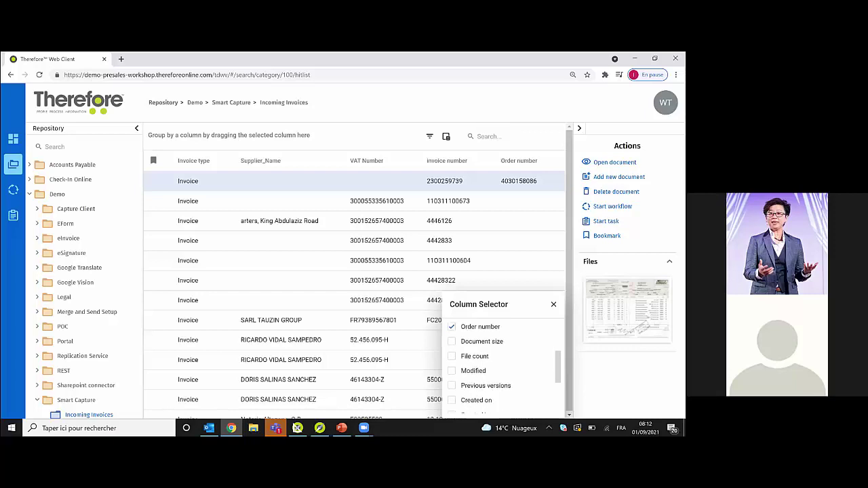
click(452, 344)
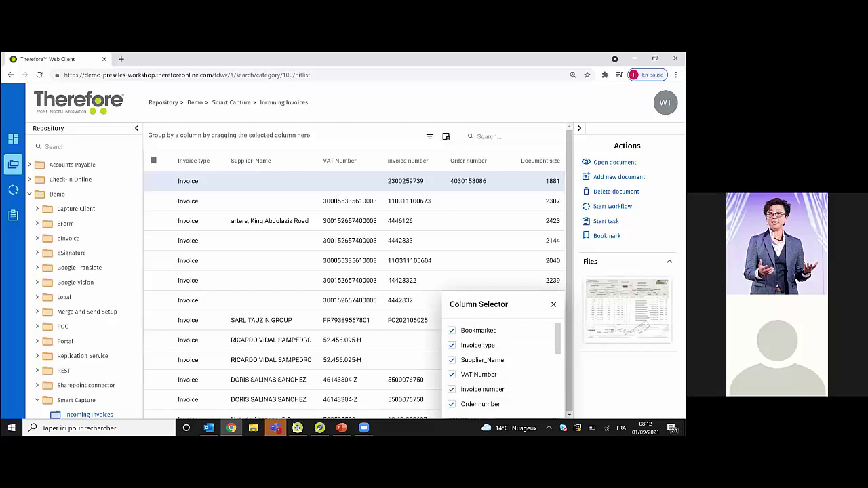
scroll(502, 370, down, 2)
scroll(502, 366, down, 2)
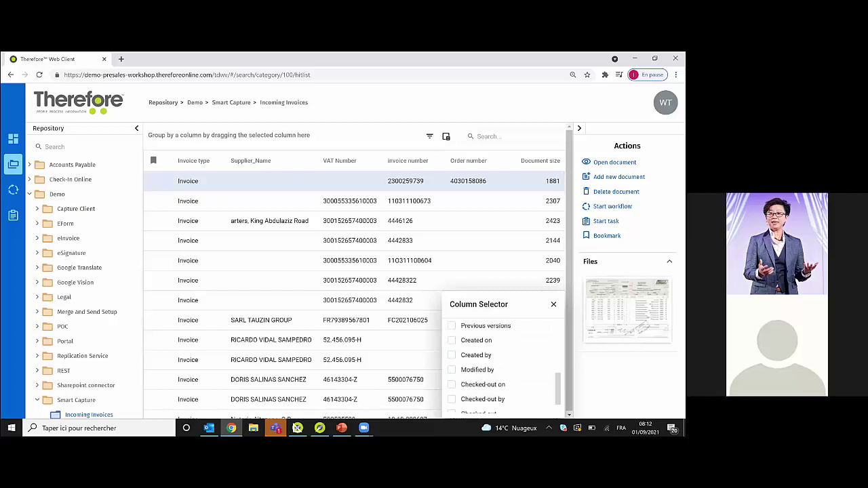
scroll(502, 366, down, 1)
scroll(502, 366, up, 1)
scroll(502, 366, up, 3)
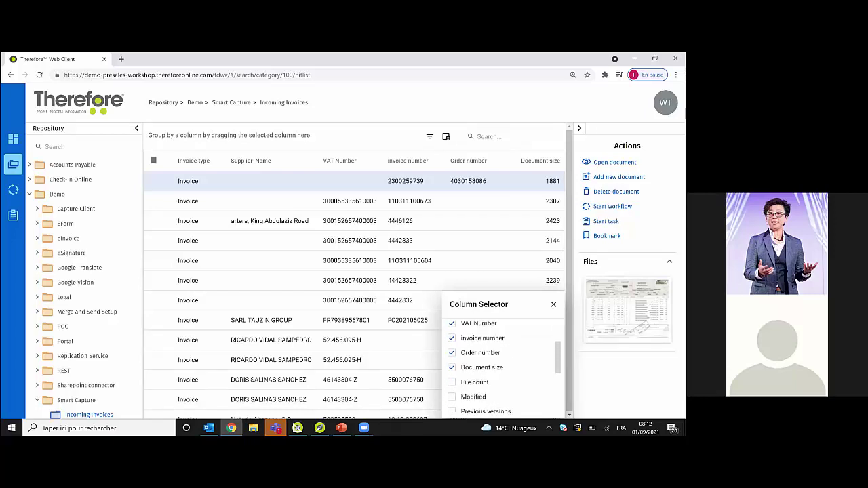
scroll(501, 366, up, 1)
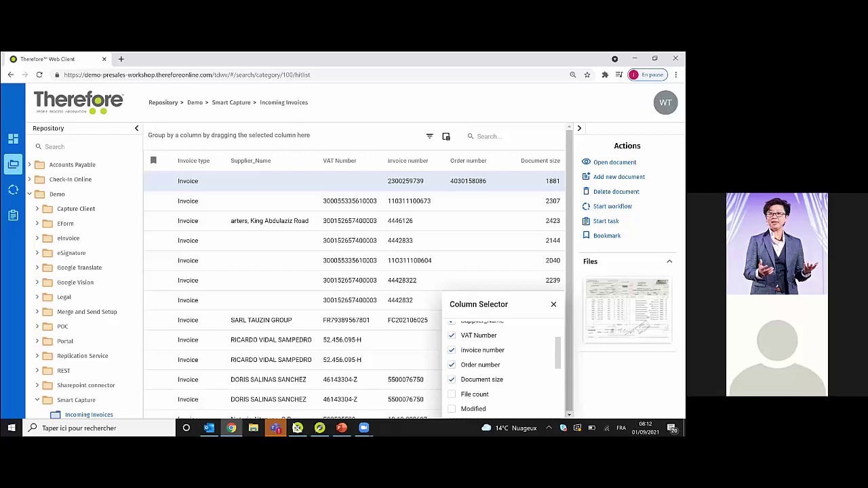
scroll(502, 366, up, 2)
scroll(502, 366, up, 1)
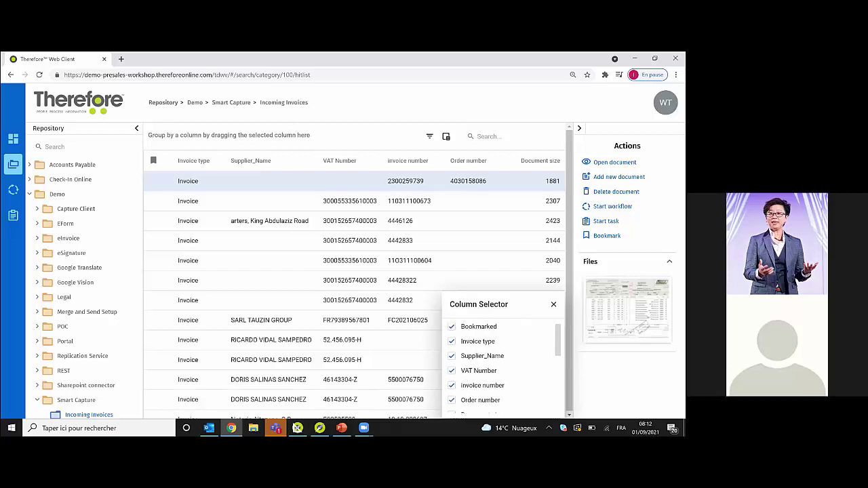
scroll(502, 366, down, 3)
scroll(501, 366, down, 3)
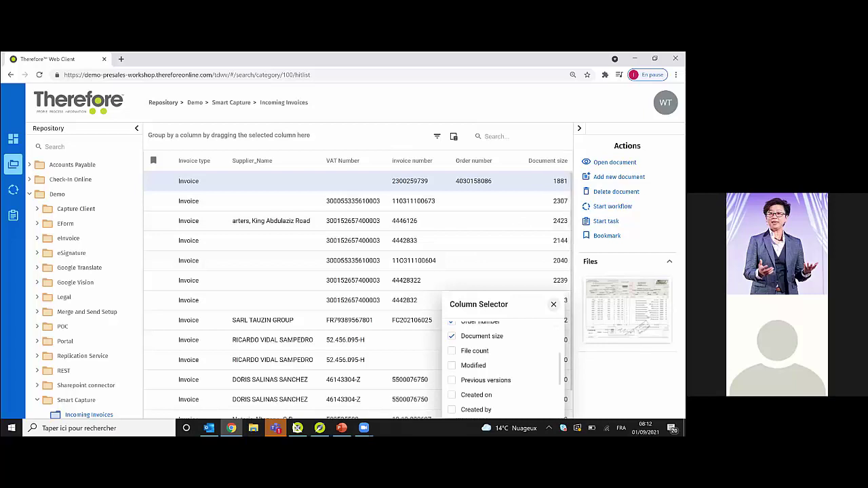
click(347, 175)
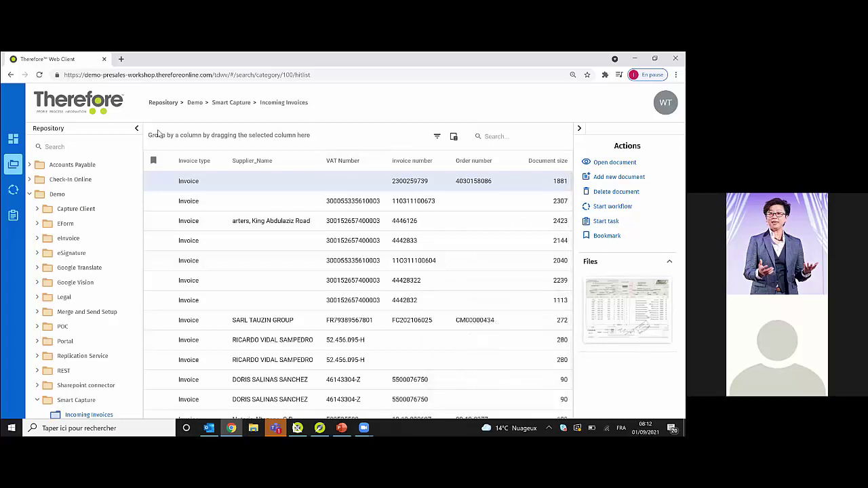
- Group the invoices by Supplier_Name, collapse the no-supplier group, then remove the grouping
drag(310, 155, 211, 137)
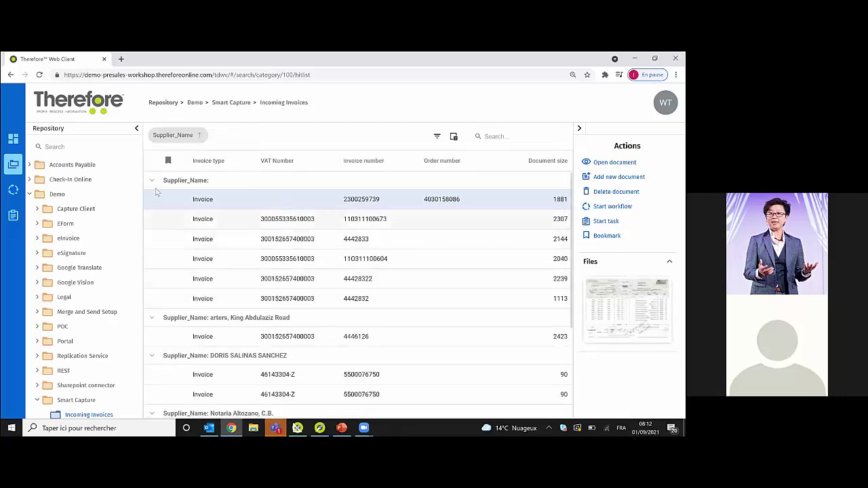
click(152, 181)
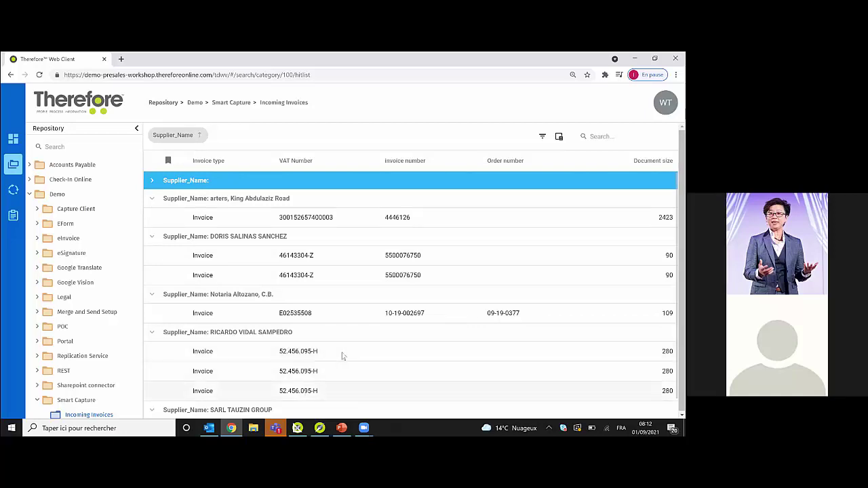
drag(196, 135, 265, 165)
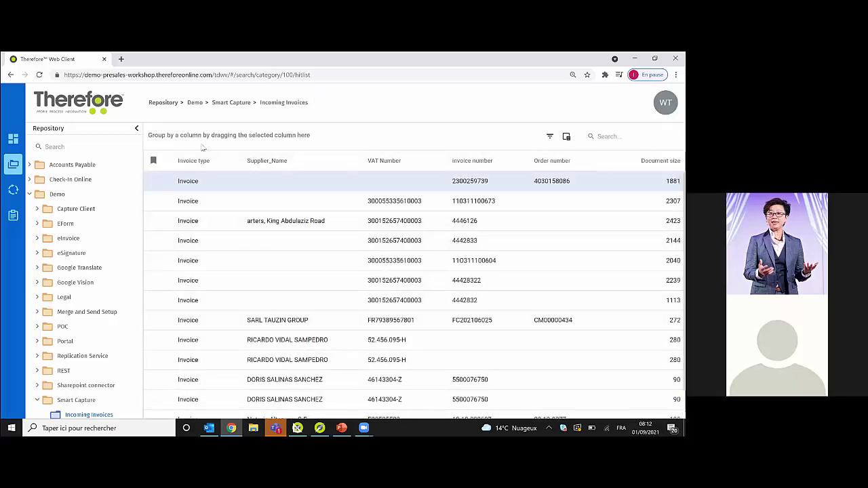
- Run an Advanced Search of Incoming Invoices for invoice number 0983 with a changed comparison operator
click(280, 105)
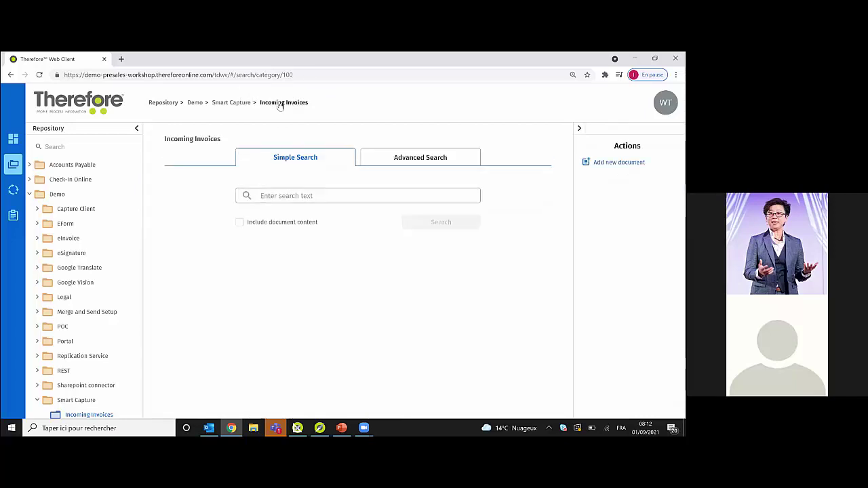
click(410, 153)
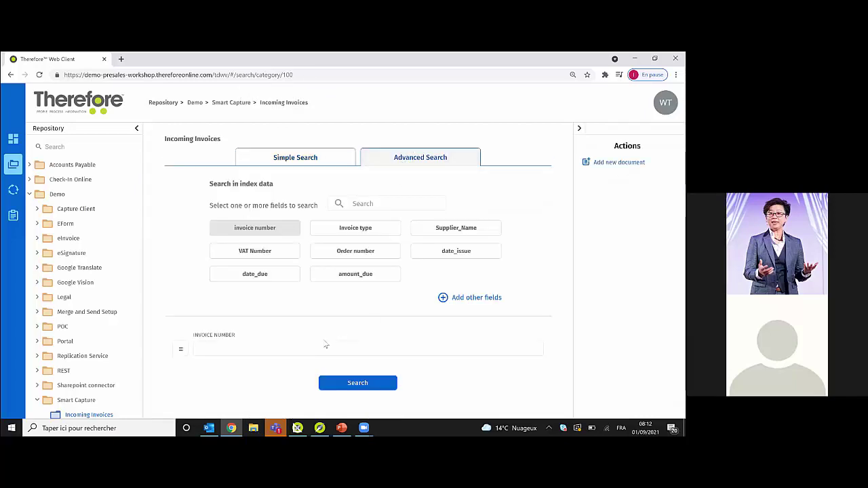
click(181, 349)
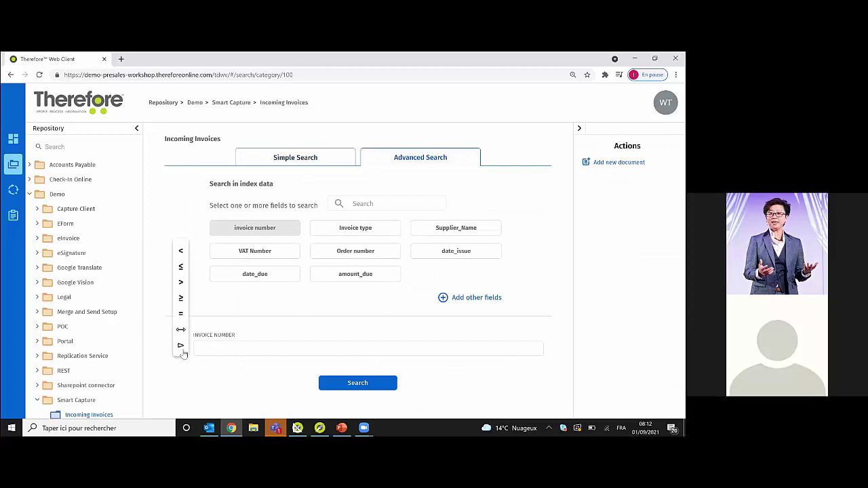
click(214, 350)
text(0983)
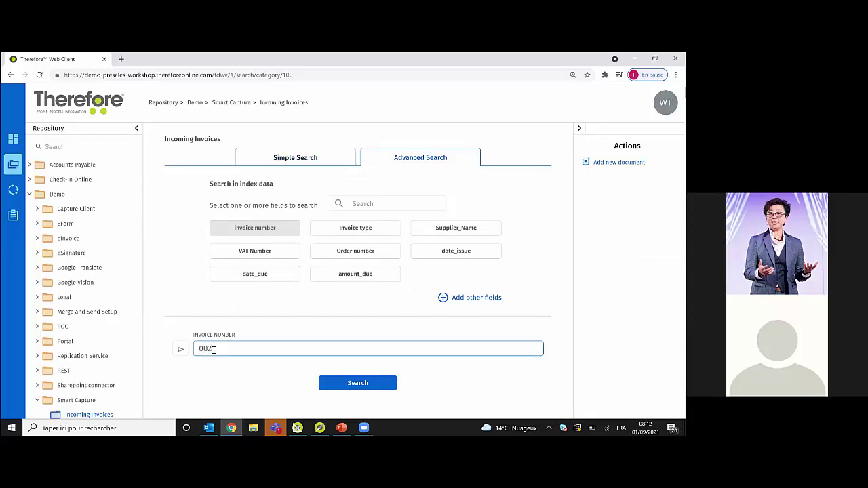
click(341, 385)
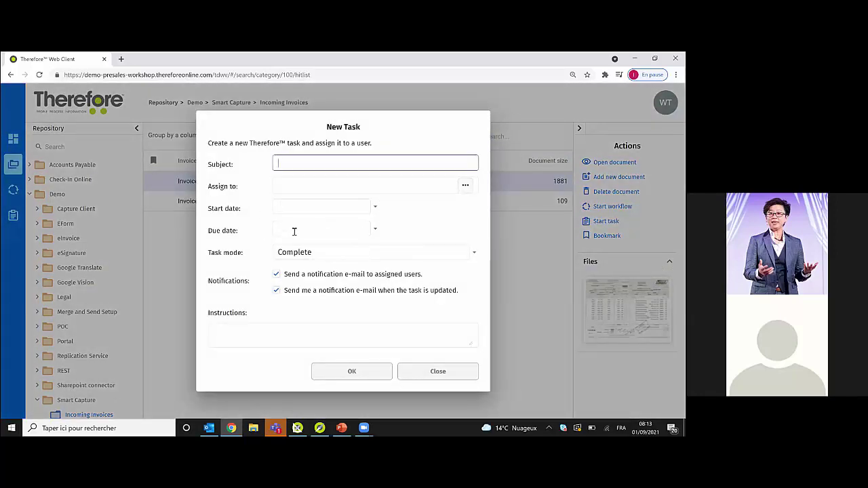
- Leave the task mode at Complete and dismiss the New Task dialog without creating a task
click(477, 257)
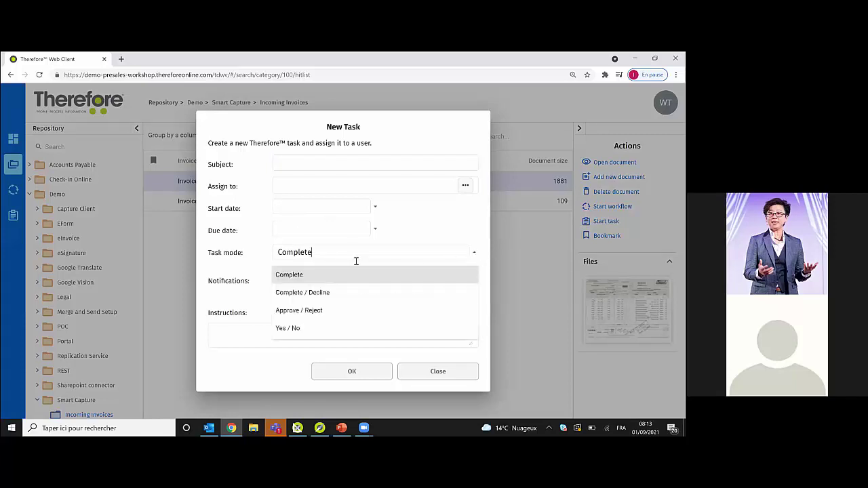
click(474, 255)
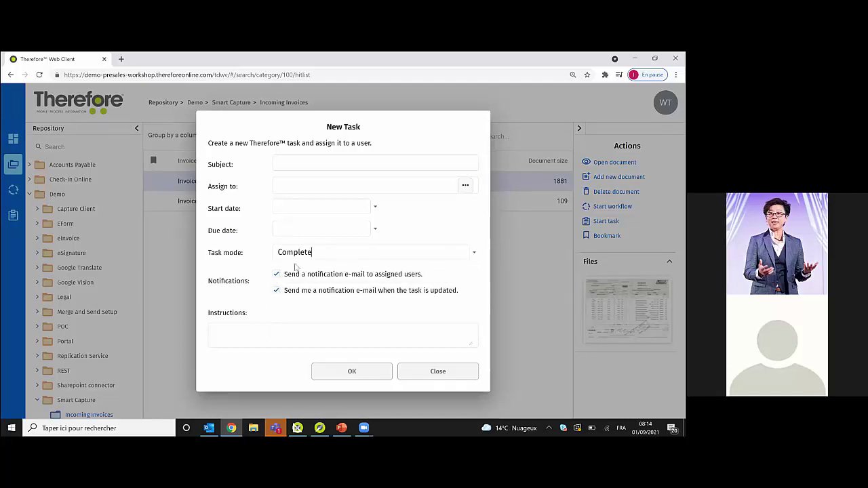
click(248, 341)
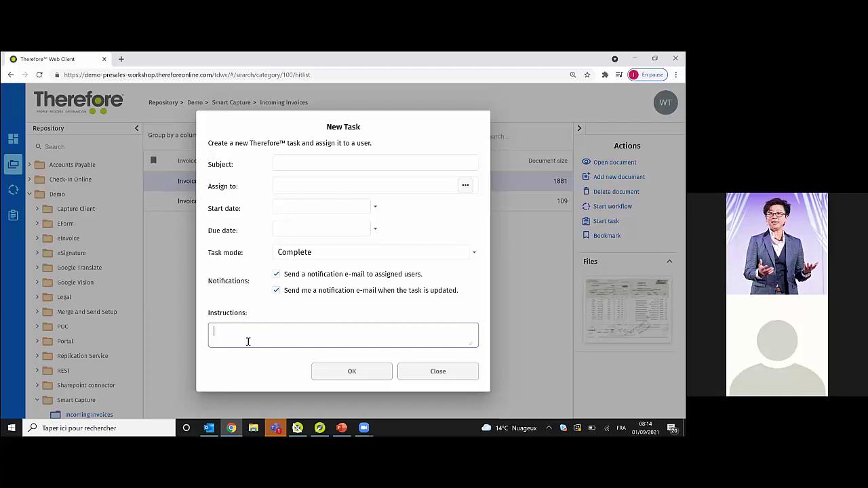
click(438, 375)
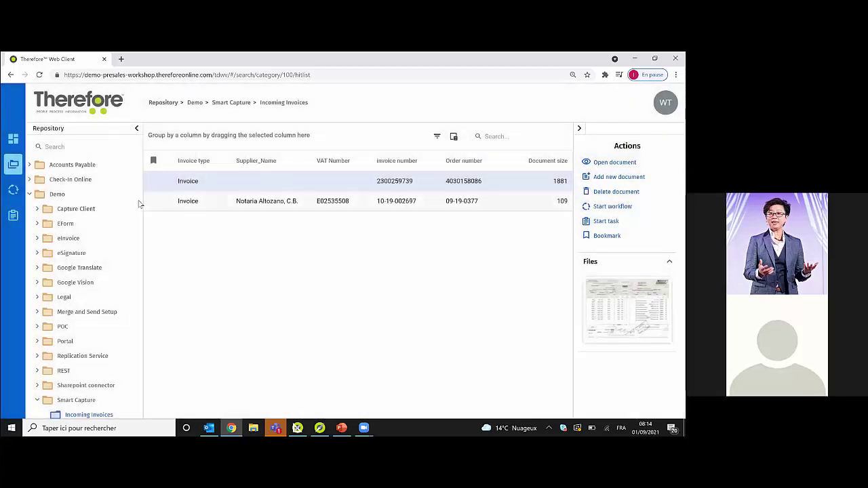
- List all Facture documents in the 04-Invoices category with an Advanced Search
scroll(132, 311, down, 4)
scroll(133, 313, down, 1)
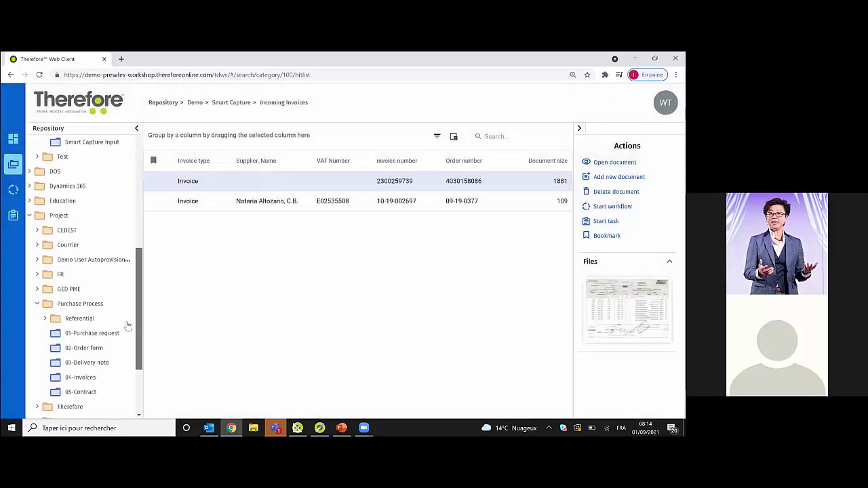
click(87, 378)
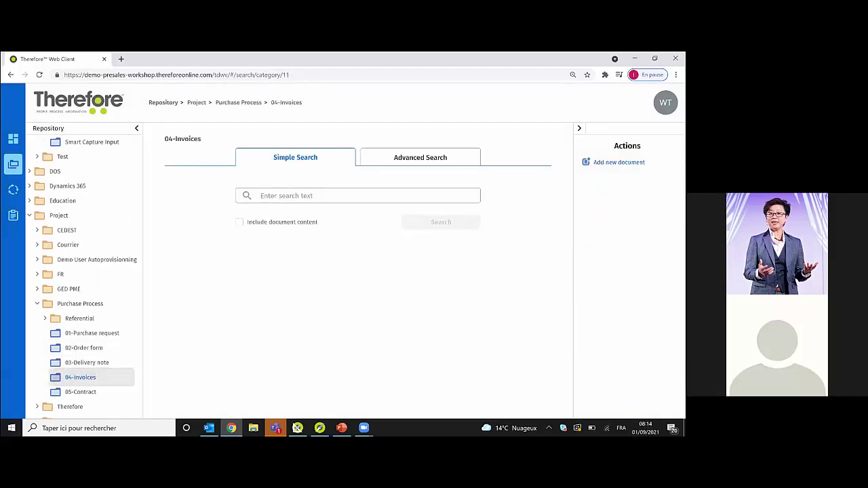
click(427, 157)
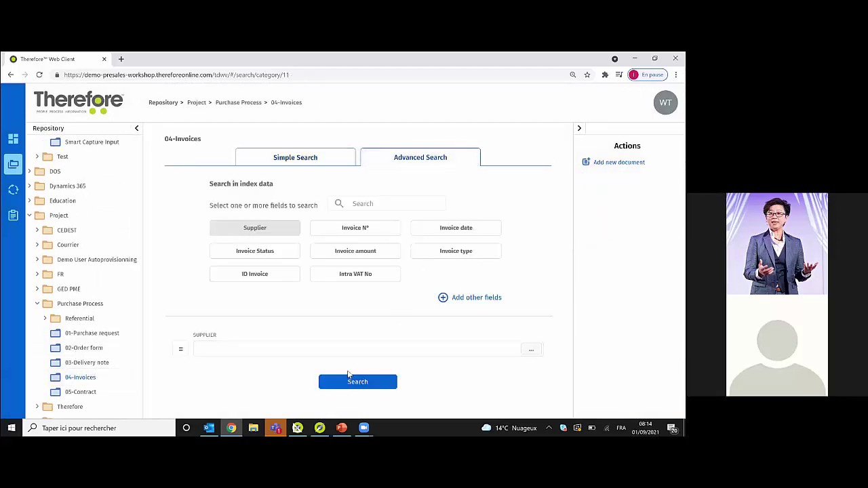
click(347, 381)
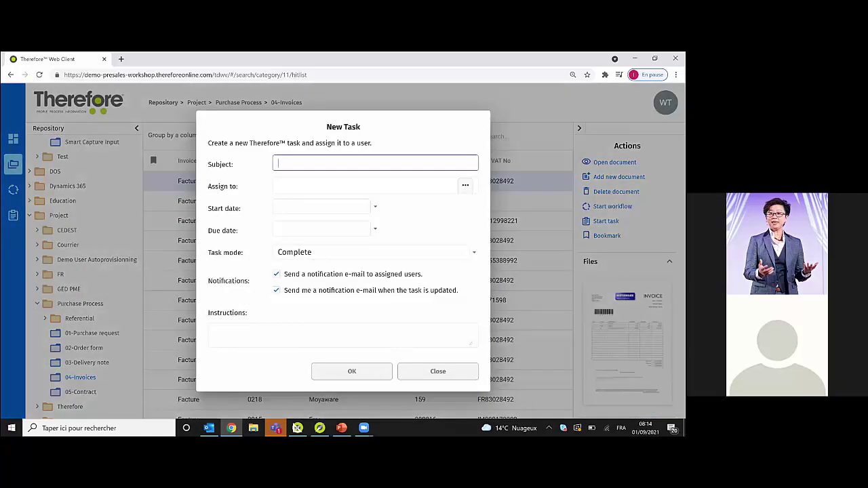
- Enter subject 'Please validate my invoice', assign a colleague, and set dates 9/1/2021 to 9/2/2021
text(Please validate my invoice)
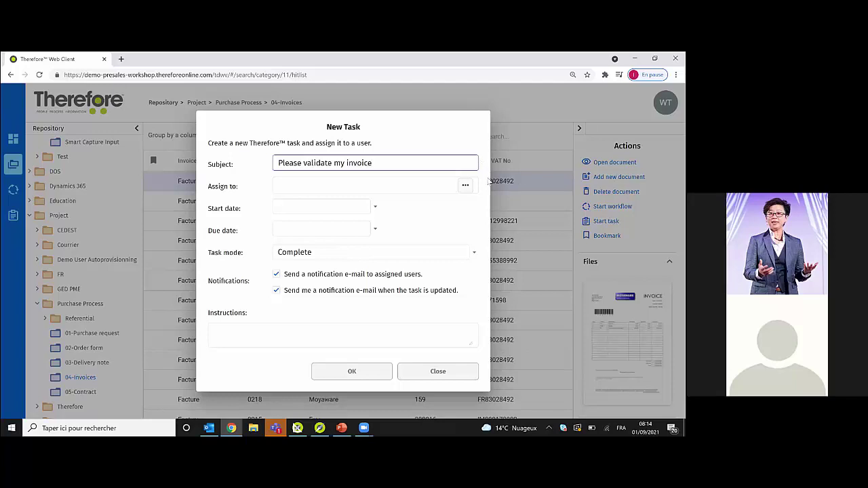
key(Tab)
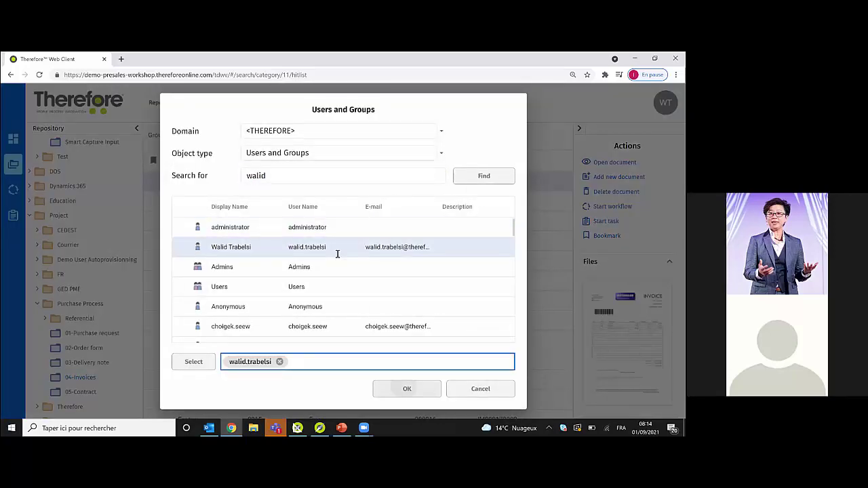
click(407, 389)
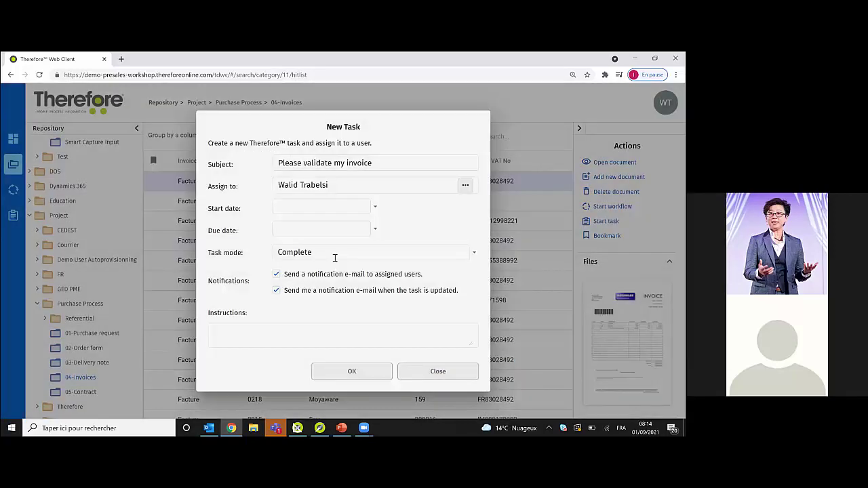
click(374, 207)
click(339, 257)
click(377, 231)
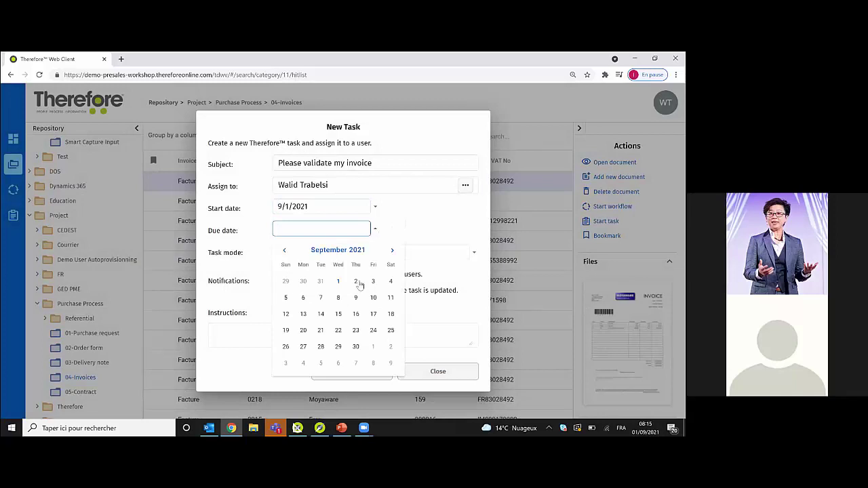
click(357, 282)
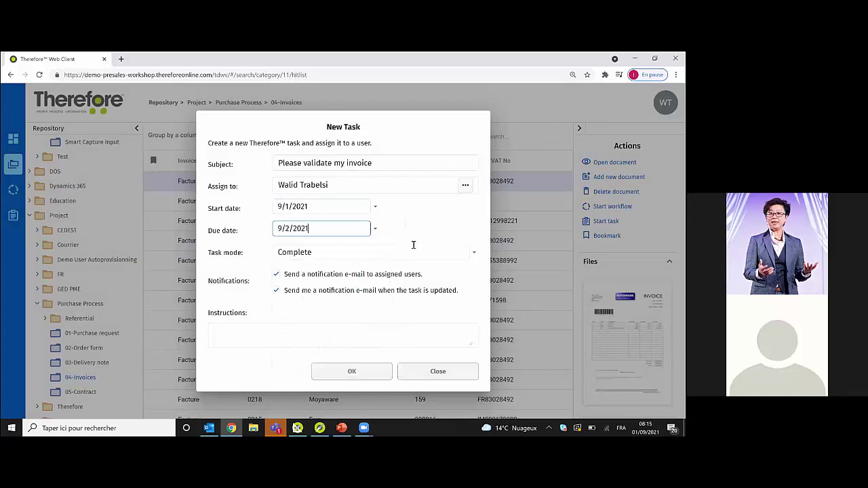
- Make the task Approve / Reject with instructions 'Please validate my task' and create it
click(323, 253)
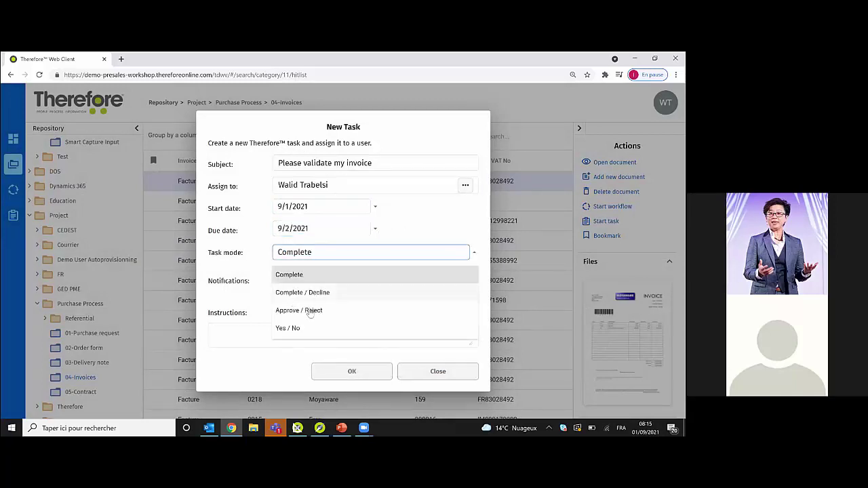
click(312, 311)
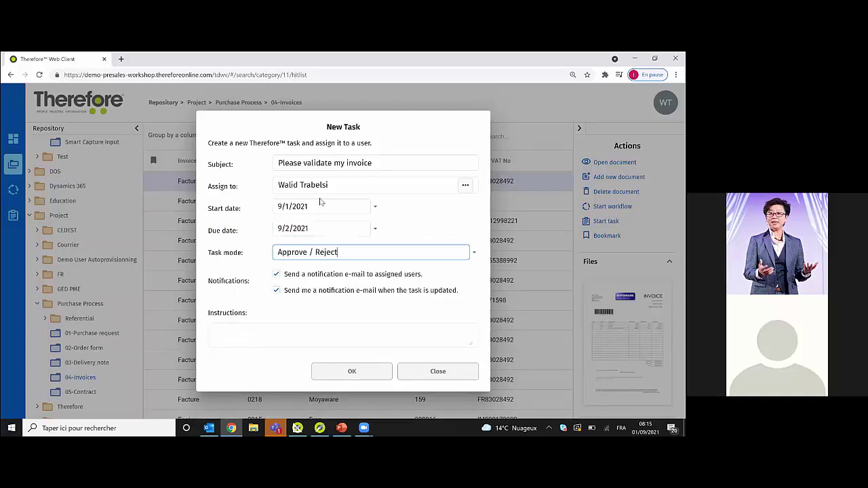
click(263, 345)
text(Plea)
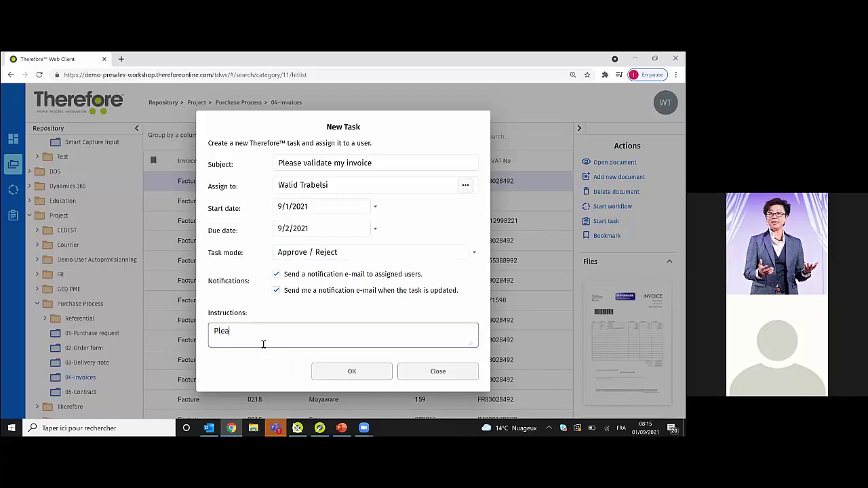
text(se validate my tas)
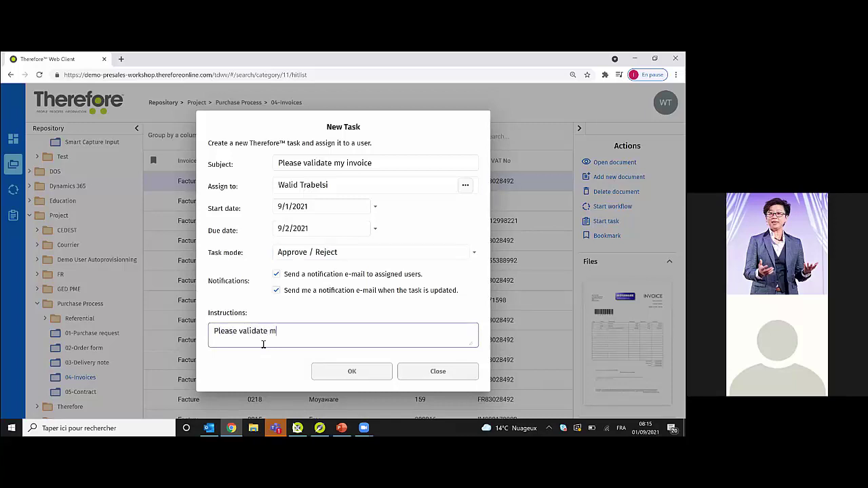
text(k)
click(339, 375)
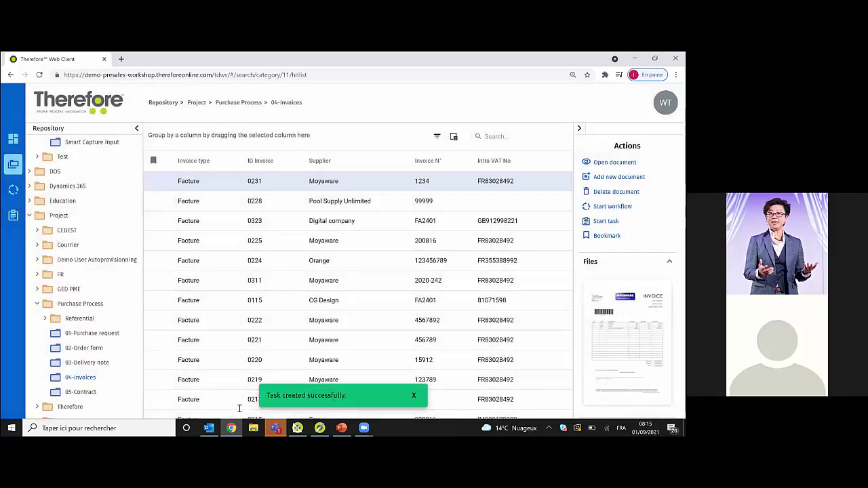
- Open the task-assignment e-mail in Outlook, follow its task link, then bring up Solution Designer
click(209, 428)
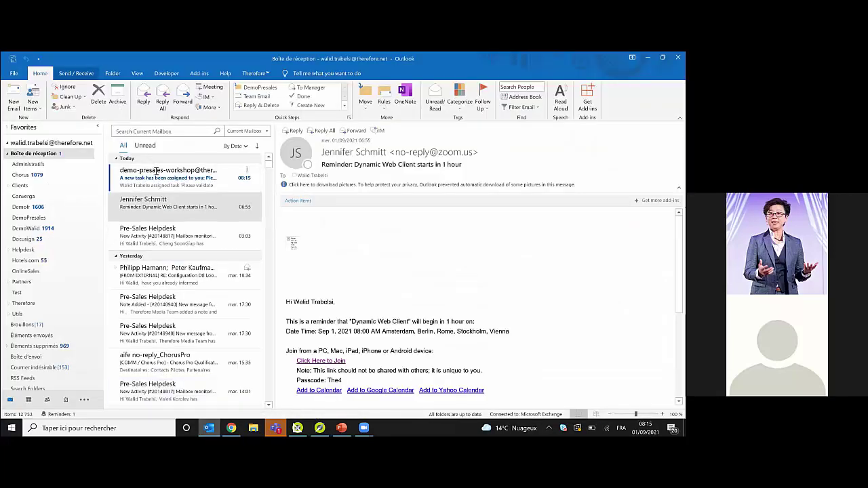
click(157, 175)
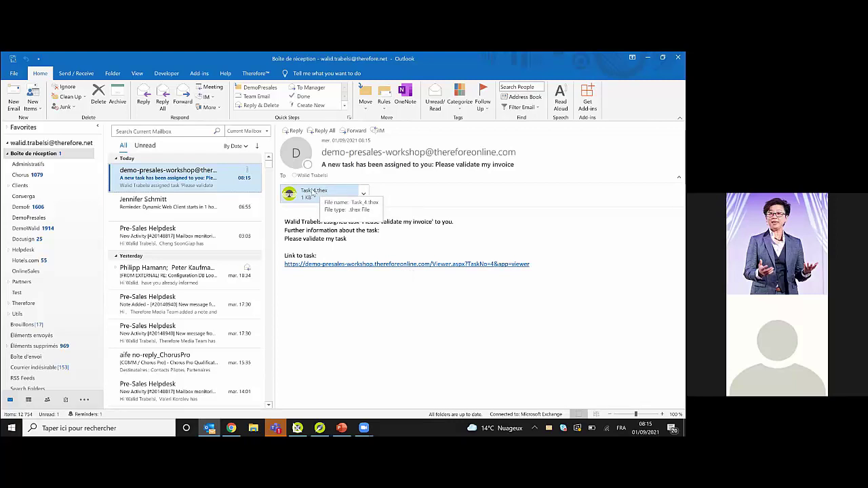
click(405, 265)
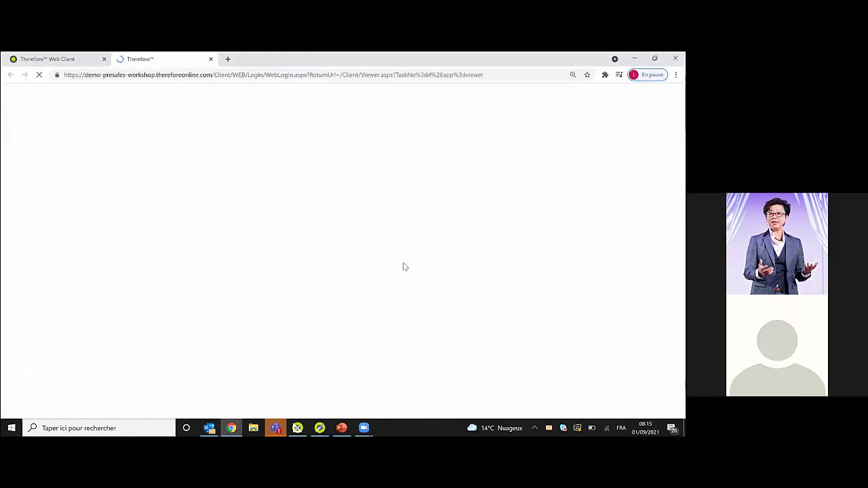
click(297, 428)
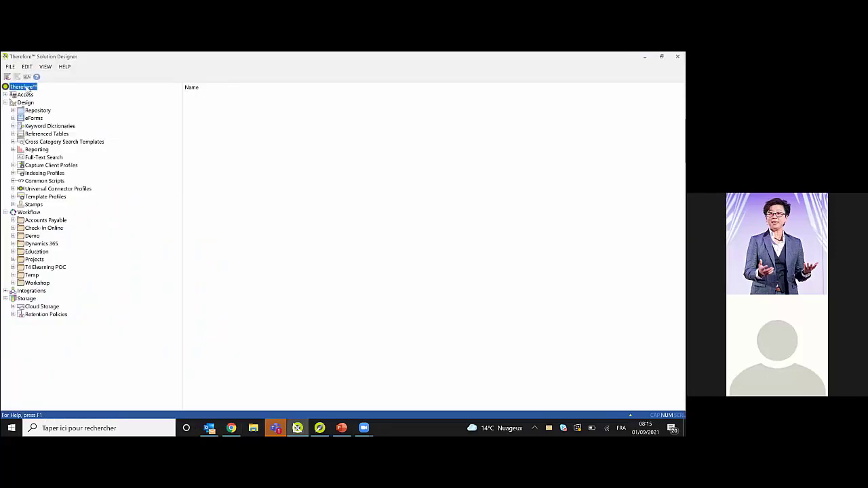
- In the server's Advanced settings, filter on 'web' and set Preferred Web Client to Therefore Dynamic Web View
right_click(30, 87)
click(49, 101)
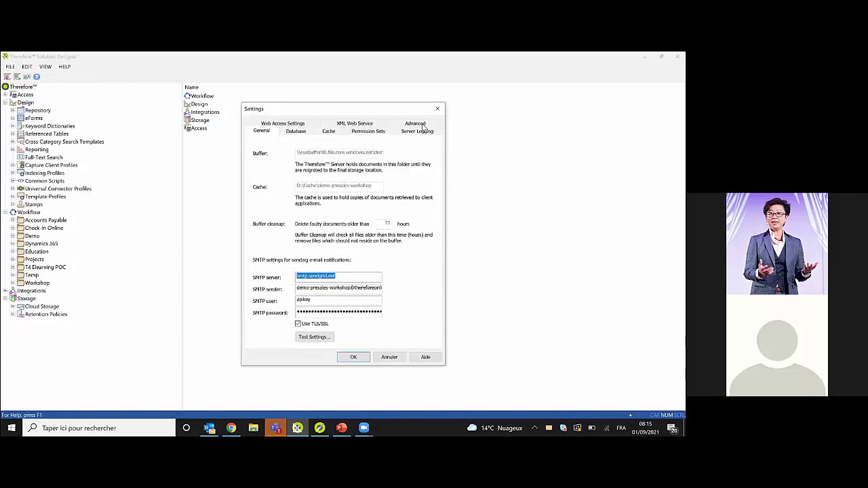
click(415, 124)
click(340, 147)
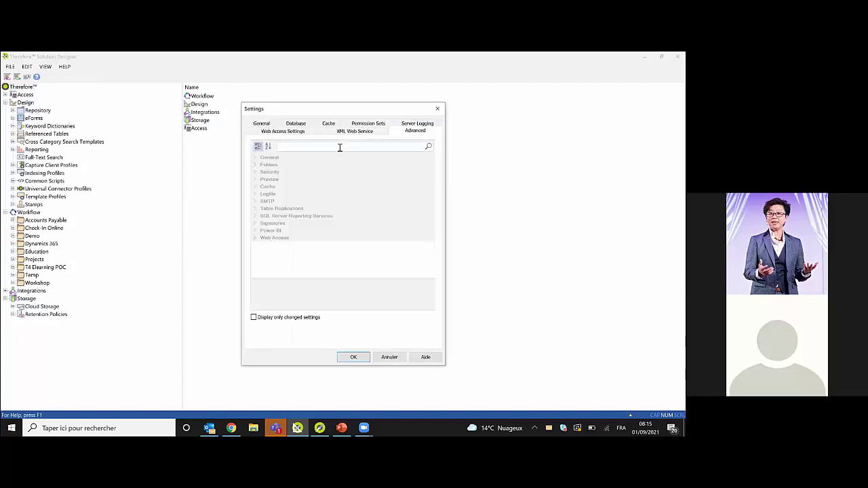
text(web)
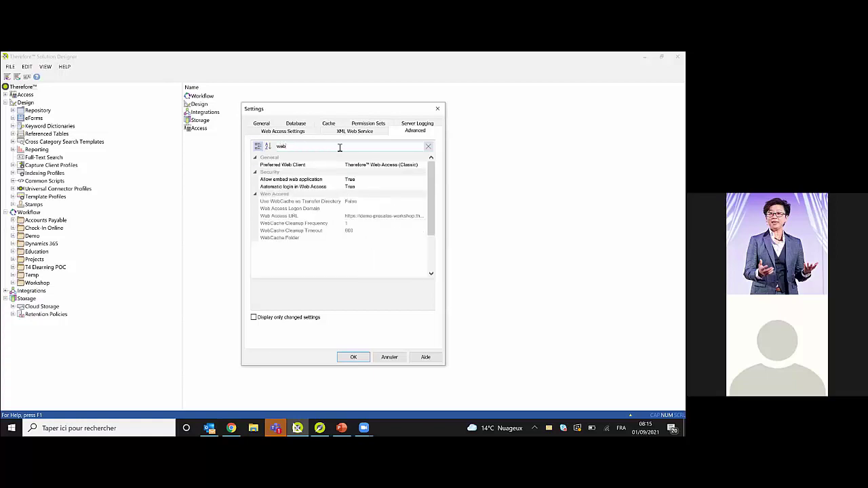
click(295, 165)
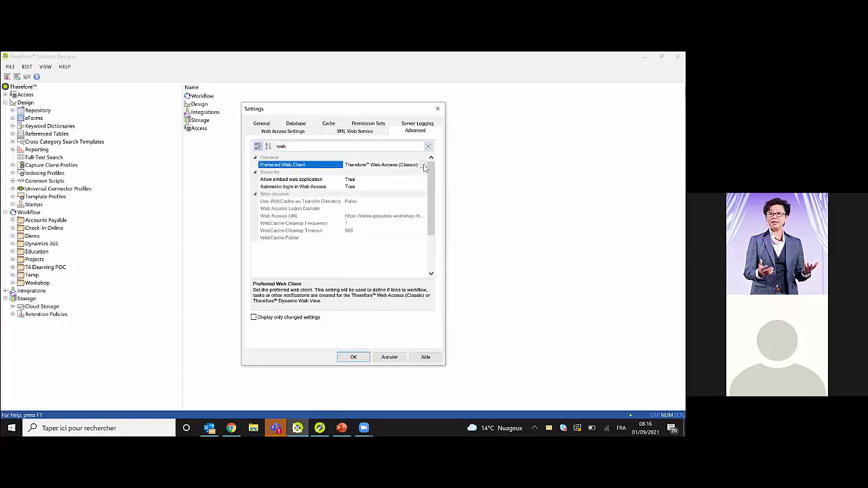
click(423, 165)
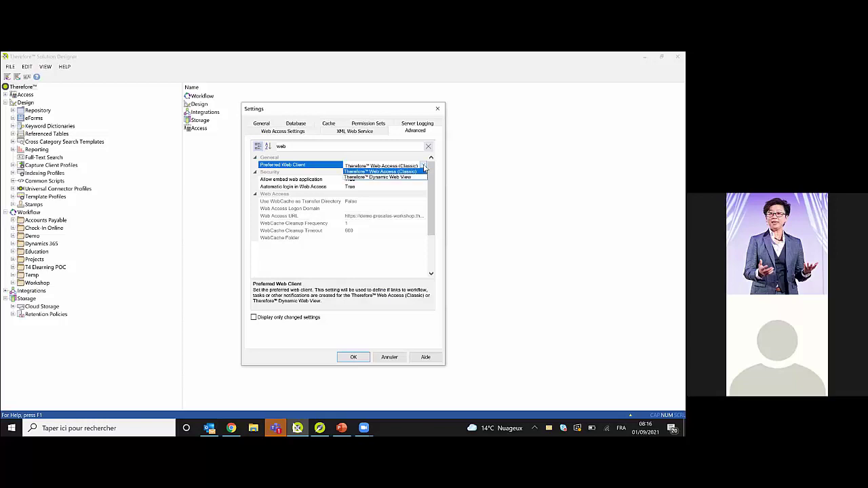
click(394, 177)
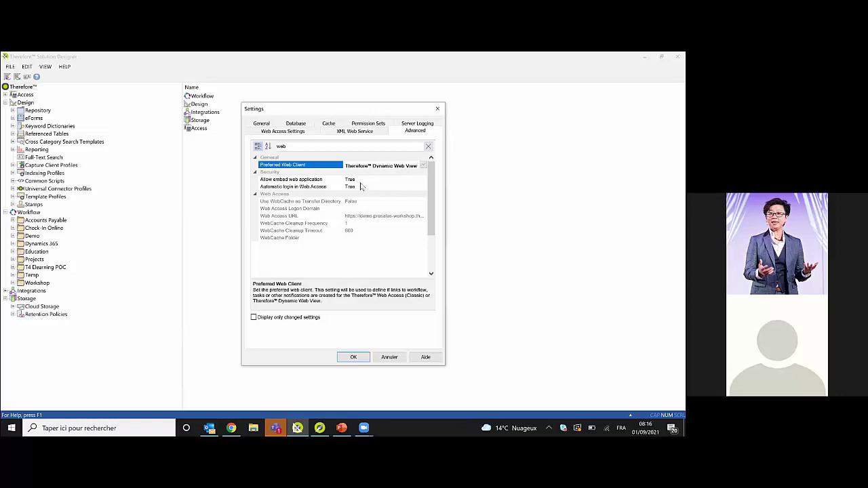
key(alt+Tab)
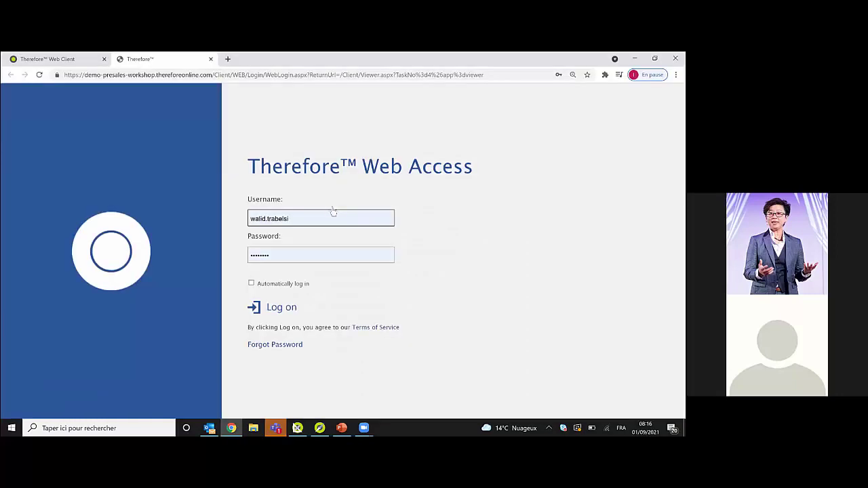
- Confirm the changed server settings, then close the Web Access login tab in Chrome
key(alt+Tab)
key(alt+Tab)
key(alt+Tab)
key(alt+Tab)
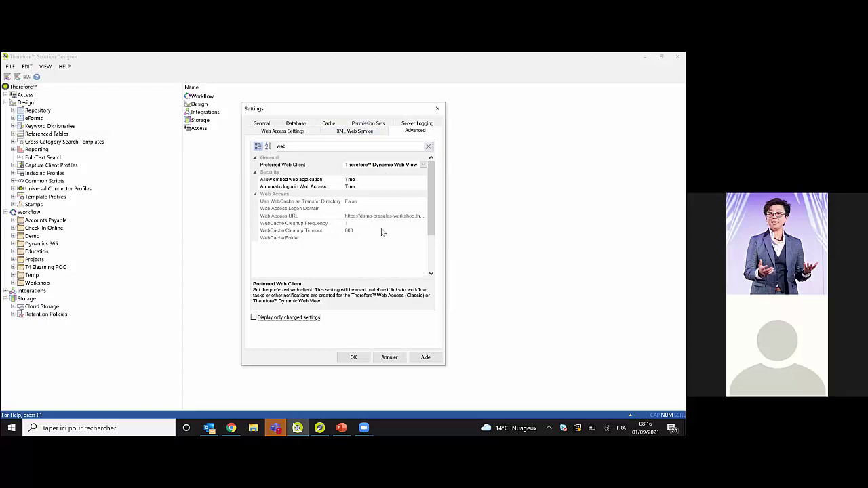
click(352, 358)
key(alt+Tab)
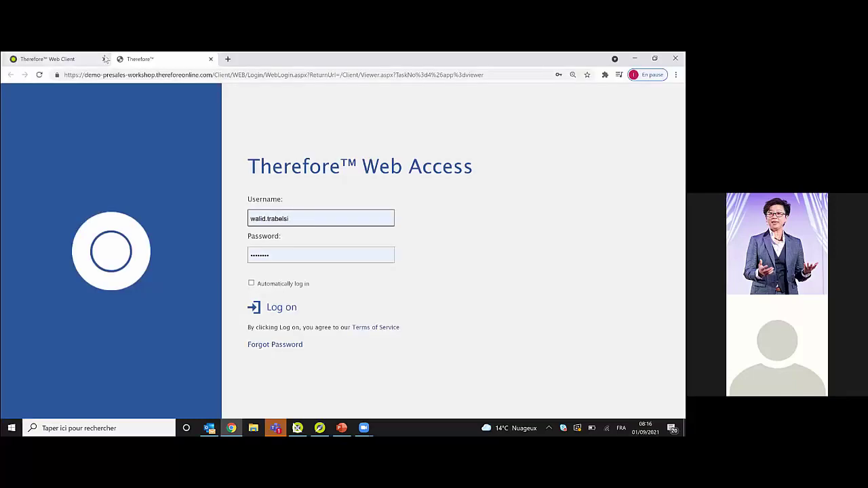
right_click(125, 61)
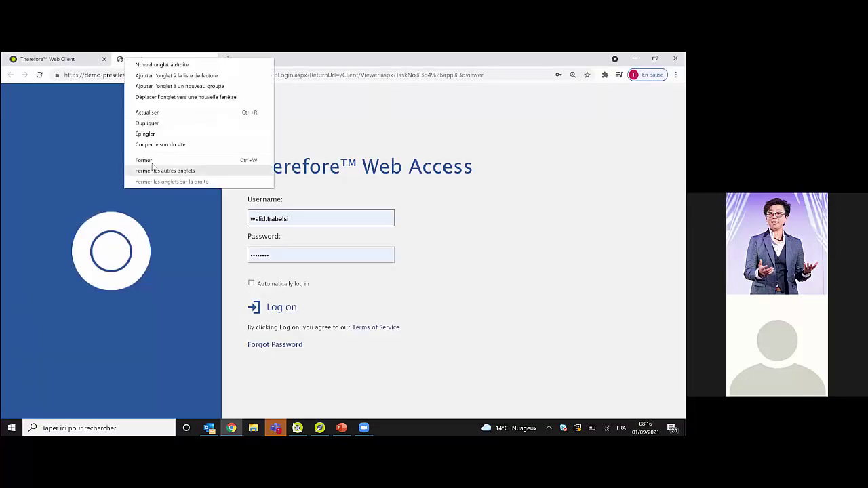
click(153, 162)
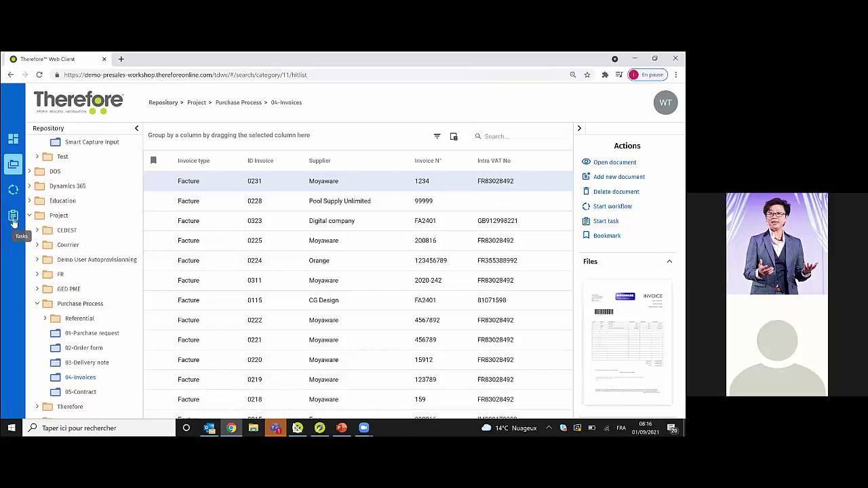
- From the Tasks overview, open To Do task 4 to validate the Moyaware invoice
click(13, 217)
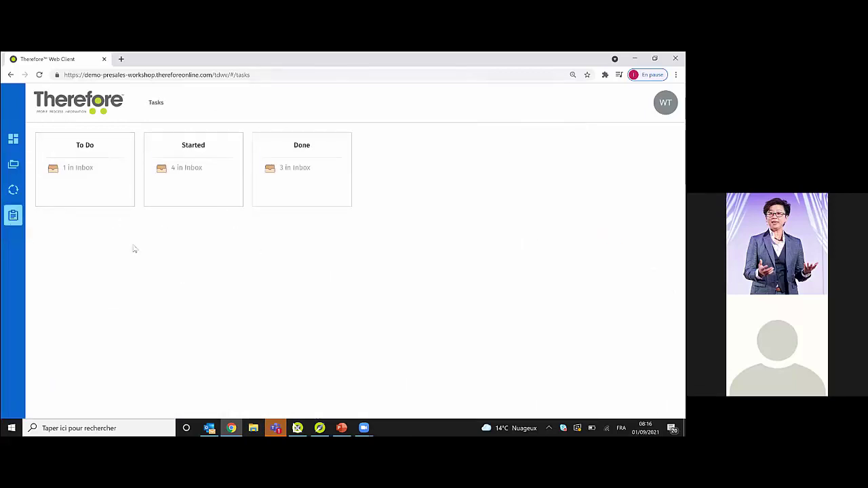
click(100, 200)
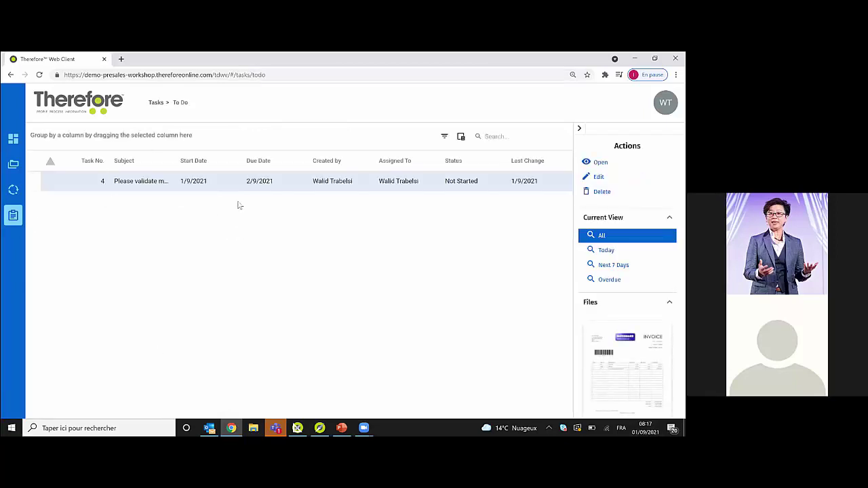
double_click(150, 189)
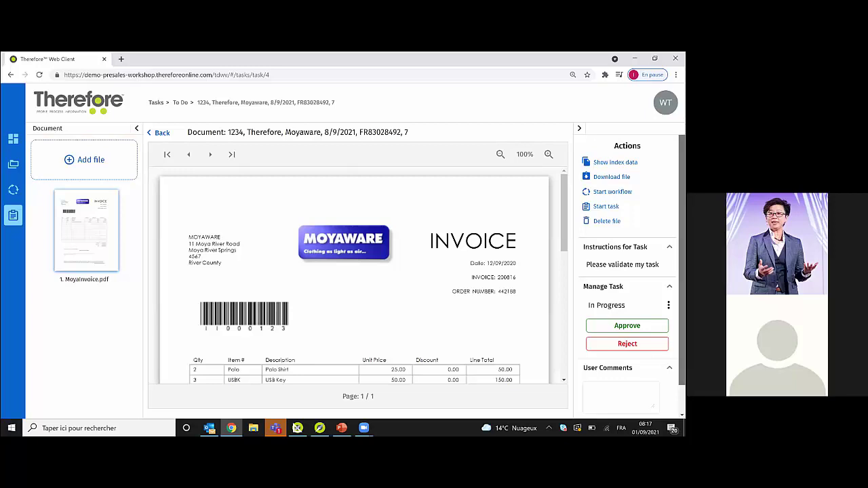
- Approve the invoice validation task with the user comment 'OK'
scroll(631, 271, down, 1)
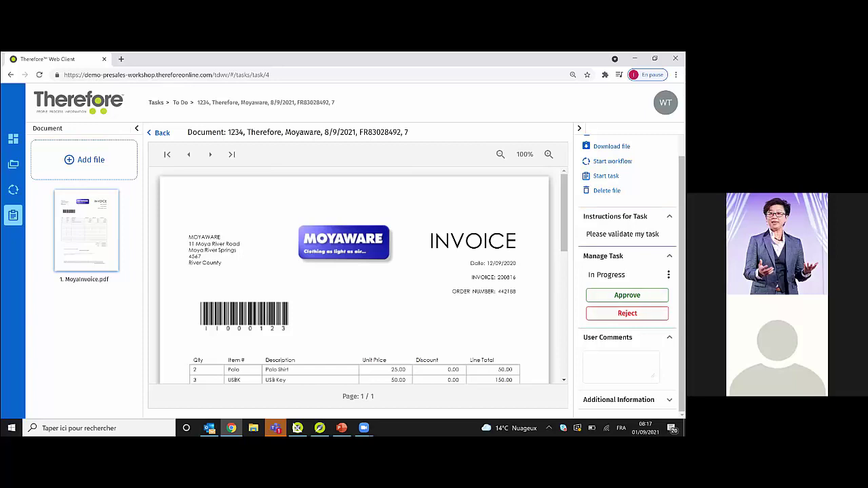
click(620, 366)
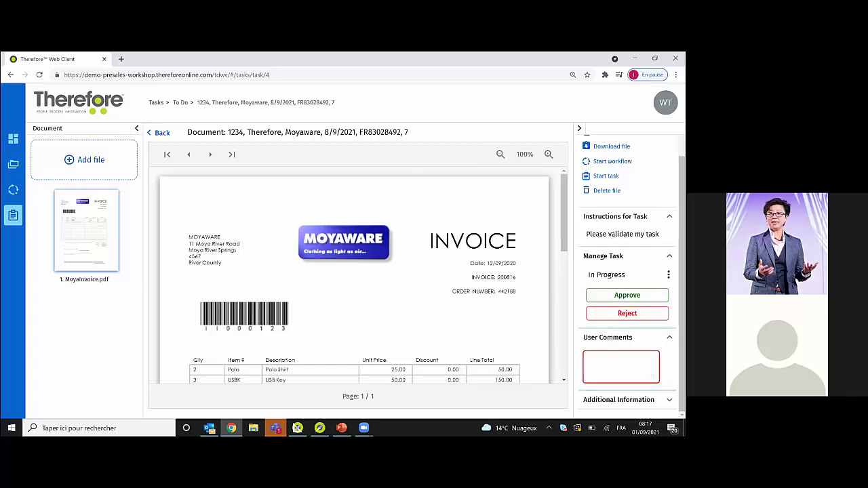
text(OK)
click(627, 295)
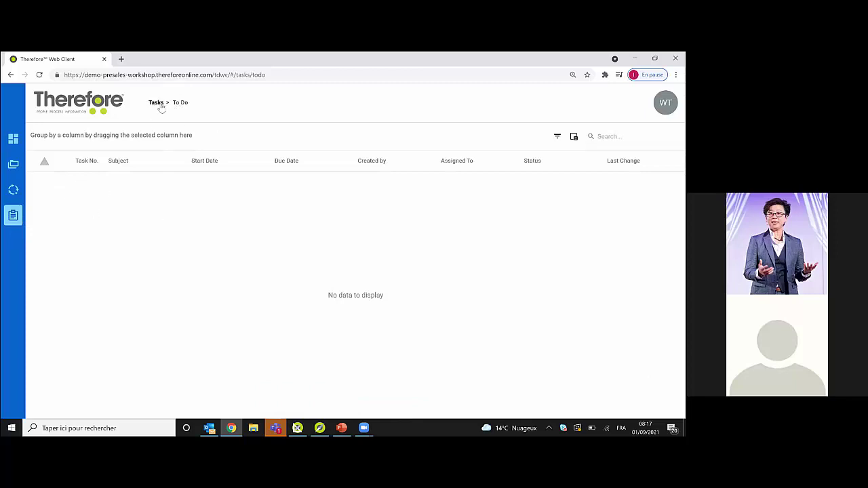
- Show the Done tasks and the details of approved validation task 4
click(157, 103)
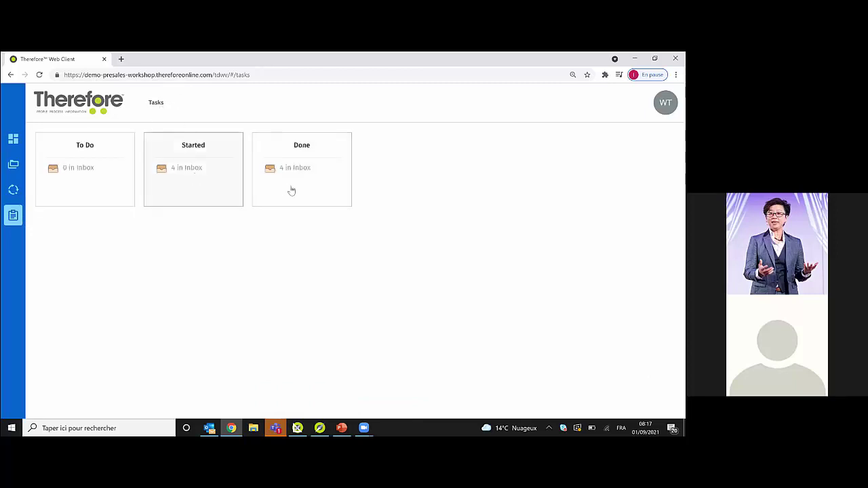
click(322, 197)
click(168, 178)
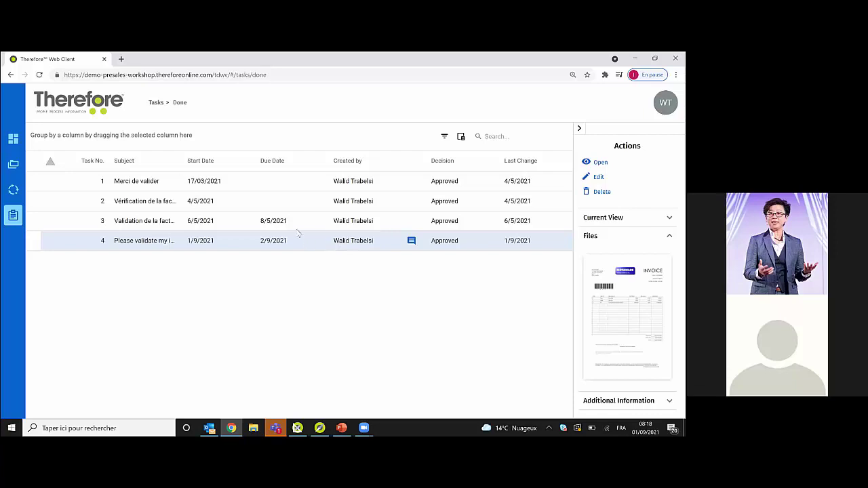
mouse_move(411, 246)
- Run an advanced 04-Invoices search with no criteria to list all invoices
click(19, 161)
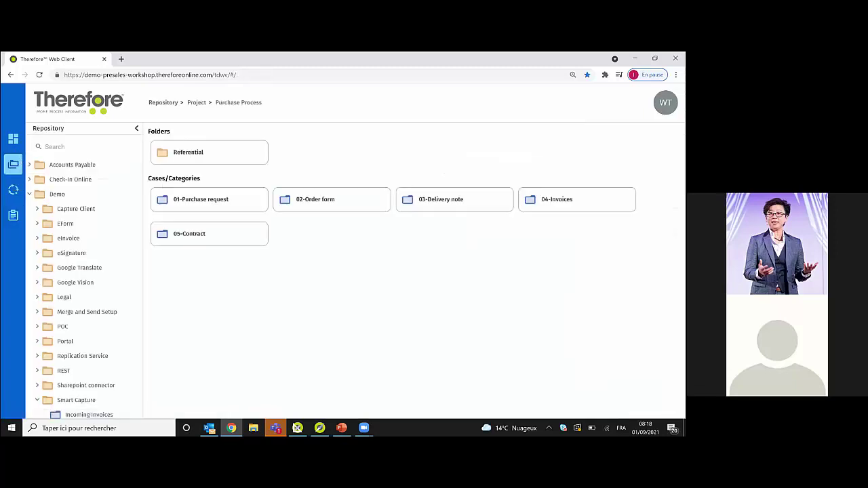
click(556, 199)
click(414, 158)
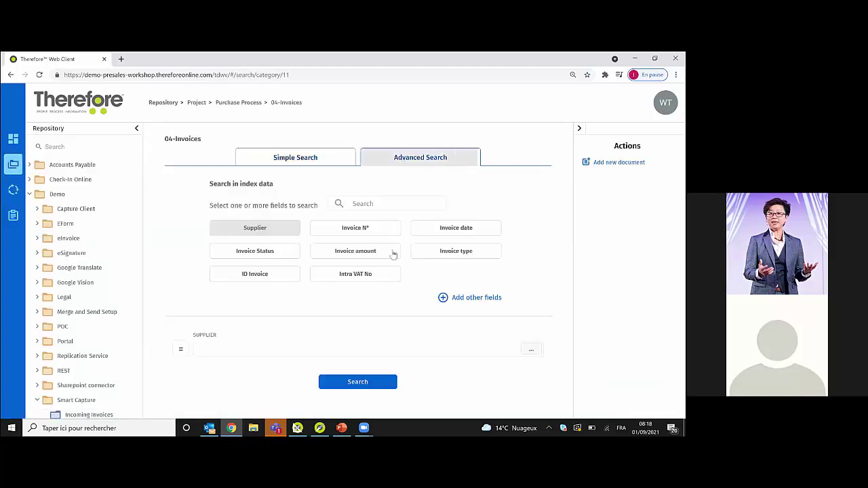
click(359, 385)
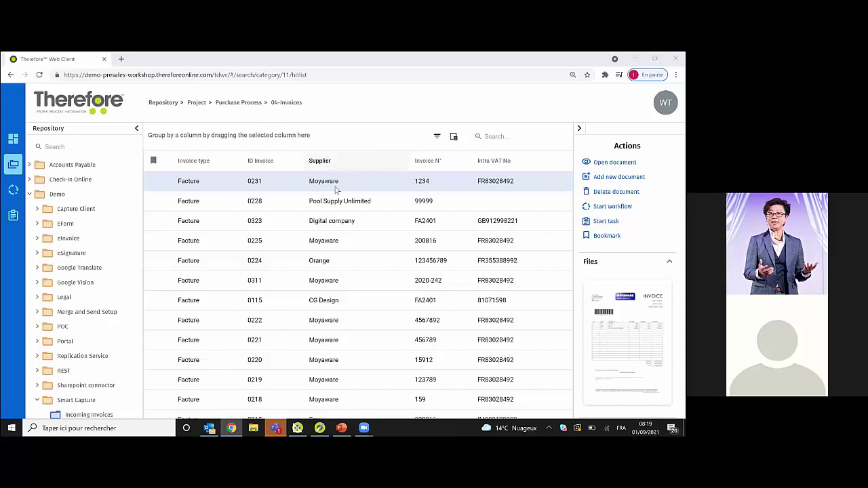
- Search 04-Invoices by Advanced Search for a supplier matching 'ya'
click(238, 102)
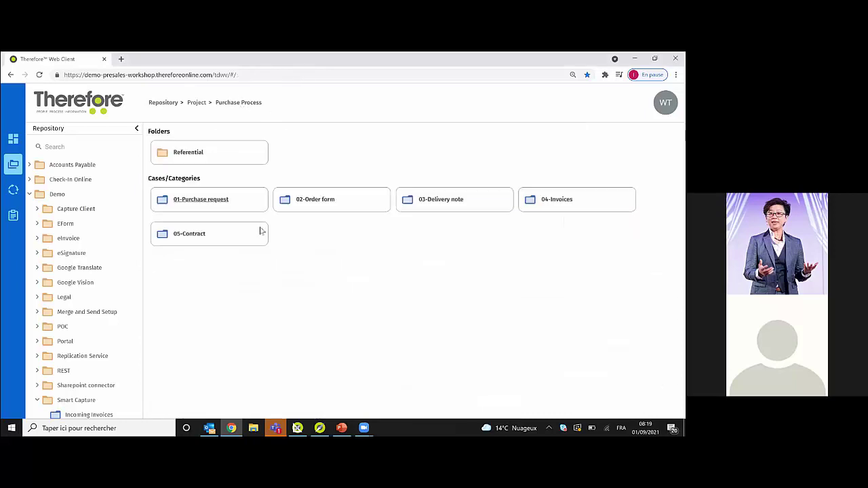
click(556, 199)
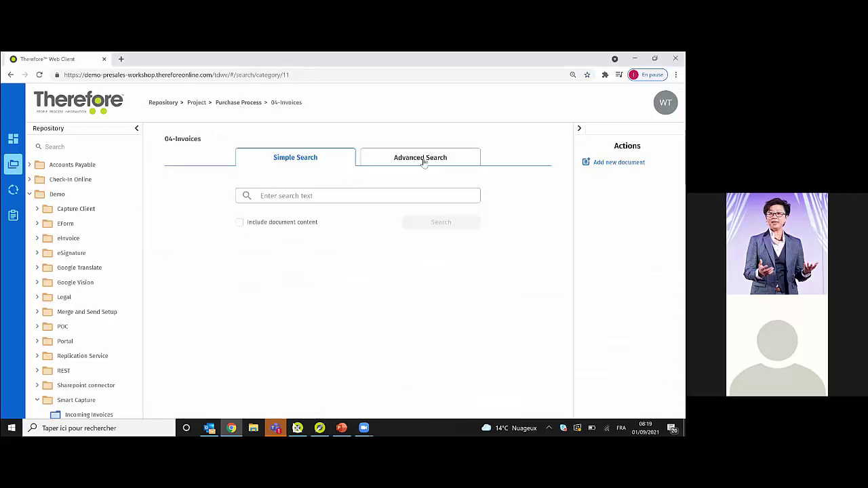
click(421, 157)
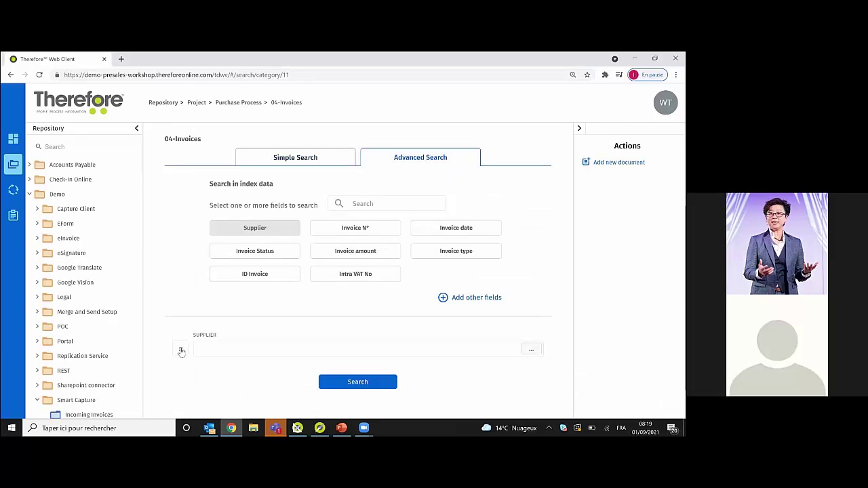
click(224, 347)
click(237, 351)
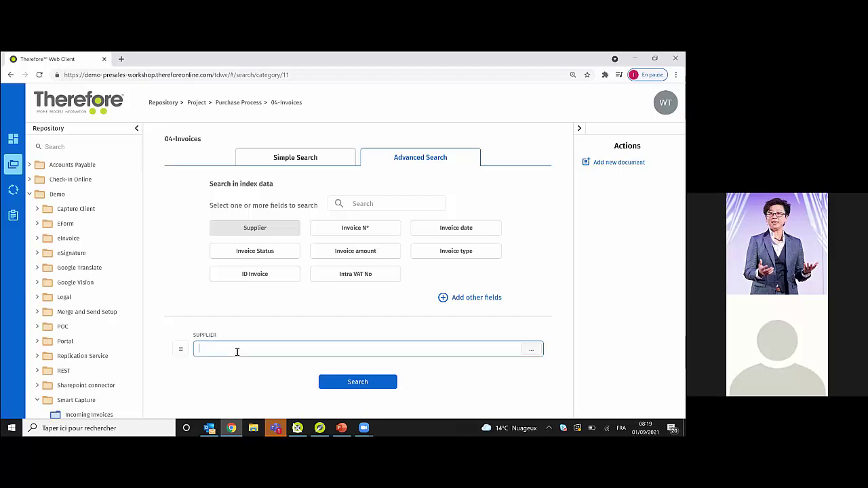
text(ya)
click(345, 384)
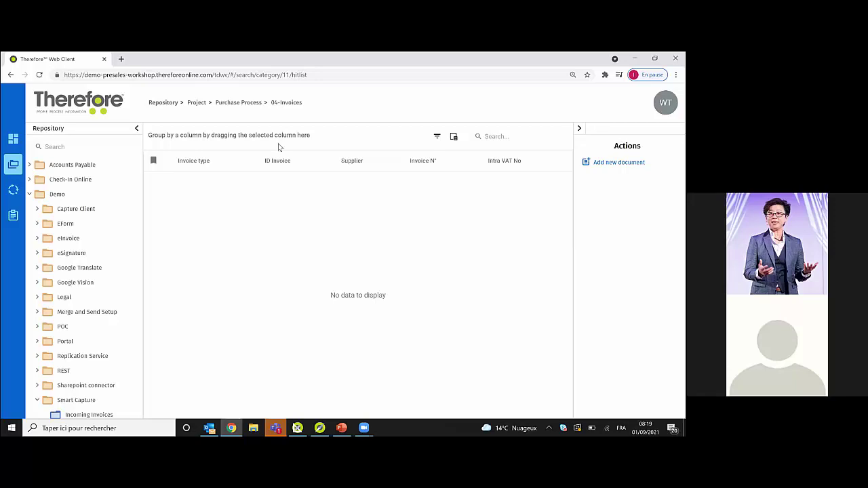
- Rerun the 04-Invoices supplier search with a different Supplier comparison operator
click(249, 105)
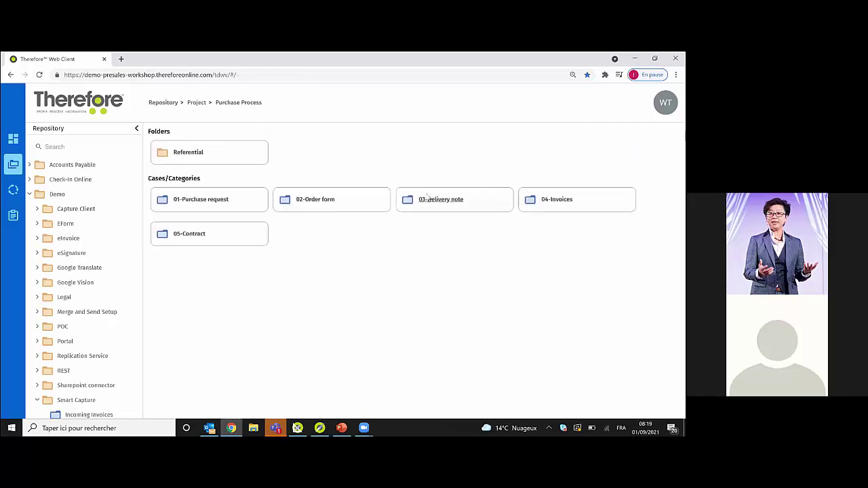
click(563, 198)
click(407, 159)
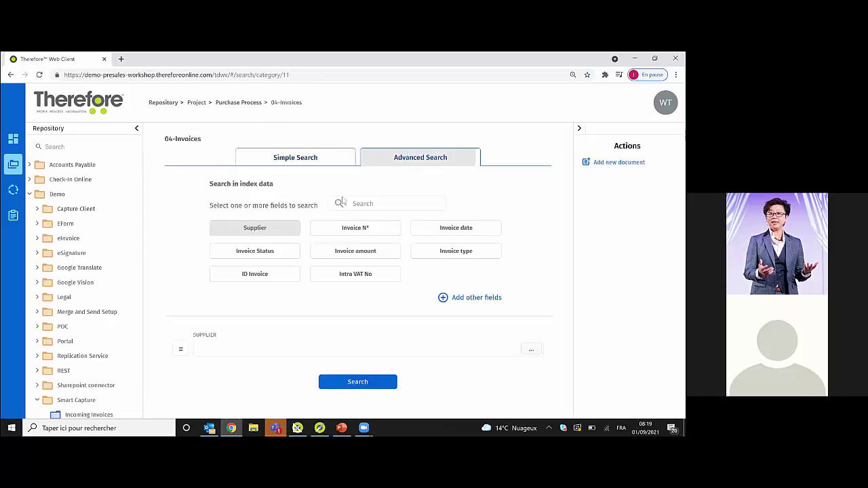
click(181, 349)
click(182, 341)
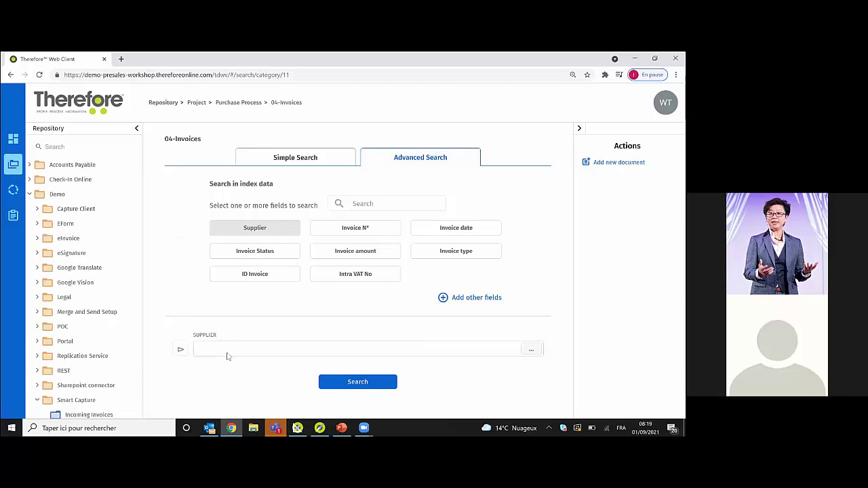
click(230, 351)
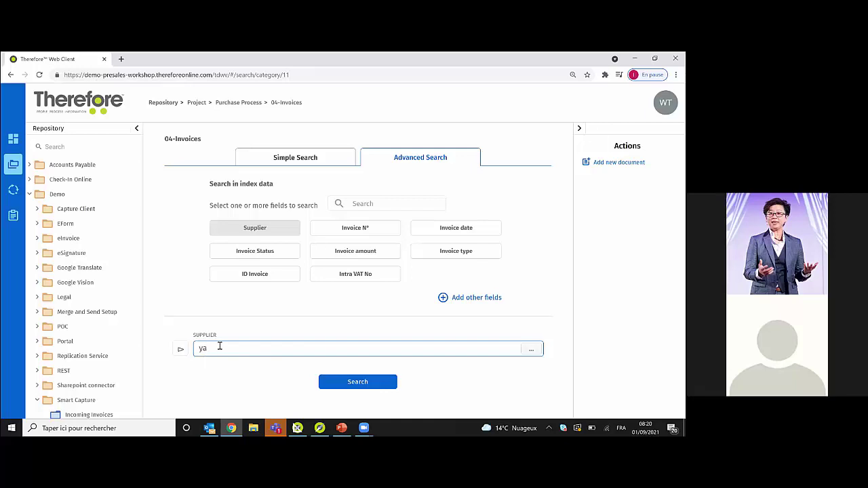
click(363, 383)
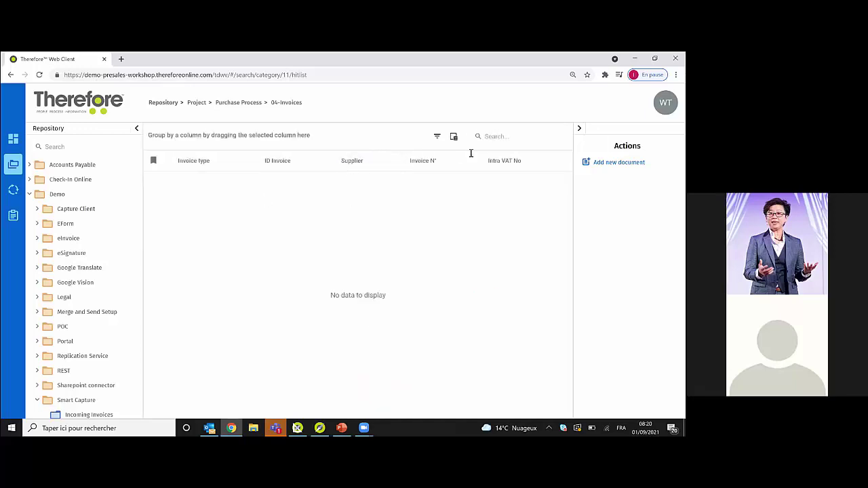
- Search 04-Invoices on Invoice N° instead of Supplier, leaving the value empty
click(248, 107)
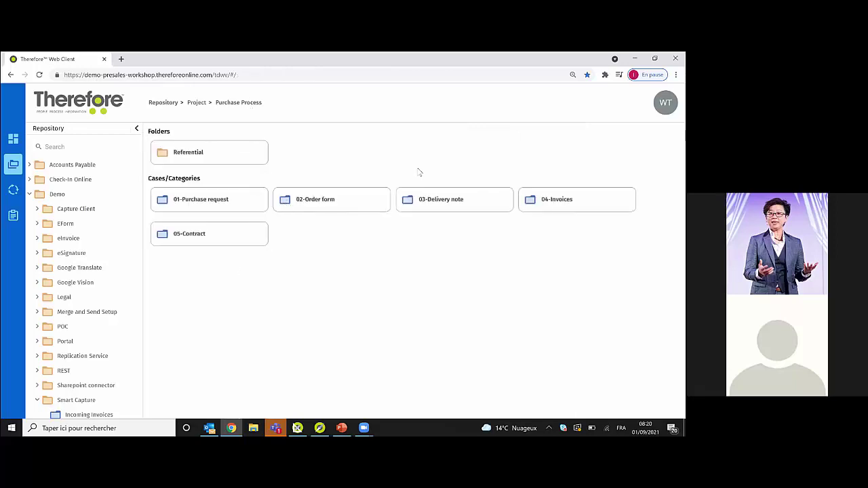
click(557, 199)
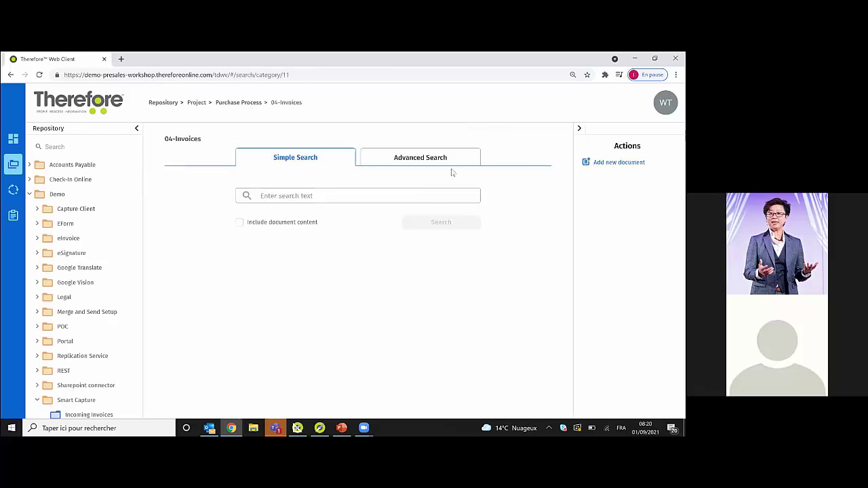
click(430, 161)
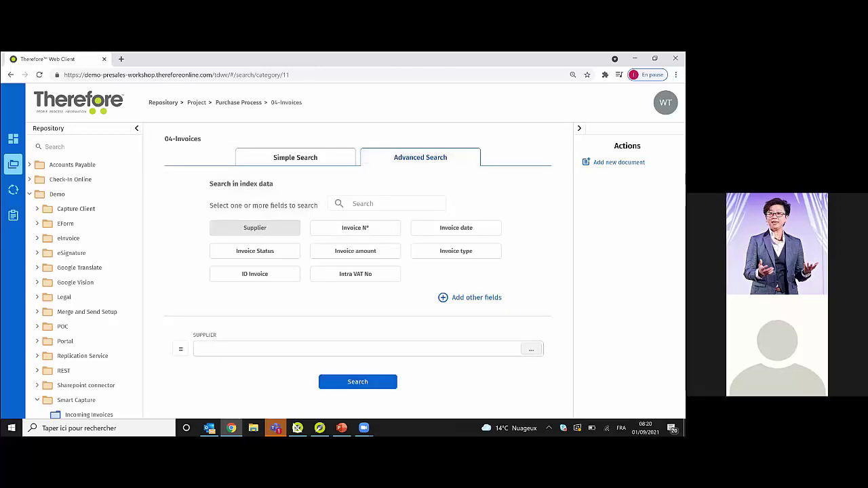
click(373, 229)
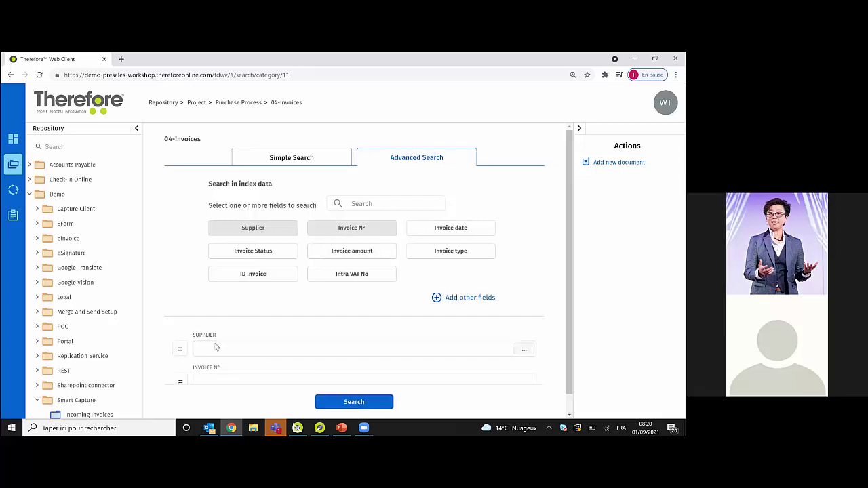
click(268, 230)
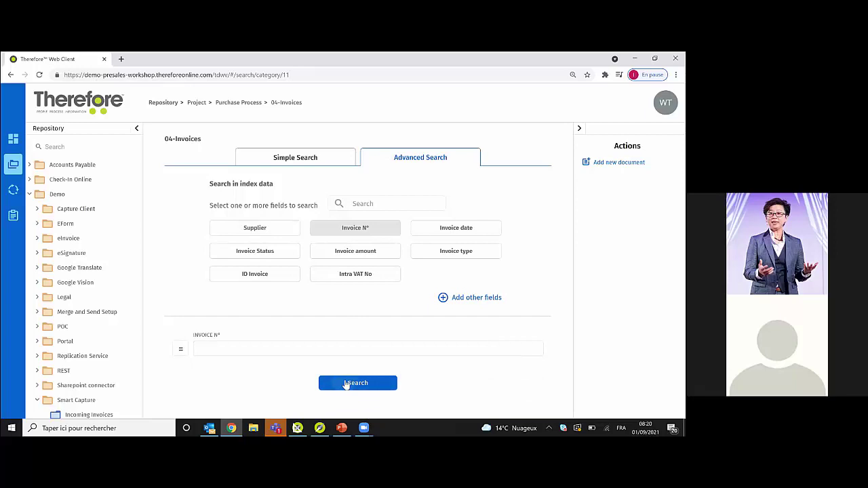
click(346, 384)
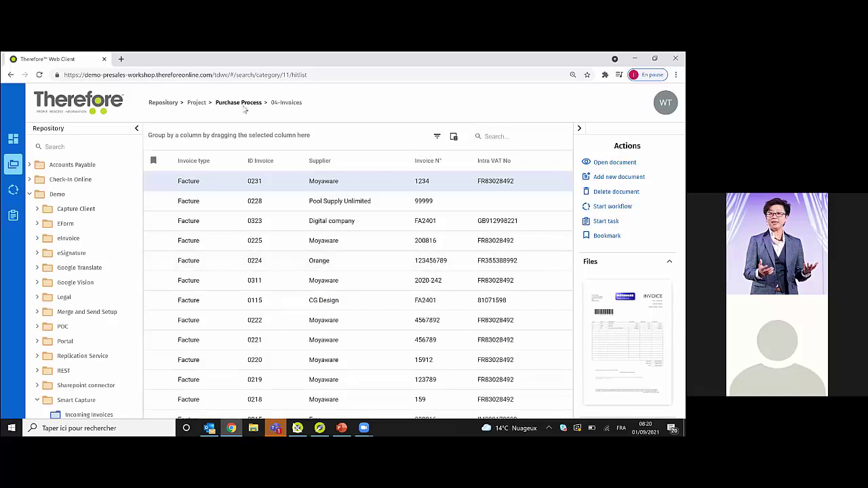
- Search 04-Invoices for '123' with Invoice N° as the only criterion
click(243, 102)
click(560, 202)
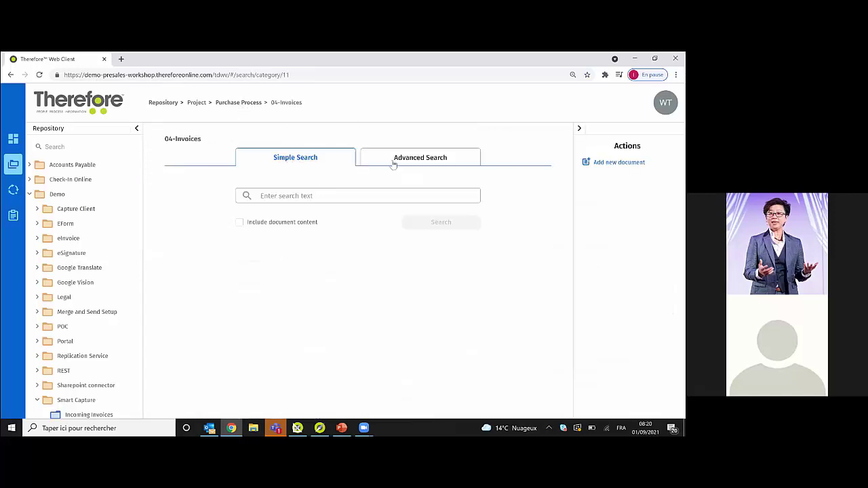
click(393, 161)
click(230, 349)
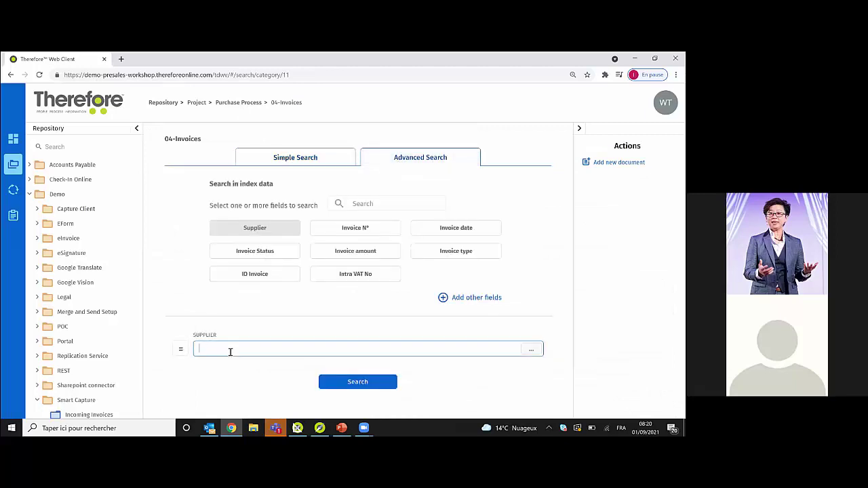
text(123)
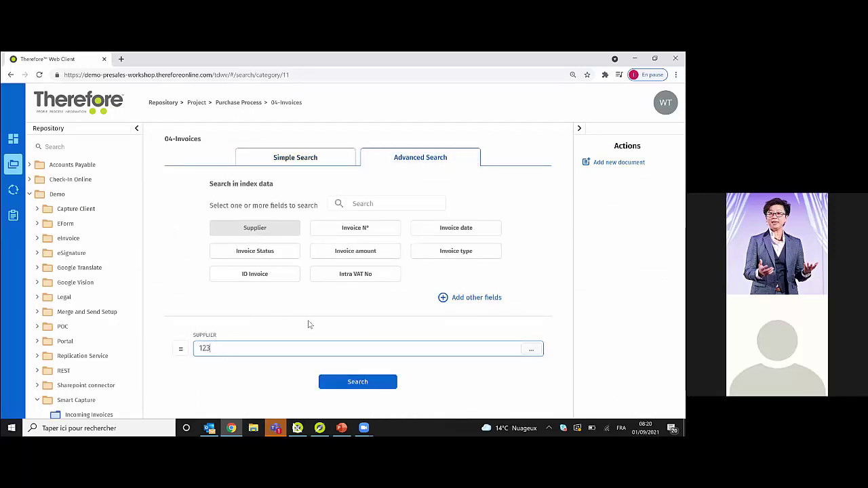
click(377, 231)
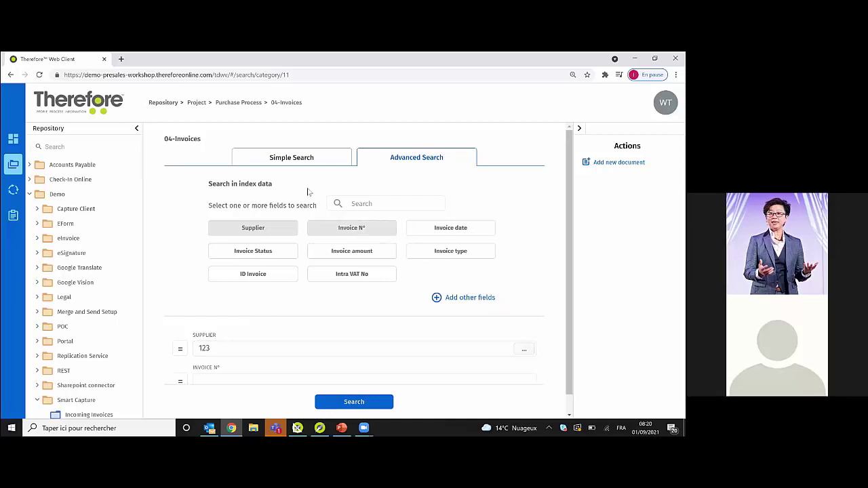
click(258, 230)
click(212, 348)
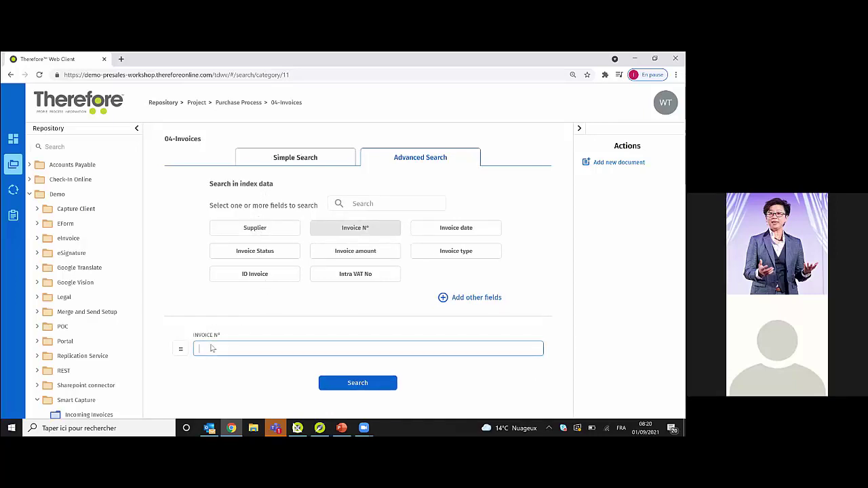
click(333, 384)
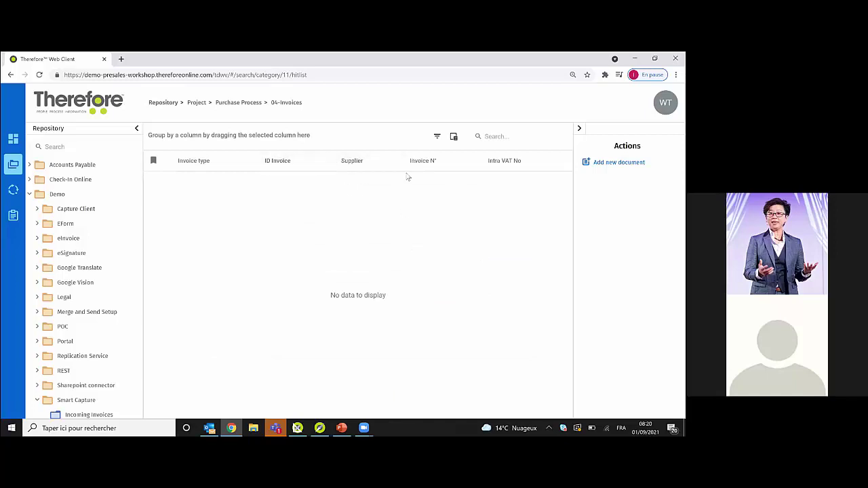
- Search 04-Invoices on Invoice N° alone for '123', listing ten Facture invoices
click(238, 102)
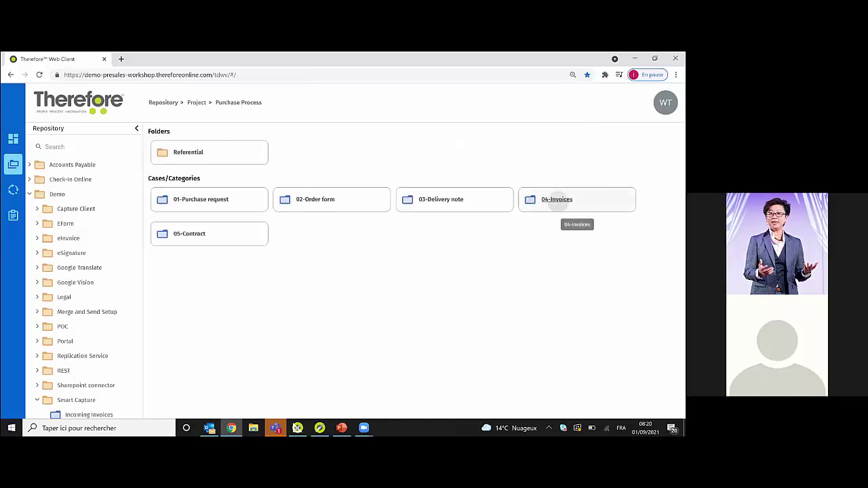
click(552, 201)
click(420, 160)
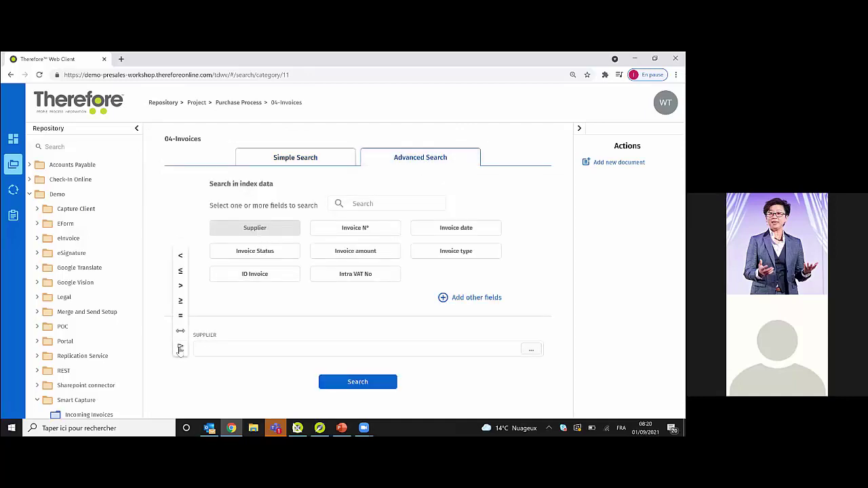
click(345, 229)
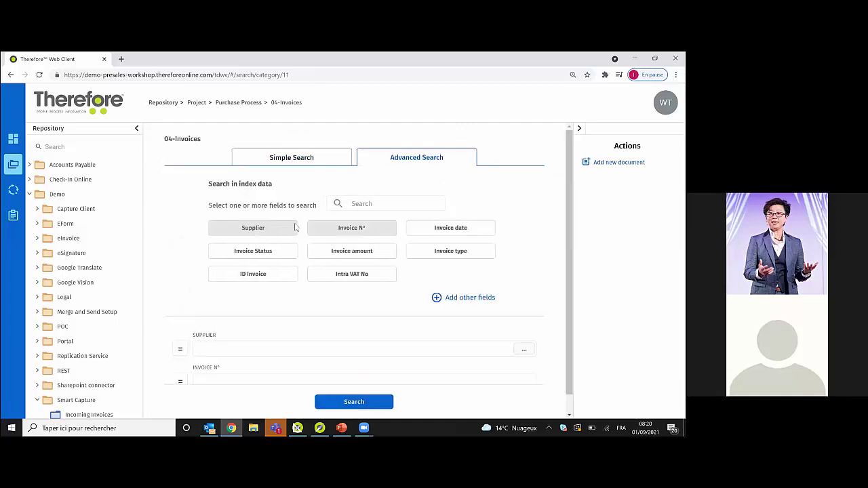
click(271, 229)
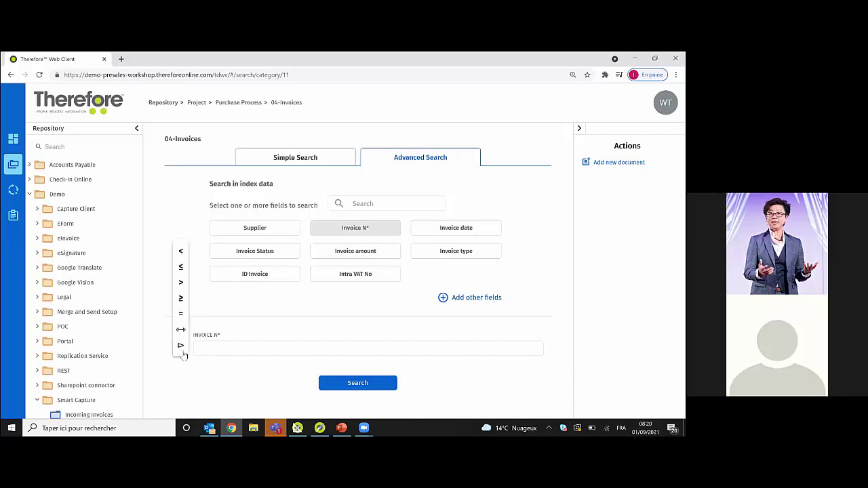
click(240, 347)
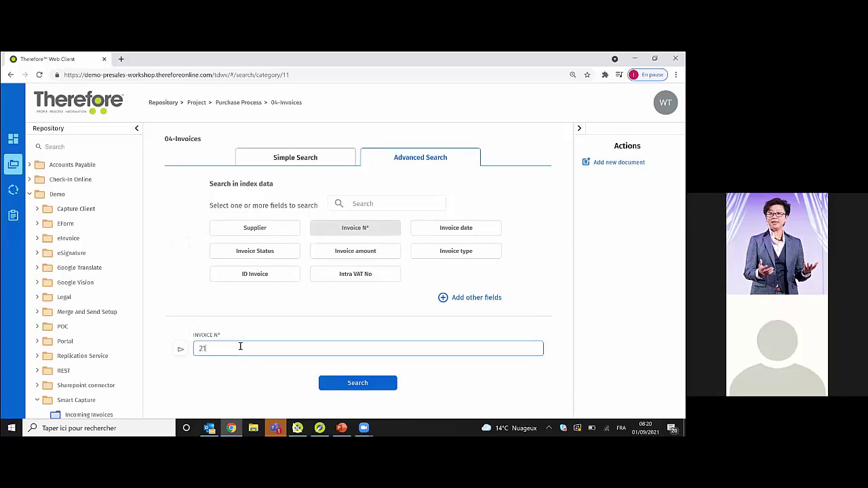
text(123)
click(352, 385)
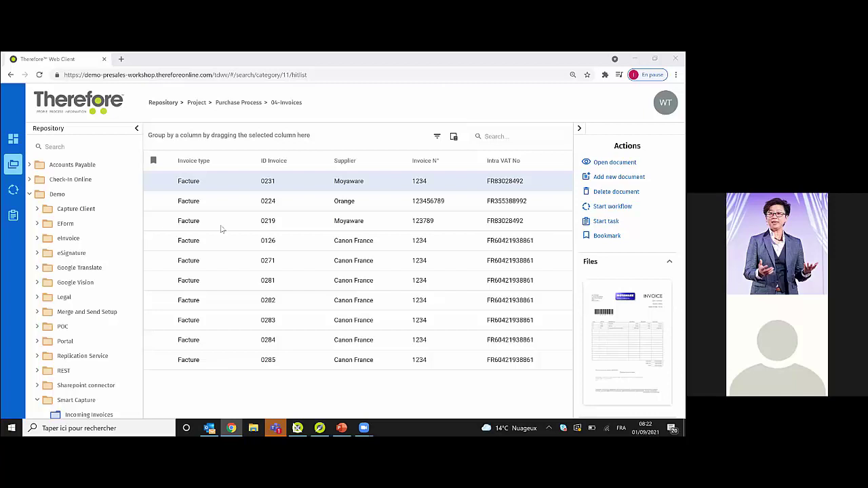
- Open the Incoming Invoices Advanced Search and show the invoice number comparison options
click(91, 414)
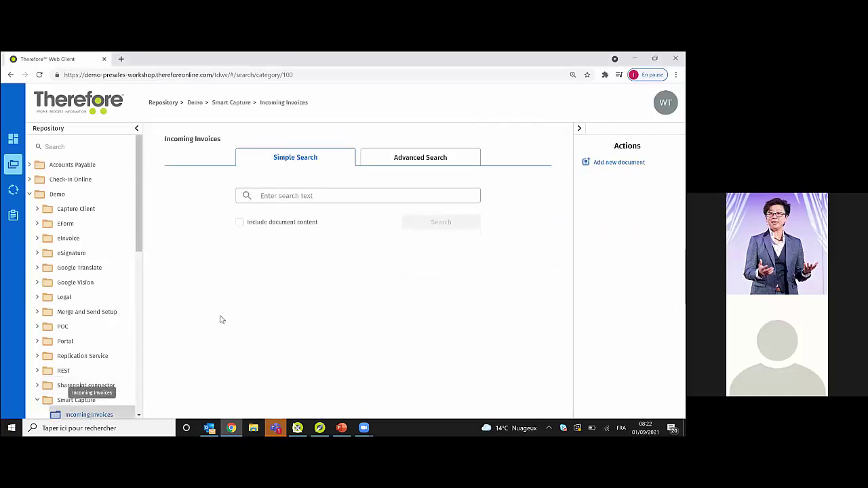
click(415, 158)
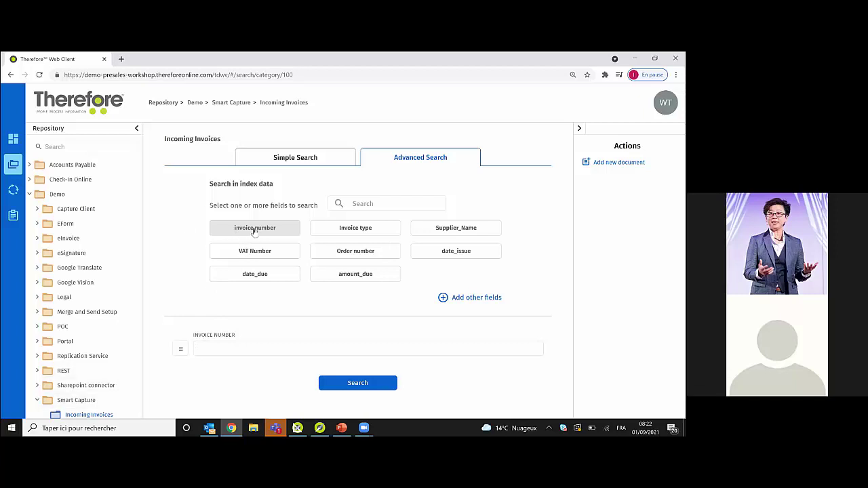
click(181, 350)
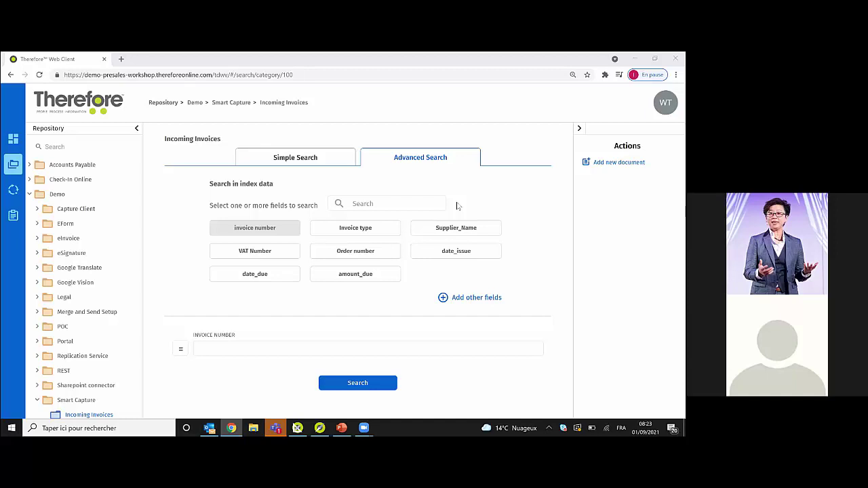
- View started task 4 with its invoice, then go back to Smart Capture
click(12, 215)
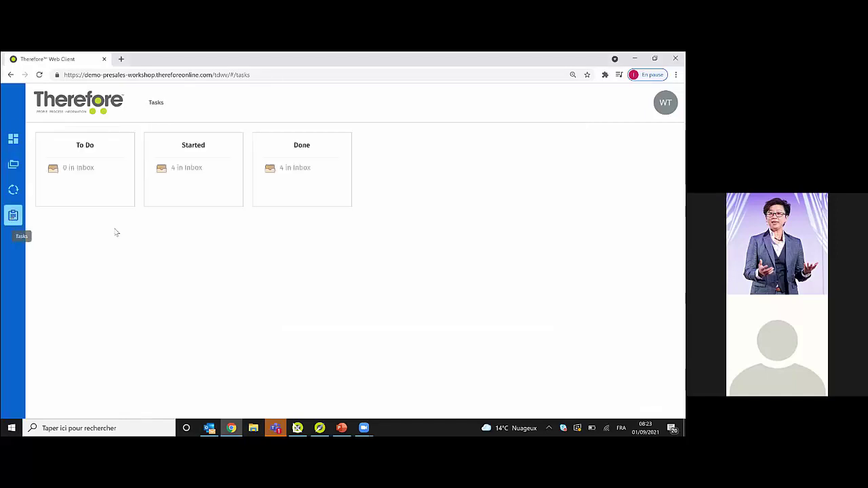
click(195, 178)
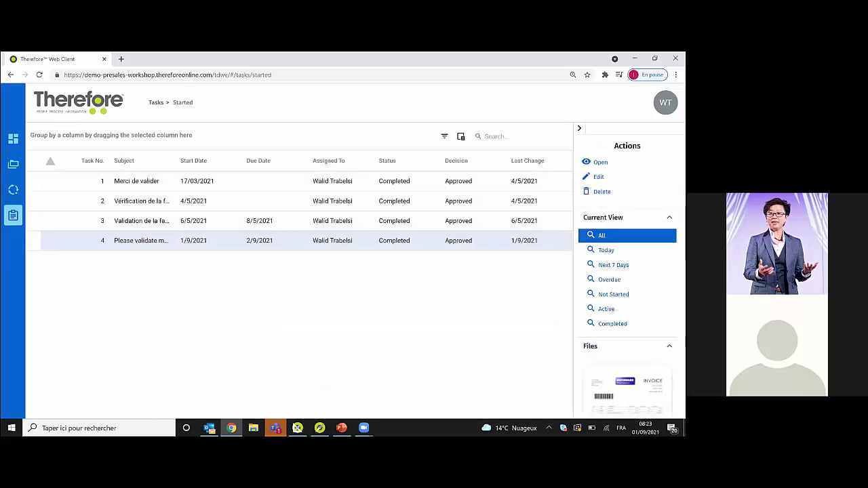
double_click(125, 241)
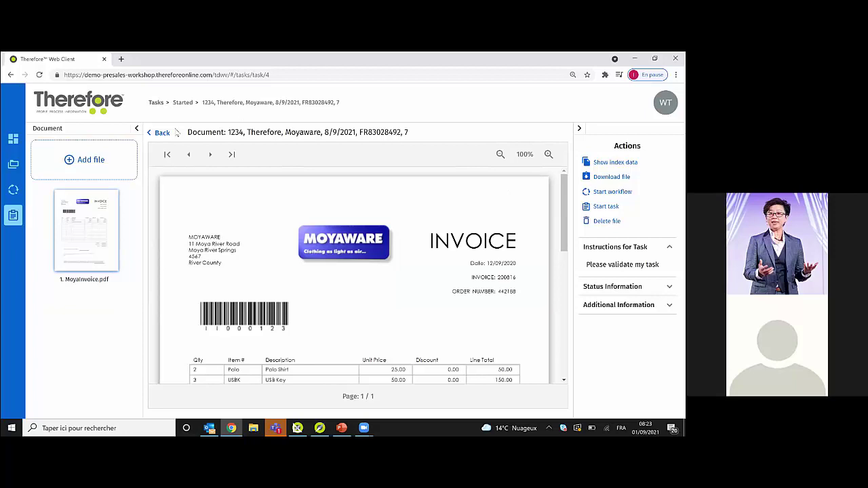
click(13, 166)
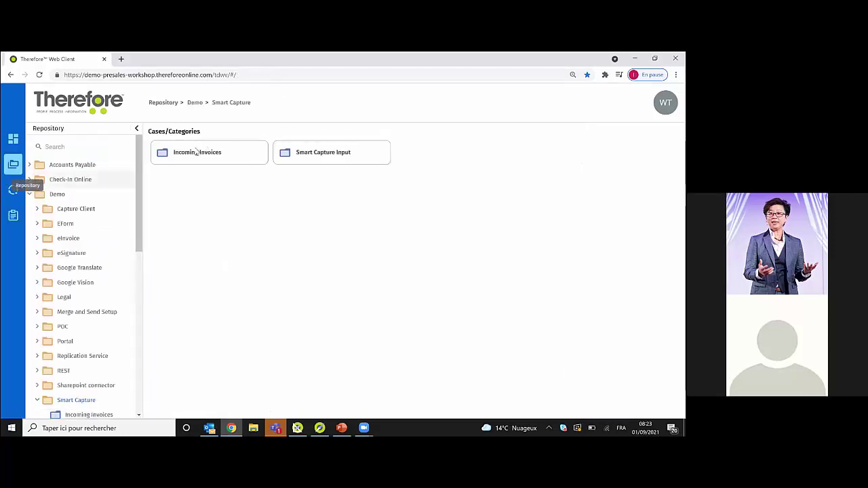
- Check Smart Capture Input's search fields, then search 04-Invoices by Invoice N°
click(321, 152)
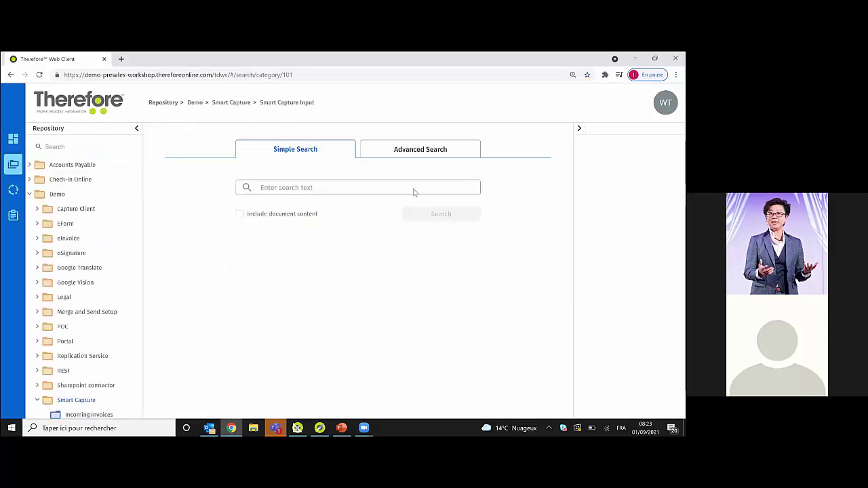
click(423, 159)
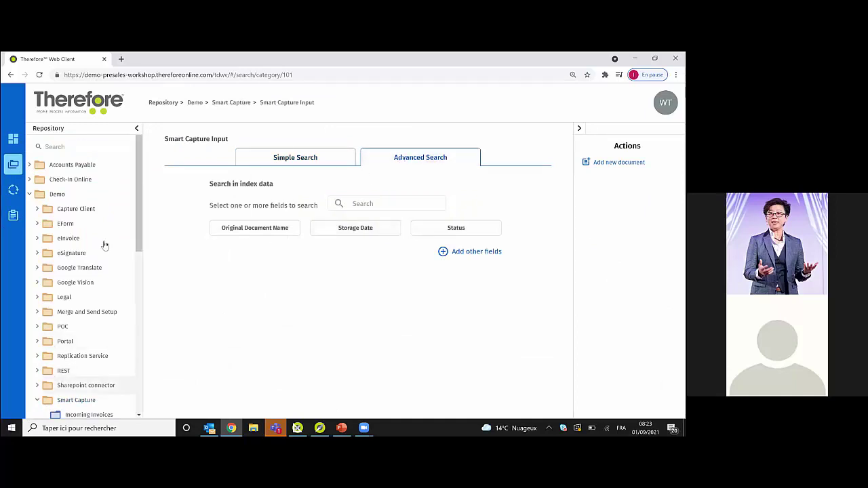
drag(144, 183, 154, 353)
click(81, 276)
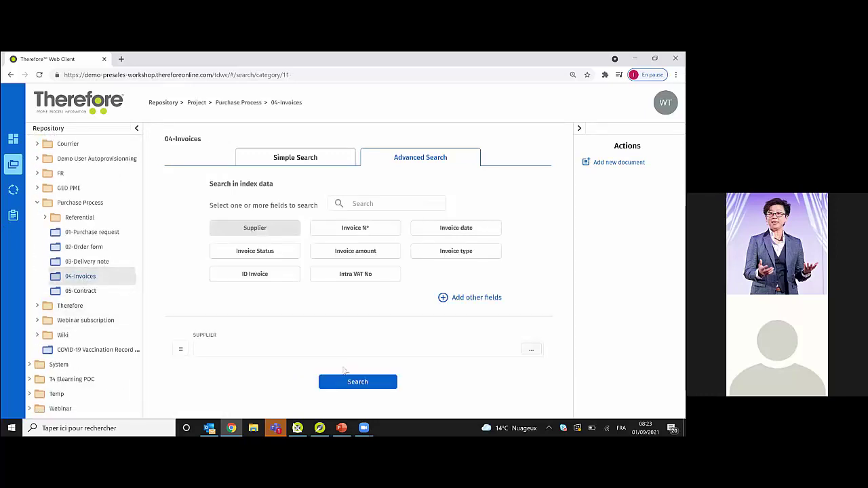
click(350, 228)
click(353, 383)
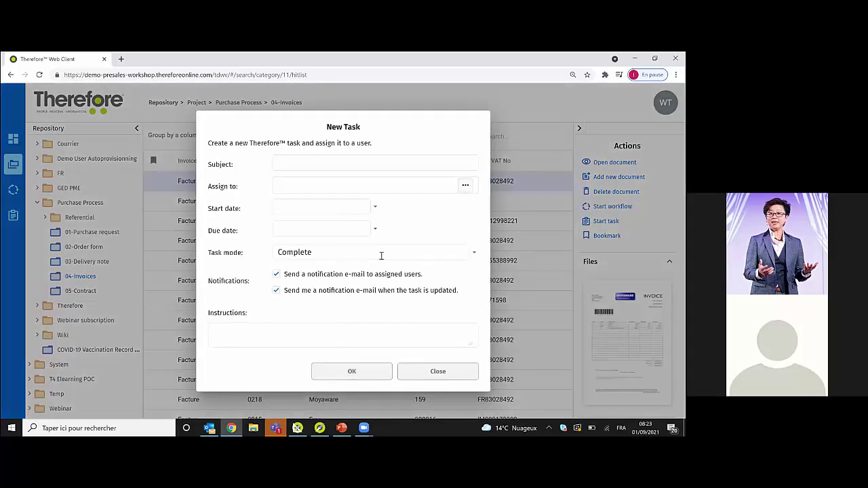
- Give the new task the subject 'New task' and assign it to the chosen user
click(296, 164)
text(Ne)
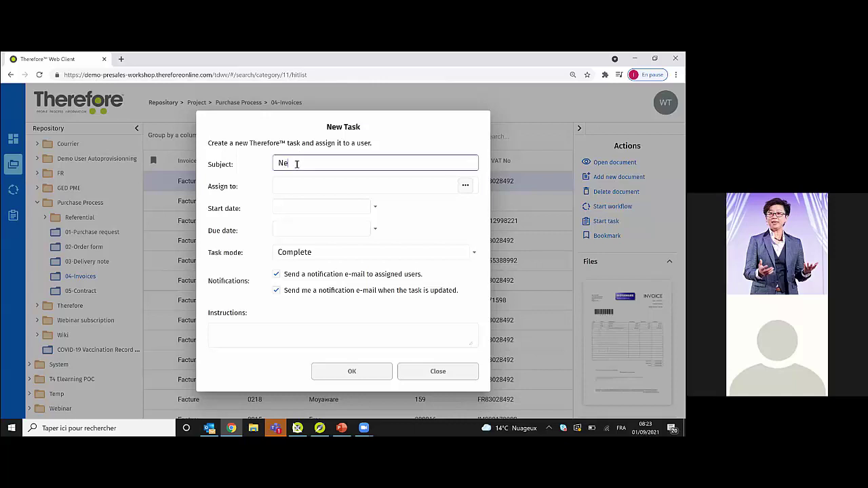
text(w task)
click(294, 181)
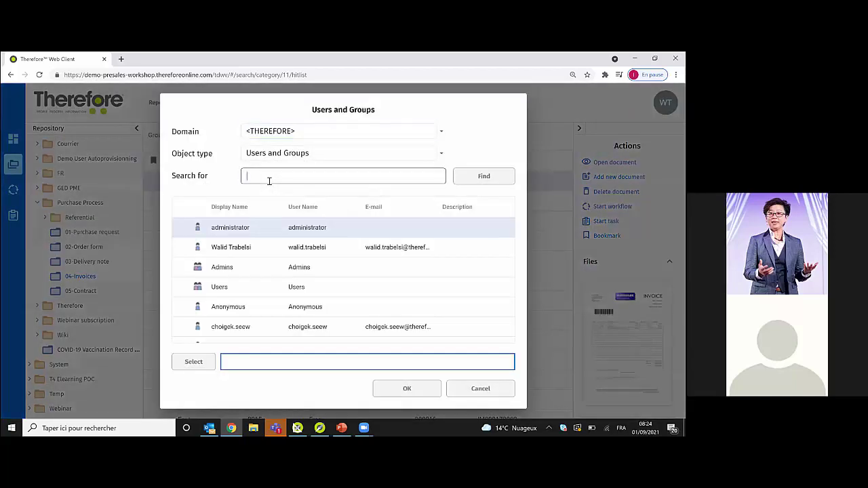
text(walid)
click(229, 247)
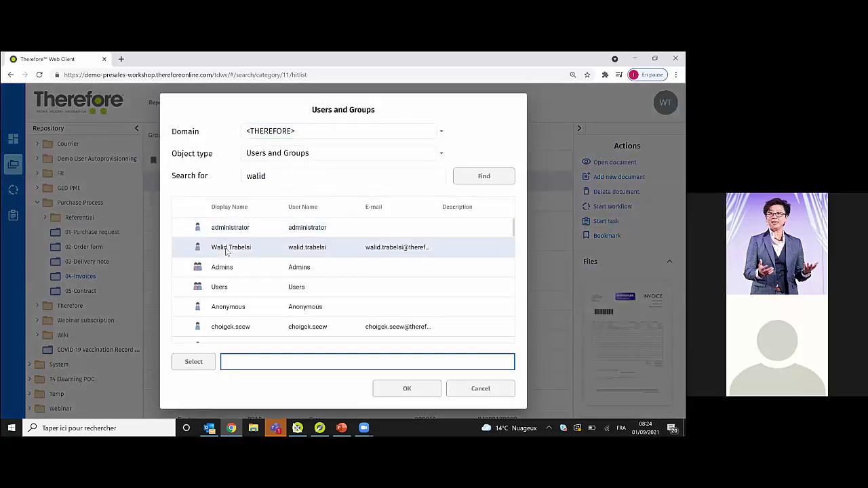
click(197, 362)
click(407, 388)
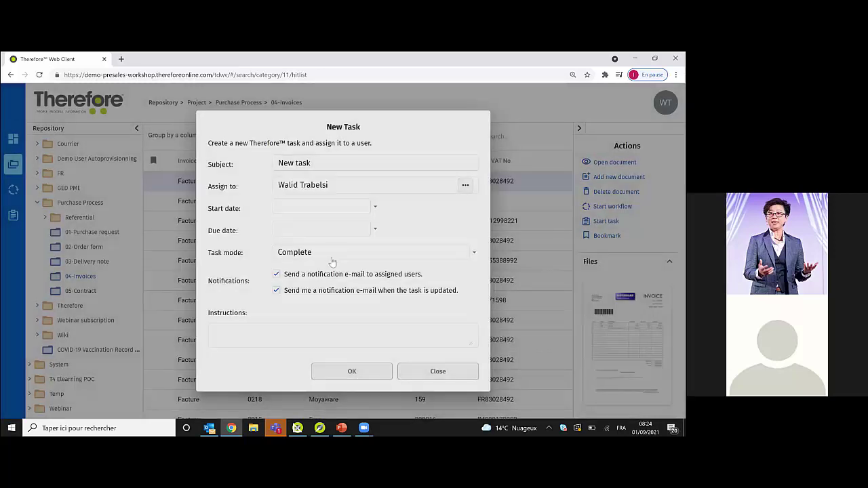
- Set the due date to 9/2/2021, add instructions 'Please validate the task', and create it
click(374, 229)
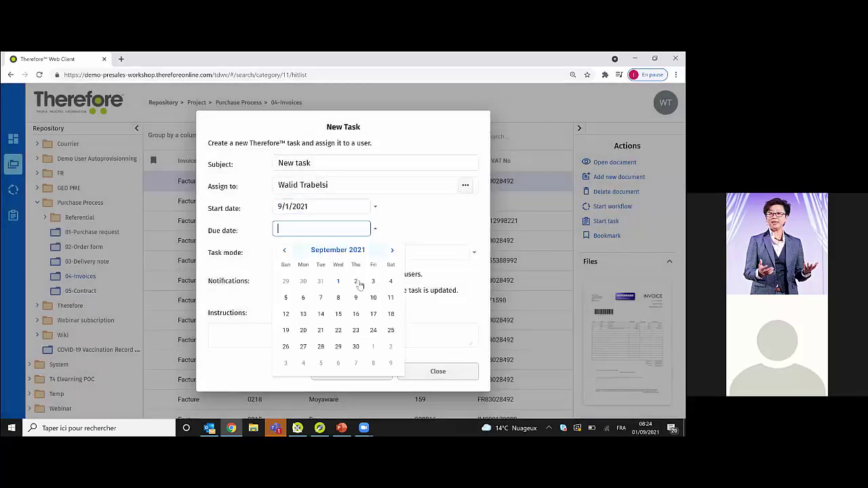
click(355, 279)
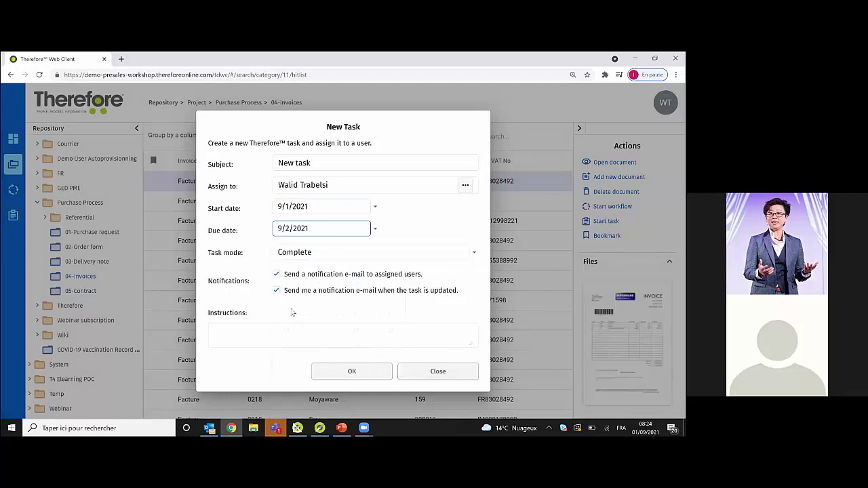
click(254, 336)
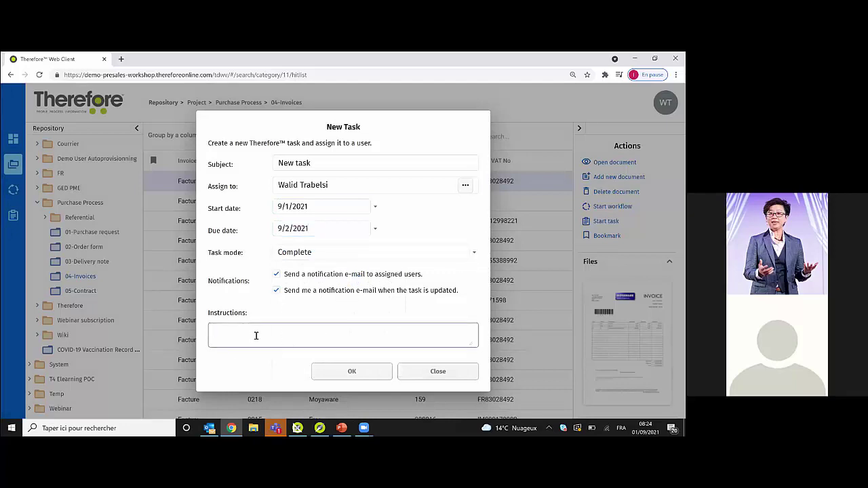
text(Please validate the task)
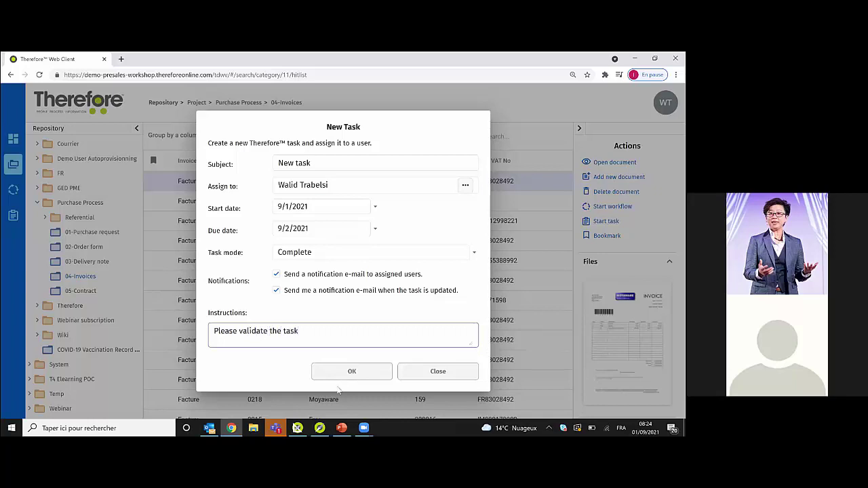
click(338, 374)
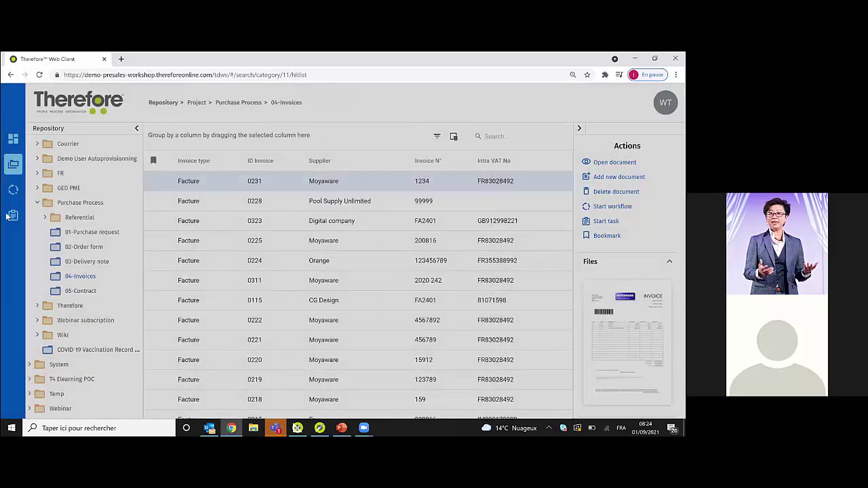
click(12, 216)
- Open task 5 from the To Do list and review its invoice and instructions
click(89, 174)
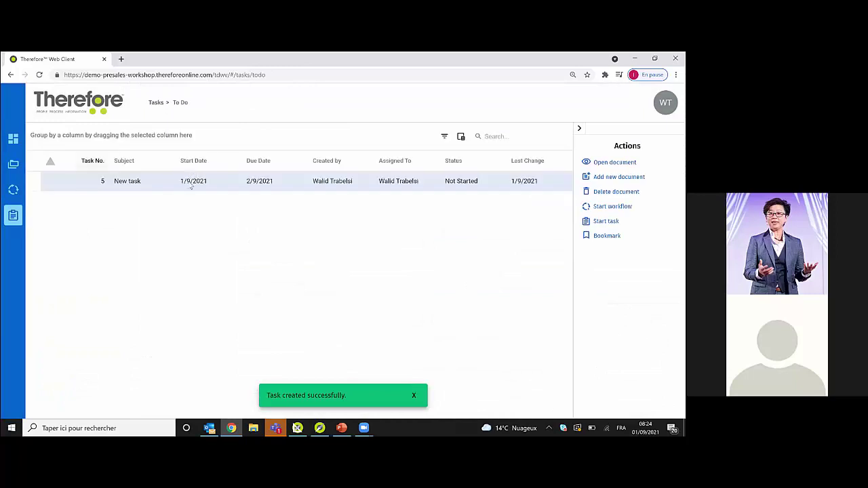
double_click(144, 181)
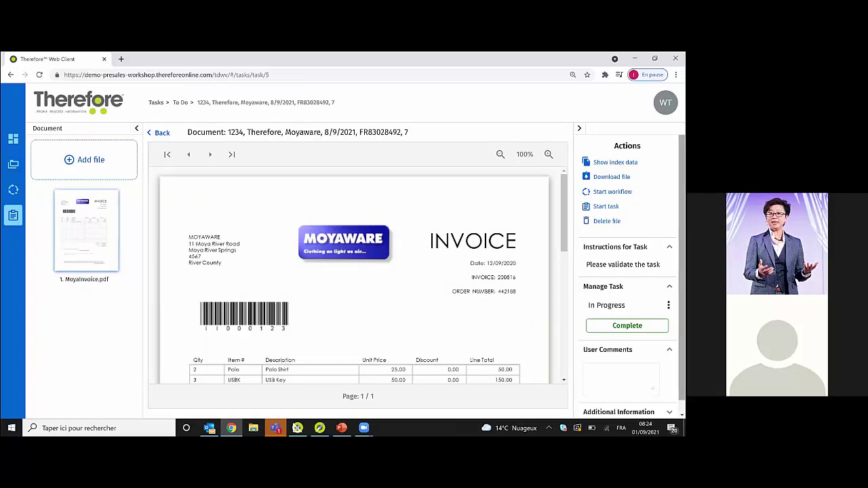
scroll(630, 271, down, 1)
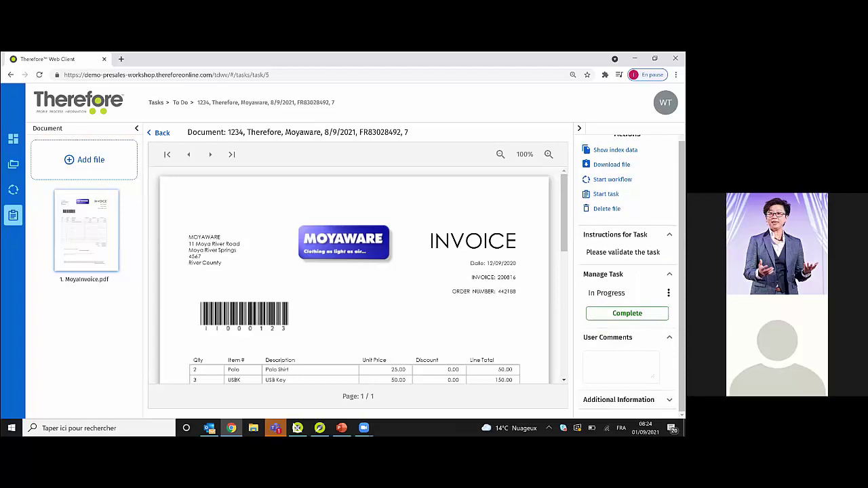
click(605, 194)
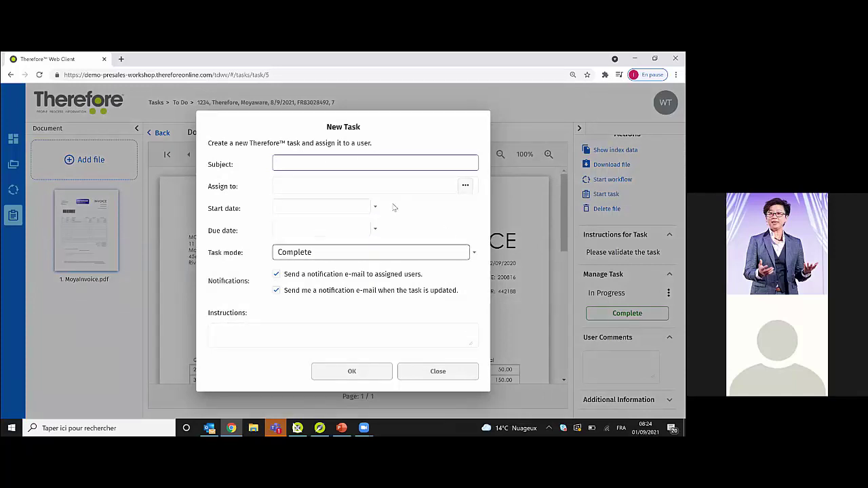
click(432, 371)
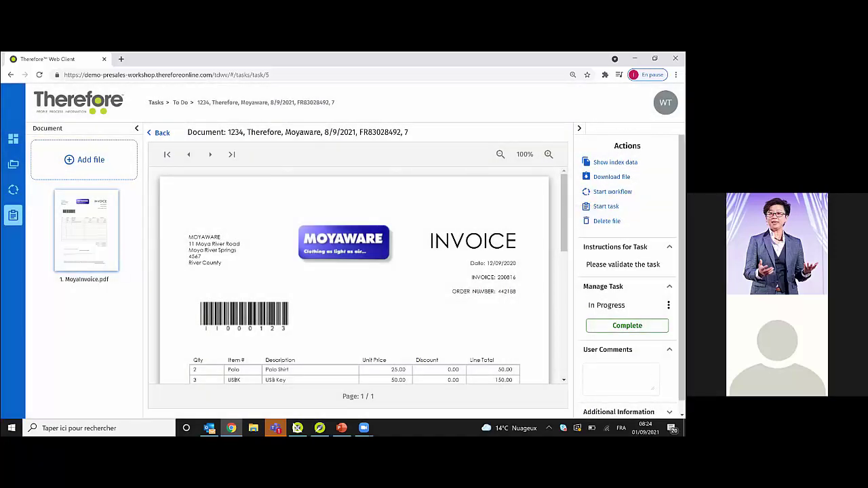
scroll(628, 271, down, 1)
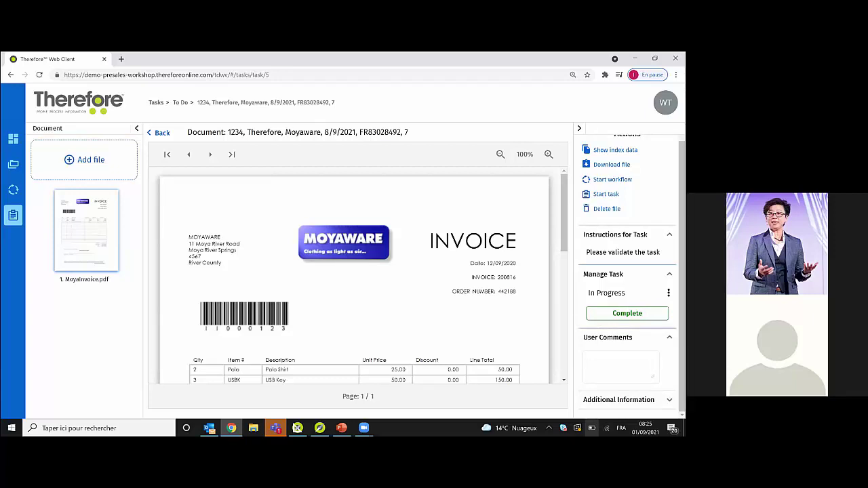
scroll(632, 271, up, 1)
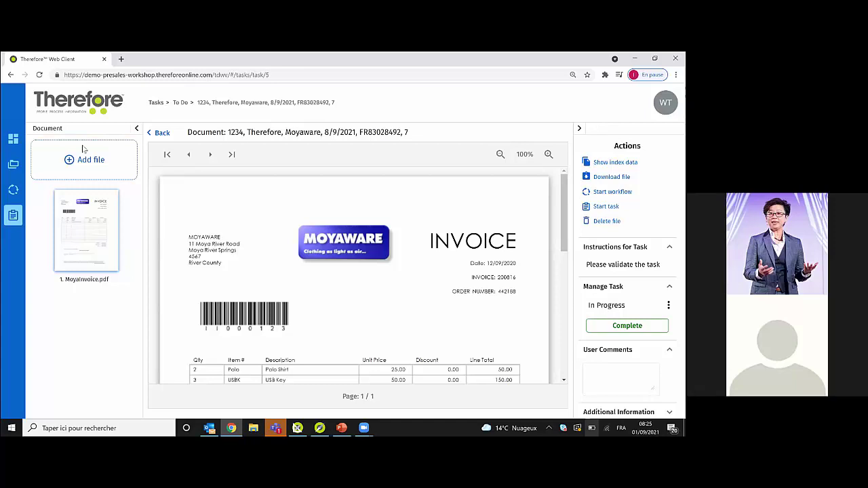
- Run an advanced search on 04-Invoices and preview the Digital company 0323 and Moyaware 0231 invoices
click(14, 167)
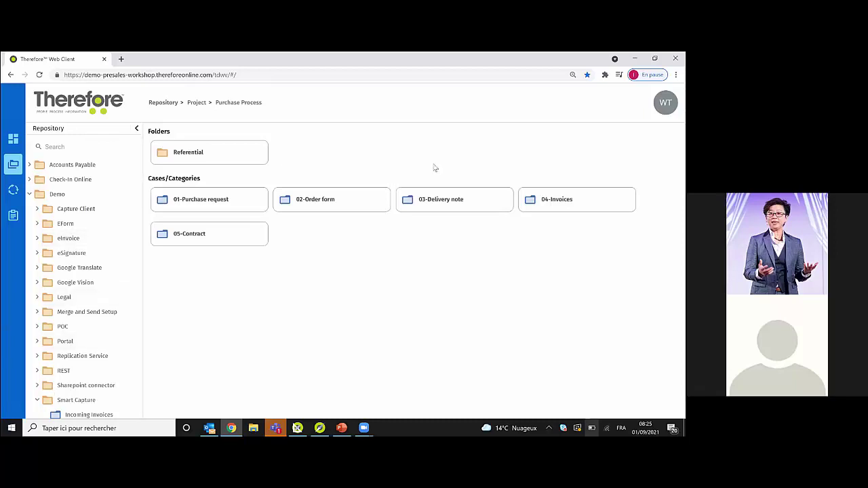
click(556, 199)
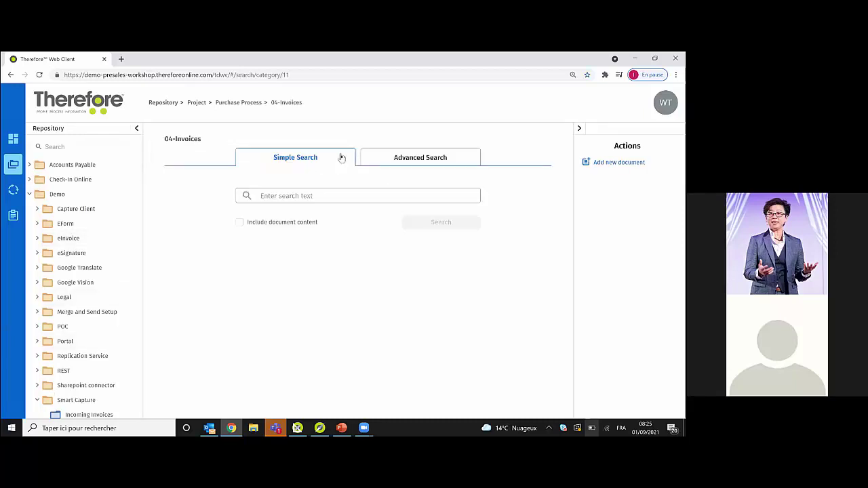
click(404, 160)
click(353, 383)
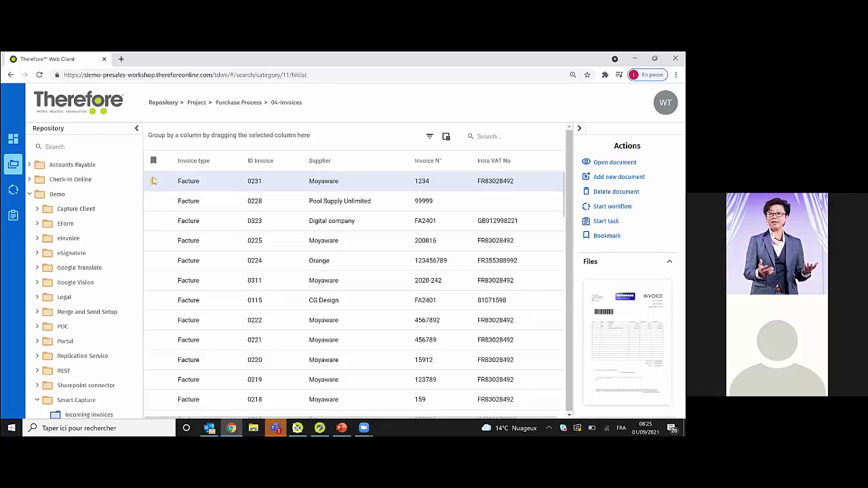
click(238, 224)
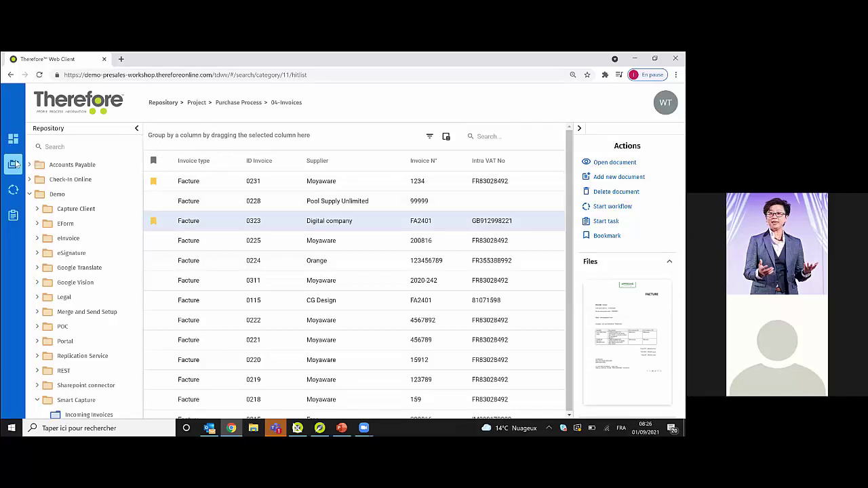
click(202, 182)
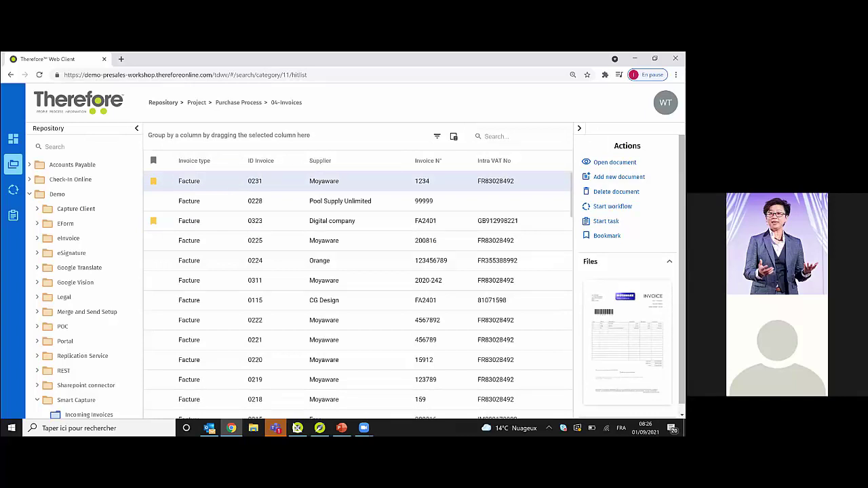
- Open the Moyaware invoice 0231 in the viewer and scroll through it
double_click(326, 182)
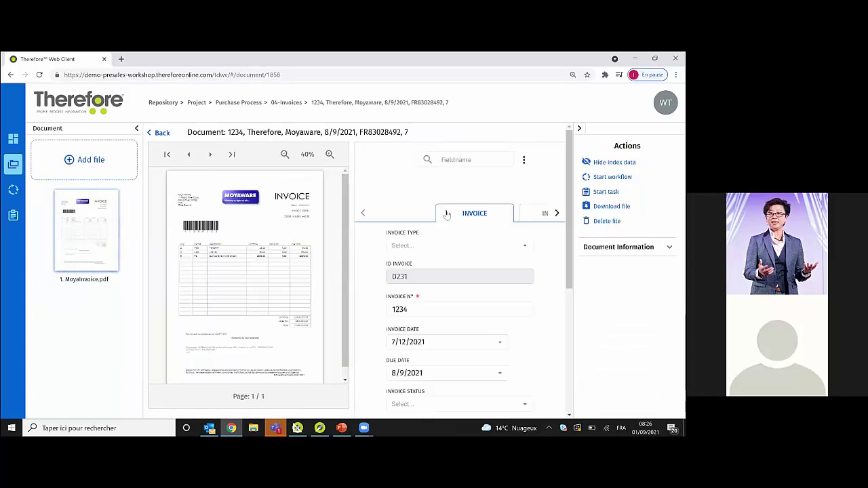
scroll(461, 284, down, 4)
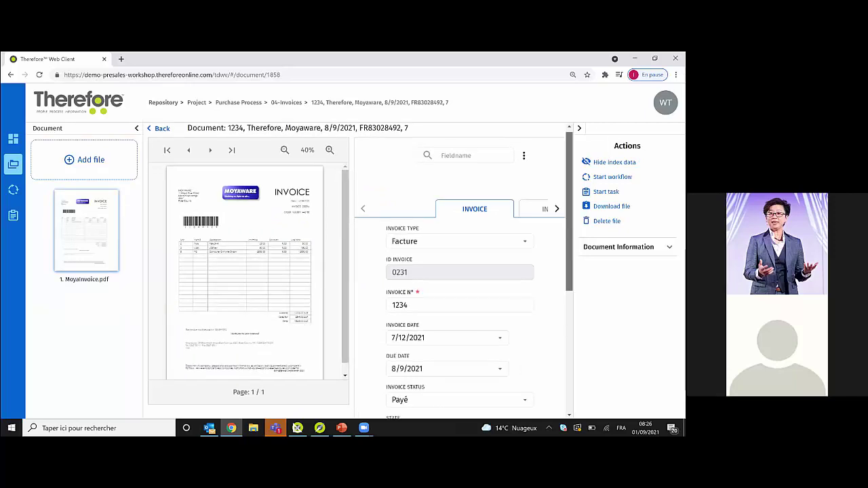
scroll(461, 271, up, 4)
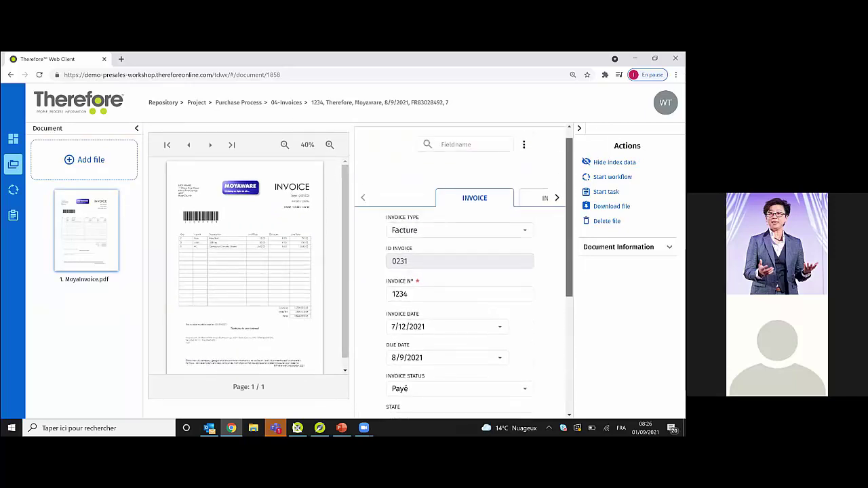
scroll(461, 271, up, 2)
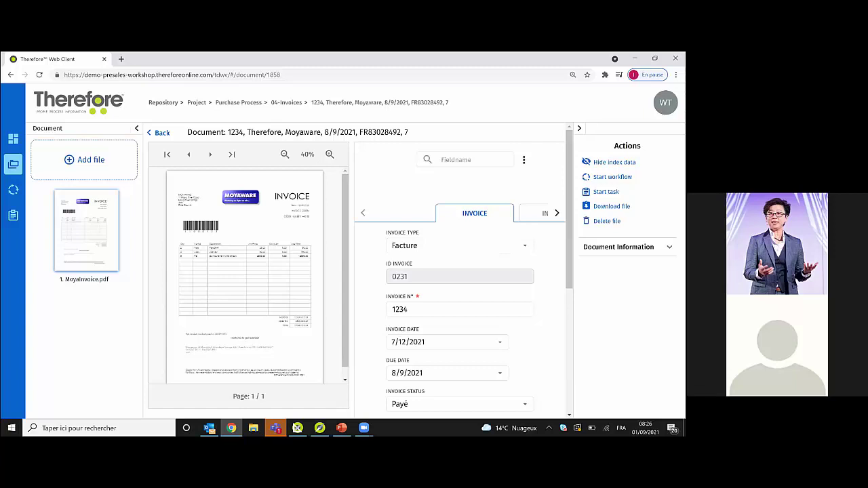
- Filter the index fields by 'invoice n', clear the filter, then hide the index data
click(474, 163)
text(invoice)
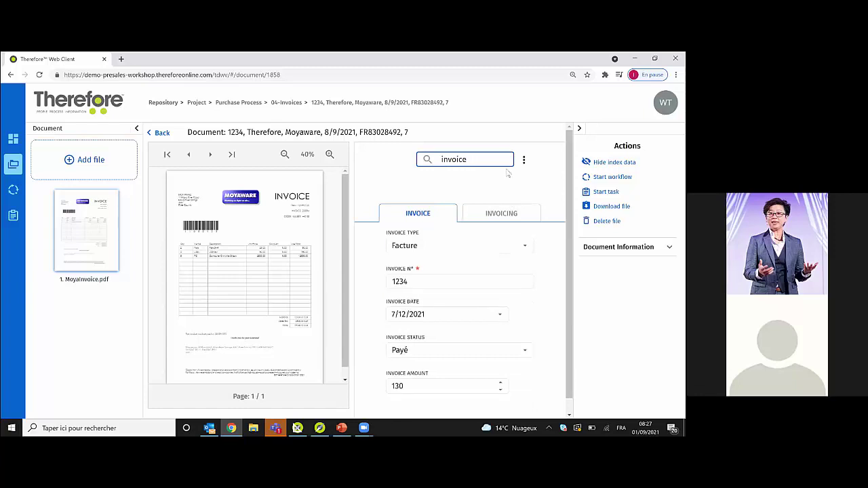
text( n)
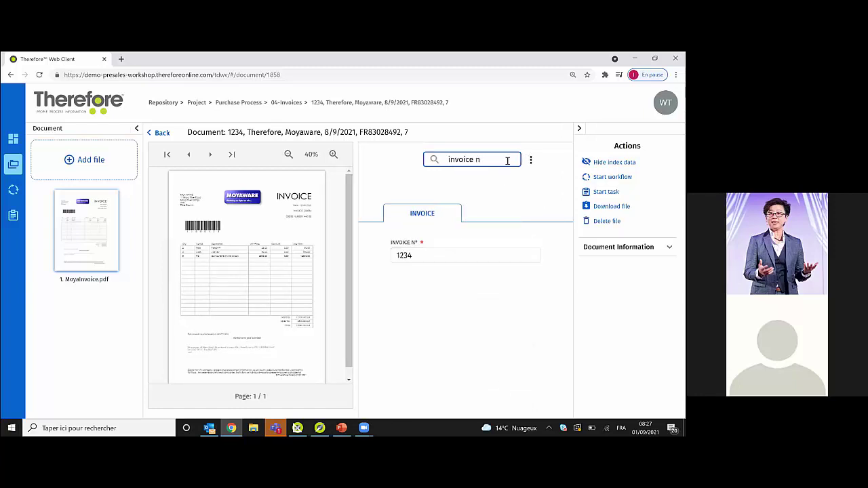
drag(508, 161, 426, 160)
key(BackSpace)
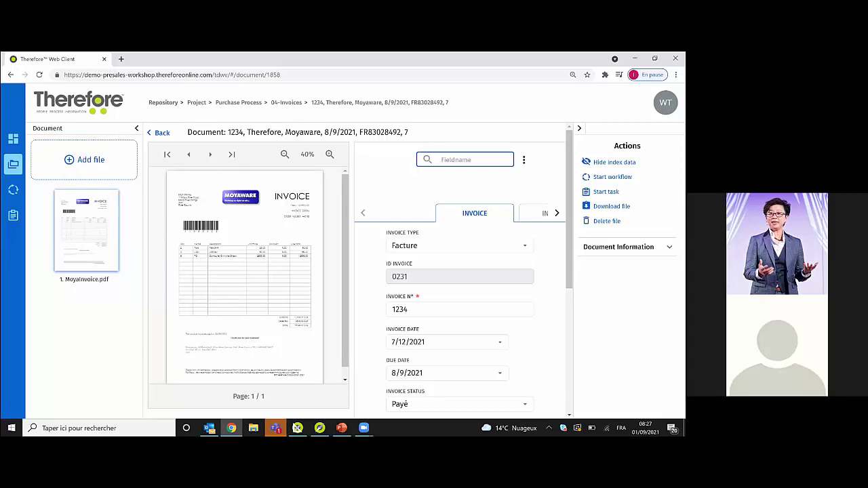
click(614, 162)
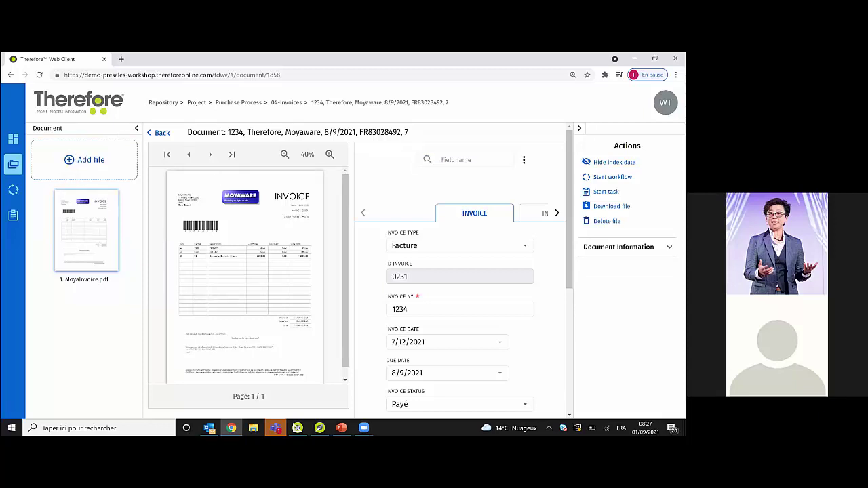
- Attach facture_gardena.pdf as an additional file to invoice 1234
click(86, 161)
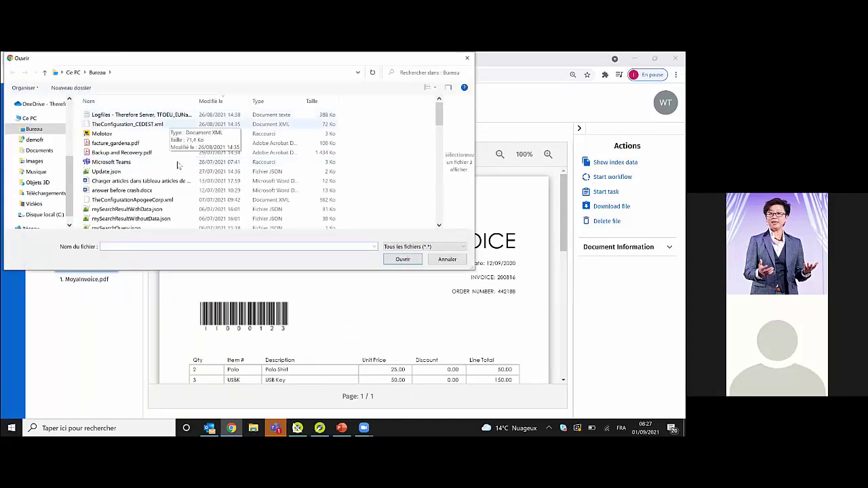
click(132, 143)
click(407, 261)
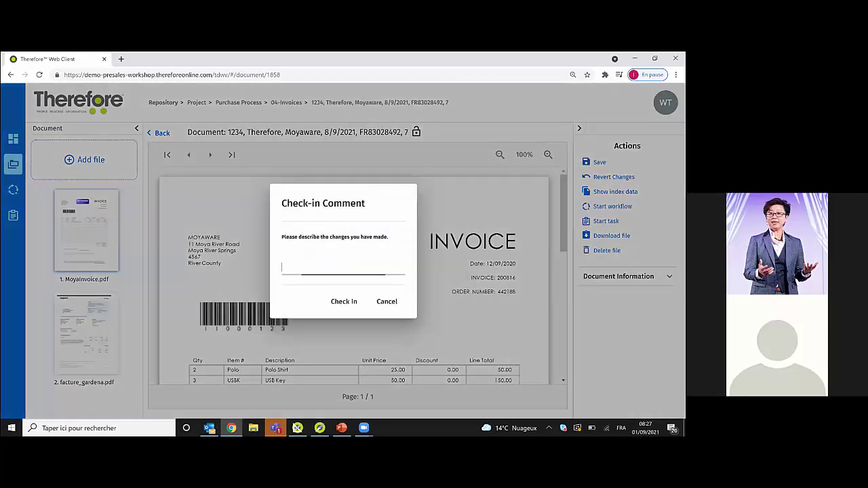
- Save and check in the document with a 'New invoice' comment, then compare its two files
click(310, 261)
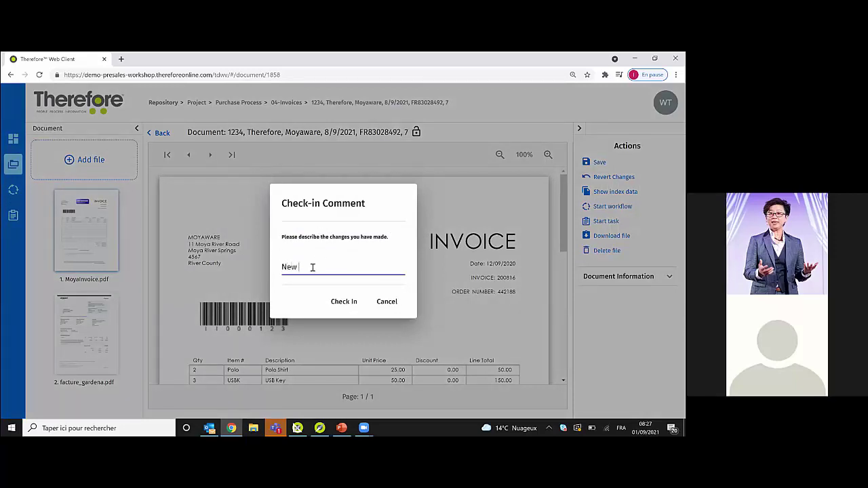
text(invoice)
click(344, 301)
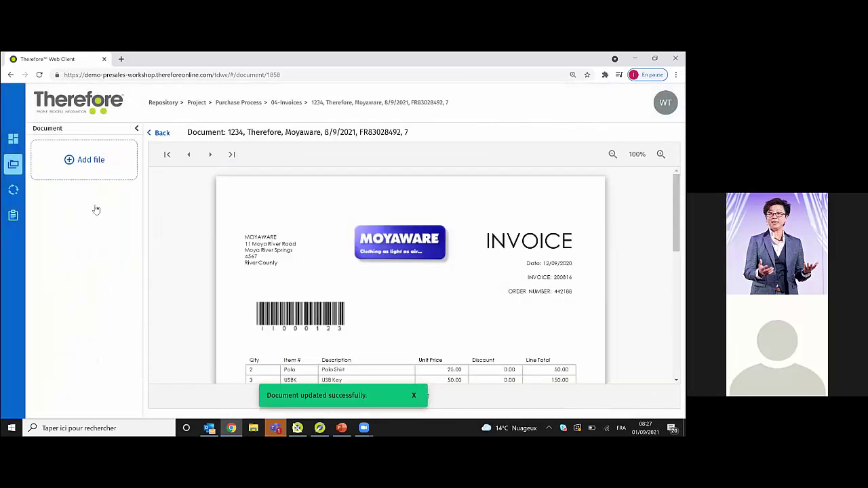
click(96, 312)
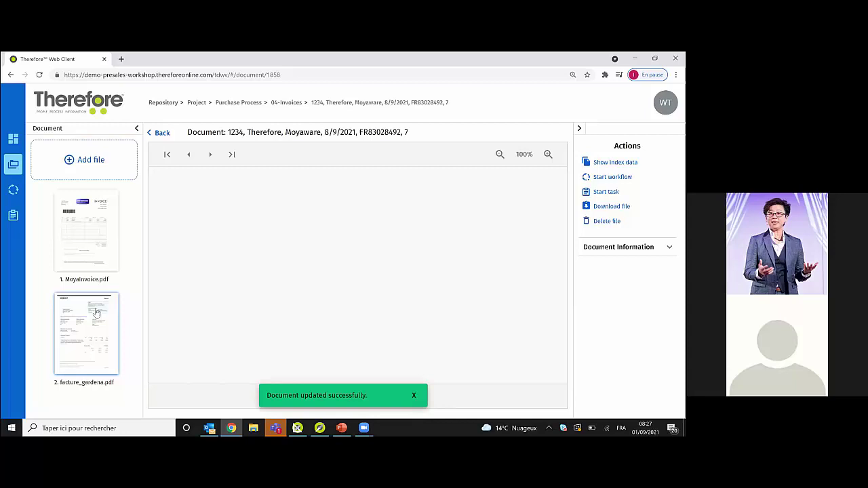
click(96, 255)
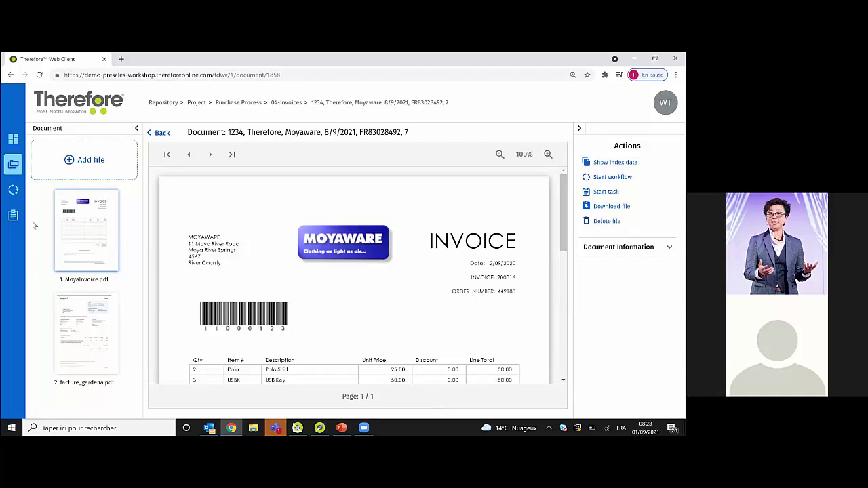
- Navigate the repository tree to the Legal › Client case search
click(15, 160)
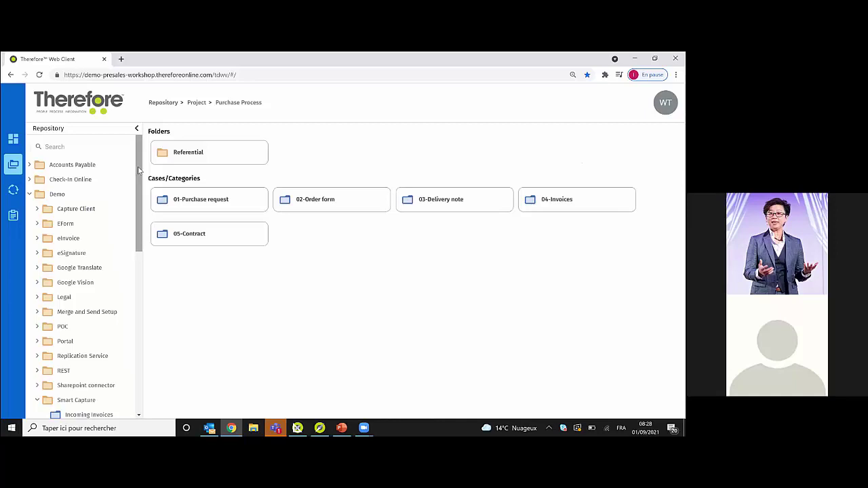
drag(139, 169, 159, 294)
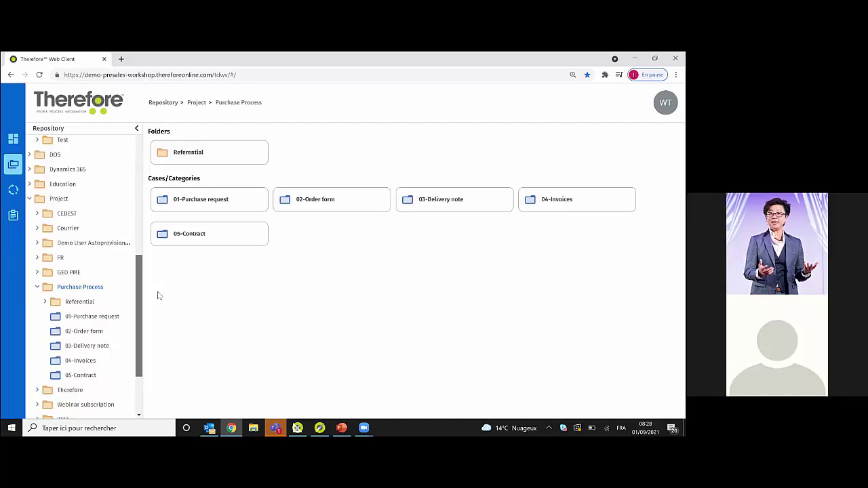
drag(159, 295, 120, 210)
click(61, 259)
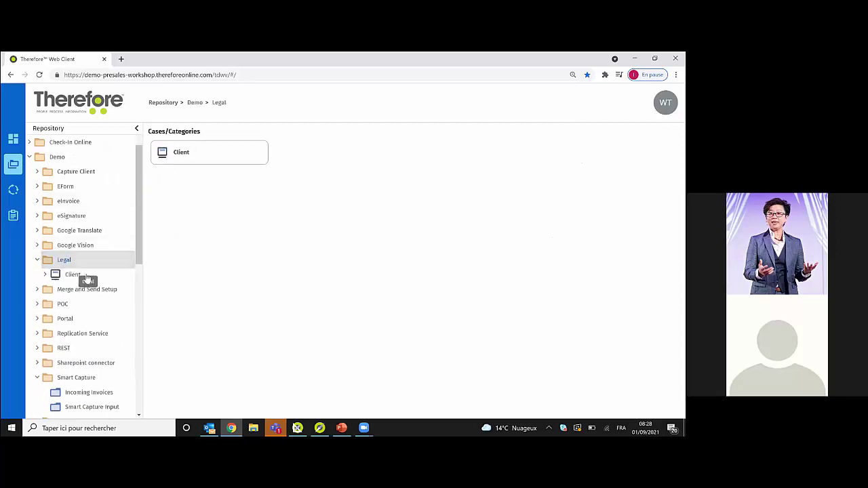
click(75, 276)
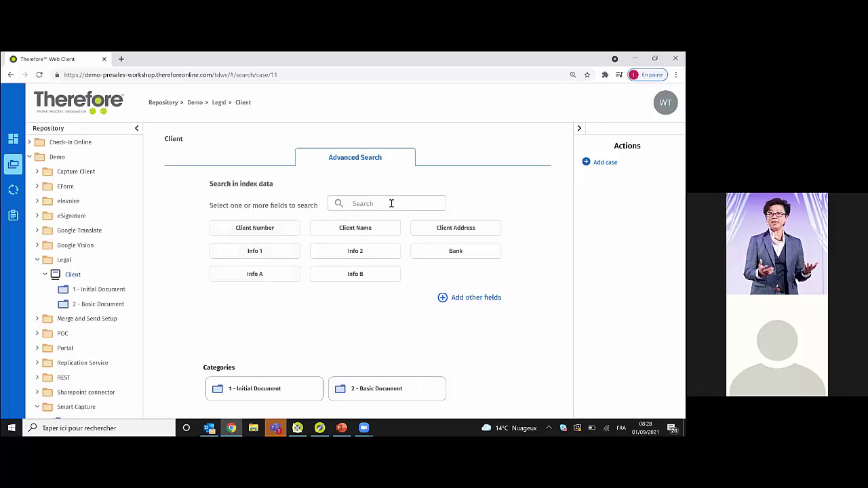
- Try client number and client name searches, dismiss the field-not-found error, reload and sign back in
click(272, 232)
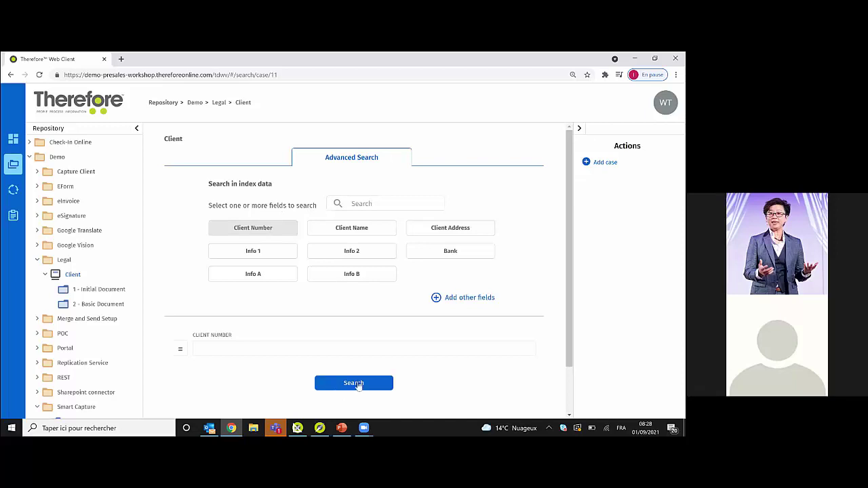
click(367, 383)
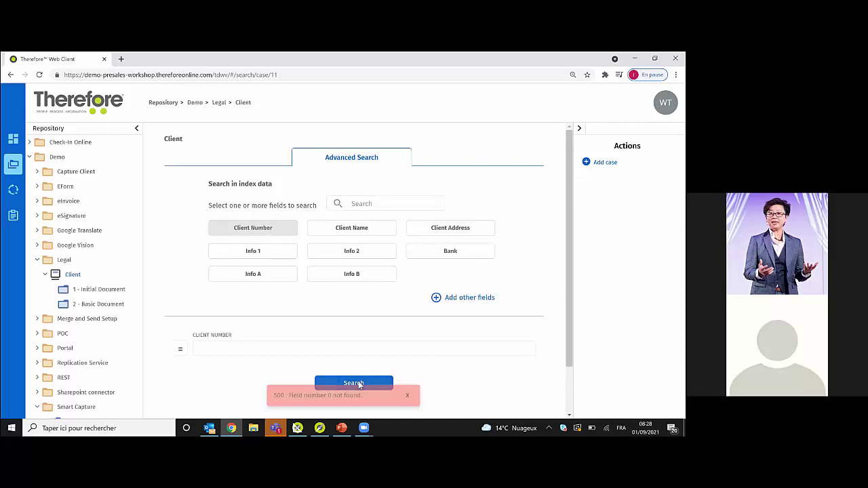
click(73, 273)
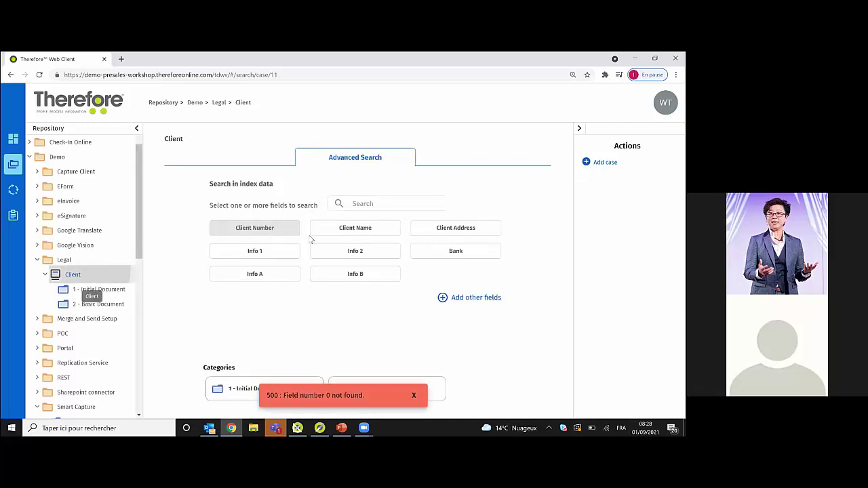
click(360, 232)
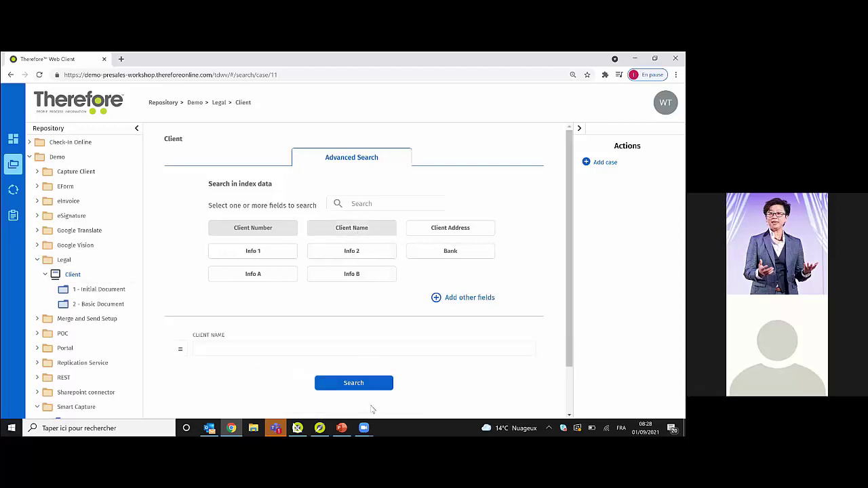
click(359, 386)
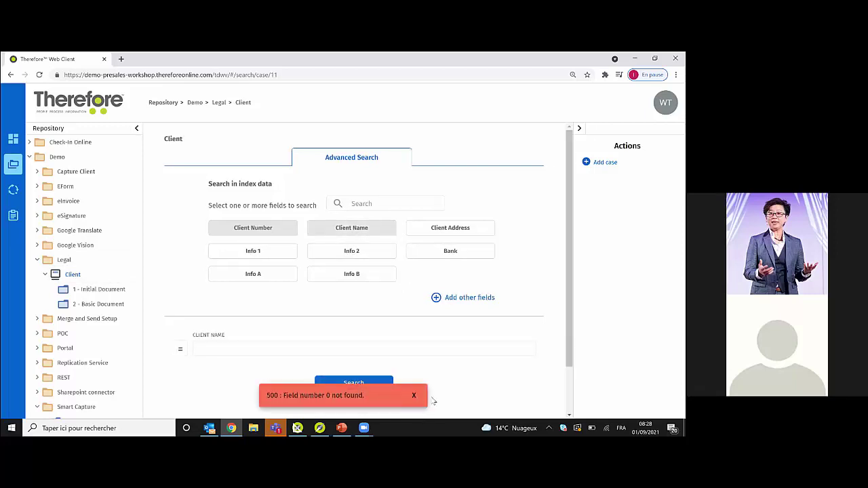
click(415, 396)
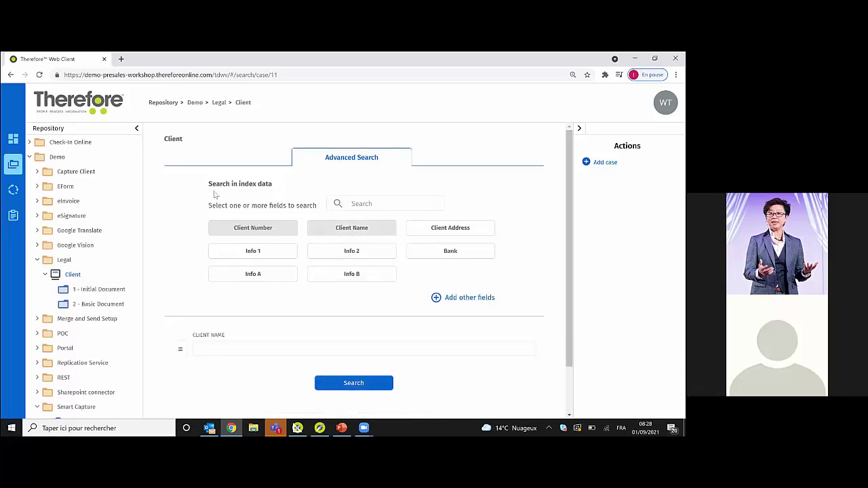
click(40, 75)
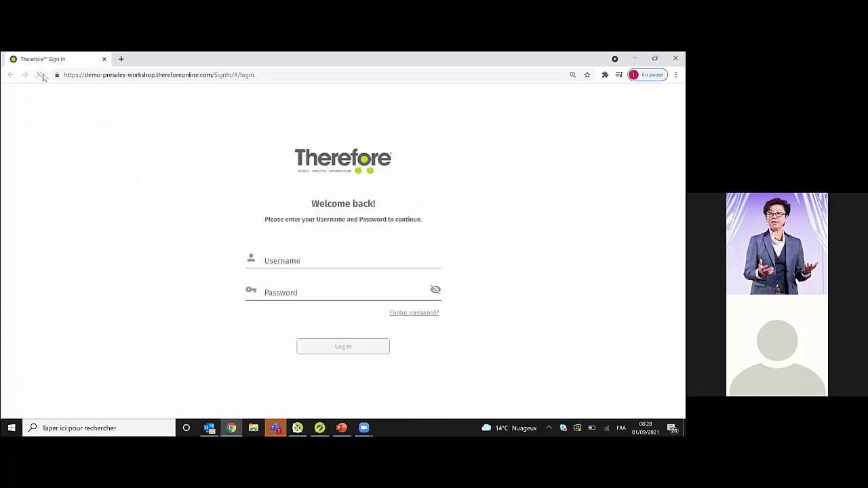
click(326, 346)
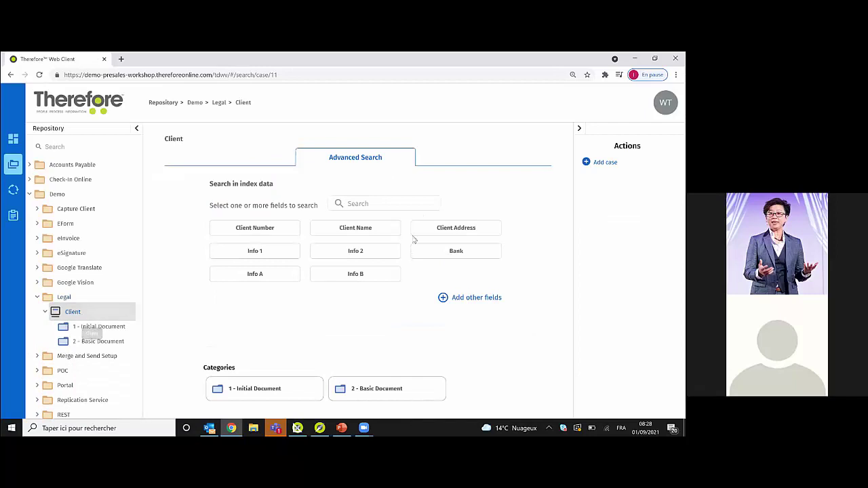
- List client cases, inspect Law 1000's Basic Document category, and start a new client case
click(364, 384)
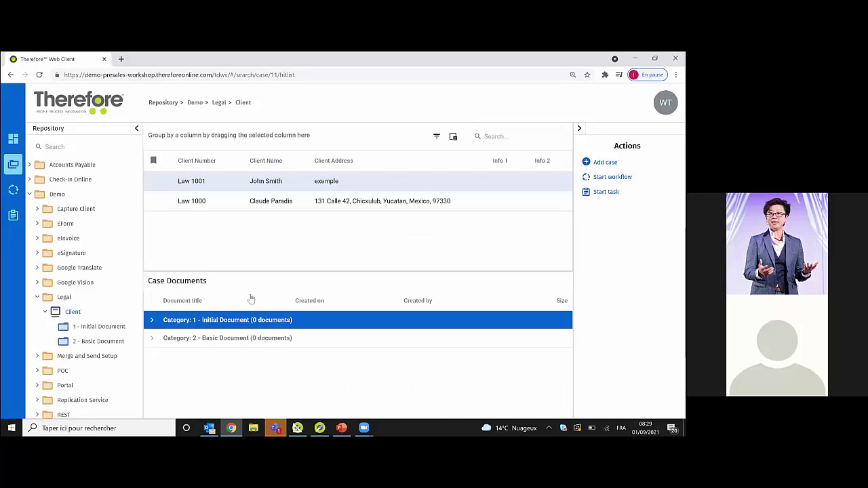
click(241, 203)
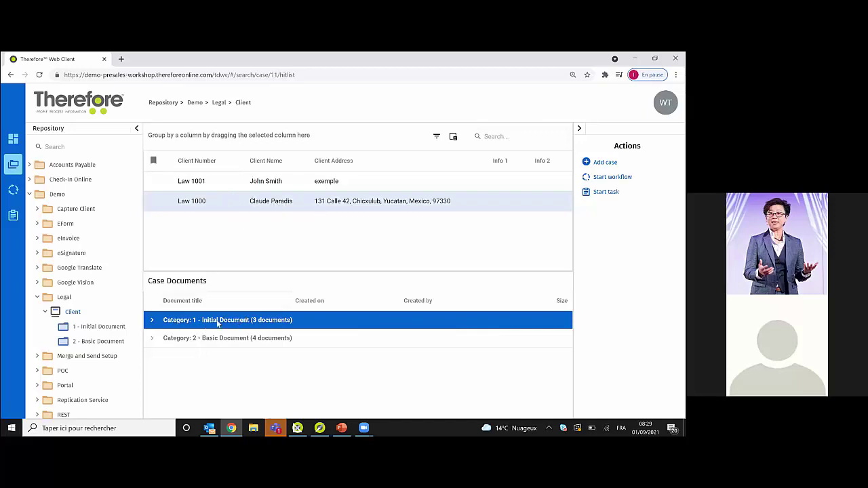
click(151, 340)
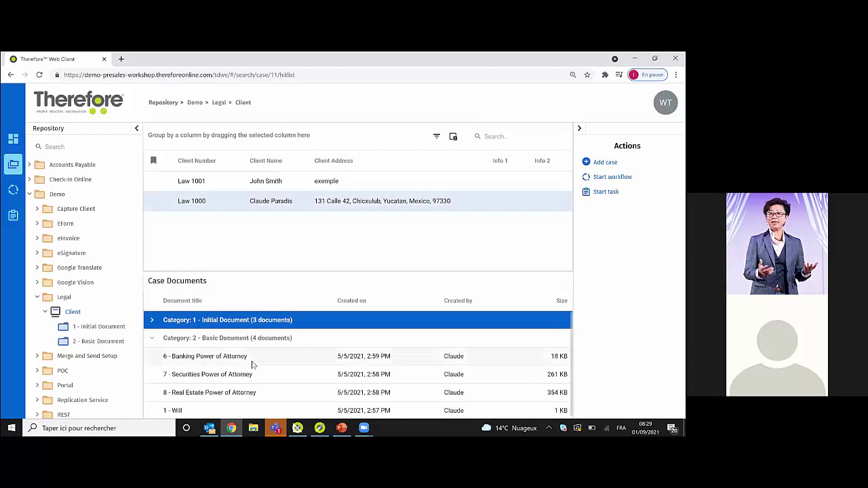
click(252, 363)
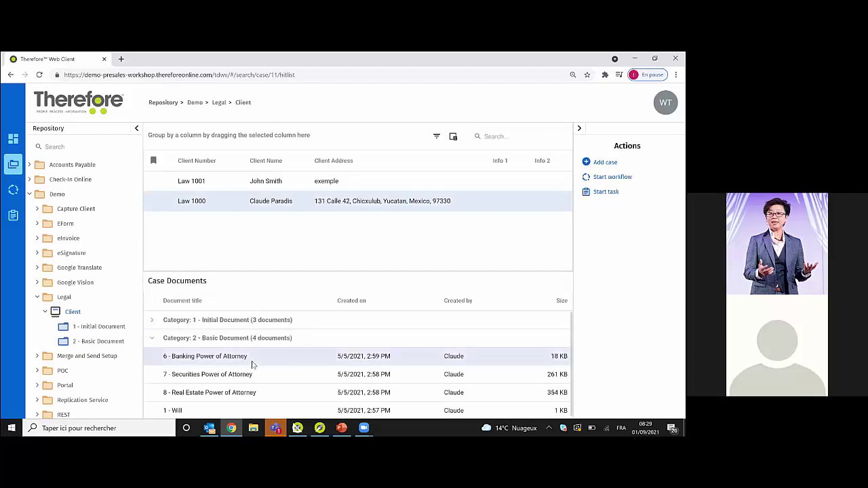
click(152, 339)
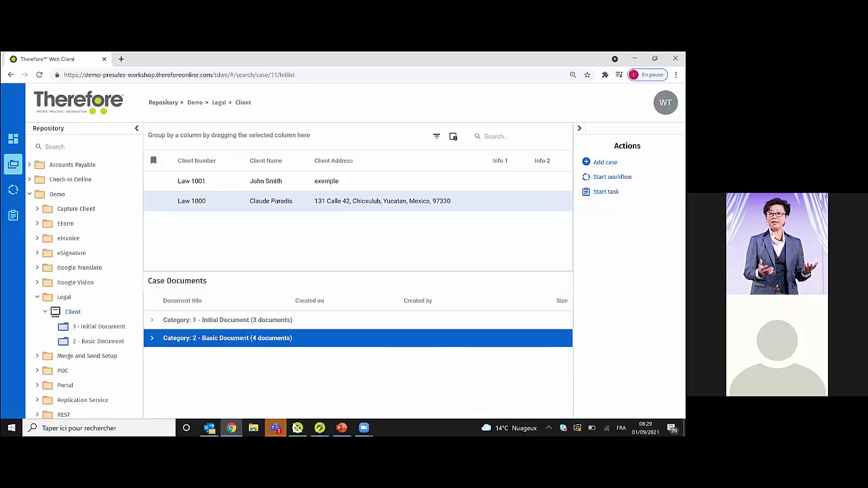
click(601, 162)
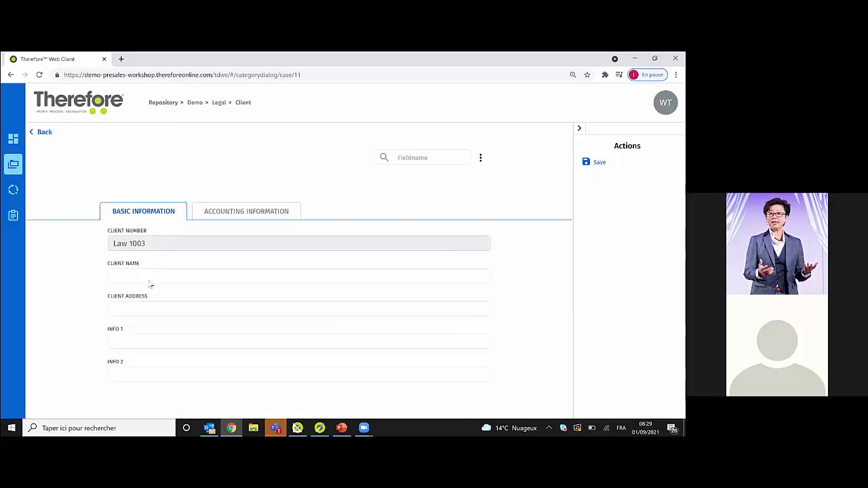
- Enter the client's name, address 'New address', Info 1 'Test', Info 2 'Test2', and save the case
click(147, 281)
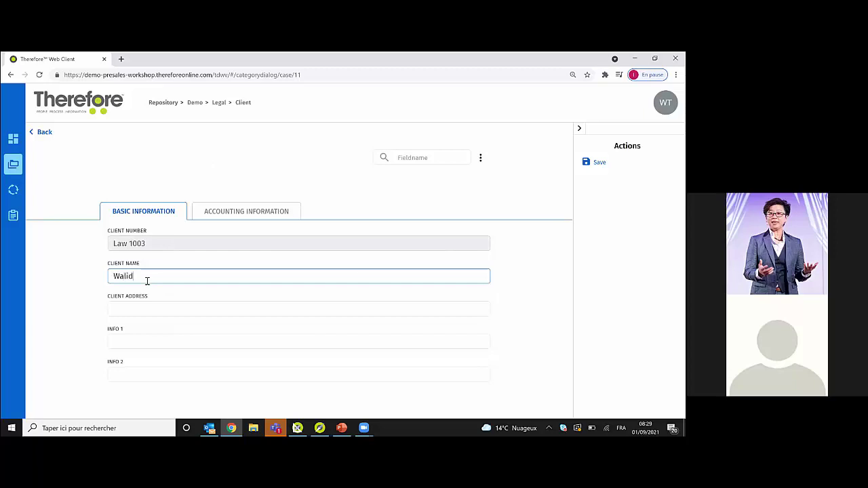
key(Tab)
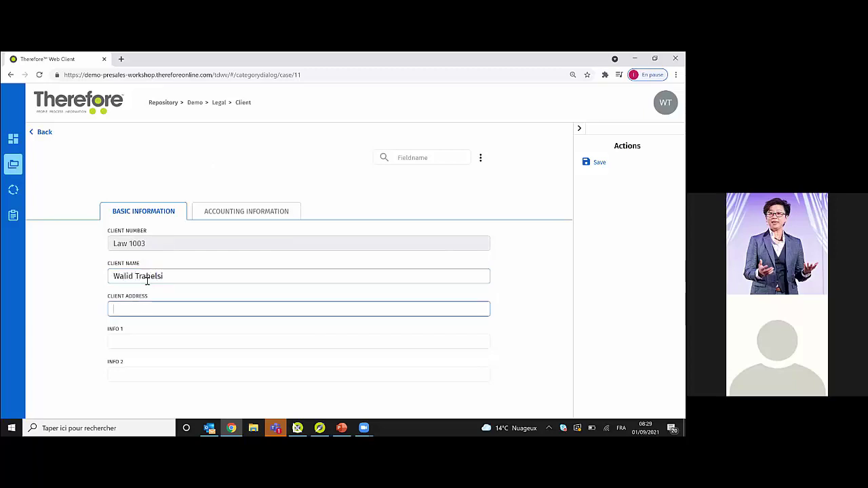
text(New )
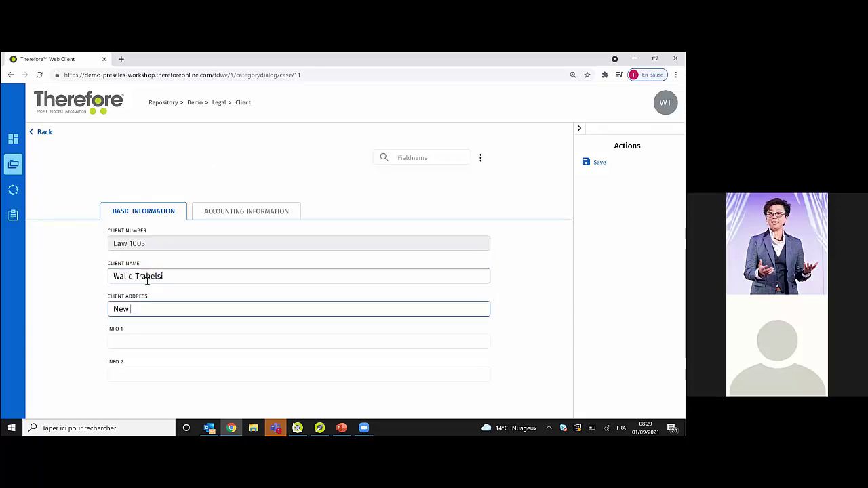
text(address)
key(Tab)
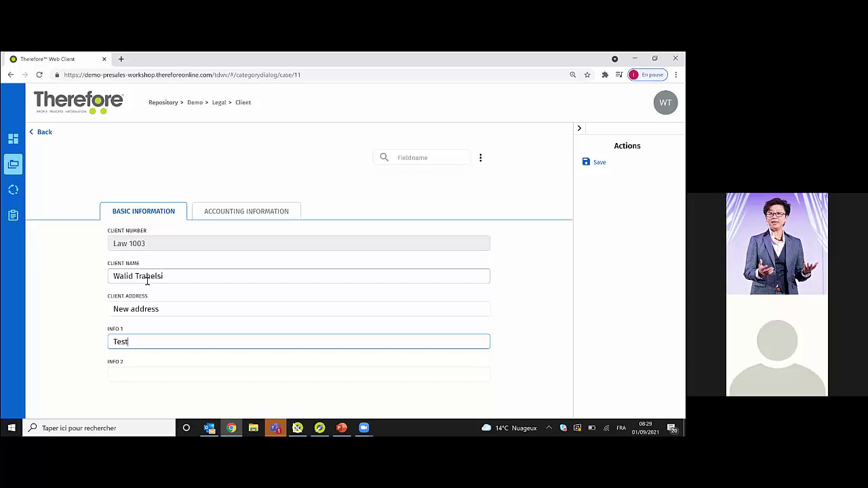
key(Tab)
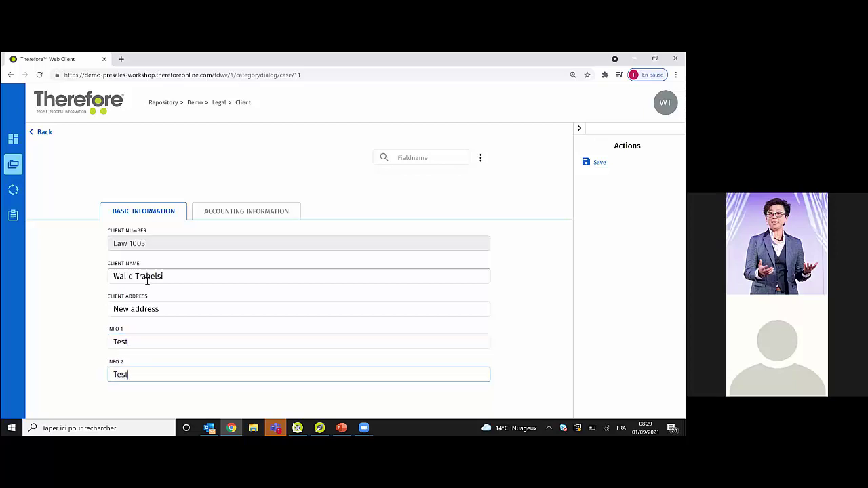
click(228, 215)
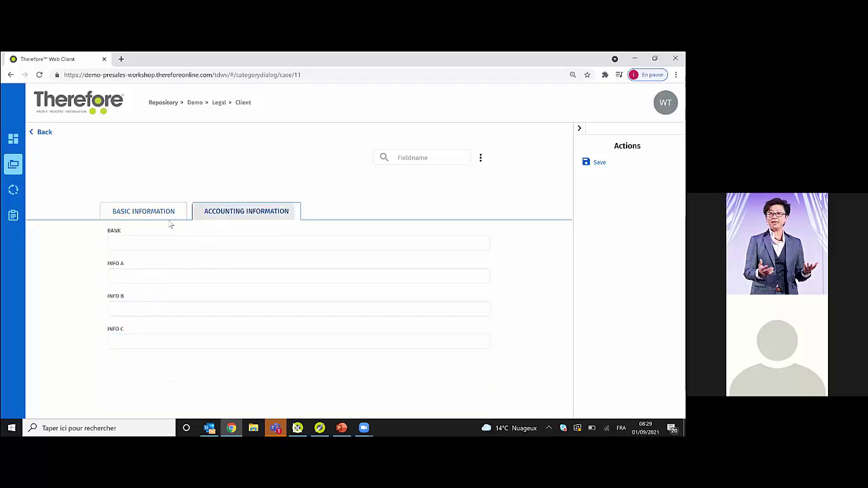
click(157, 216)
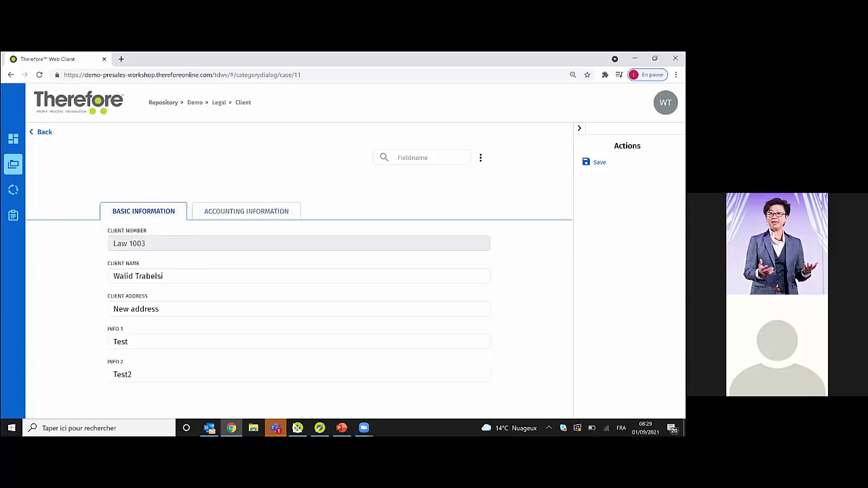
key(ctrl+s)
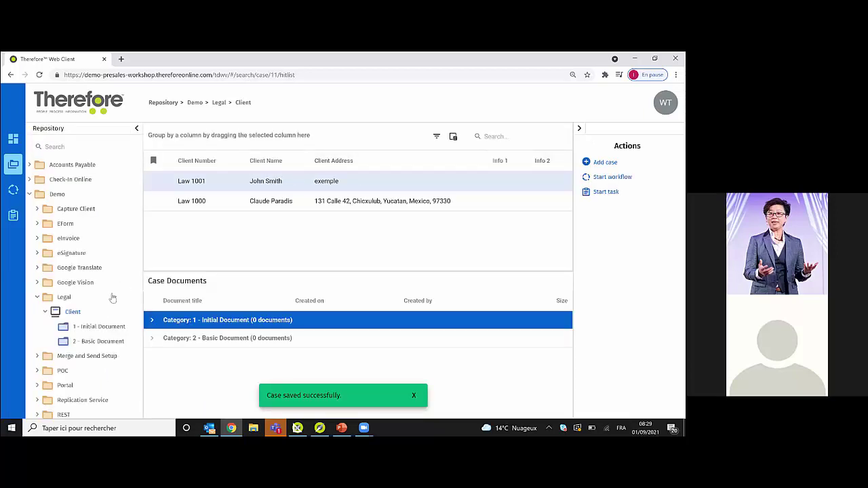
- Search client cases by Client Name to confirm the new Law 1004 case is listed
click(71, 311)
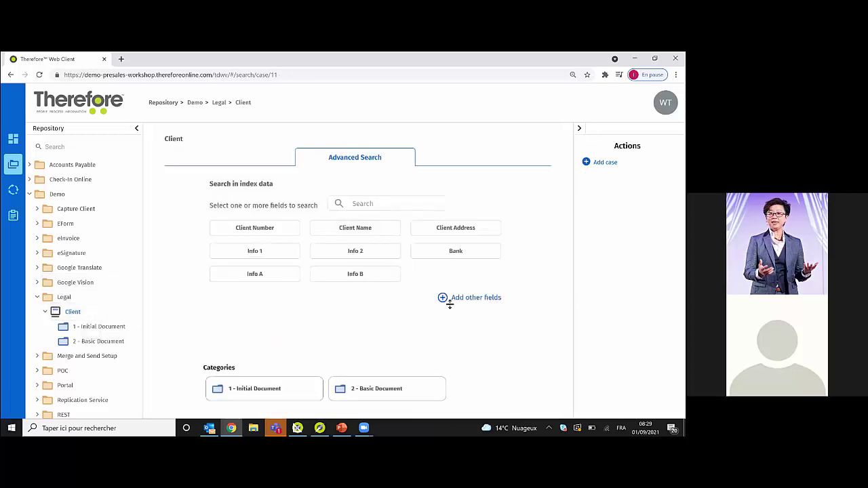
click(350, 231)
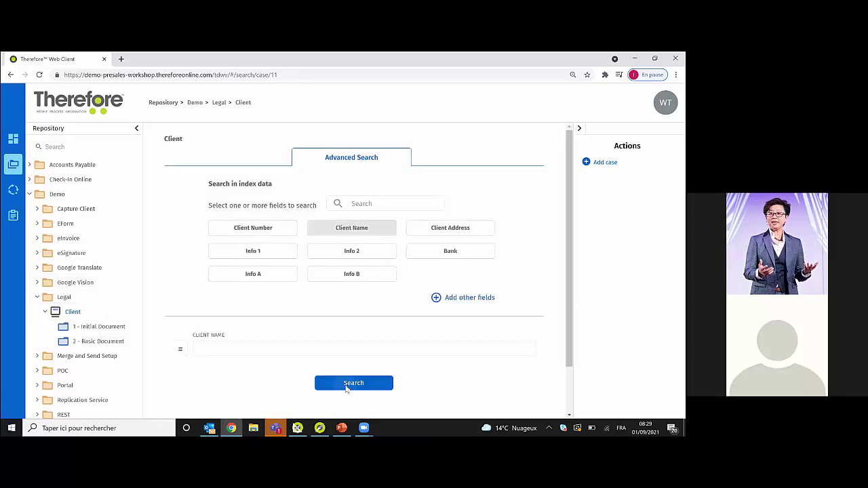
click(346, 384)
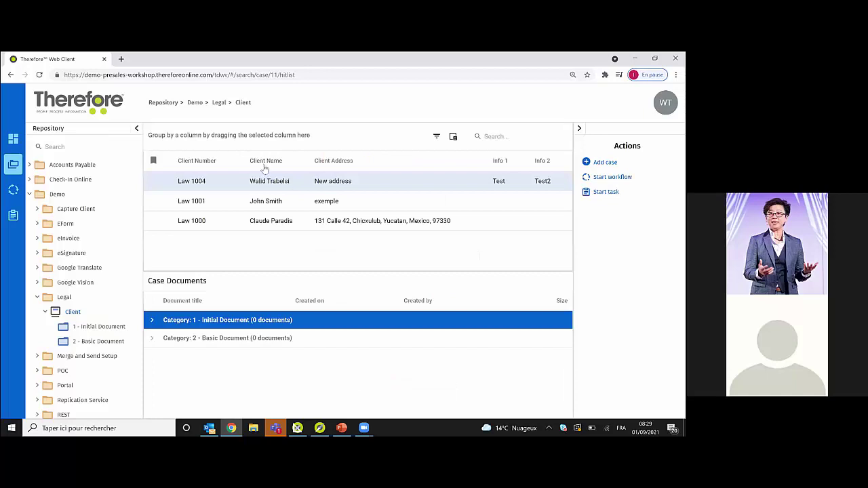
- Open the Initial Letter from Law 1000's Initial Document category
click(152, 320)
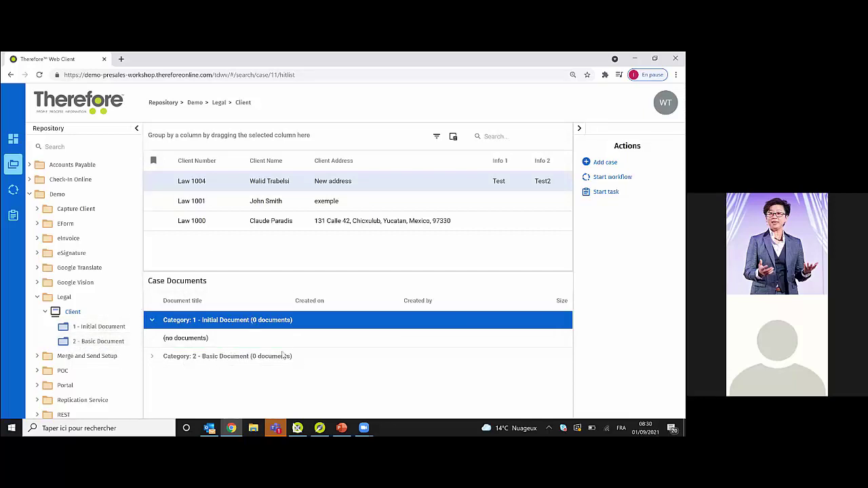
click(279, 222)
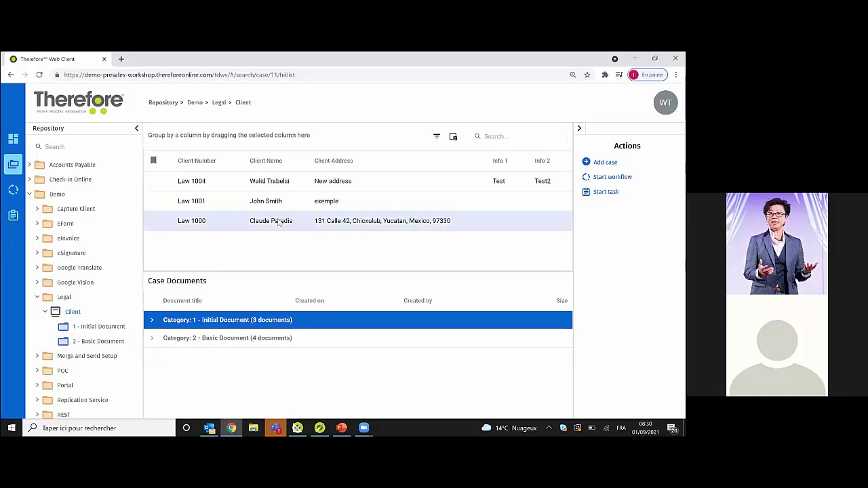
click(153, 321)
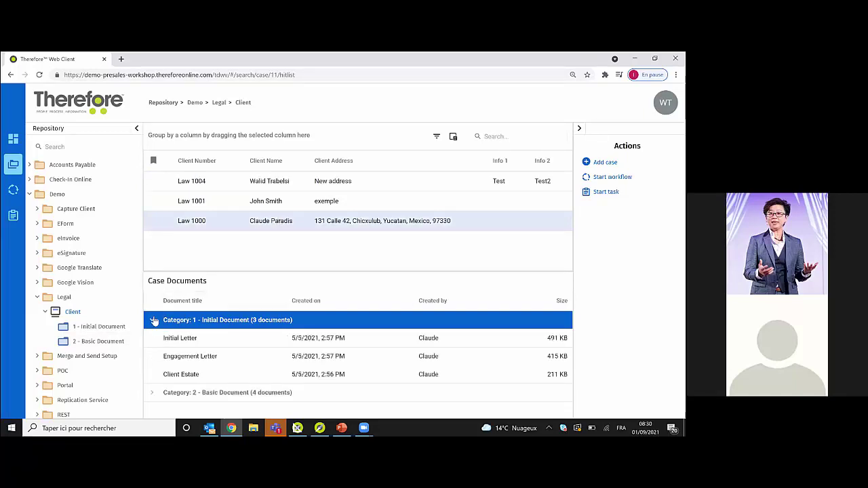
click(215, 346)
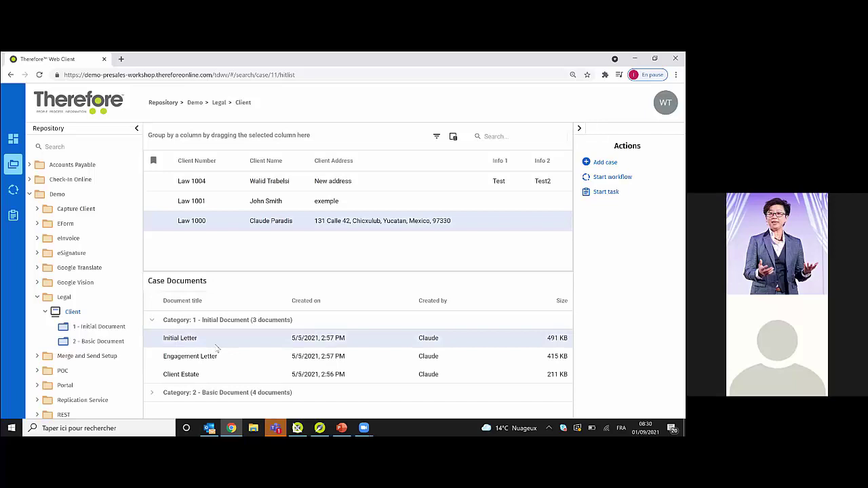
double_click(215, 347)
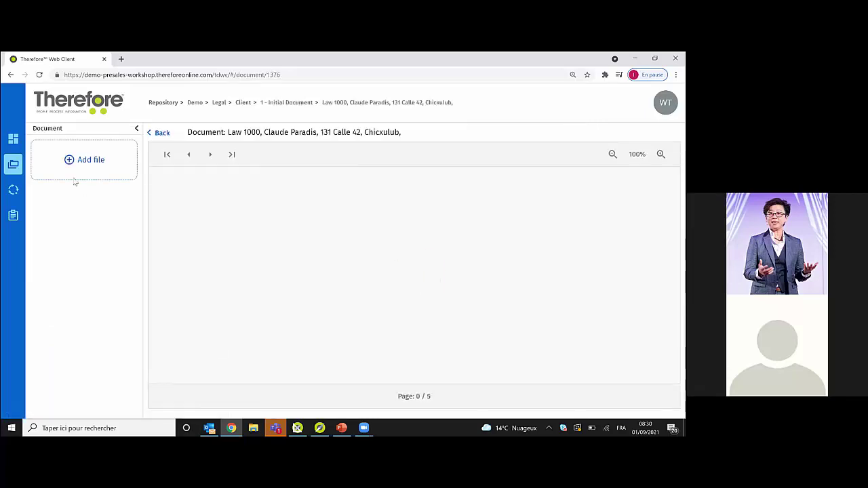
- Close the document, return to the Client search page, and switch to Therefore Solution Designer
click(14, 165)
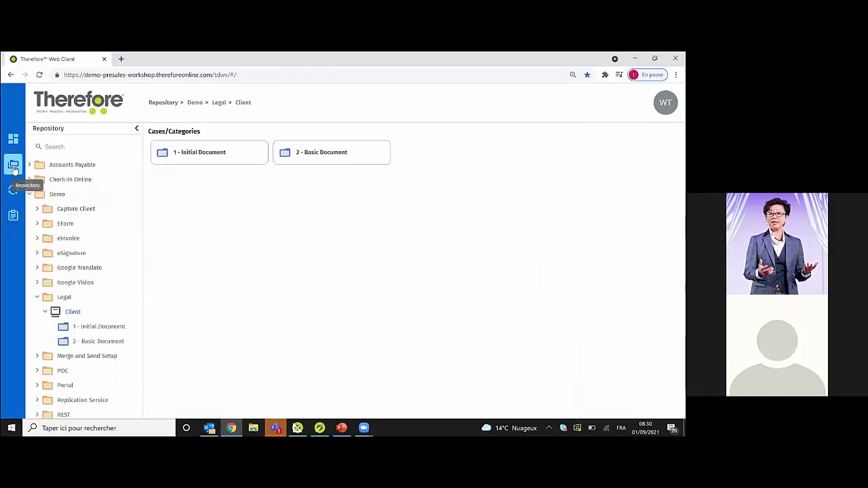
click(72, 311)
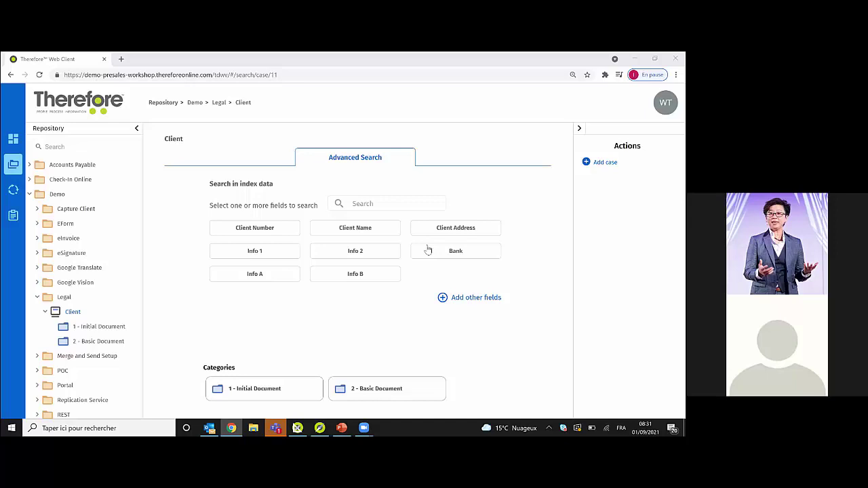
click(299, 427)
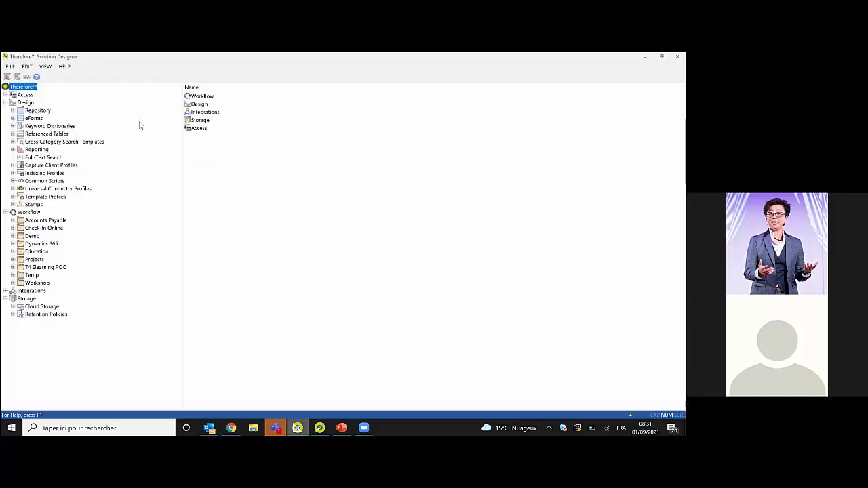
- Check the About Therefore Solution Designer details showing Therefore Online v26, then switch to Navigator
click(63, 69)
click(112, 90)
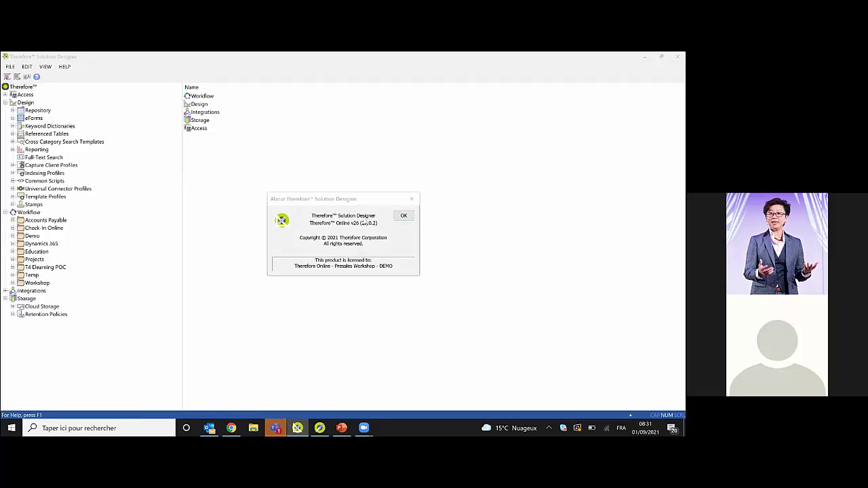
click(409, 216)
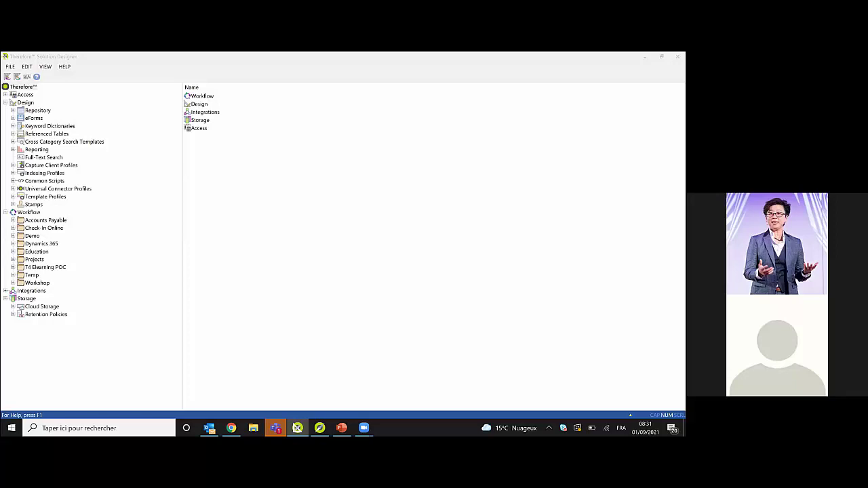
click(325, 429)
- Review Navigator's To Do, Done and Started task lists and workflow tree, then return to Solution Designer
click(325, 428)
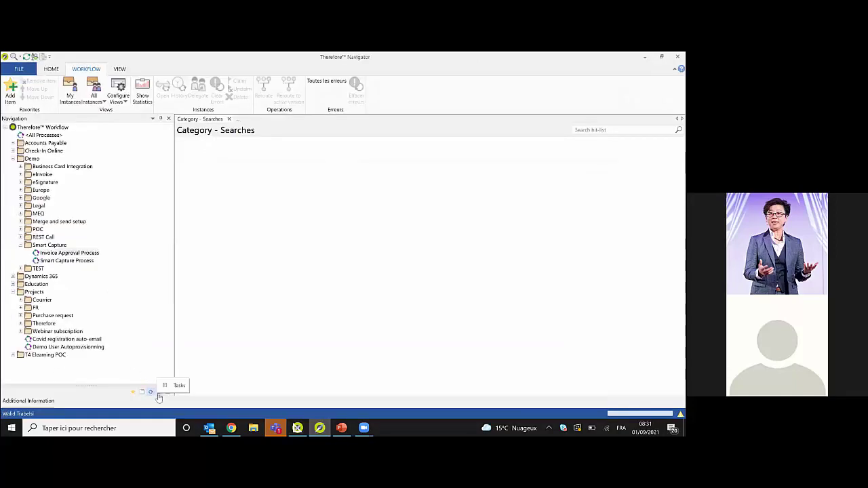
click(151, 393)
click(151, 394)
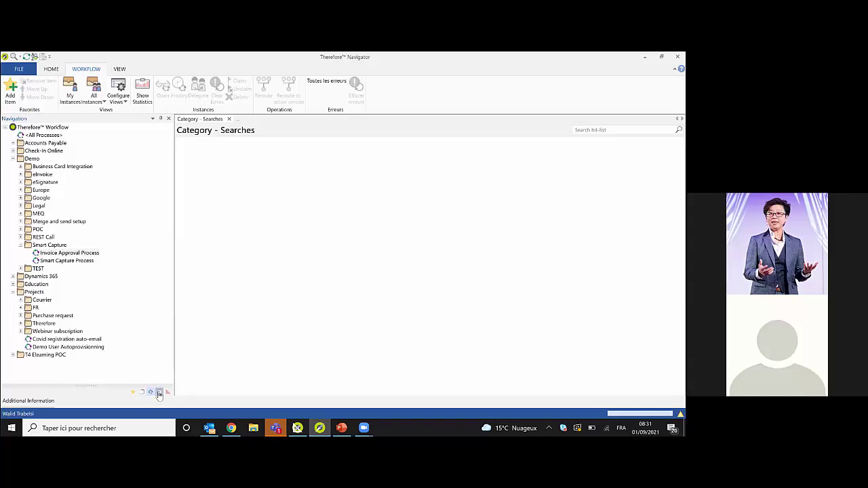
click(159, 393)
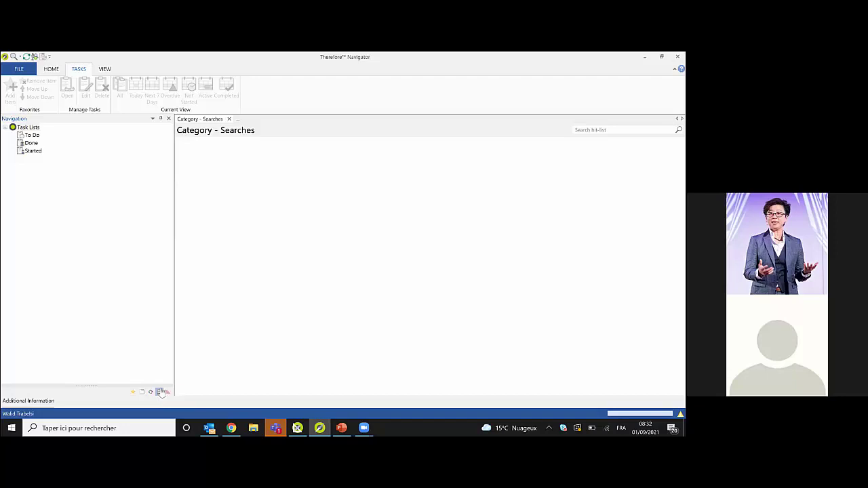
click(151, 392)
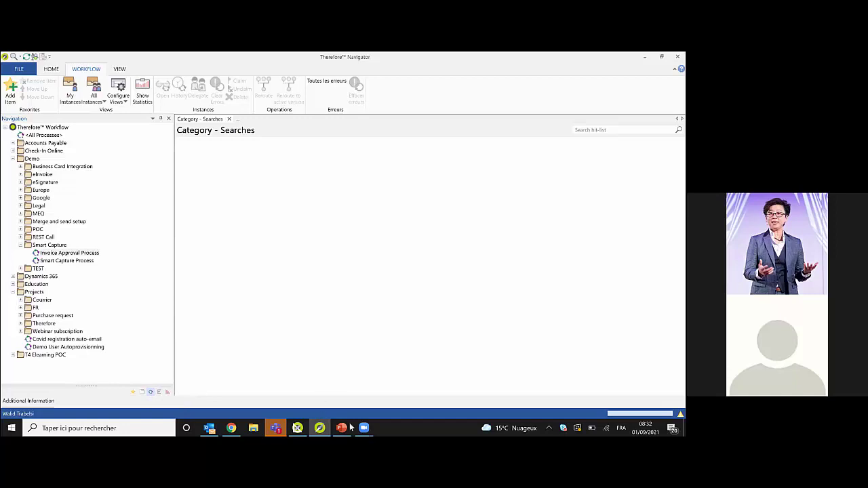
key(alt+Tab)
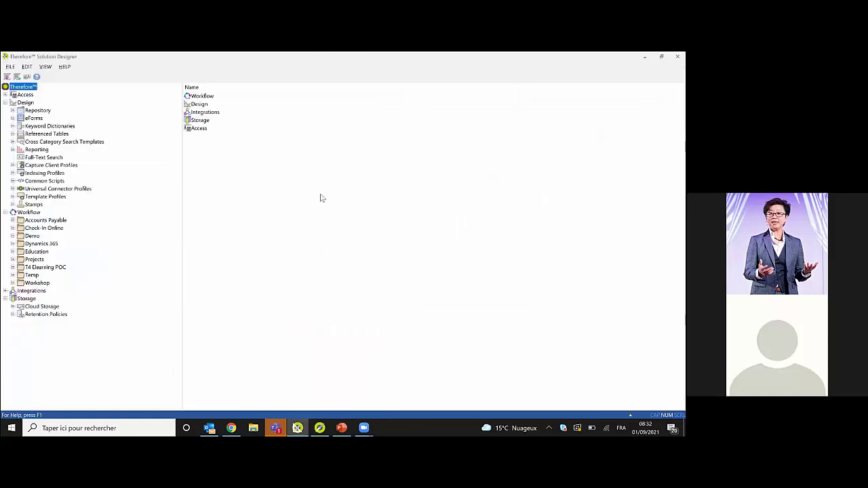
- Cycle through Navigator back to Chrome showing the Demo › Legal › Client Advanced Search page
key(alt+Tab)
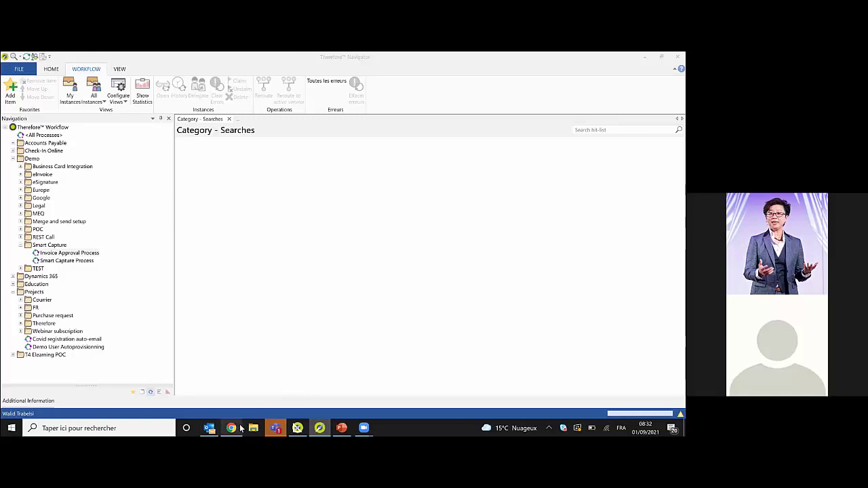
key(alt+Tab)
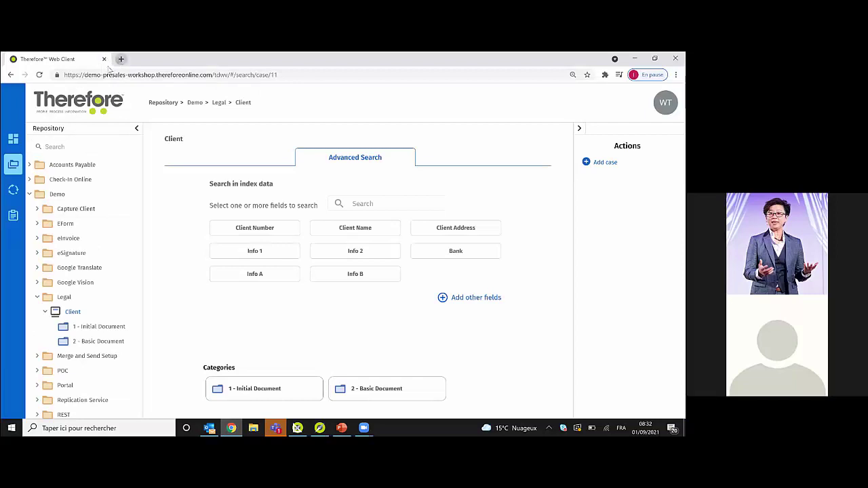
- Load the Therefore Help site (therefore.net/help) in a new browser tab
key(ctrl+t)
text(therefore.net/help)
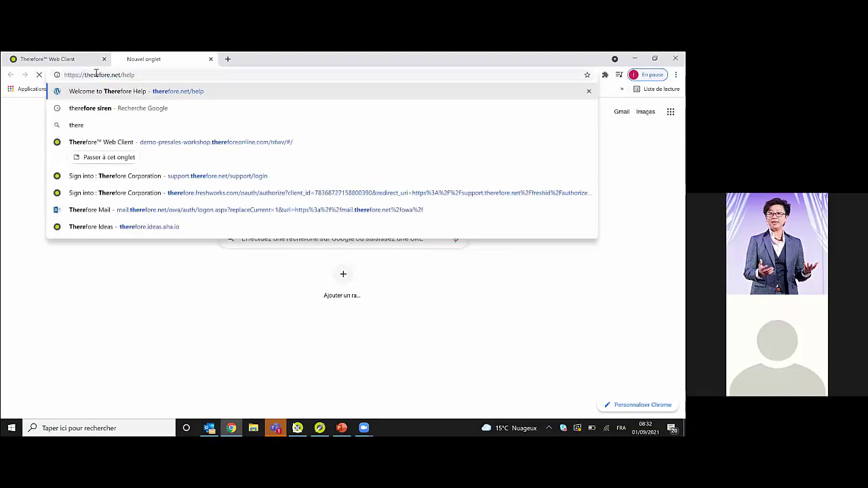
key(Return)
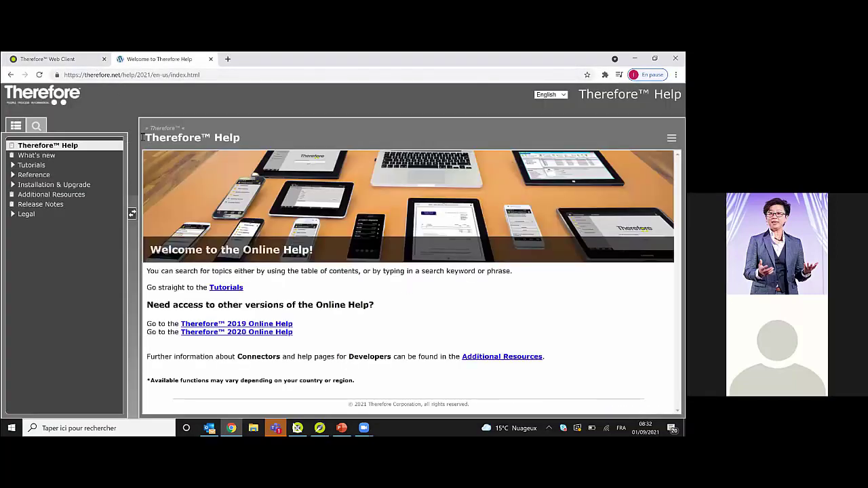
- Open the 2021 Enhancements & Changes release notes and review the Dynamic Web View section
click(51, 204)
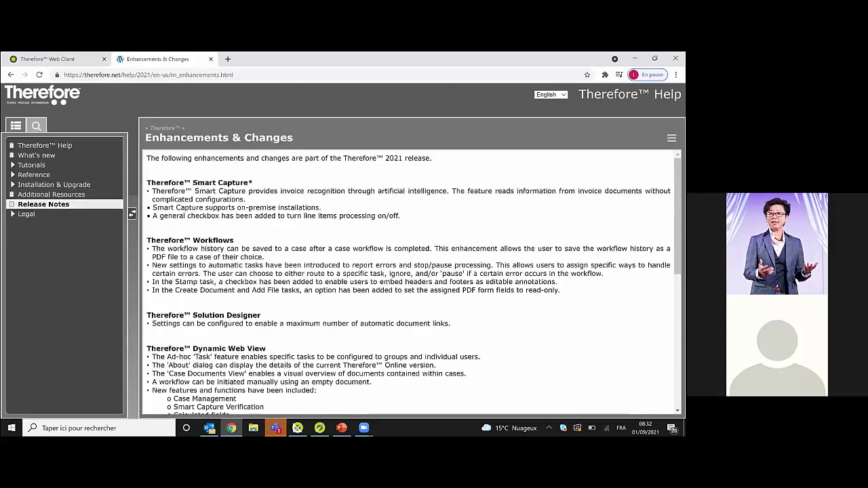
scroll(252, 284, down, 3)
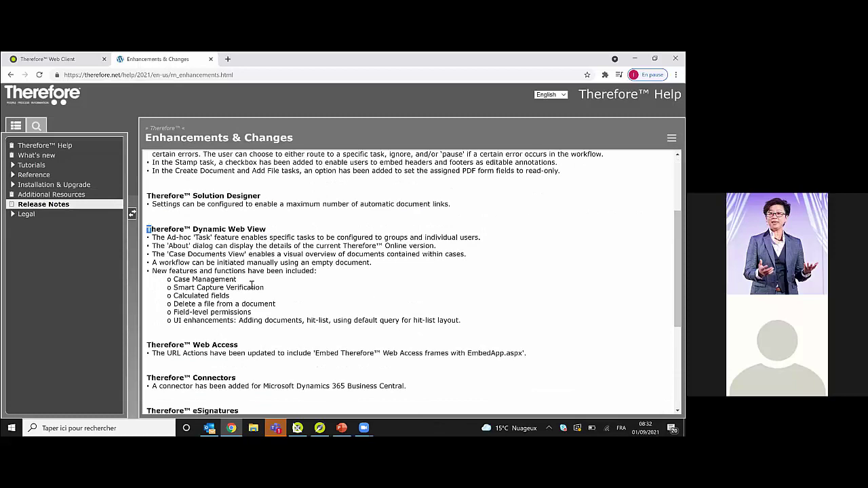
drag(252, 285, 510, 304)
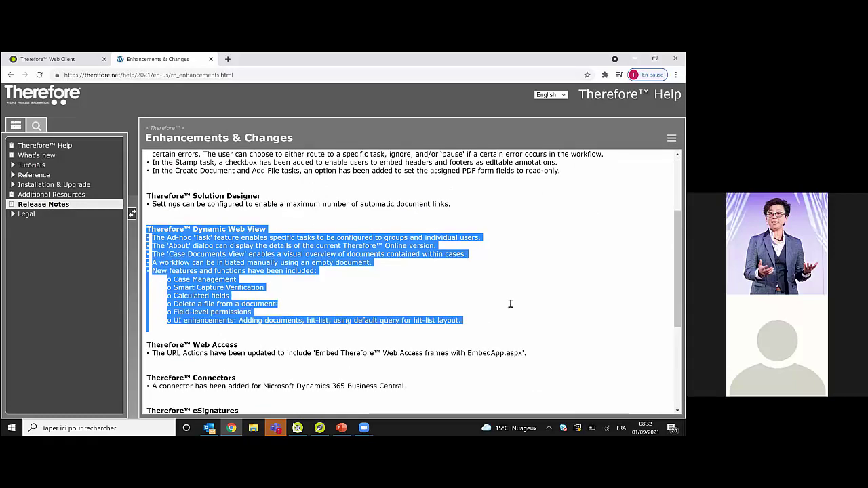
click(510, 304)
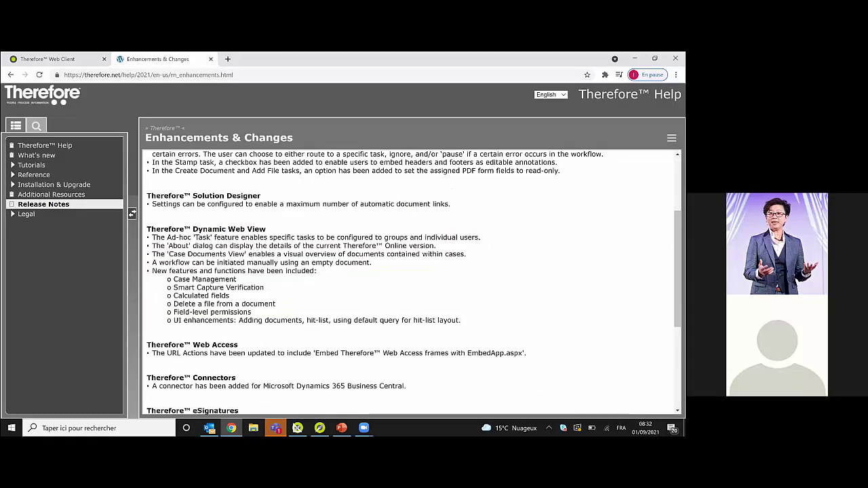
scroll(414, 281, up, 3)
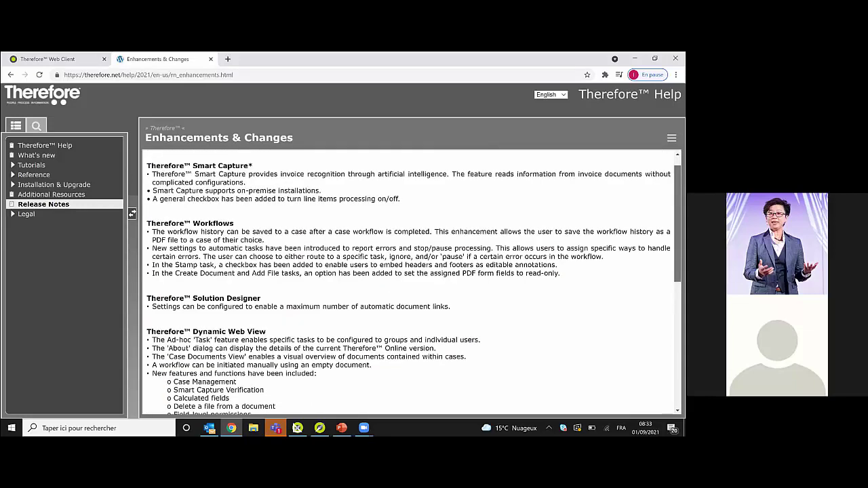
scroll(413, 281, down, 3)
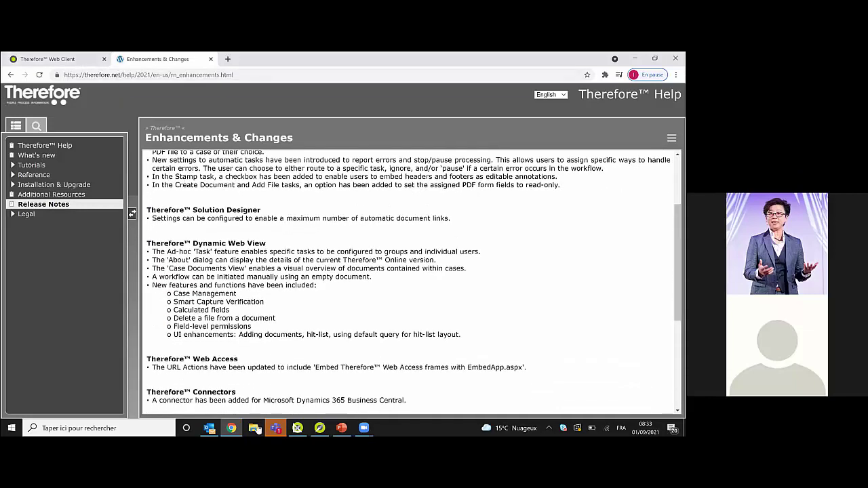
- From Solution Designer's online help, open Additional Resources and the Therefore Online release notes
click(297, 428)
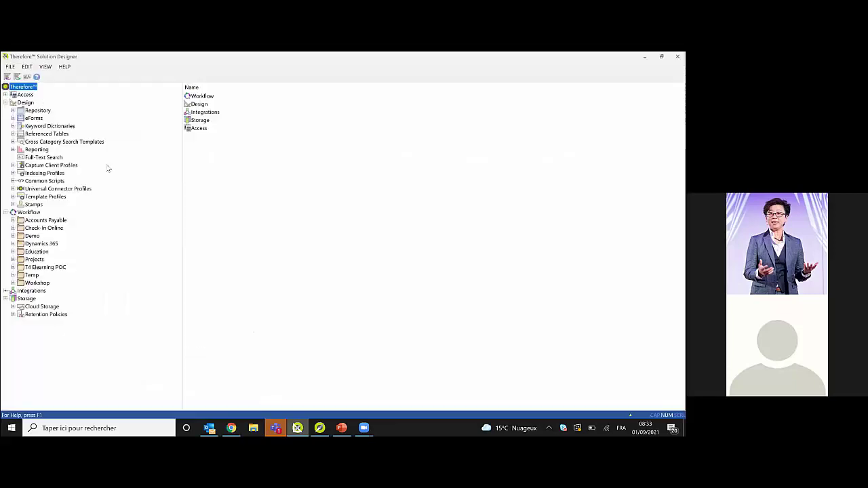
click(37, 76)
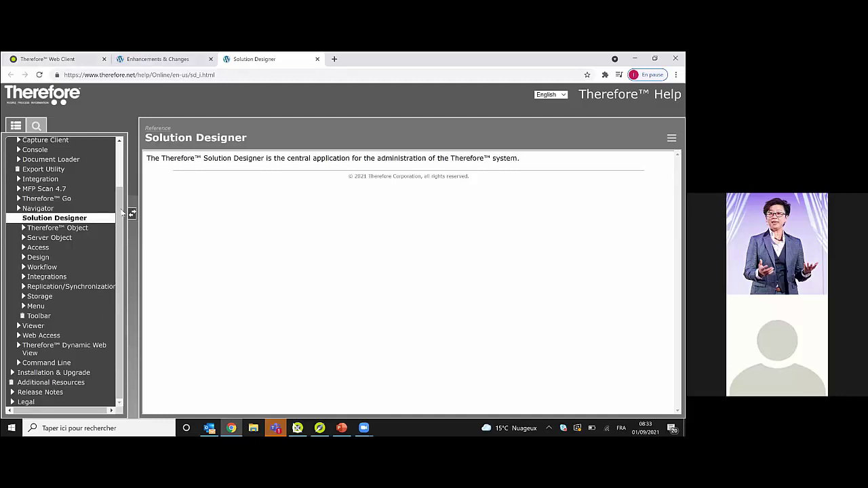
click(55, 383)
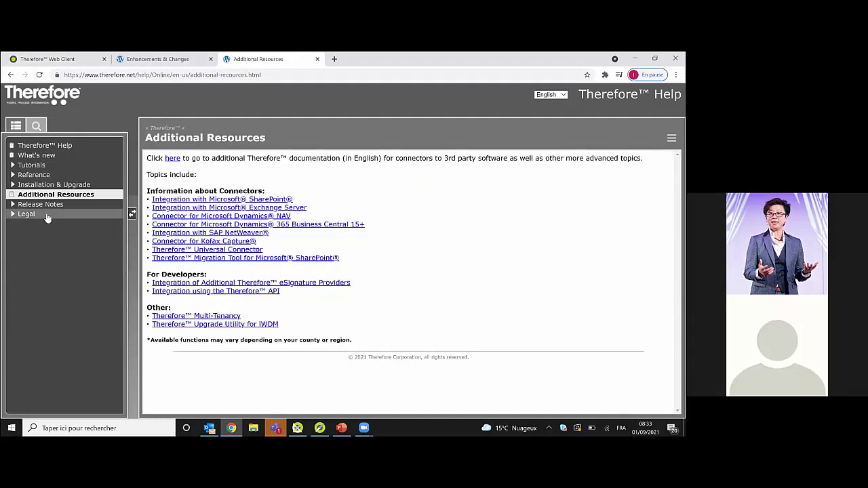
click(48, 207)
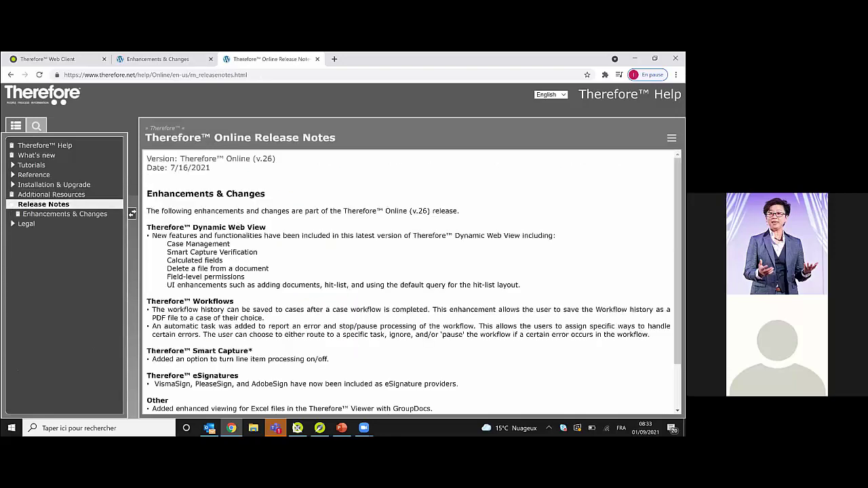
- Review the Smart Capture Verification entry, then go back to the Web Client tab
scroll(132, 213, down, 1)
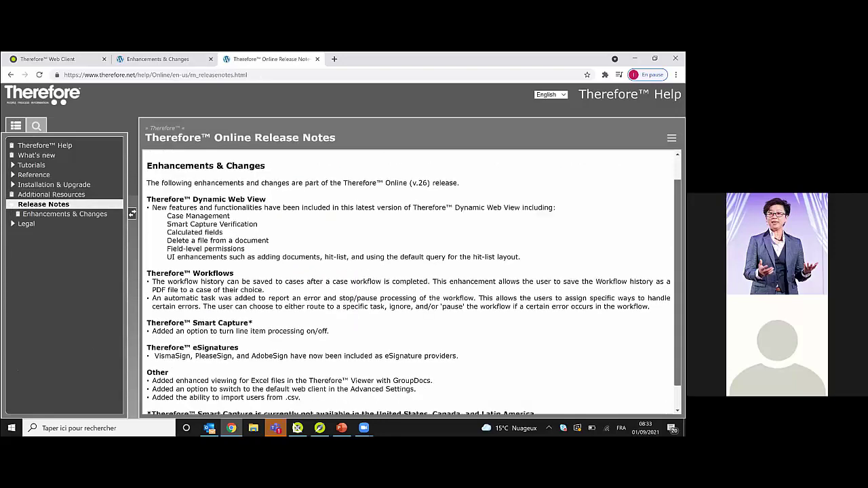
scroll(132, 214, down, 1)
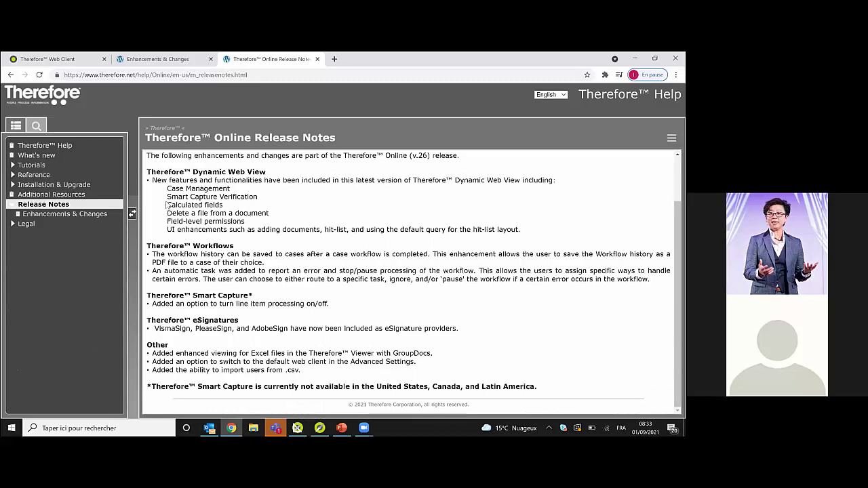
mouse_move(167, 205)
mouse_down()
mouse_move(223, 205)
mouse_move(165, 198)
mouse_up()
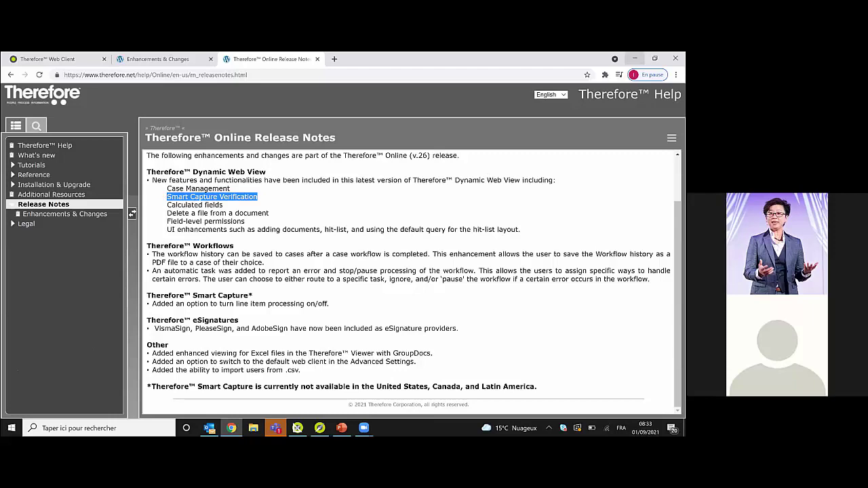
click(89, 55)
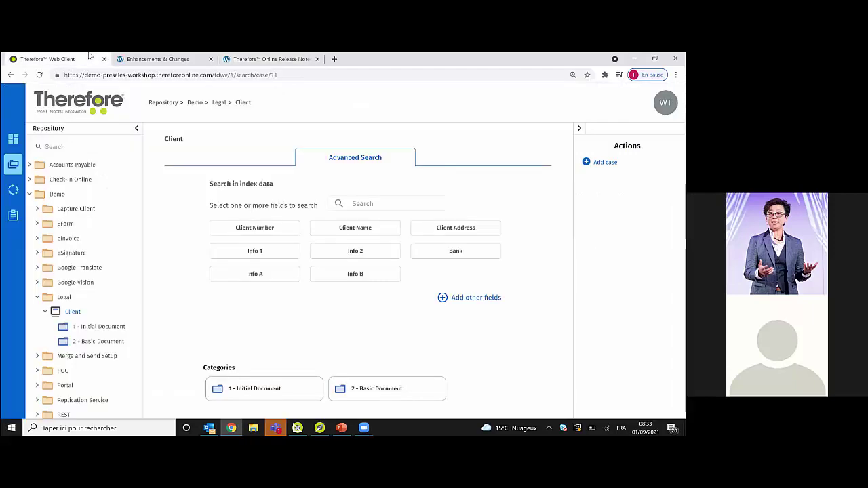
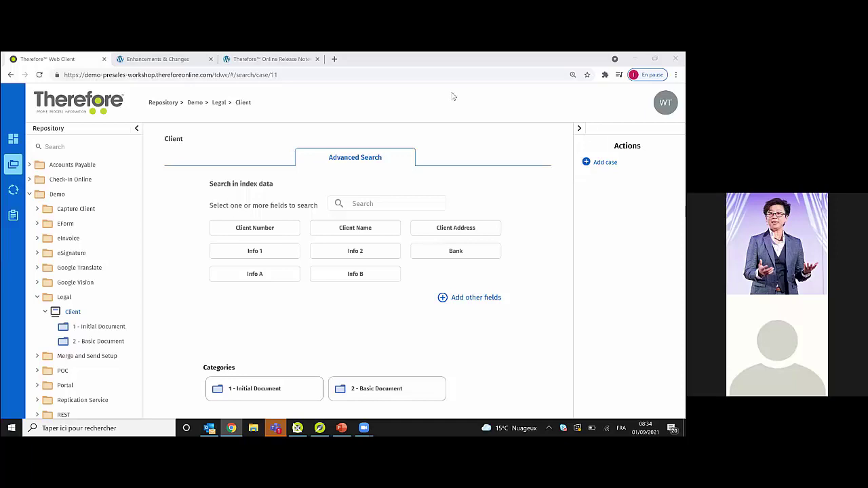
- Run an Advanced Search of Client cases by client number, listing three matching clients
click(281, 228)
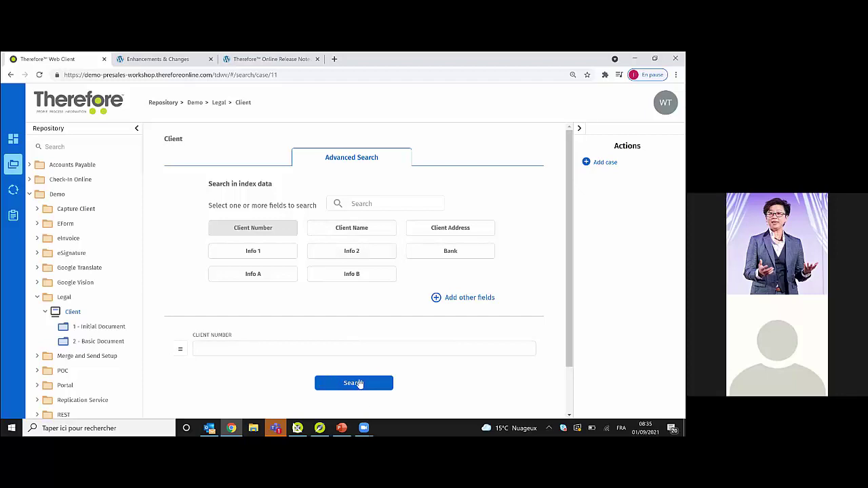
click(357, 383)
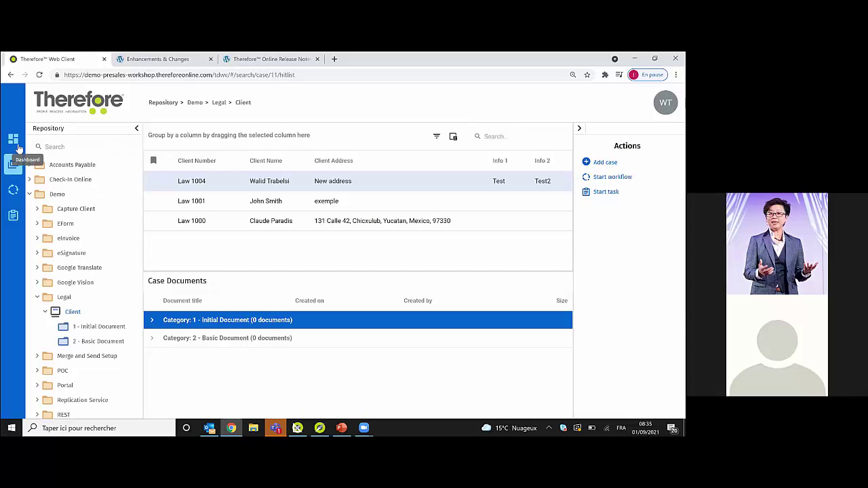
- Create and save a fifth dashboard named 'Webinar dashboard'
click(14, 140)
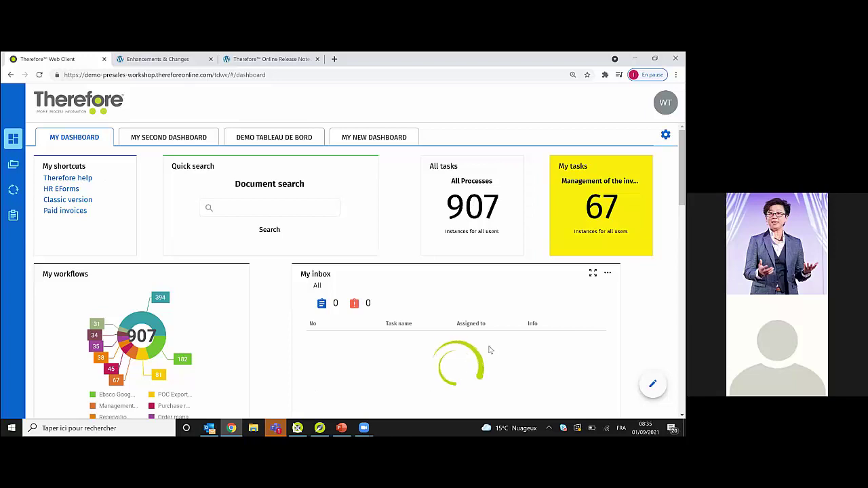
click(665, 134)
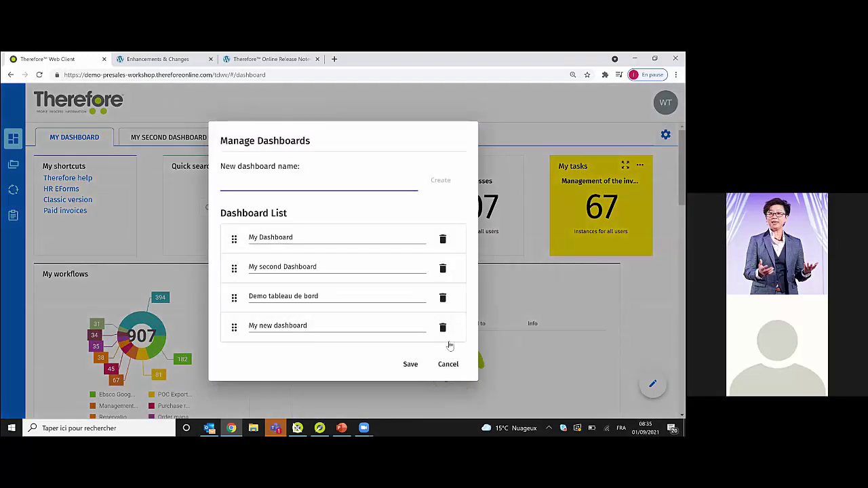
click(448, 365)
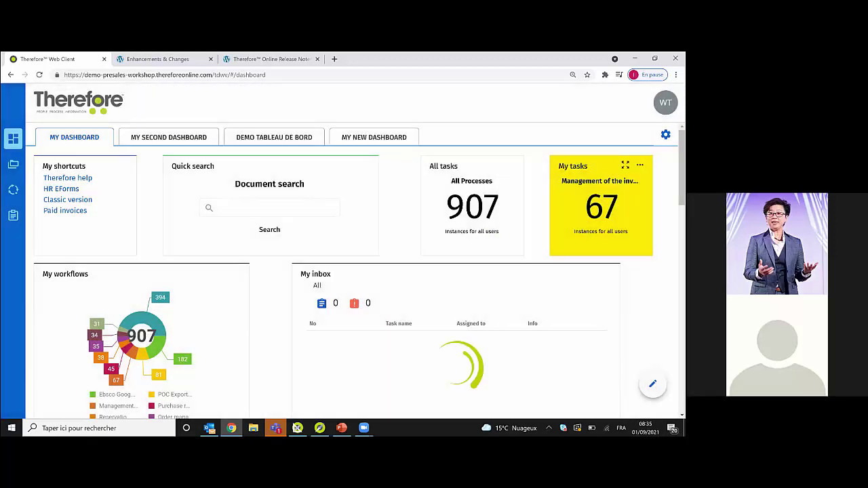
click(665, 135)
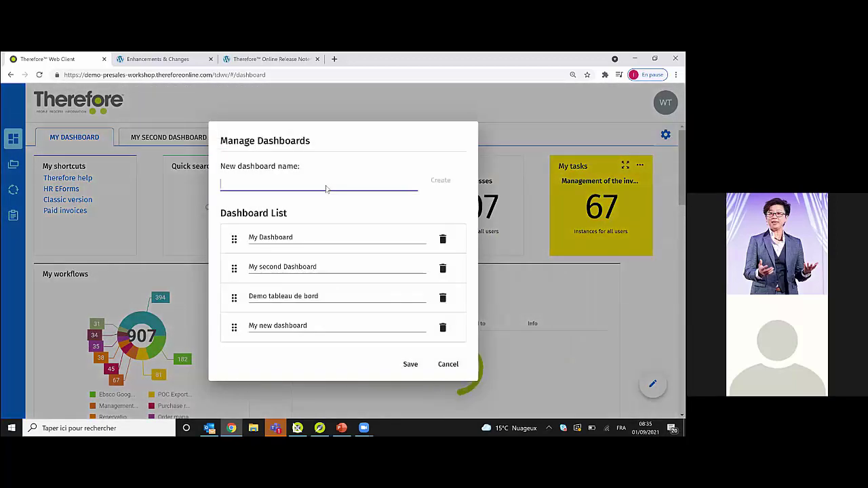
text(Webinar )
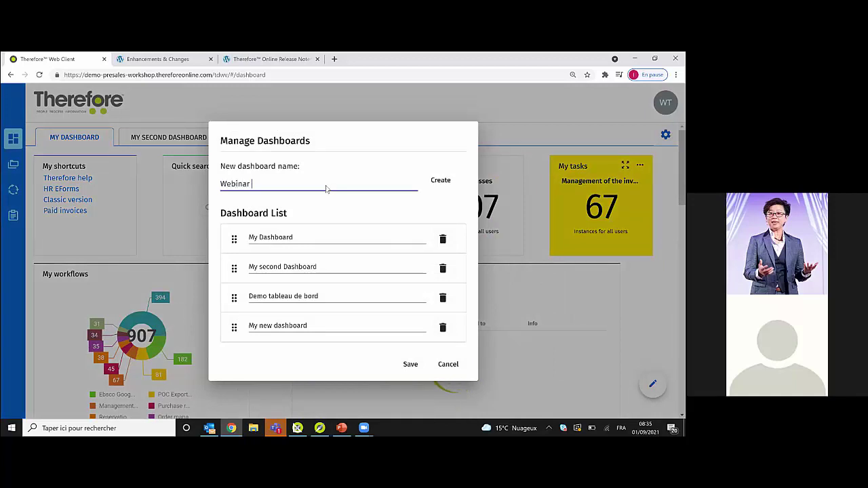
text(dashboard)
click(437, 178)
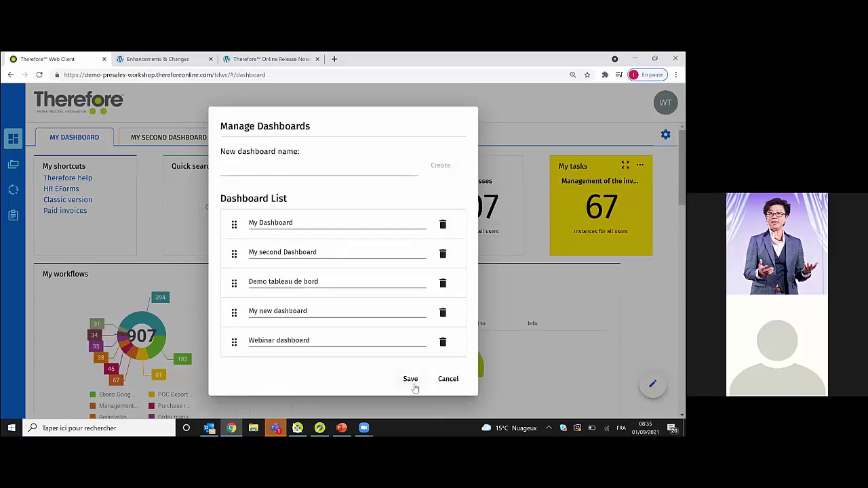
click(371, 103)
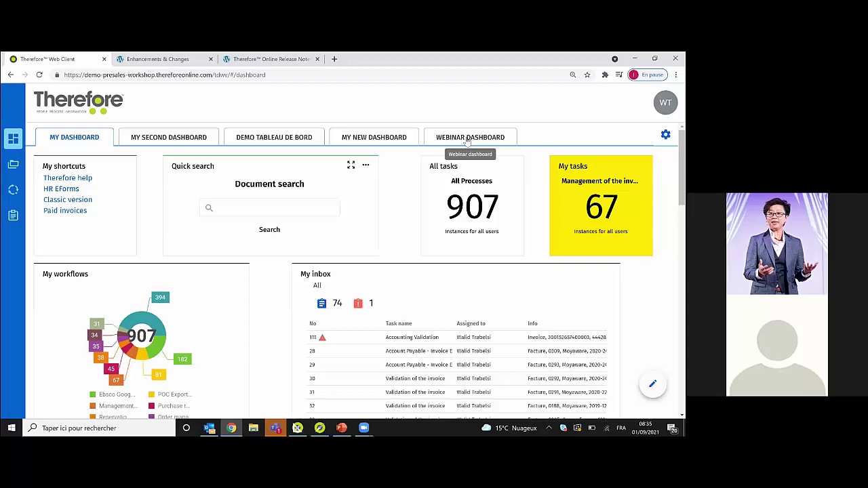
- Put the Webinar dashboard in edit mode and add a Number Tile, ready for its title
click(466, 140)
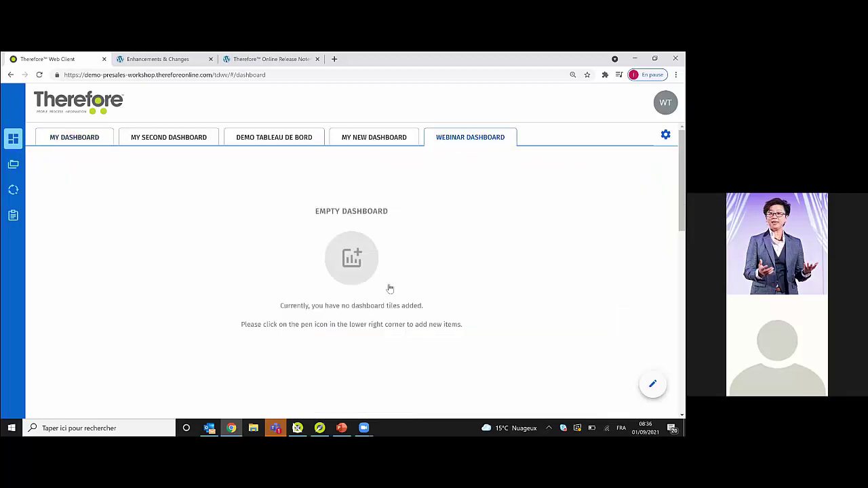
click(652, 384)
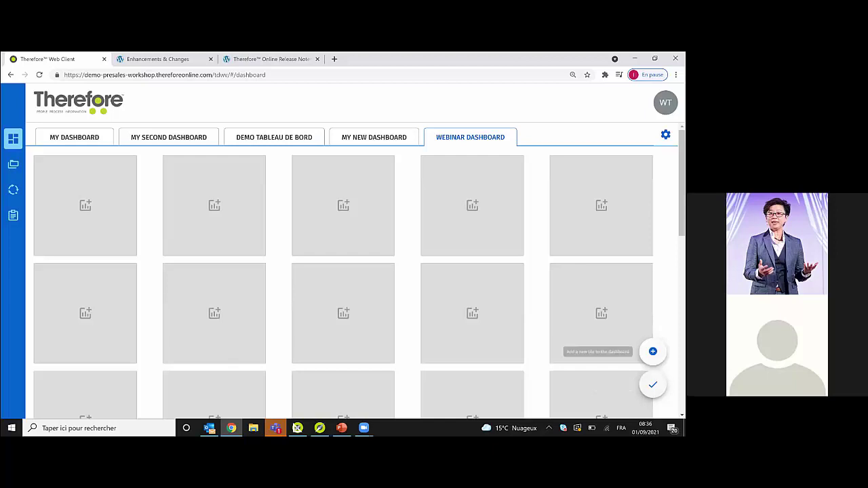
click(653, 351)
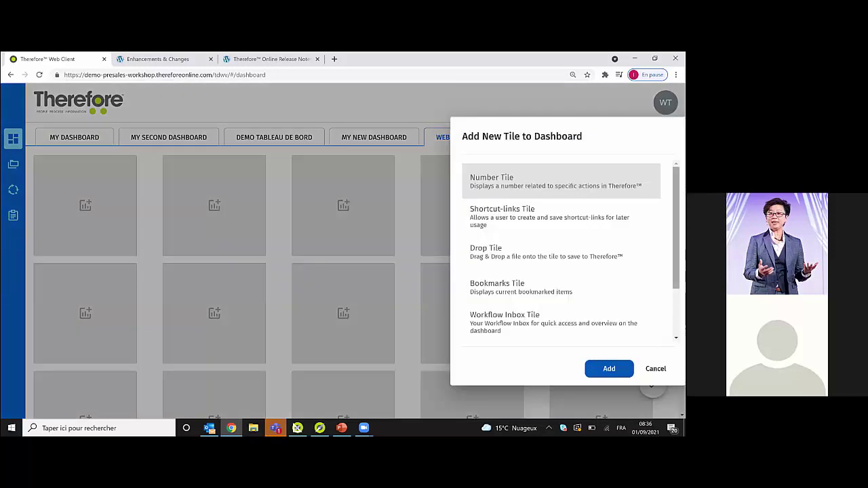
scroll(570, 251, down, 2)
scroll(562, 251, down, 1)
scroll(563, 251, up, 3)
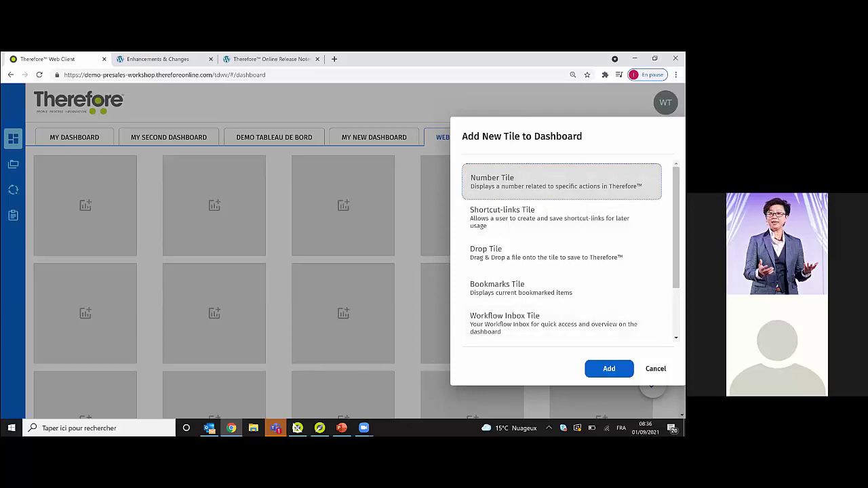
key(Return)
click(535, 200)
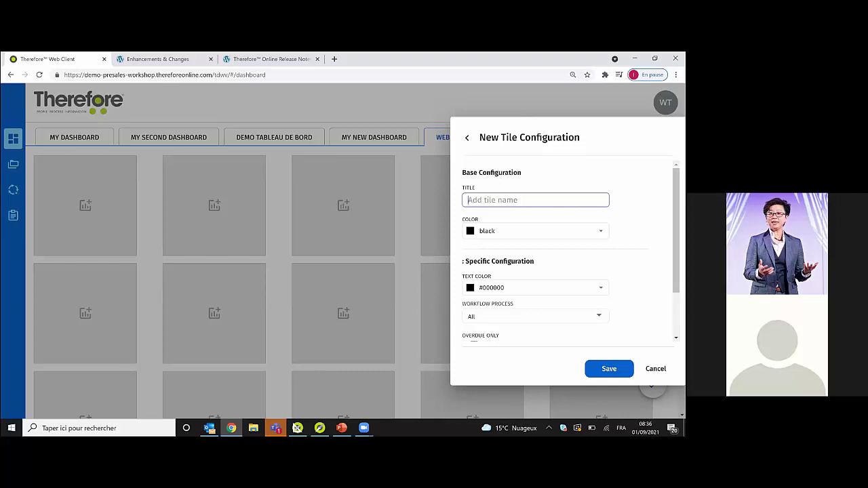
- Title the tile NumberTile and give it the purple colour #4112db
text(NumberTile)
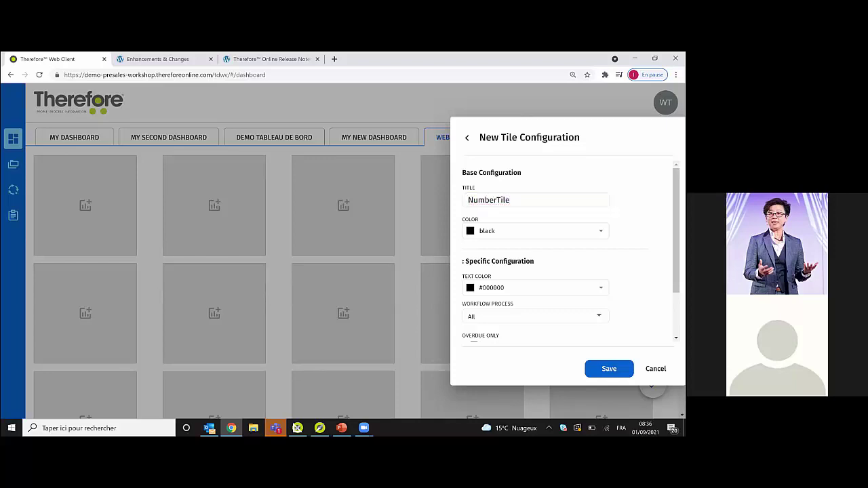
click(495, 230)
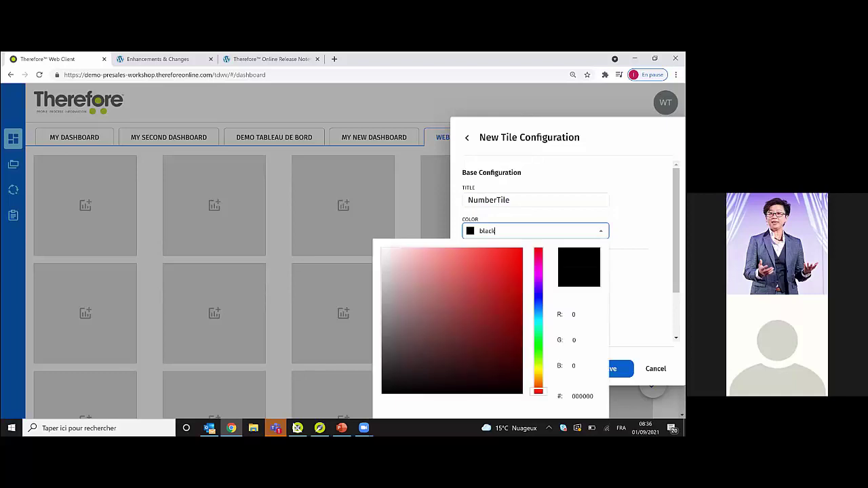
click(516, 260)
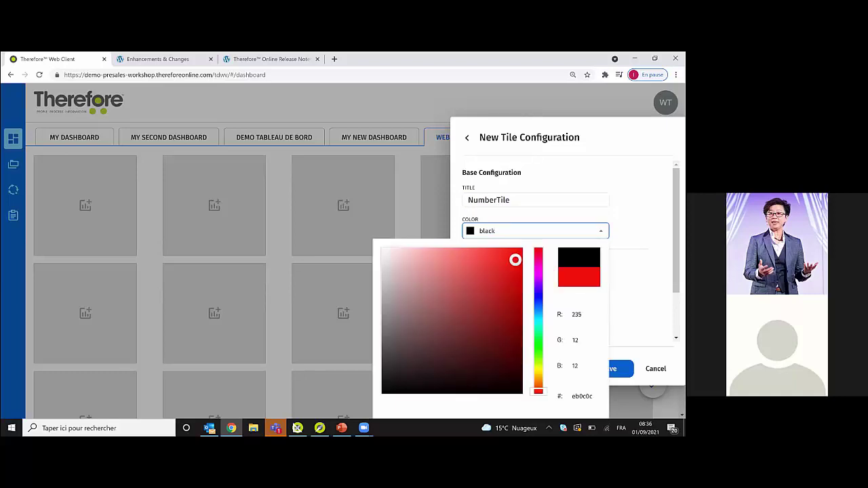
click(538, 314)
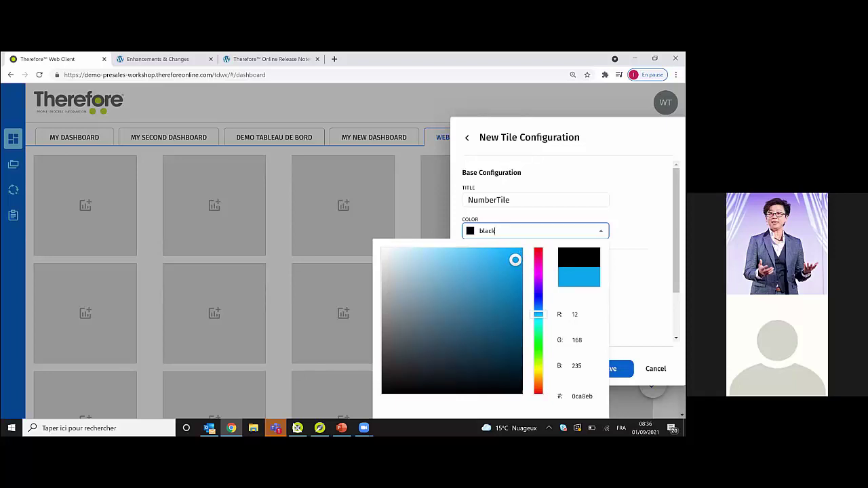
key(Escape)
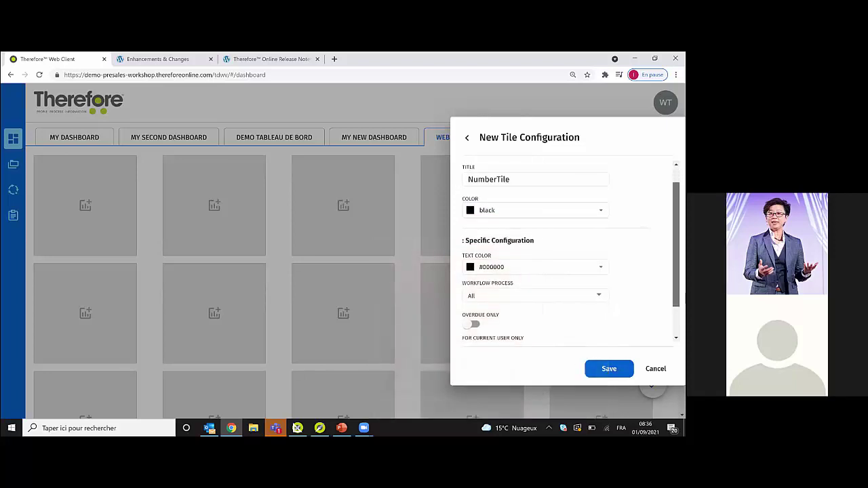
click(515, 222)
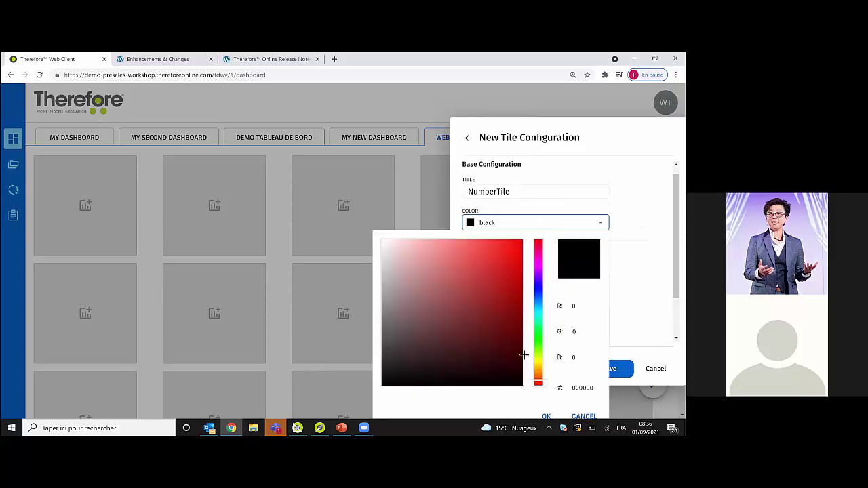
click(538, 283)
click(510, 259)
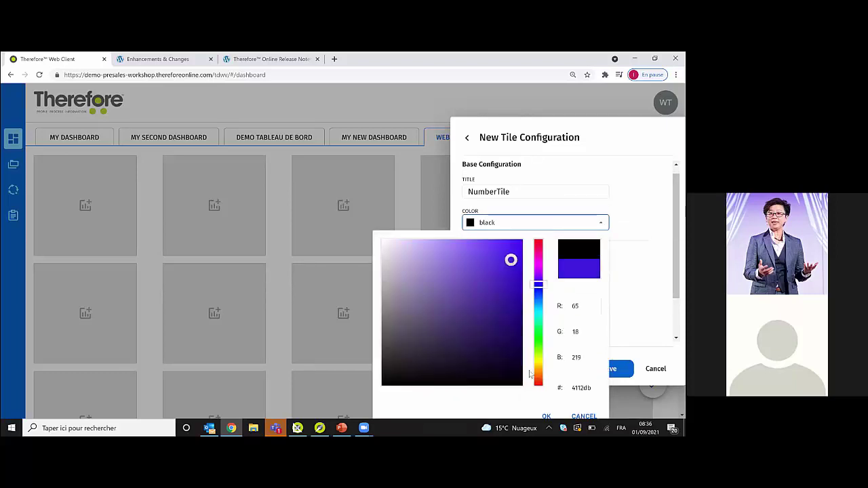
key(Return)
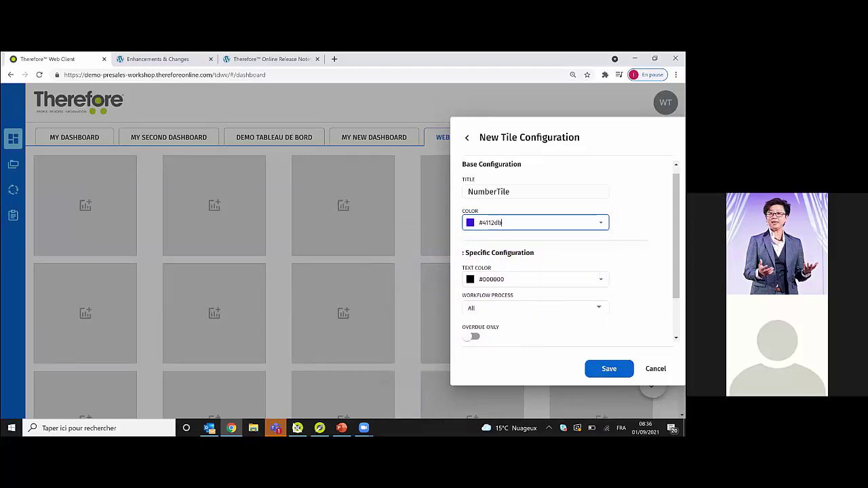
- Set the tile's text colour to red #e01414
click(535, 278)
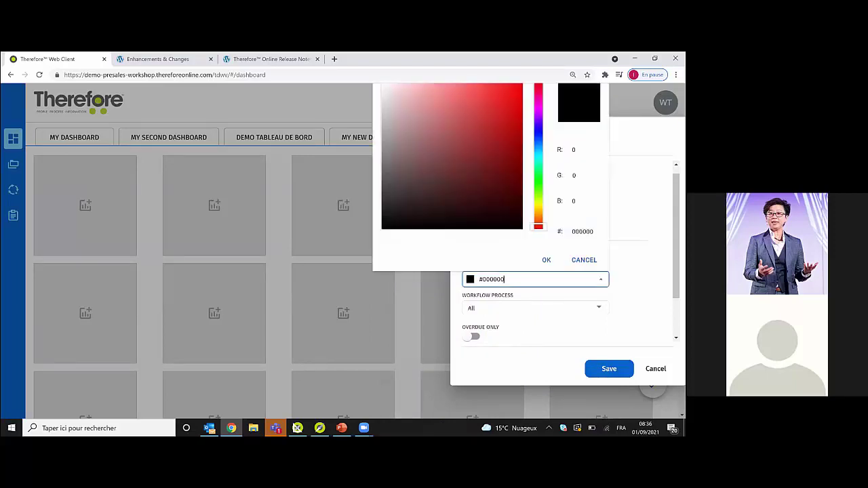
click(509, 101)
click(546, 260)
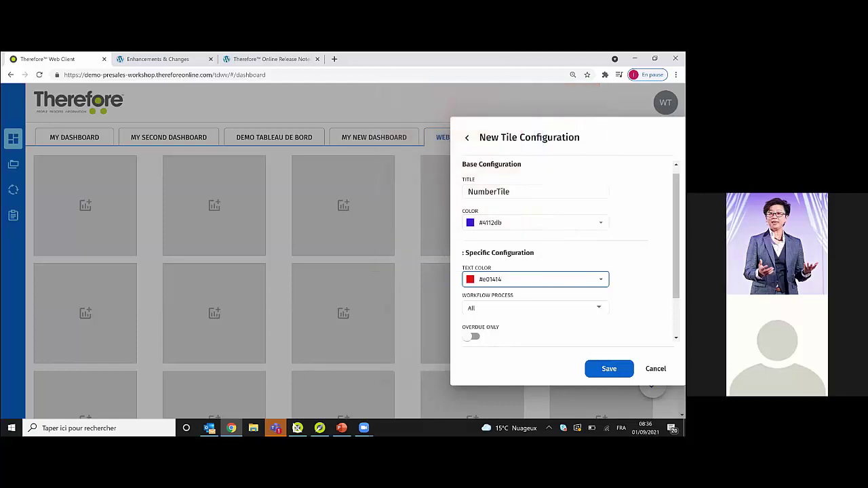
- Open the Workflow Process dropdown and browse the available processes
scroll(569, 257, down, 2)
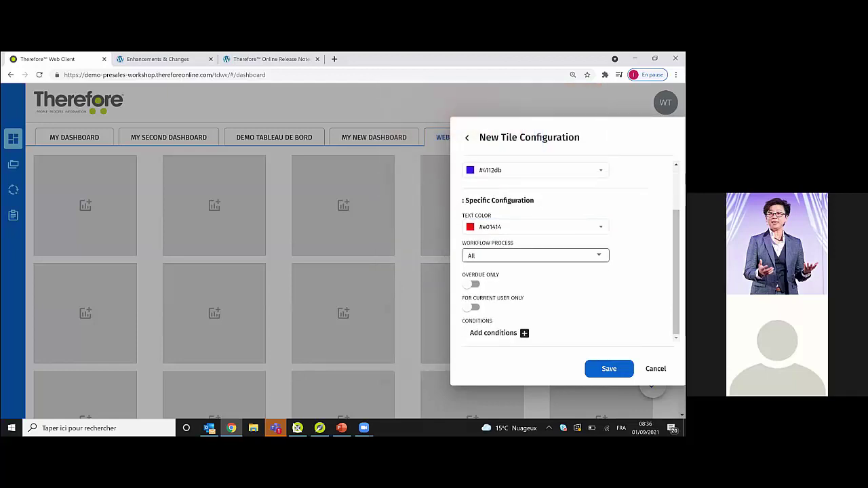
click(532, 256)
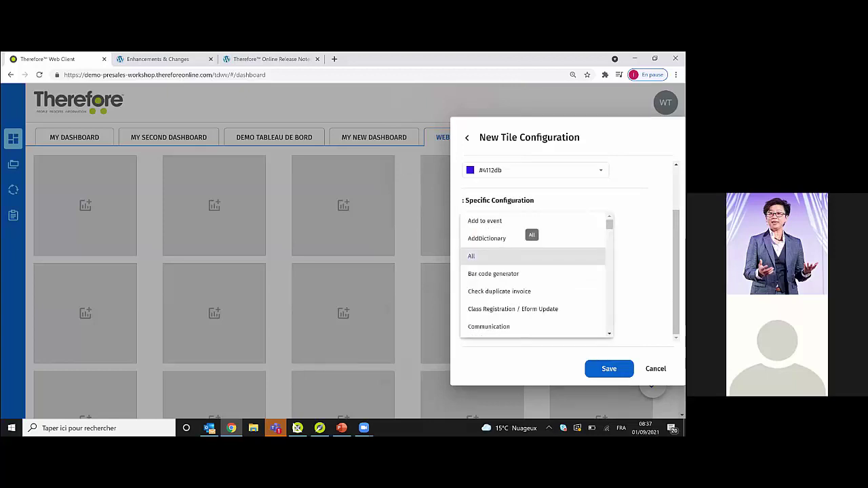
scroll(536, 274, down, 3)
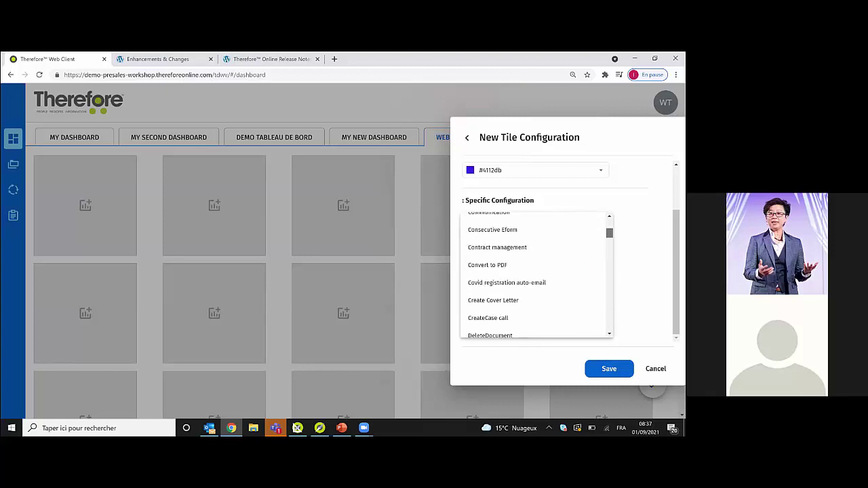
scroll(537, 274, down, 1)
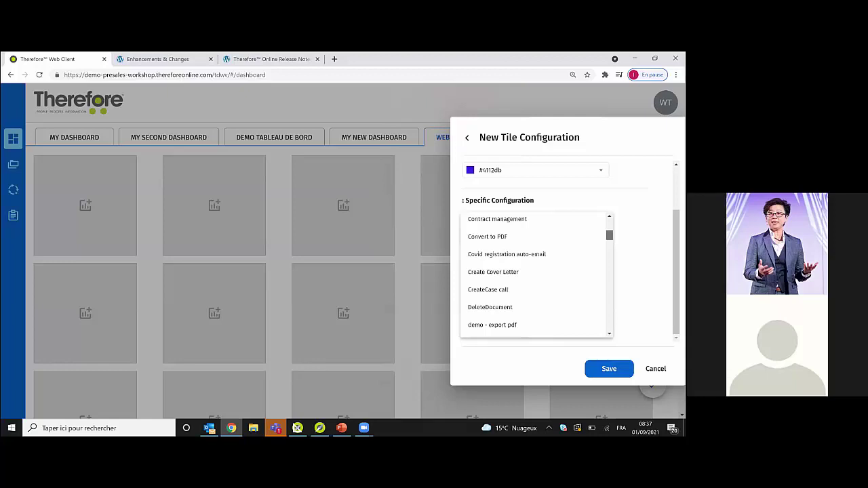
scroll(535, 274, down, 10)
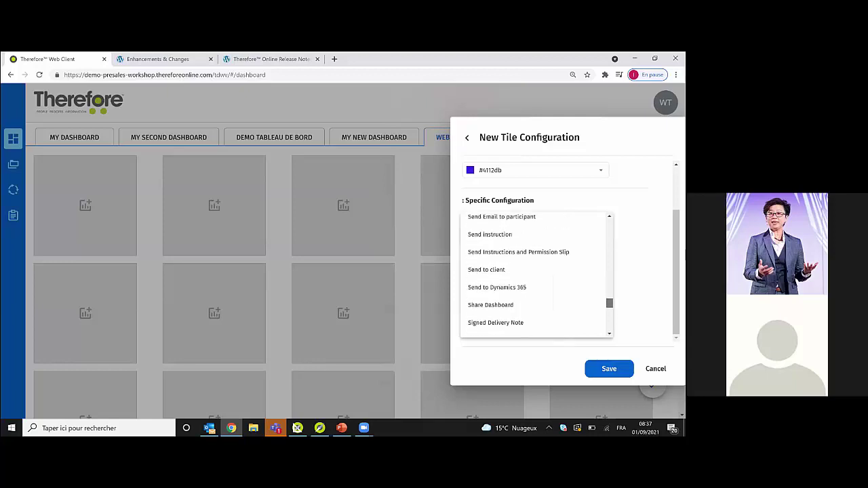
scroll(536, 274, up, 6)
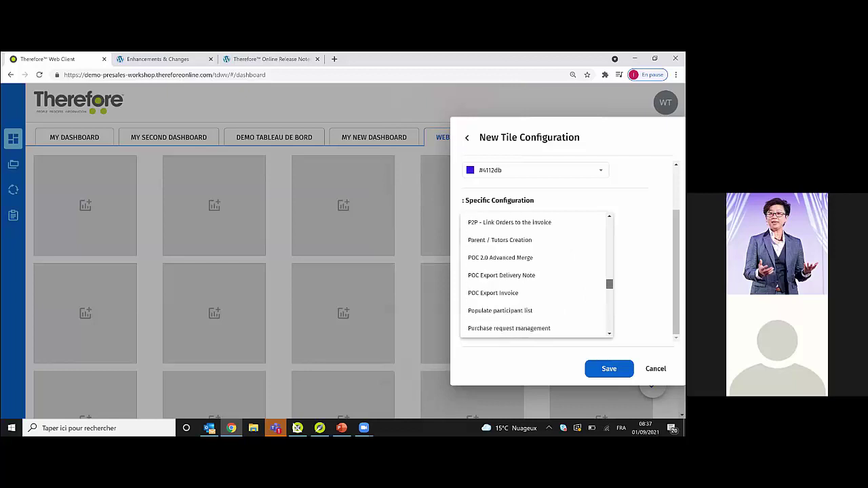
scroll(535, 274, up, 5)
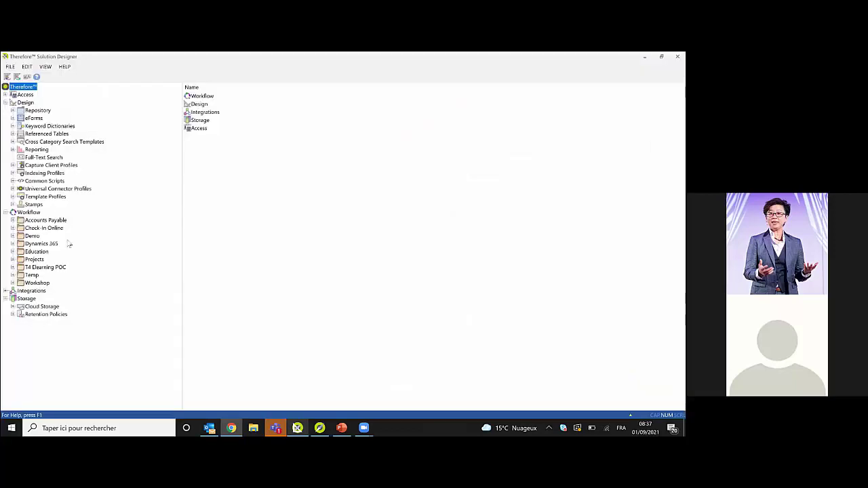
- Bring up Solution Designer, try opening Invoice Approval Process in Navigator, and dismiss the session error
click(297, 428)
click(320, 428)
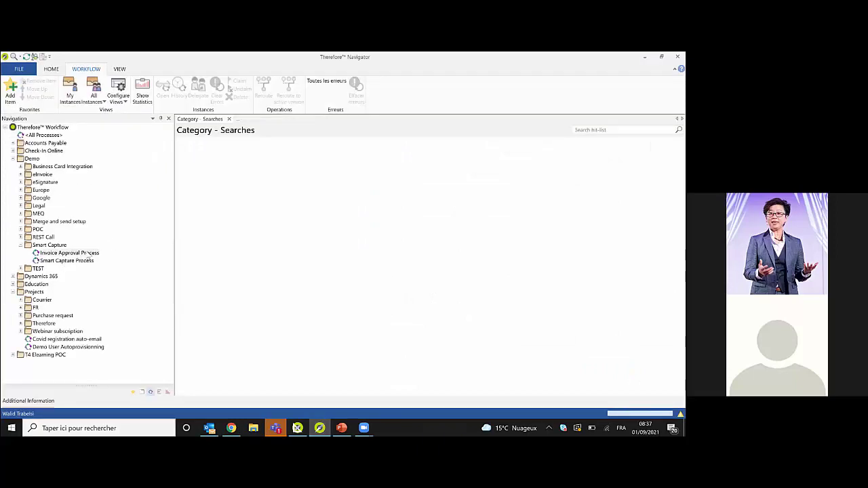
double_click(88, 254)
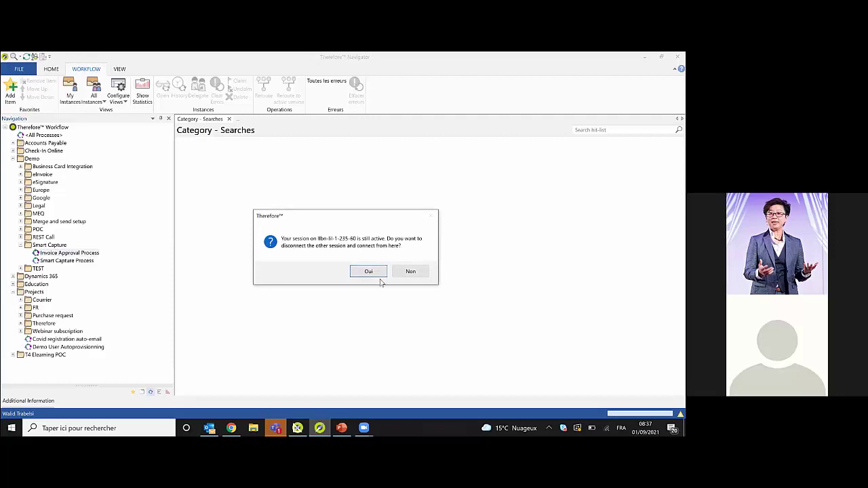
click(368, 271)
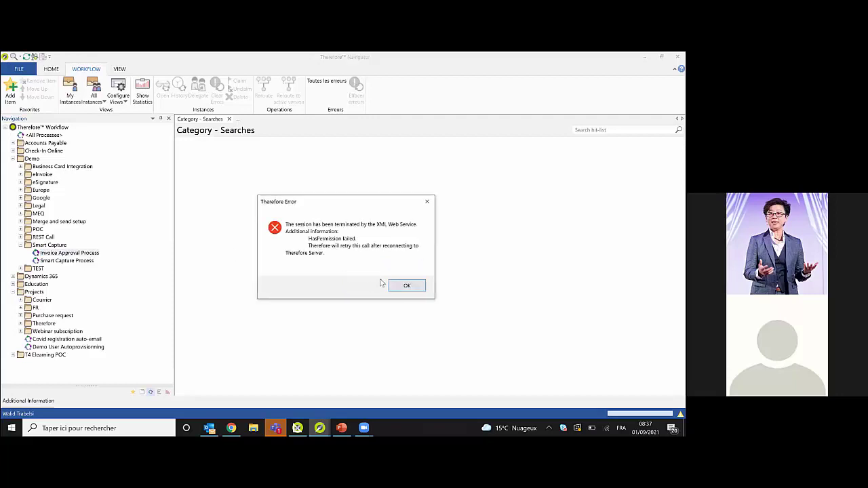
key(Return)
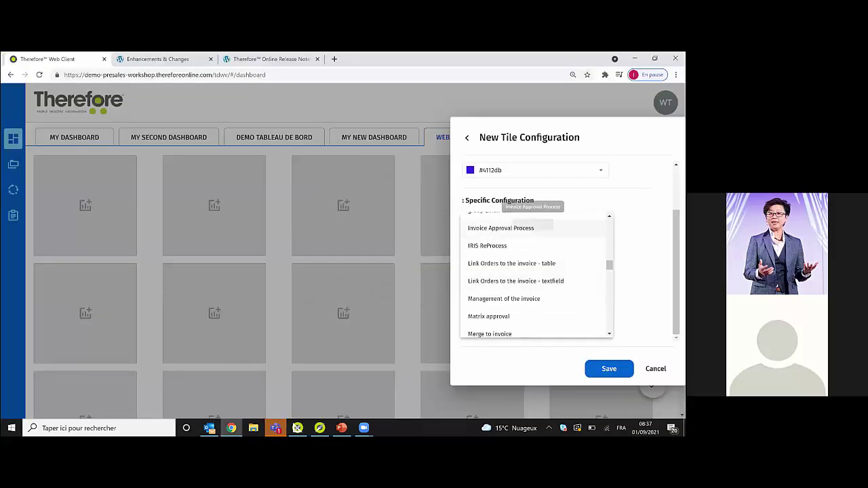
- Set the tile to count Invoice Approval Process instances for all users
click(533, 228)
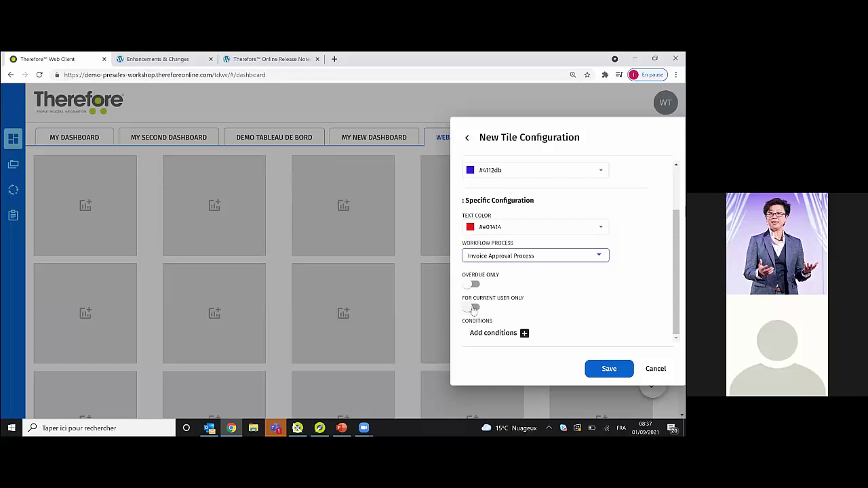
click(474, 309)
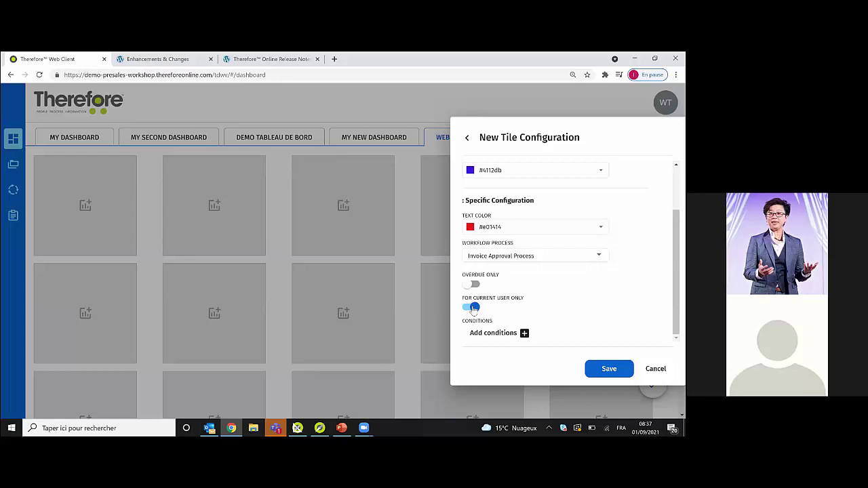
click(474, 309)
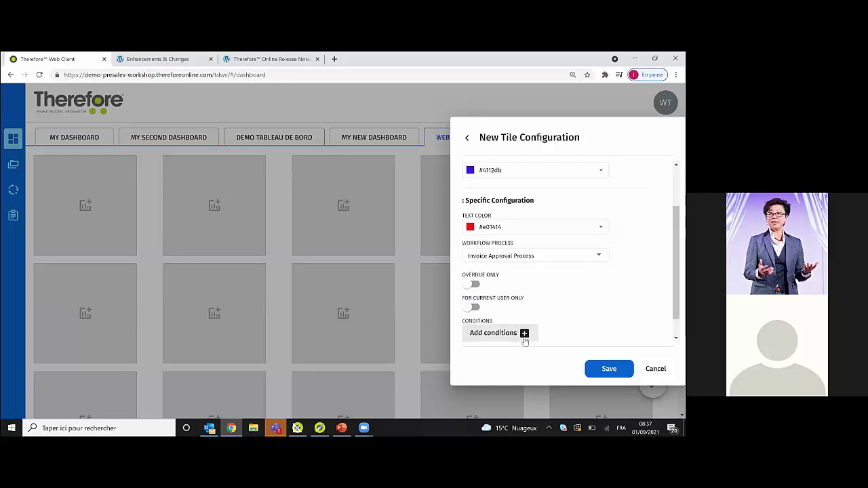
- Add a yellow #e8e809 condition for counts greater than 5 and save the tile
click(524, 336)
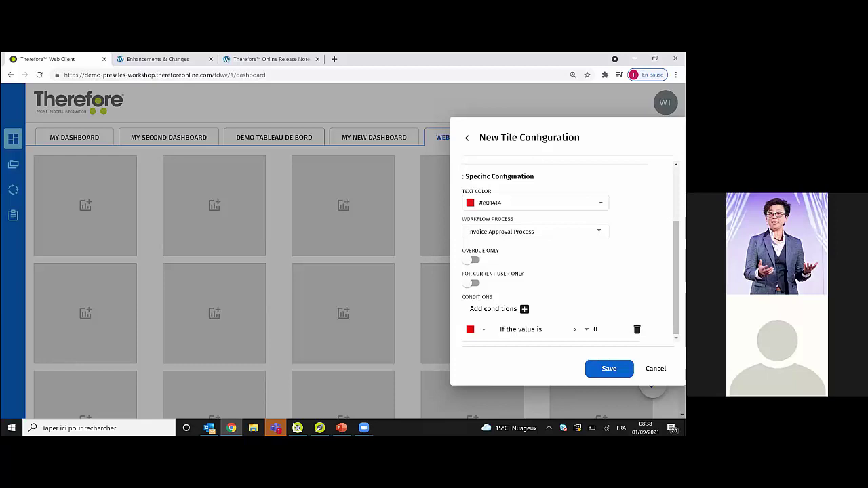
scroll(509, 315, up, 1)
scroll(510, 315, down, 1)
click(483, 331)
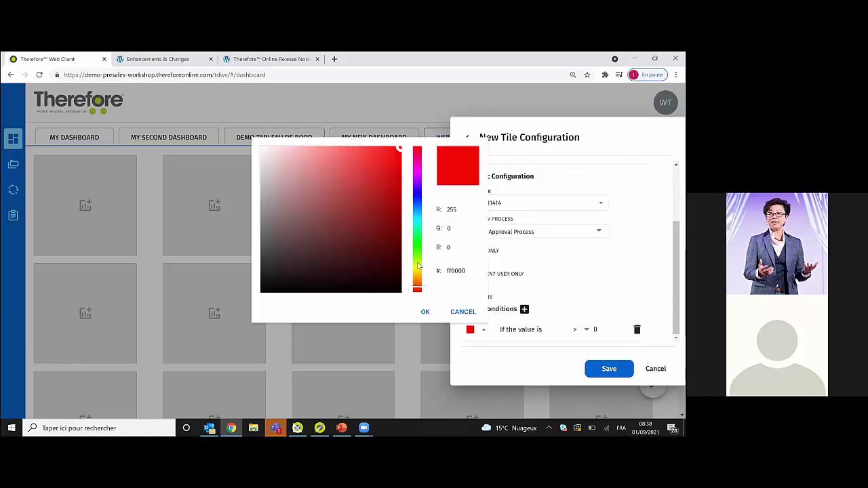
click(417, 266)
click(396, 159)
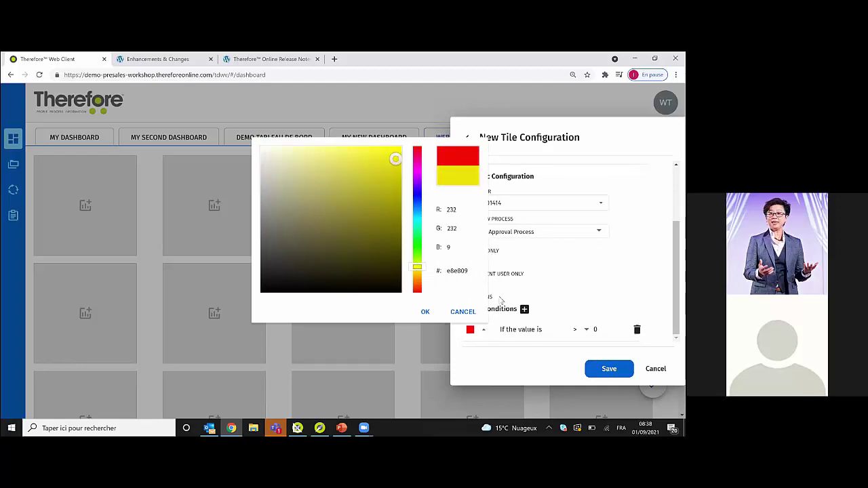
click(425, 312)
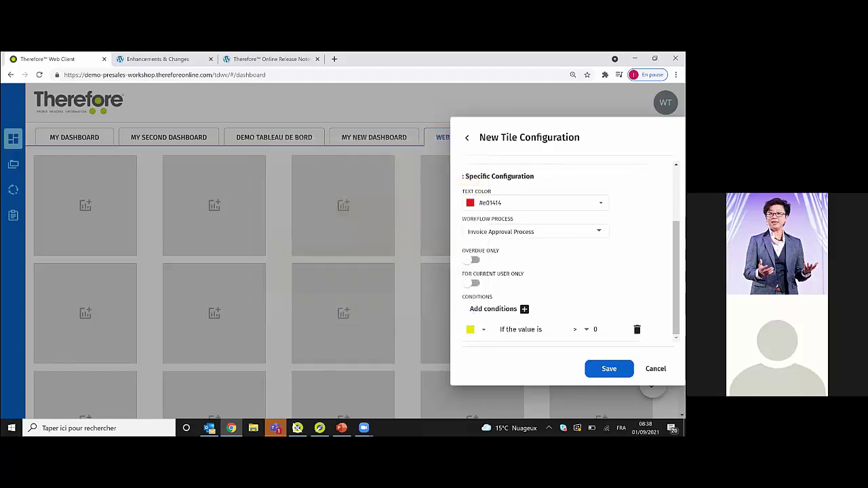
click(586, 329)
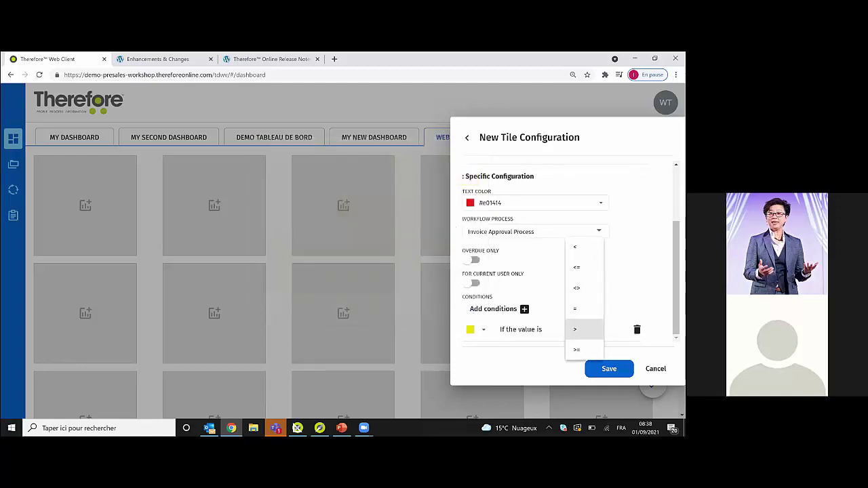
click(582, 329)
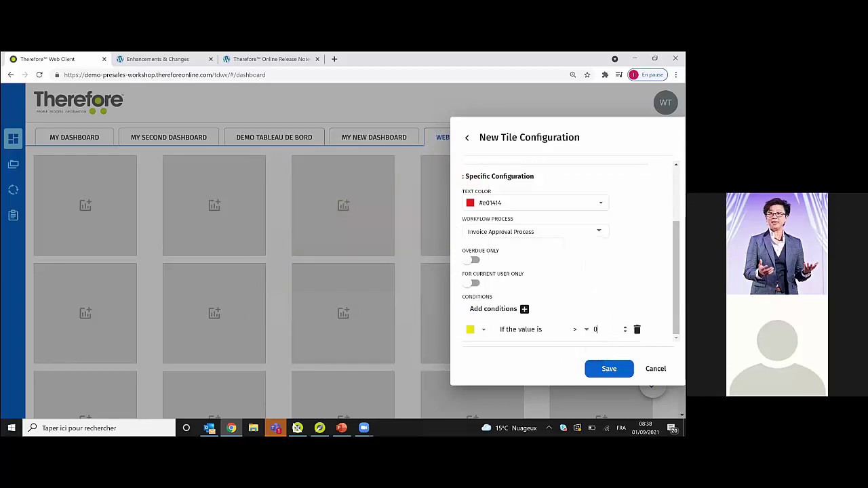
key(BackSpace)
text(5)
click(609, 368)
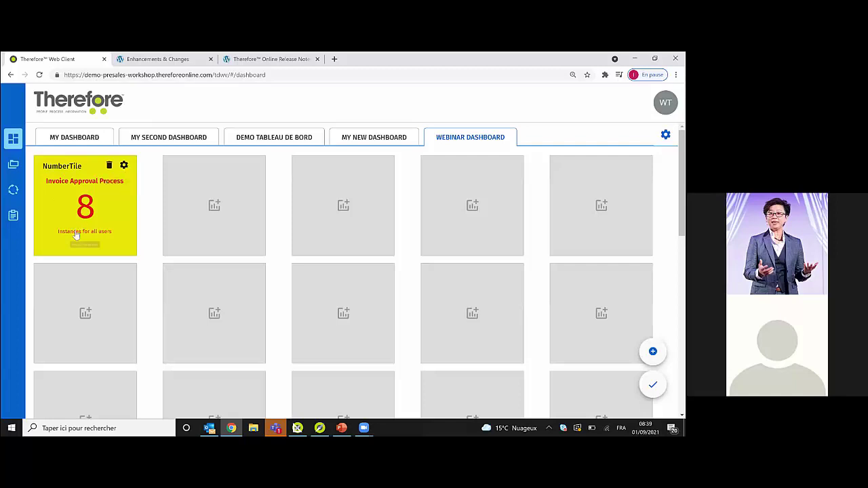
- Raise the NumberTile's condition threshold to 10 and save
click(124, 166)
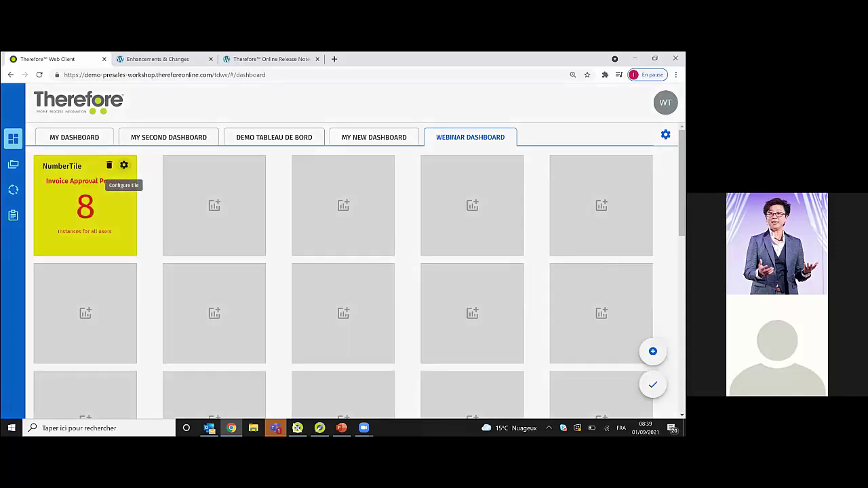
scroll(570, 254, down, 3)
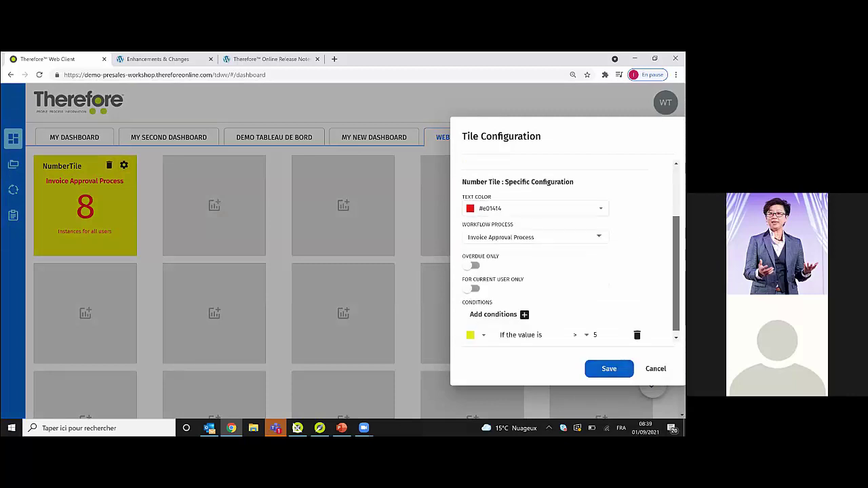
click(595, 329)
text(10)
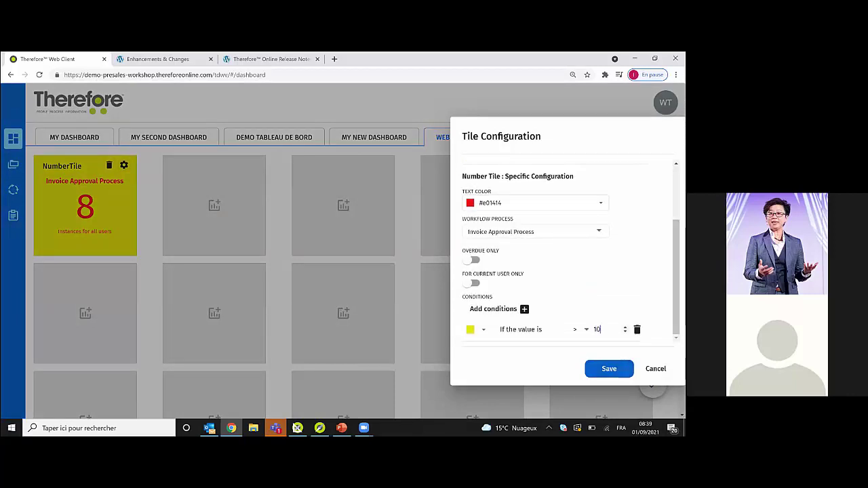
click(608, 368)
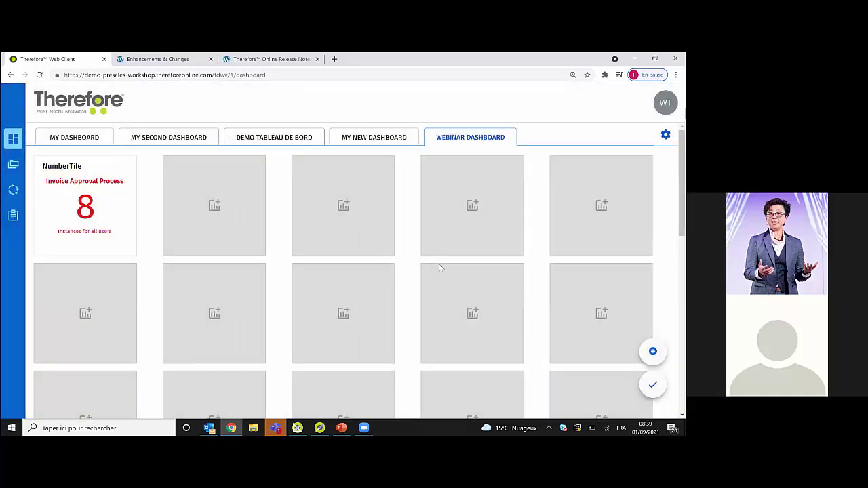
- Move the NumberTile into the middle of the grid's second row
click(239, 230)
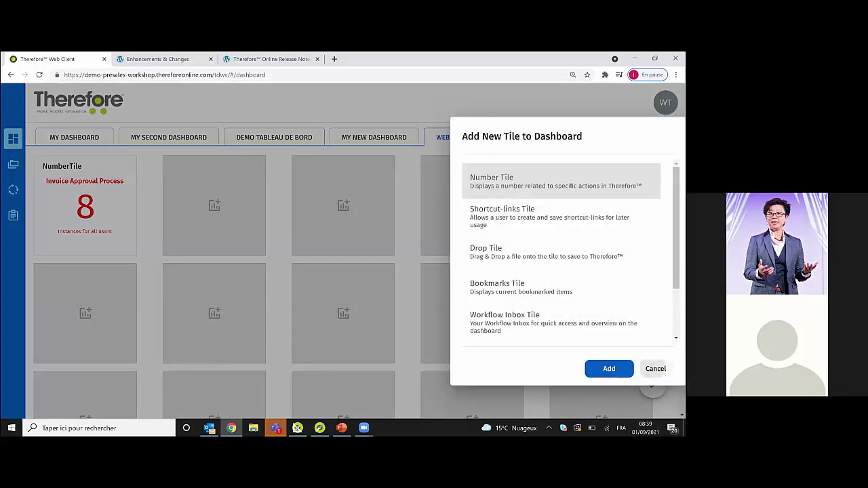
click(655, 369)
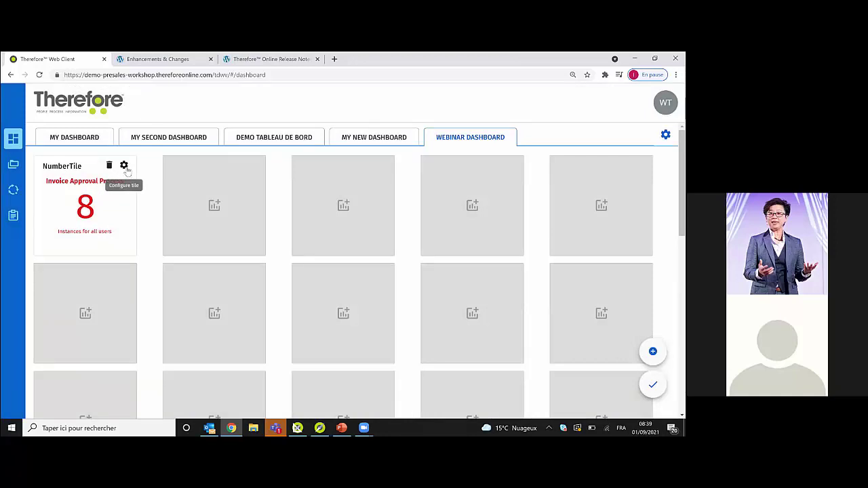
drag(155, 201, 493, 281)
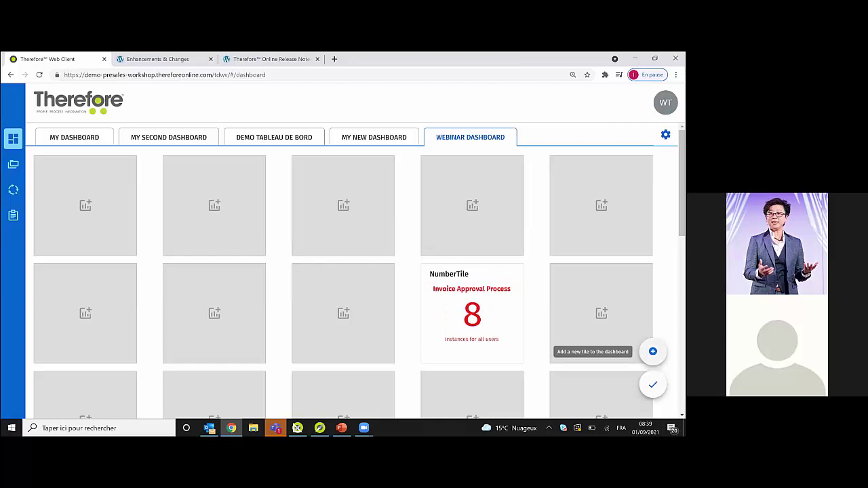
- Add a new Shortcut-links Tile and bring up its configuration form at the Title field
click(653, 352)
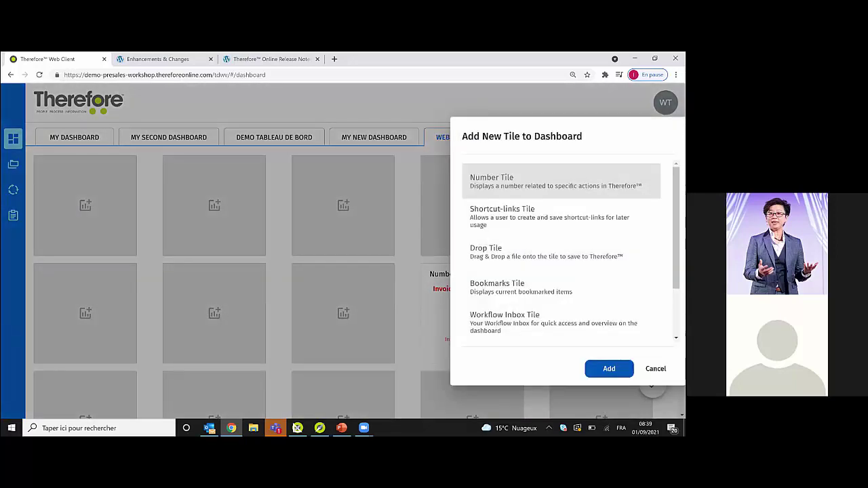
click(573, 217)
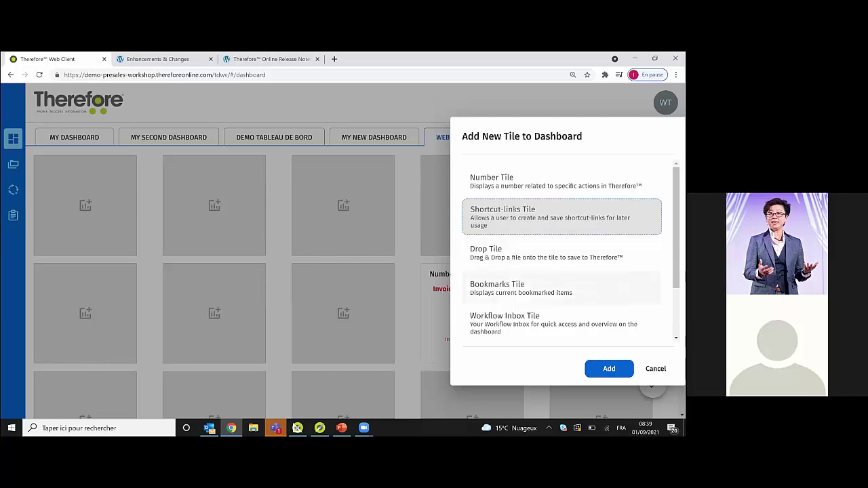
key(Return)
click(535, 200)
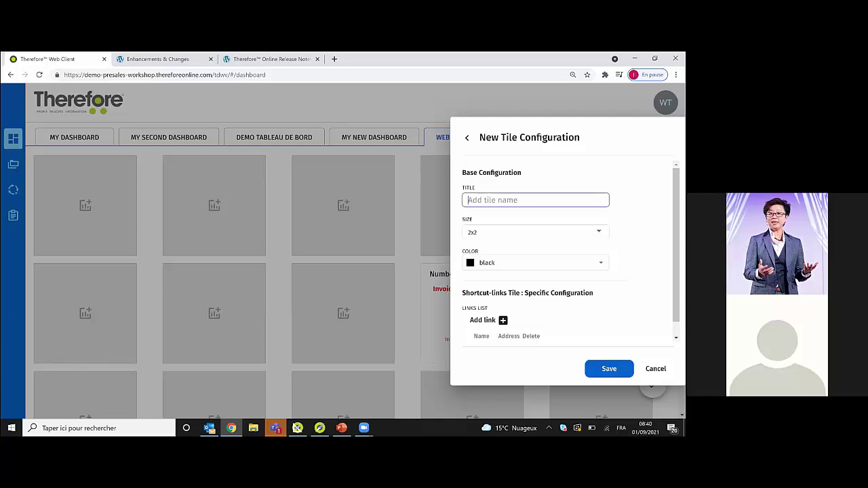
- Title the tile 'My shortcut', keep size 2x2, and colour it green #35d611
text(My shortcut)
key(Tab)
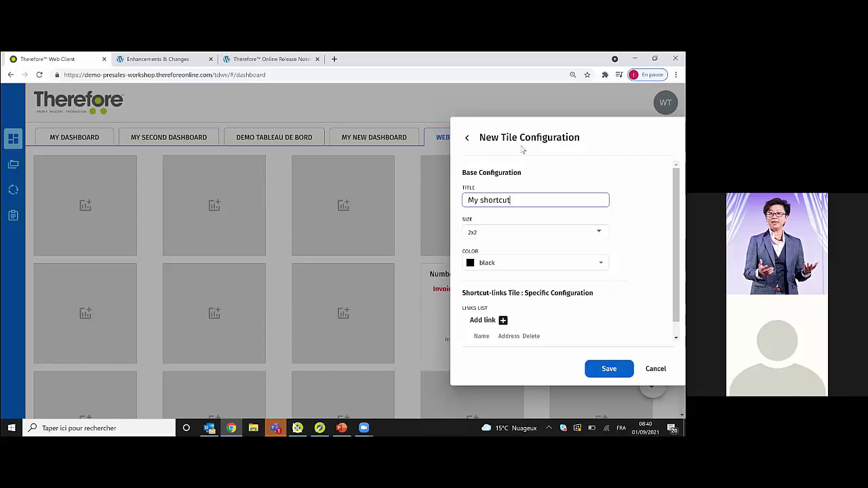
click(528, 232)
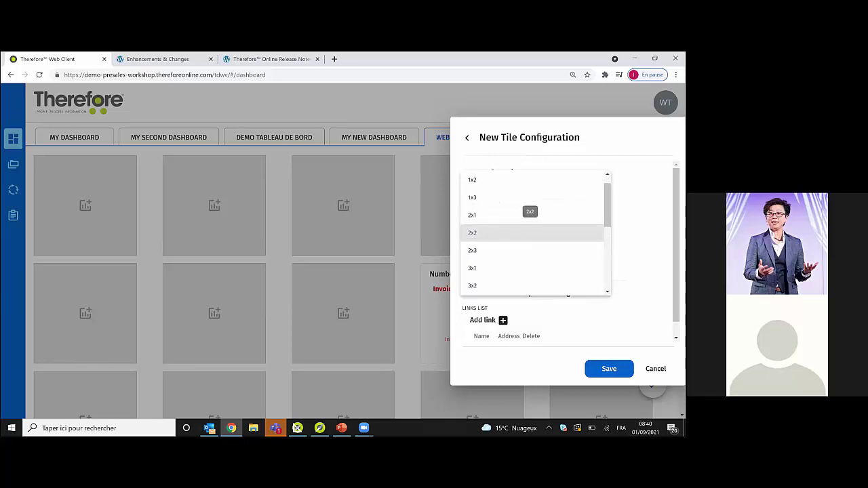
scroll(536, 231, down, 1)
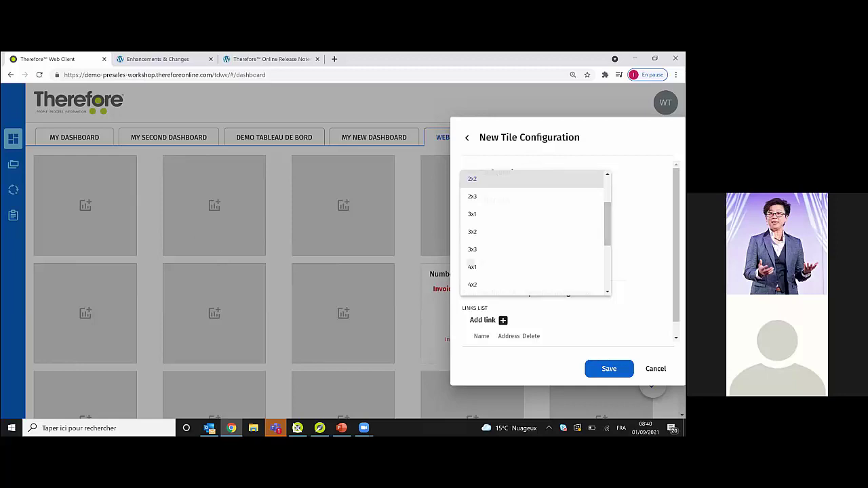
key(Escape)
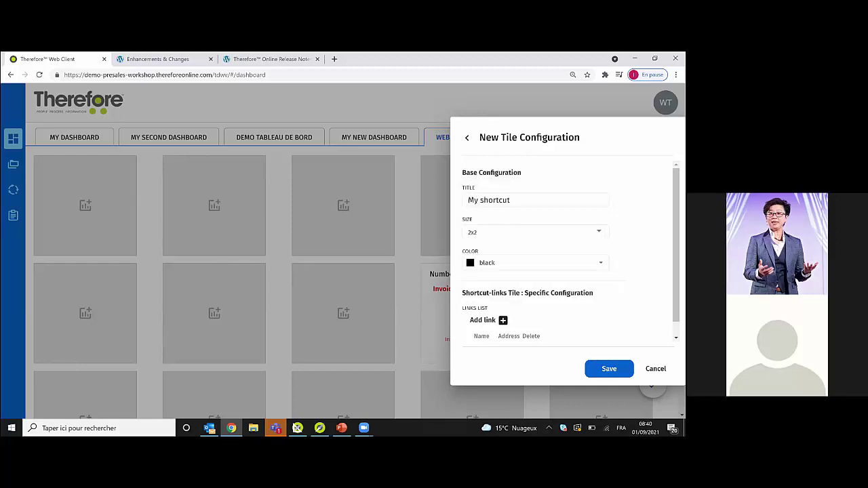
click(535, 263)
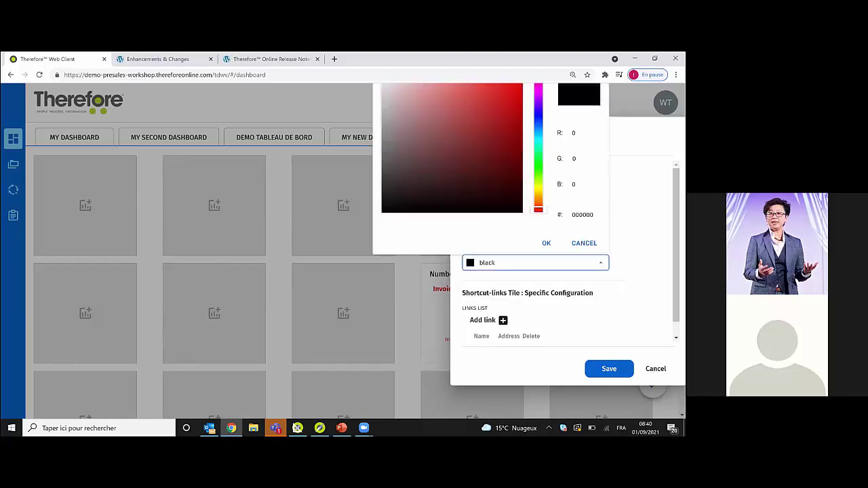
click(538, 167)
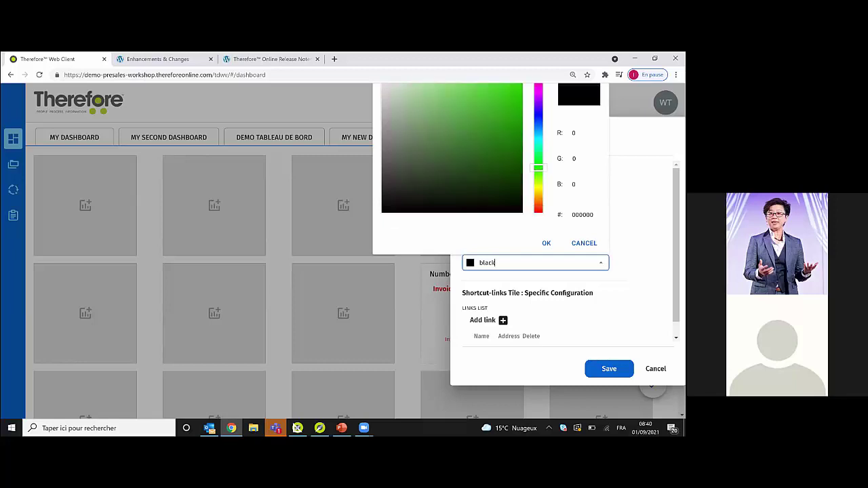
click(511, 89)
click(546, 243)
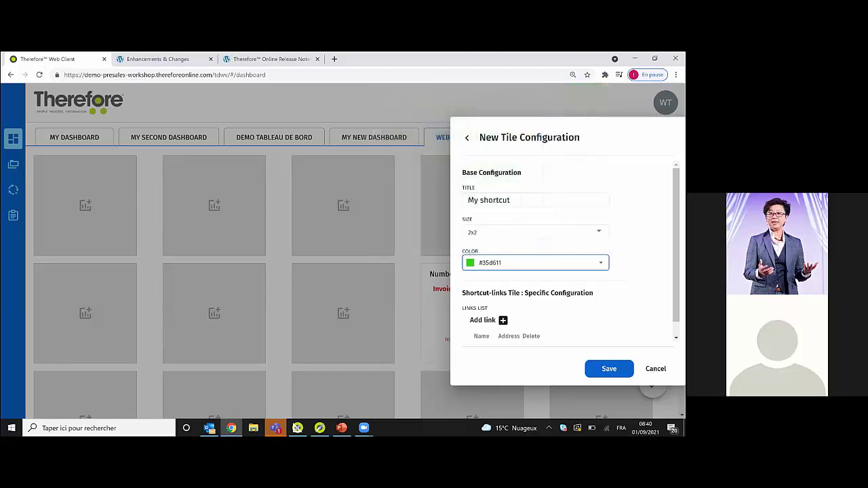
scroll(570, 258, down, 1)
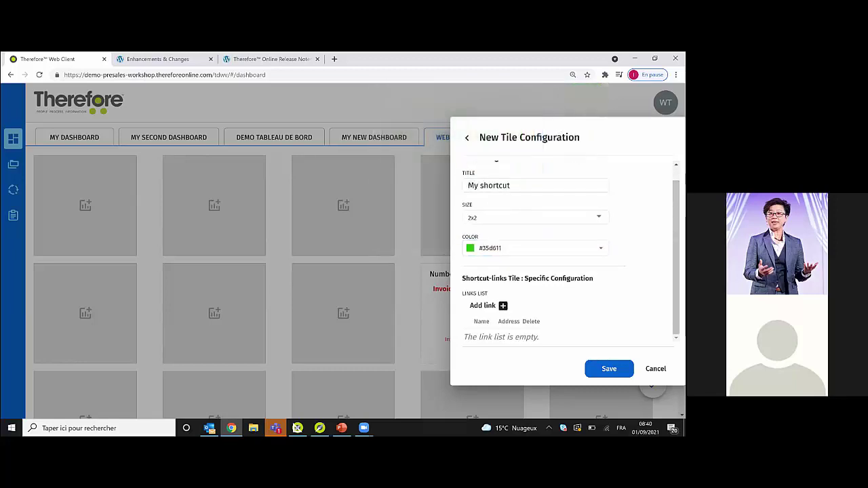
- Add a new link row to the My shortcut tile and fill its Address with the Therefore help page URL
click(491, 307)
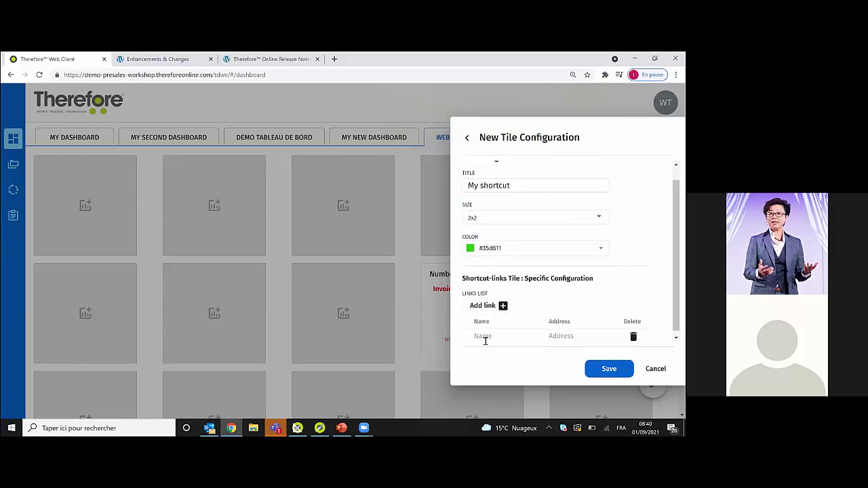
click(490, 337)
click(561, 336)
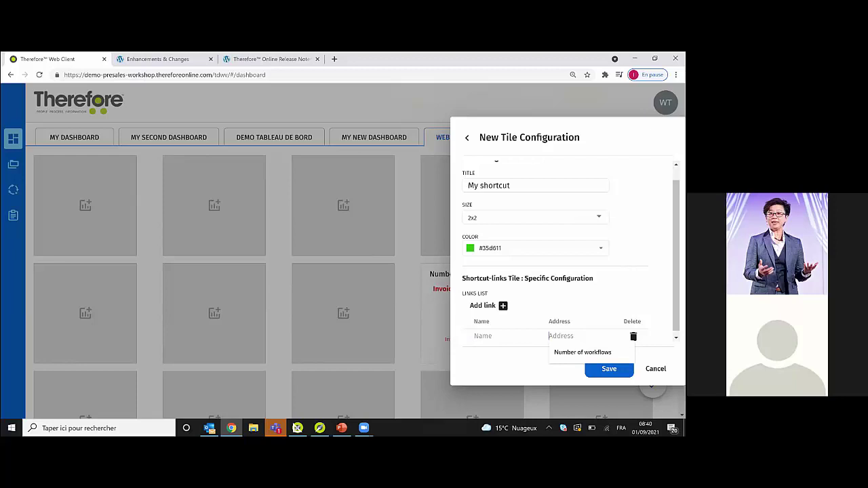
text(htt)
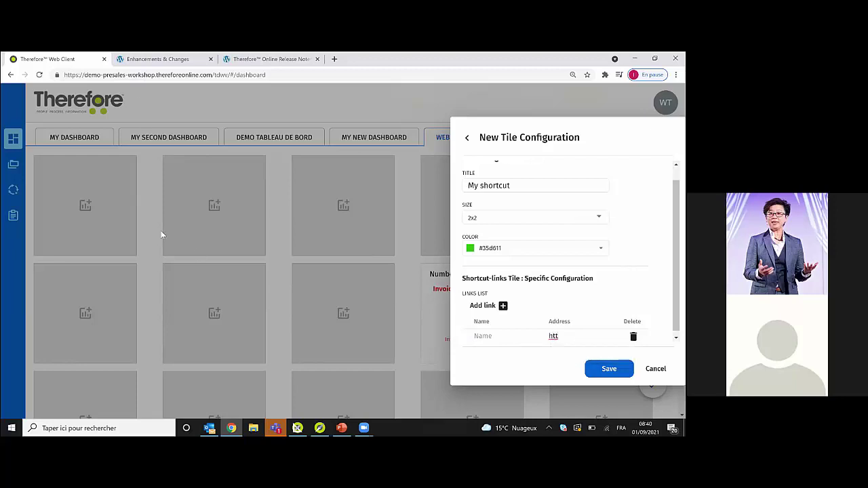
key(ctrl+Tab)
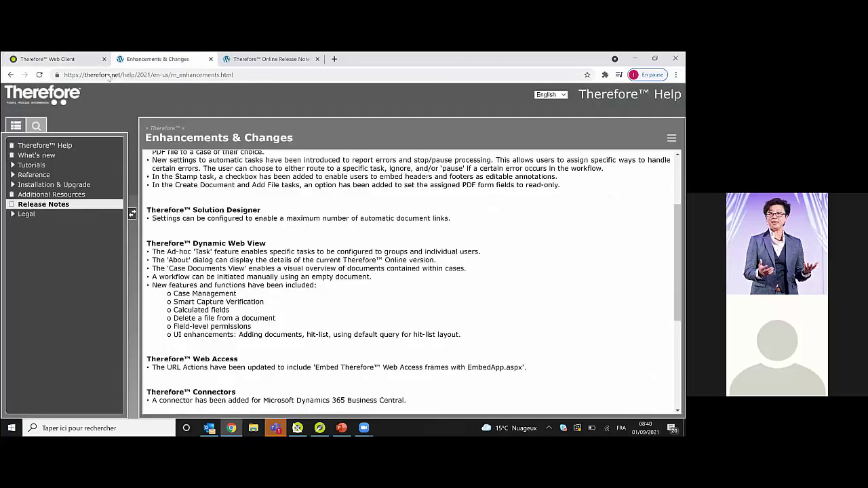
click(107, 74)
key(ctrl+shift+Tab)
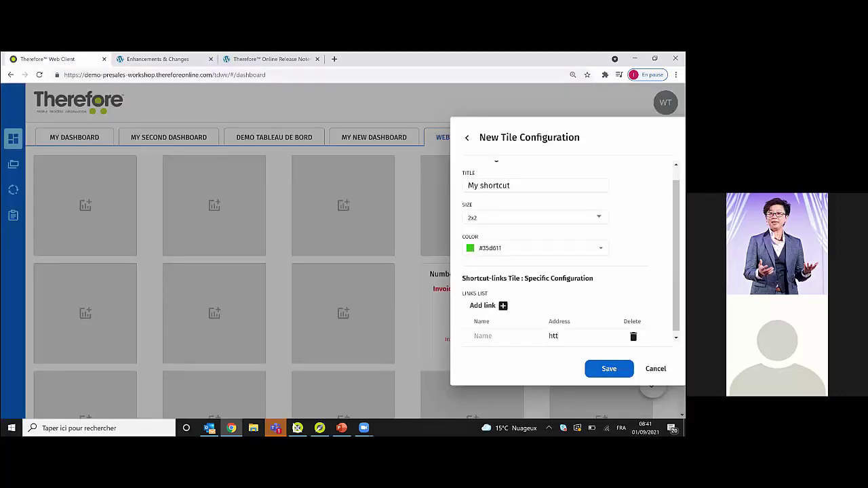
key(ctrl+a)
- Name the link 'Therefore Help WP', save the tile, and finish editing the dashboard
click(491, 337)
text(Trends)
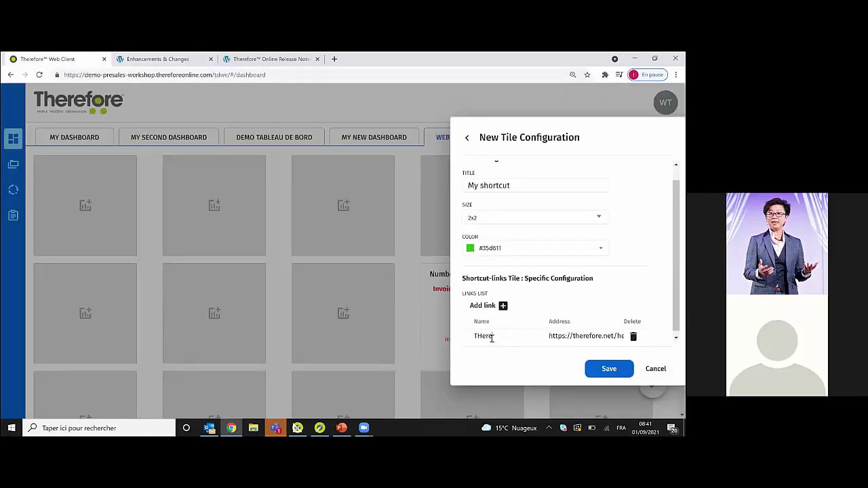
key(BackSpace)
key(BackSpace)
key(BackSpace)
key(BackSpace)
key(BackSpace)
text(herefore Help WP)
click(609, 368)
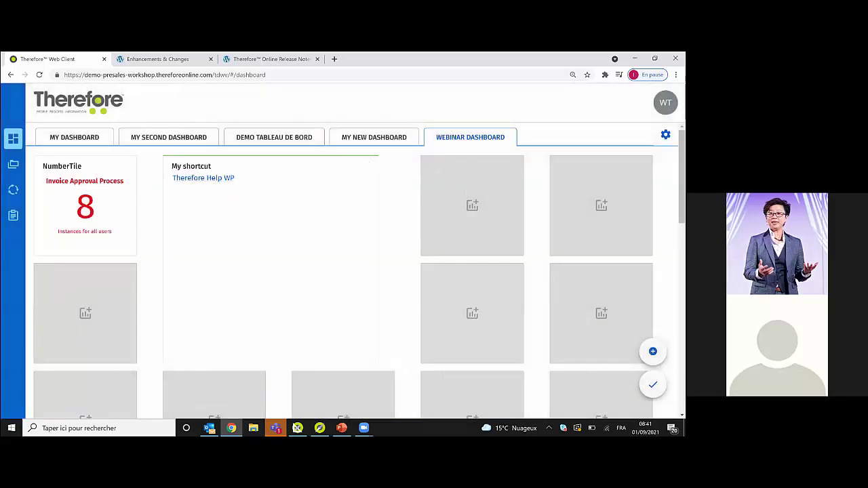
click(652, 385)
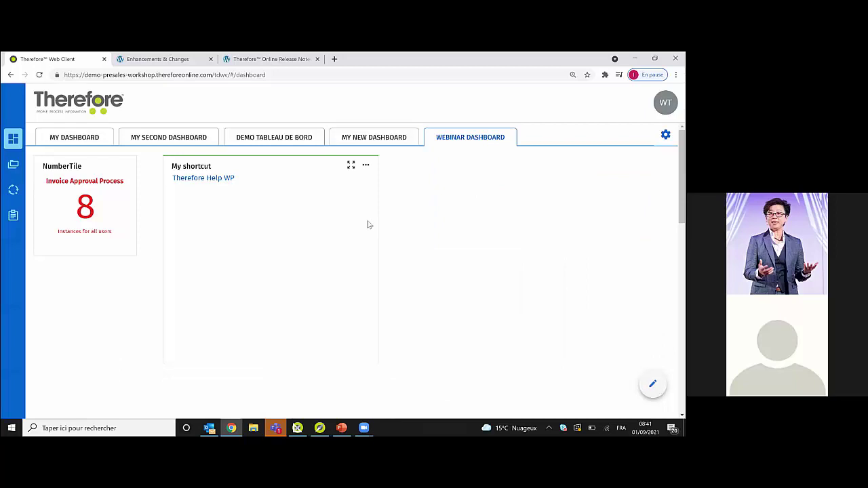
- Open the Therefore Help WP link's help page, then return to the Web Client dashboard tab
click(212, 178)
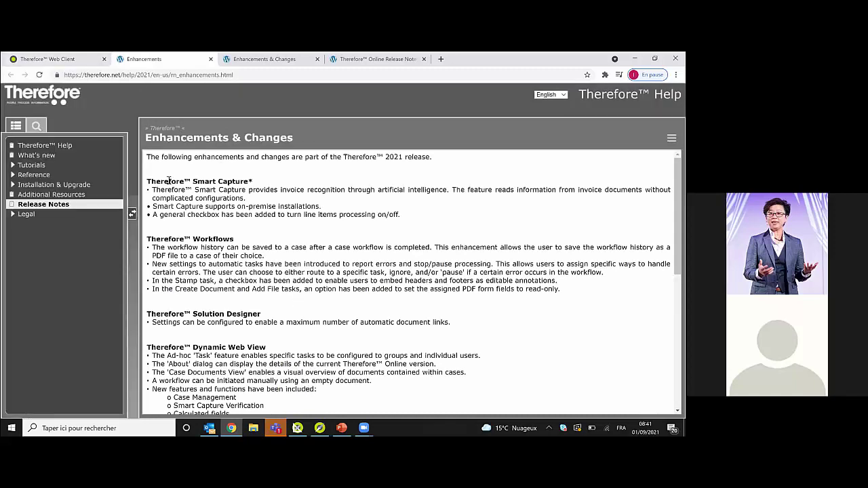
click(86, 56)
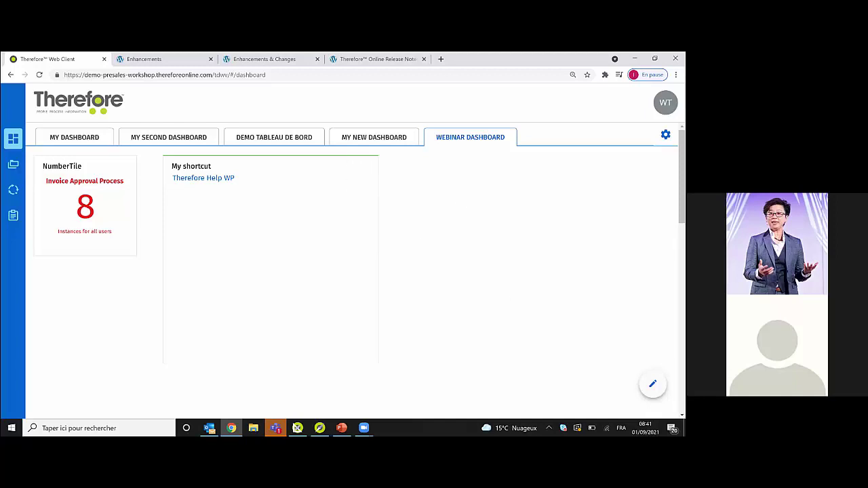
- Switch the Webinar Dashboard to edit mode and try dragging the NumberTile, leaving the layout unchanged
click(652, 384)
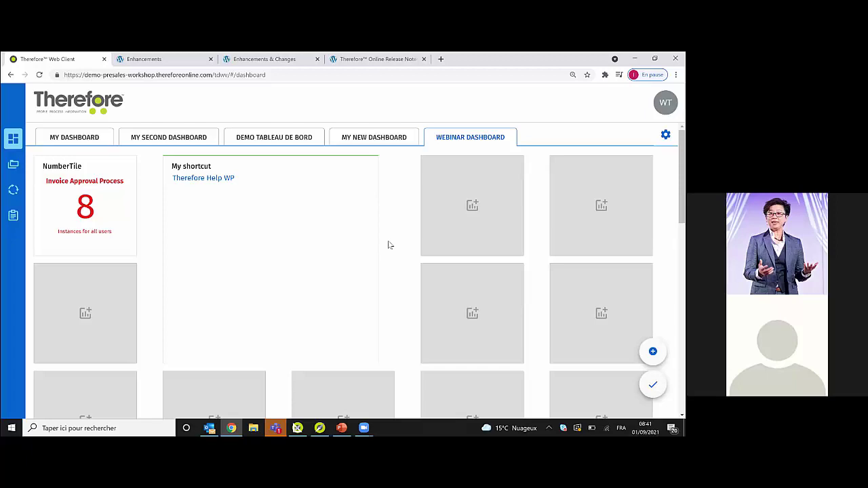
mouse_move(111, 223)
drag(116, 207, 136, 201)
mouse_move(326, 243)
mouse_move(98, 218)
- Add a new Drop Tile titled 'Save new invoice'
click(652, 352)
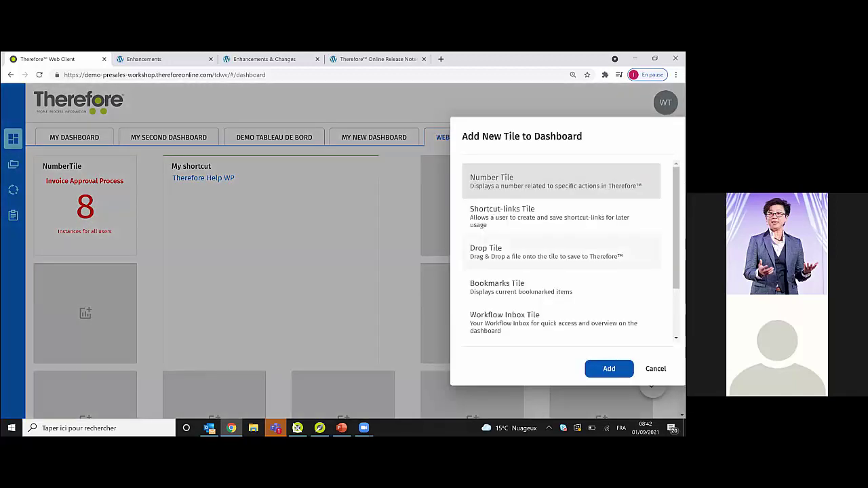
click(562, 251)
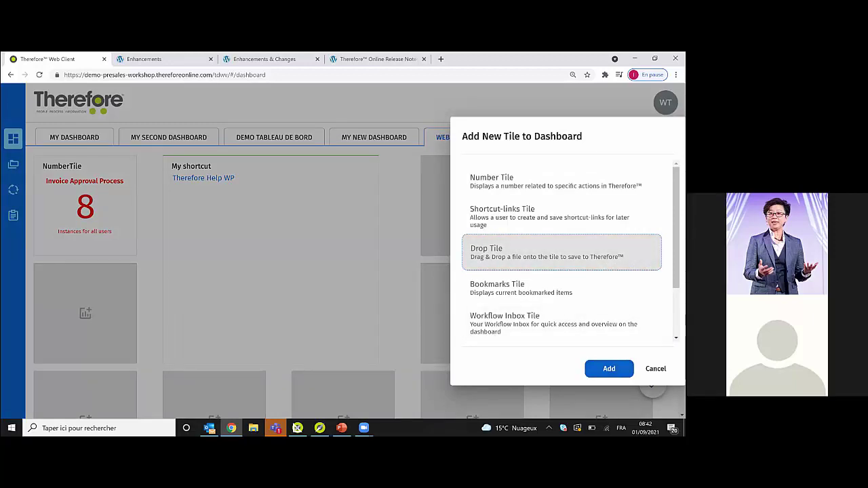
key(Return)
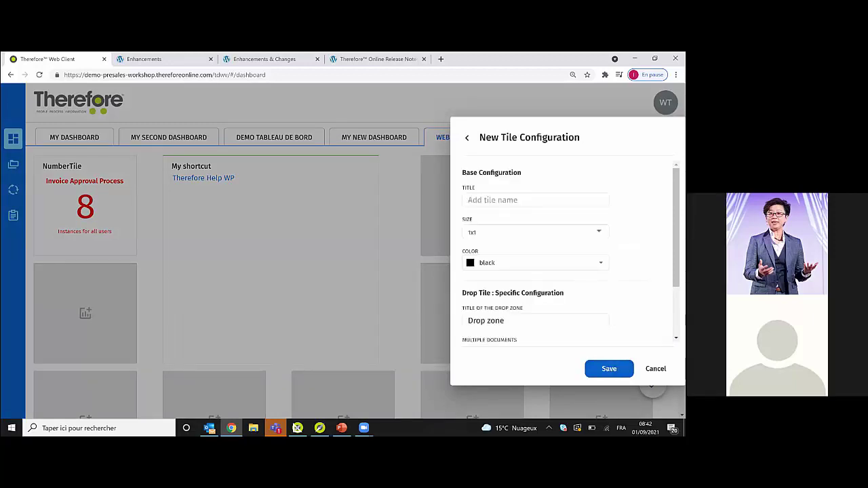
click(514, 199)
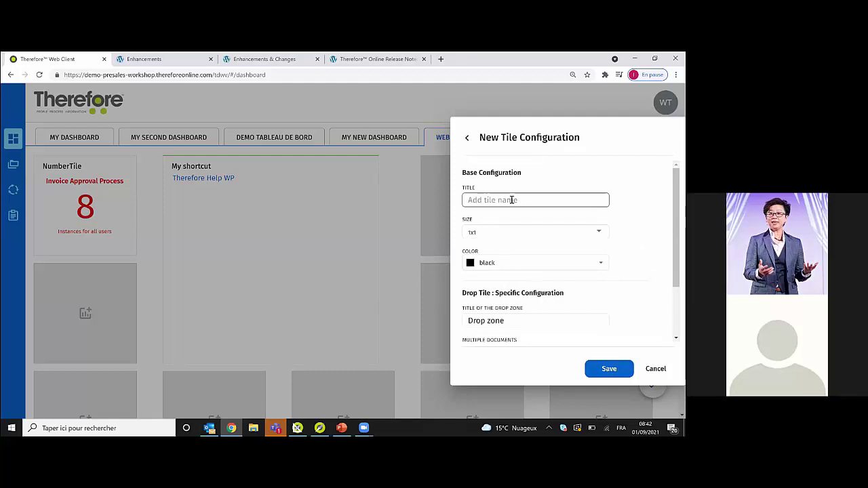
text(Sa)
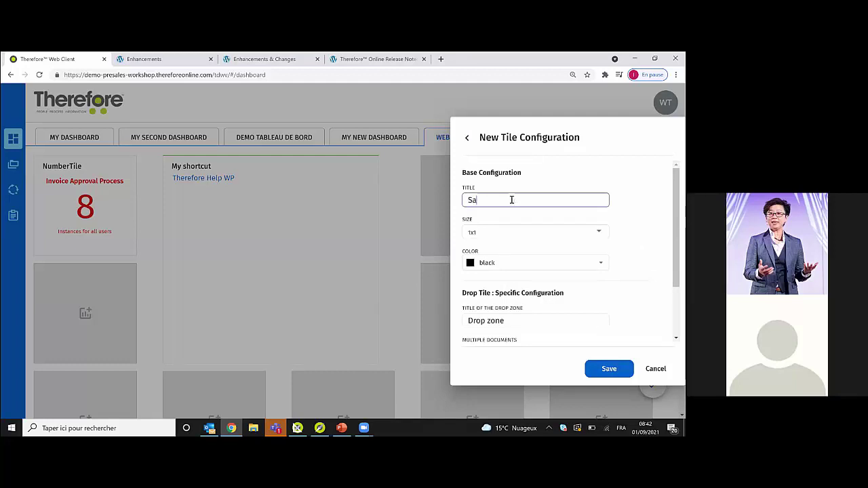
text(ve new invoice)
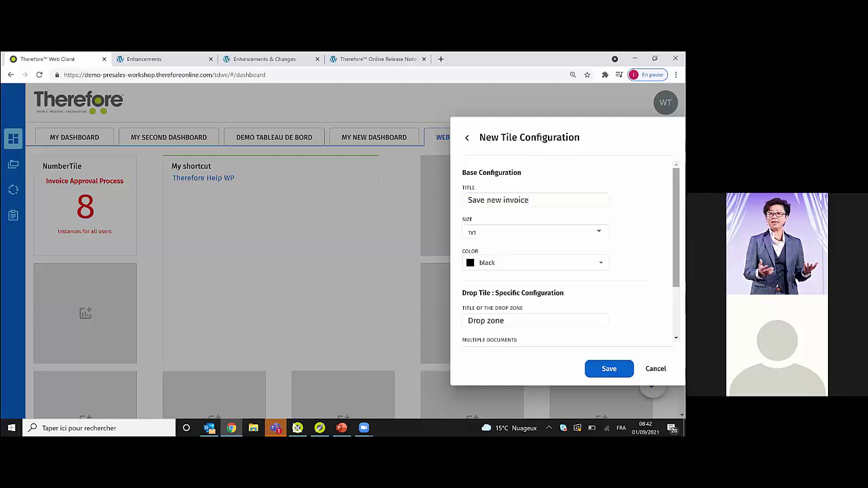
- Set the drop tile's Category to Smart Capture Input
scroll(568, 250, down, 2)
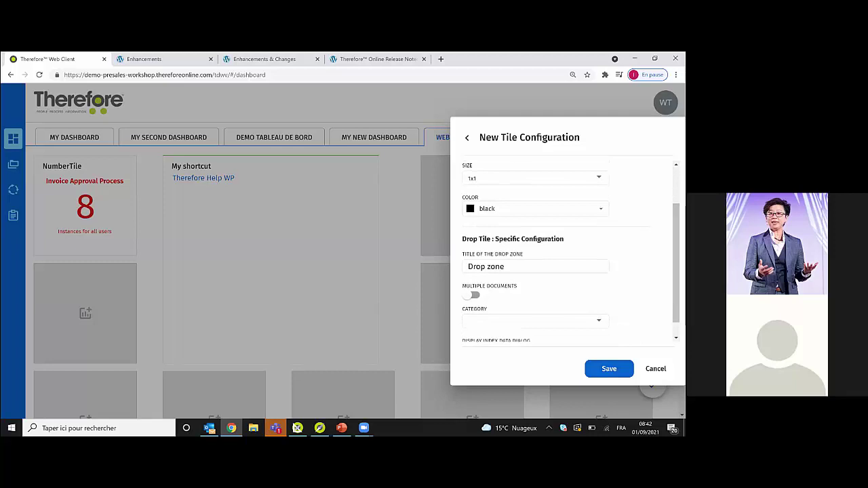
scroll(528, 268, down, 1)
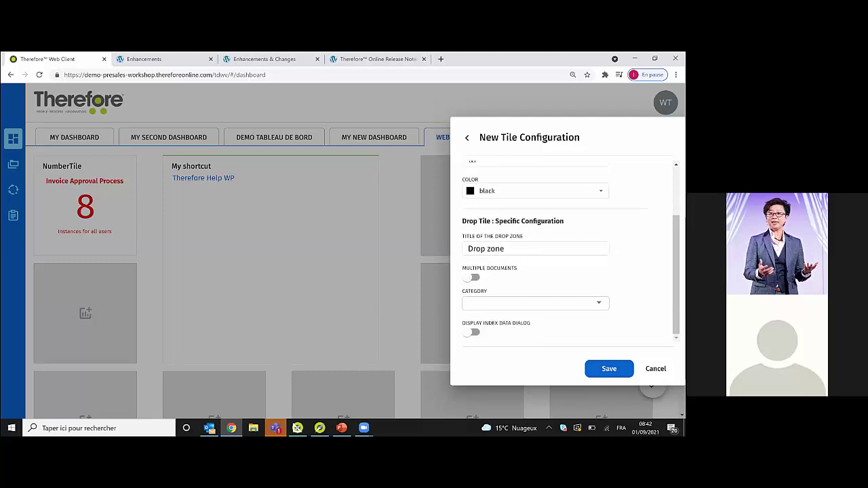
click(536, 303)
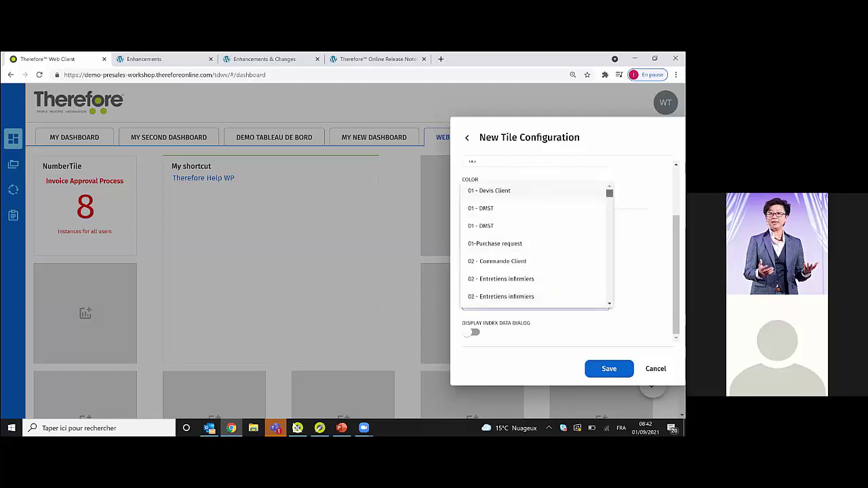
scroll(535, 271, down, 5)
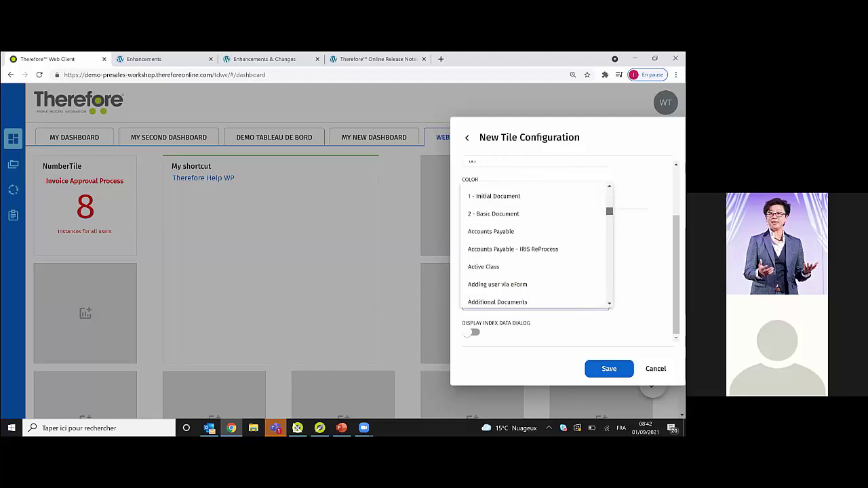
scroll(535, 245, down, 15)
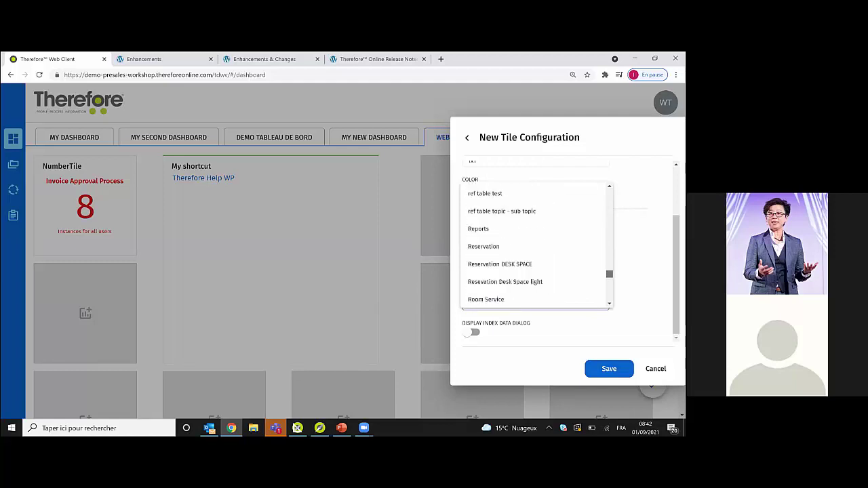
scroll(535, 246, down, 6)
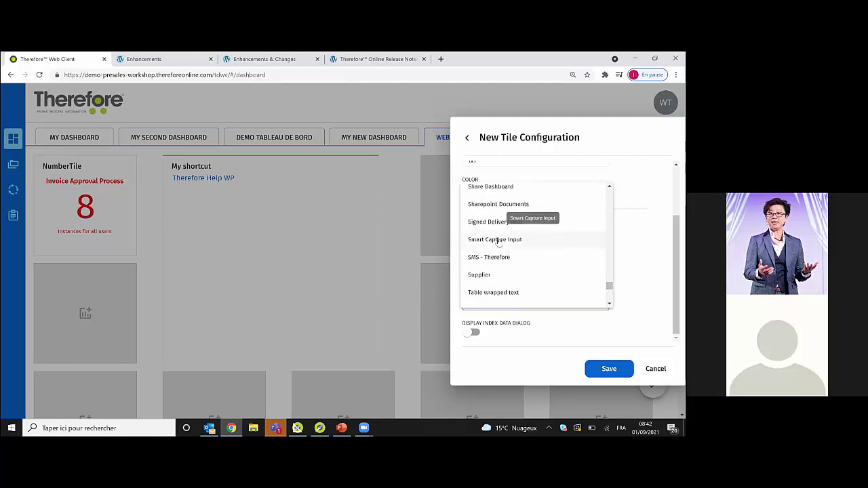
click(499, 240)
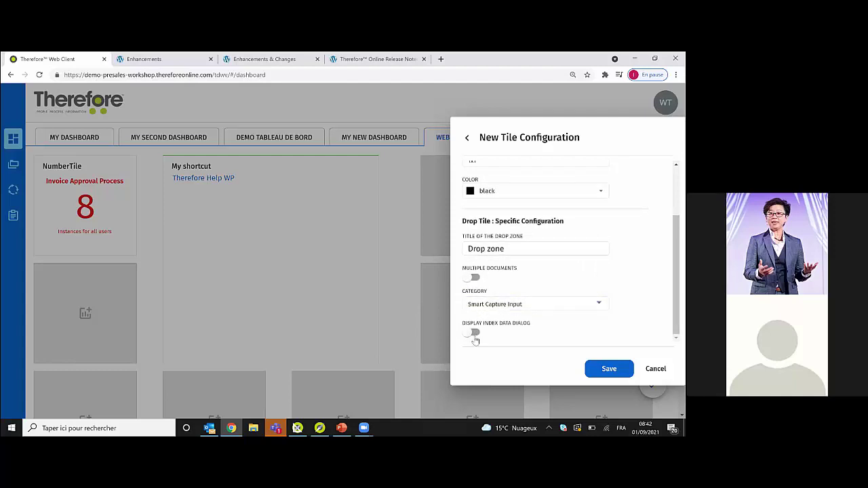
- Leave the index data dialog off and the Drop zone title unchanged, then save the tile
click(475, 336)
click(475, 337)
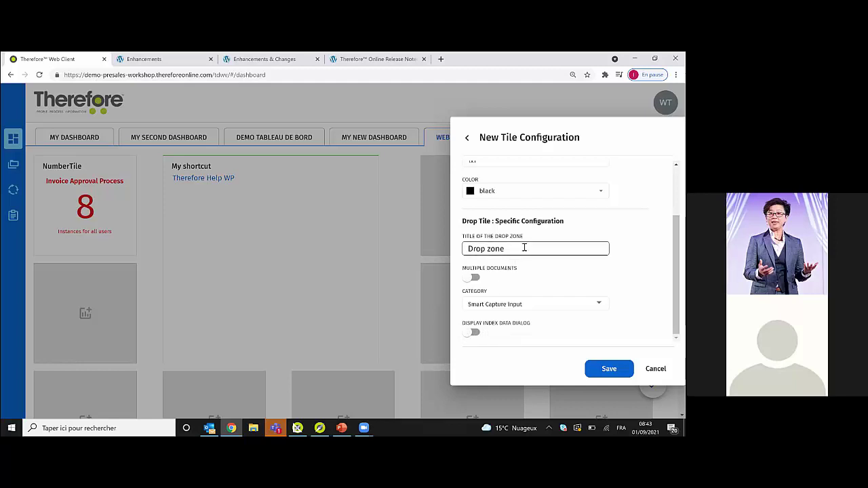
drag(524, 248, 468, 247)
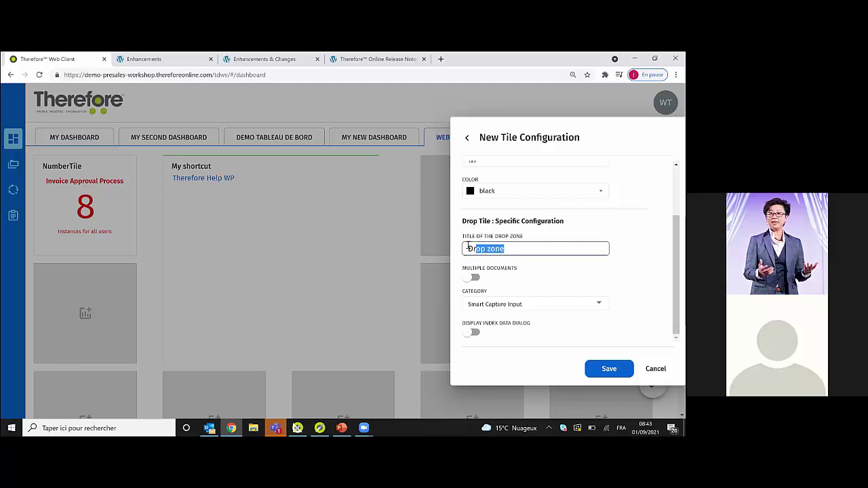
key(End)
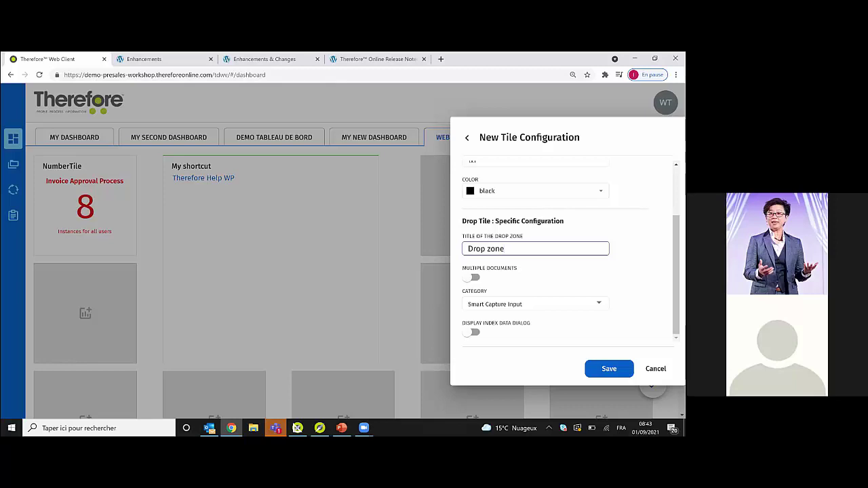
click(609, 368)
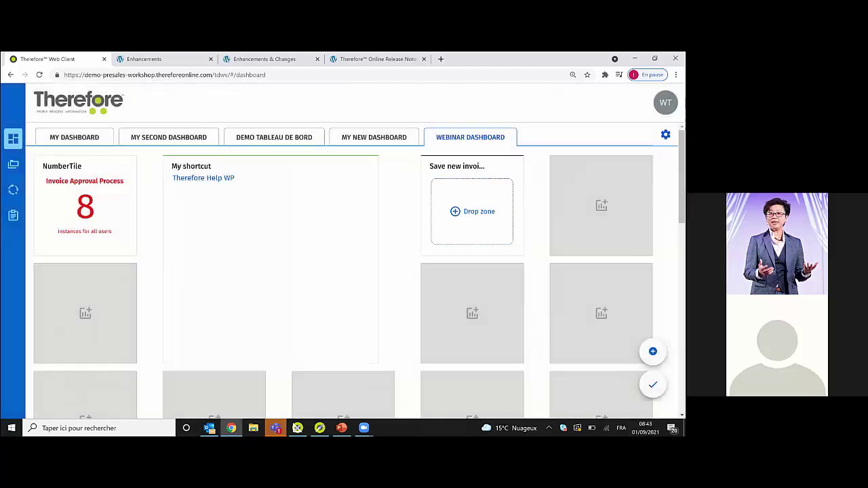
- Exit edit mode, then drag facture_gardena.pdf from the Desktop folder and switch back to the browser
click(652, 385)
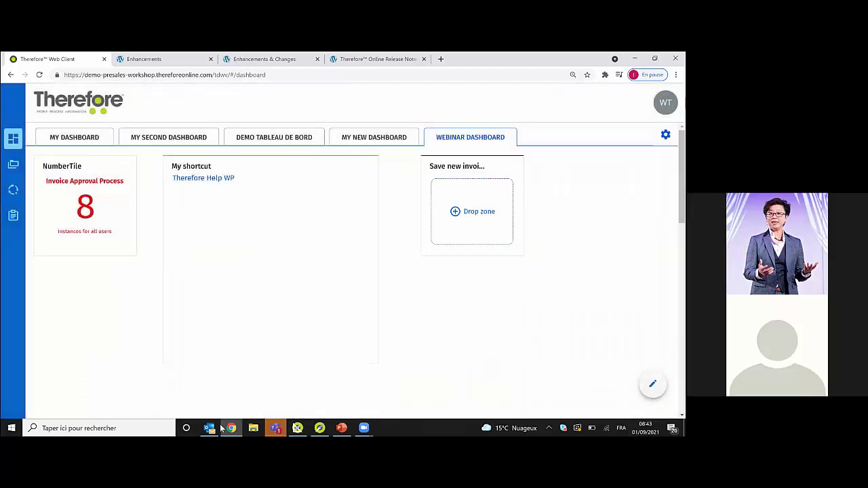
click(253, 427)
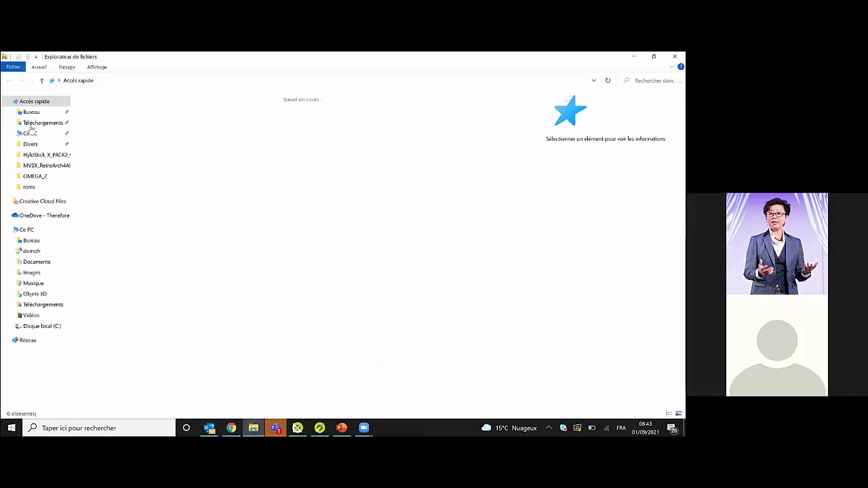
click(36, 122)
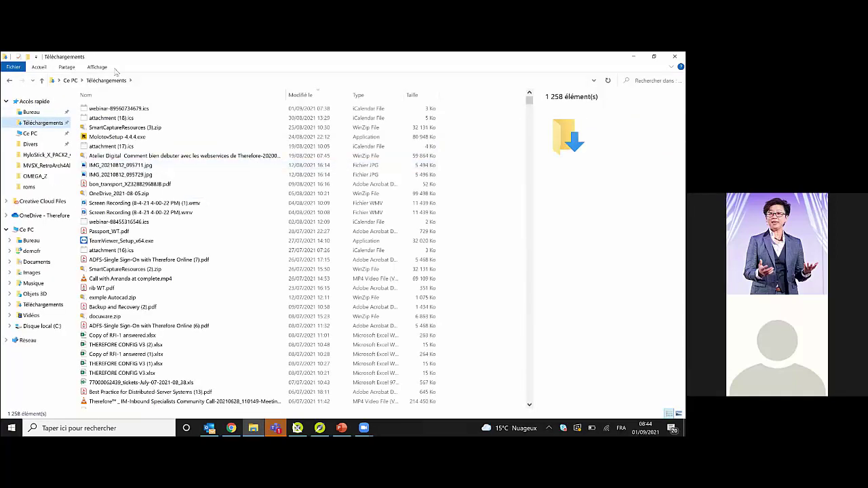
click(15, 112)
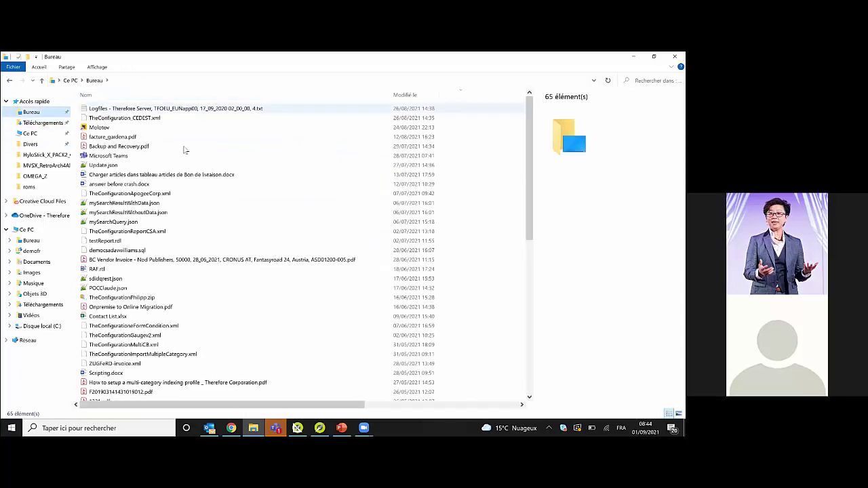
drag(135, 136, 444, 215)
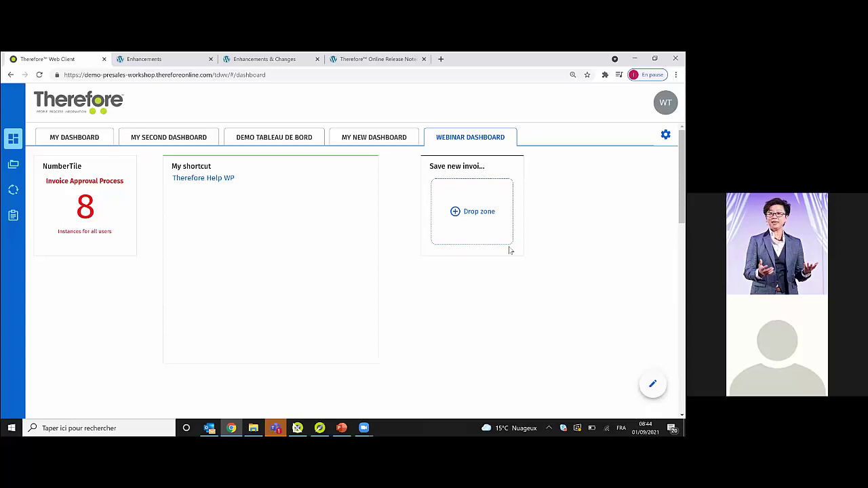
key(alt+Tab)
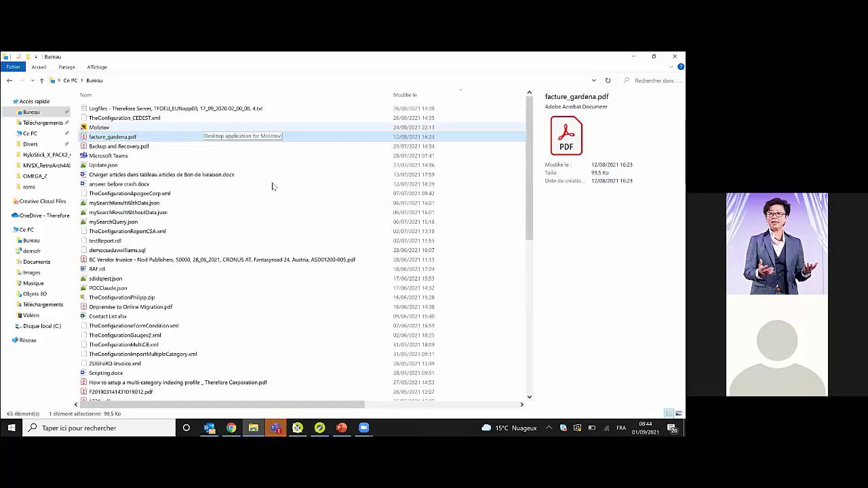
key(alt+Tab)
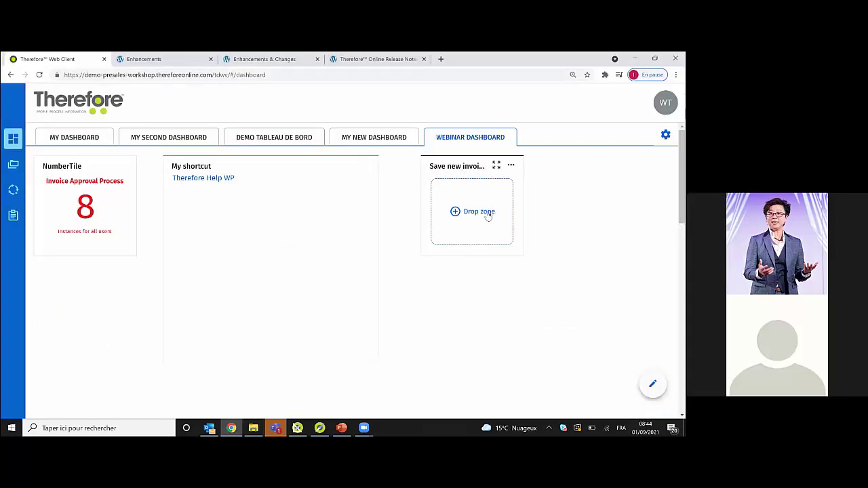
- Enter edit mode and open the Configure tile settings of the Save new invoice drop tile
click(653, 384)
mouse_move(510, 168)
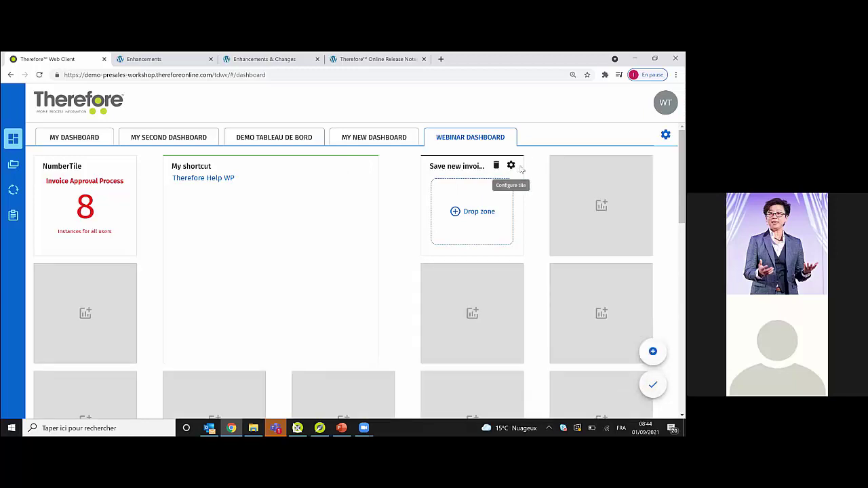
click(512, 166)
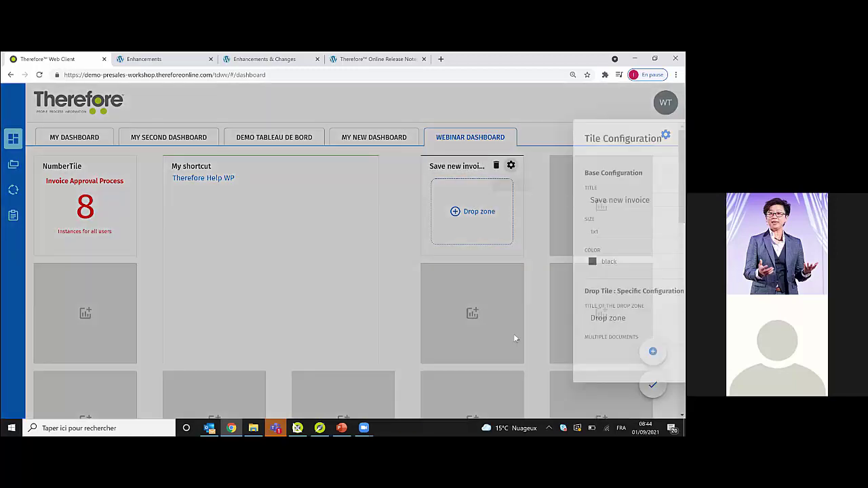
scroll(509, 323, down, 2)
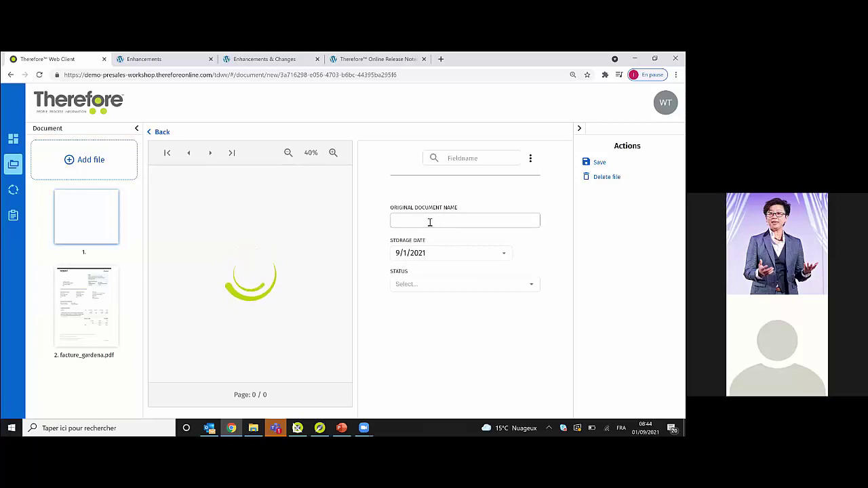
- Discard the unsaved new document via the Repository and return to the Webinar Dashboard
click(507, 282)
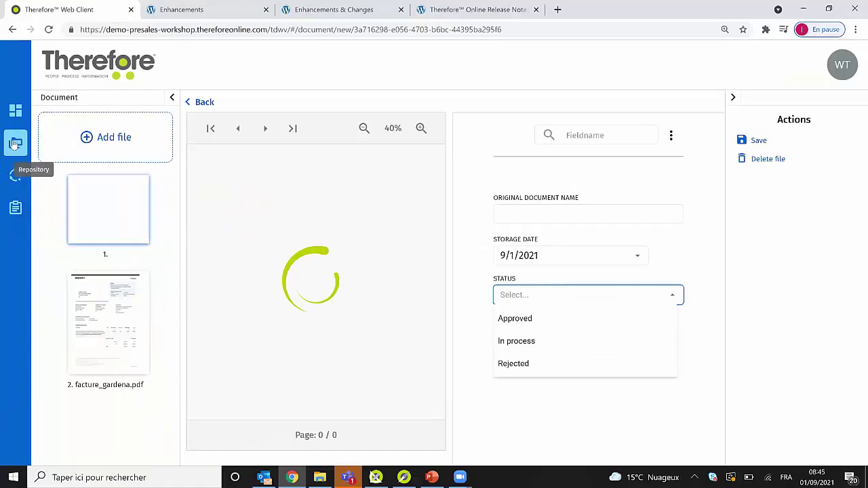
click(15, 143)
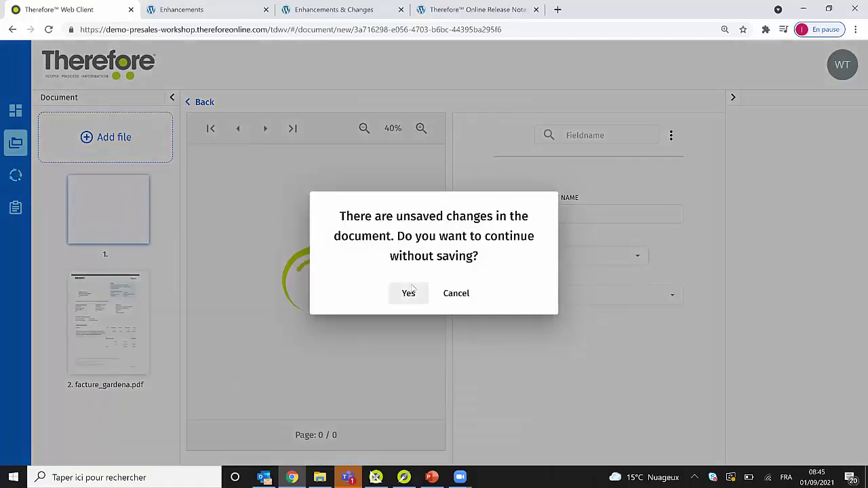
click(409, 292)
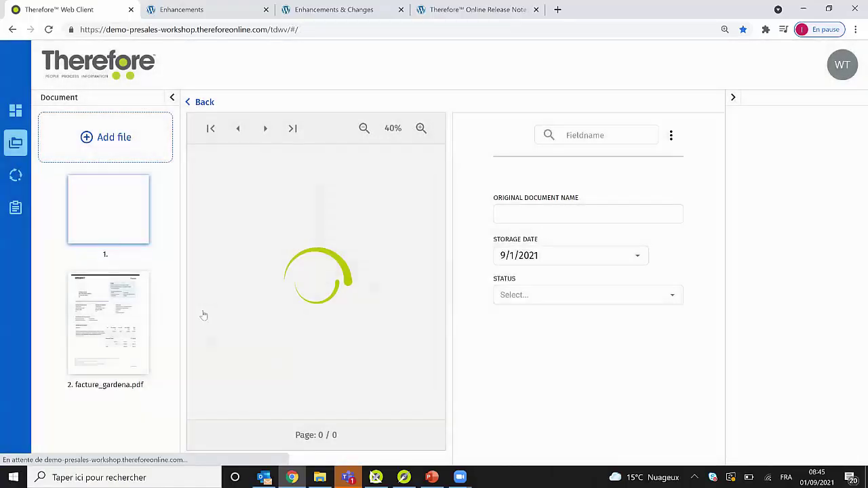
click(15, 110)
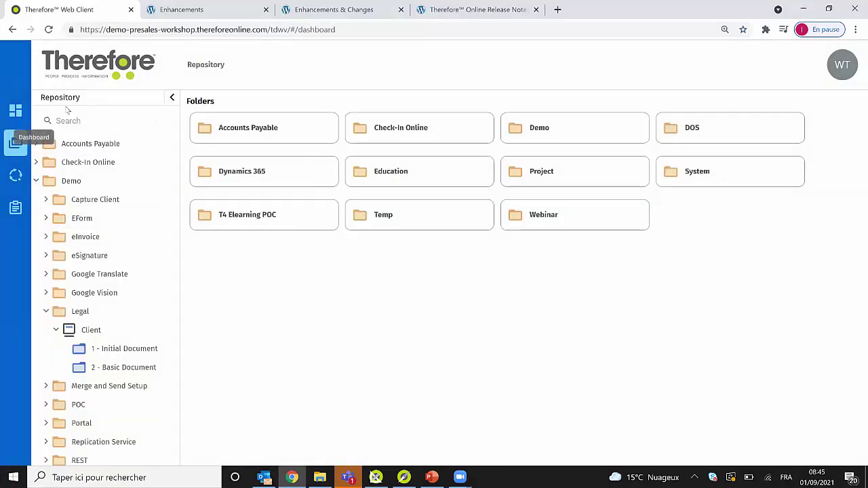
click(595, 110)
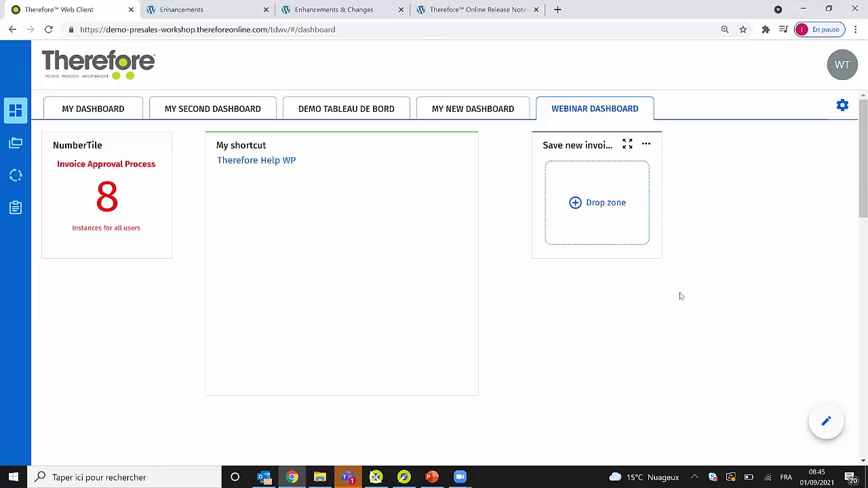
- Add a Bookmarks tile titled 'My bookmarks' with size 3x2 and save it
click(827, 425)
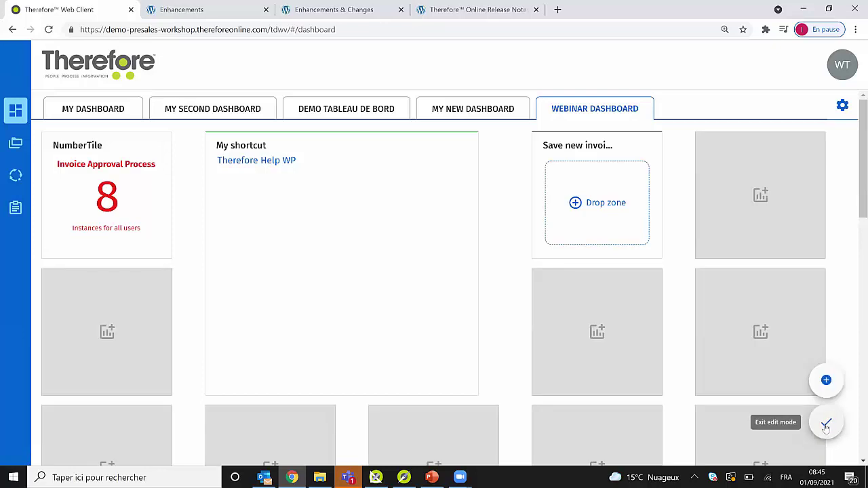
click(827, 380)
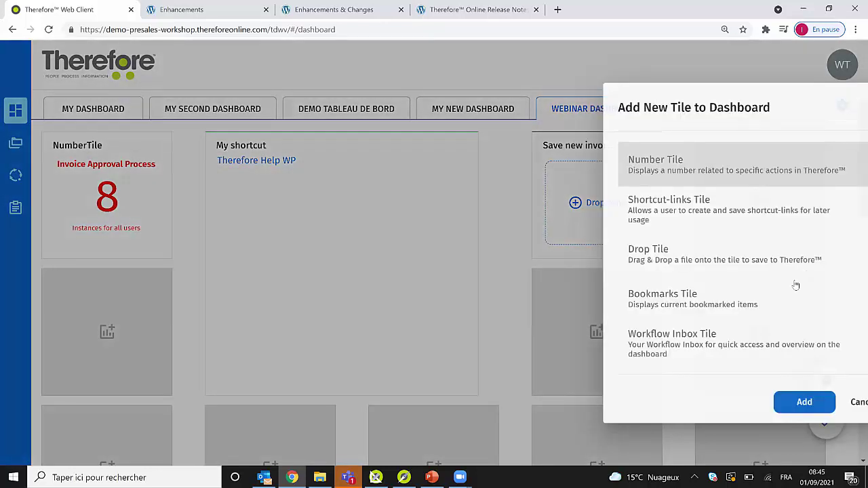
click(790, 300)
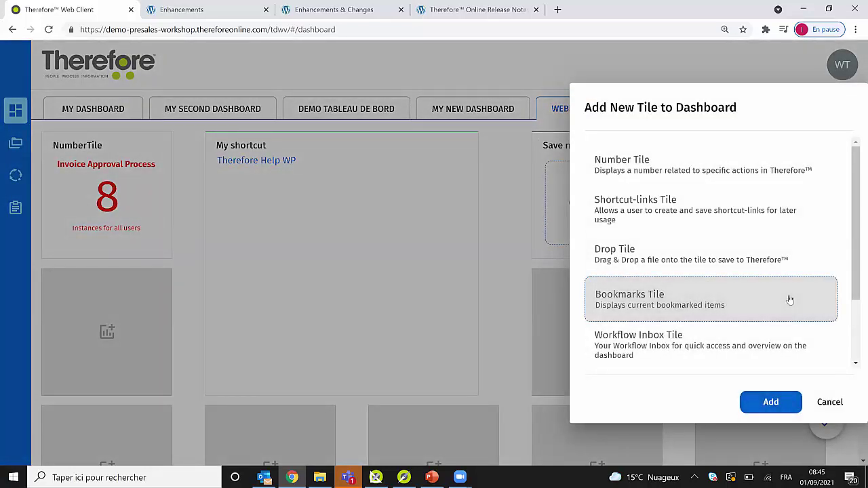
drag(855, 196, 855, 270)
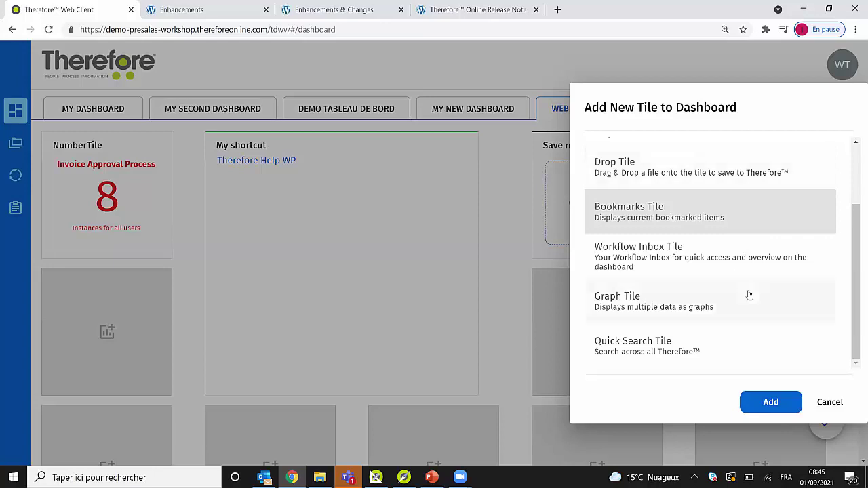
click(772, 401)
click(625, 188)
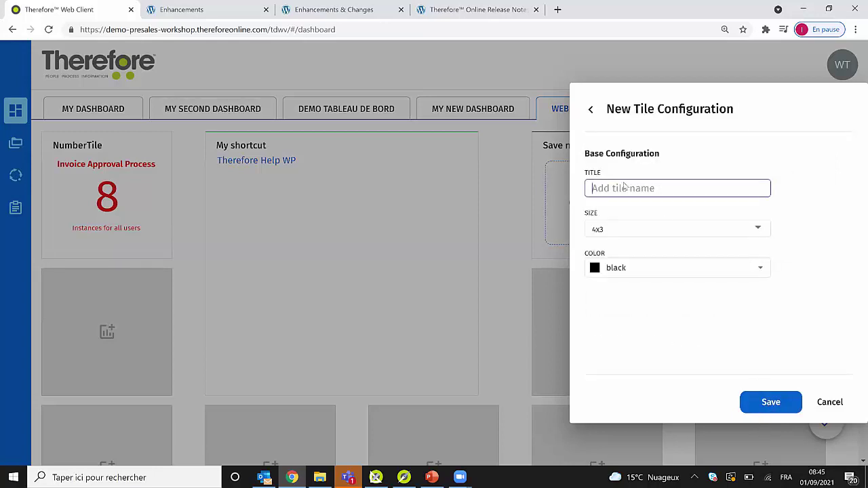
text(My bookmarks)
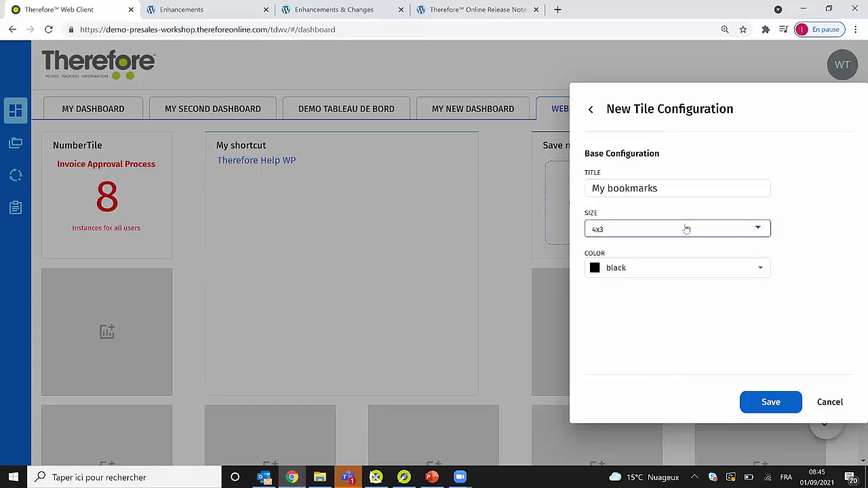
click(685, 227)
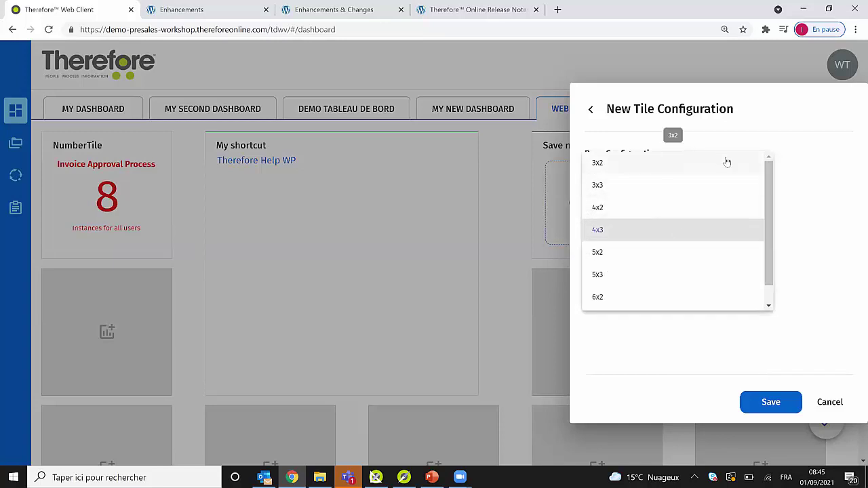
click(700, 163)
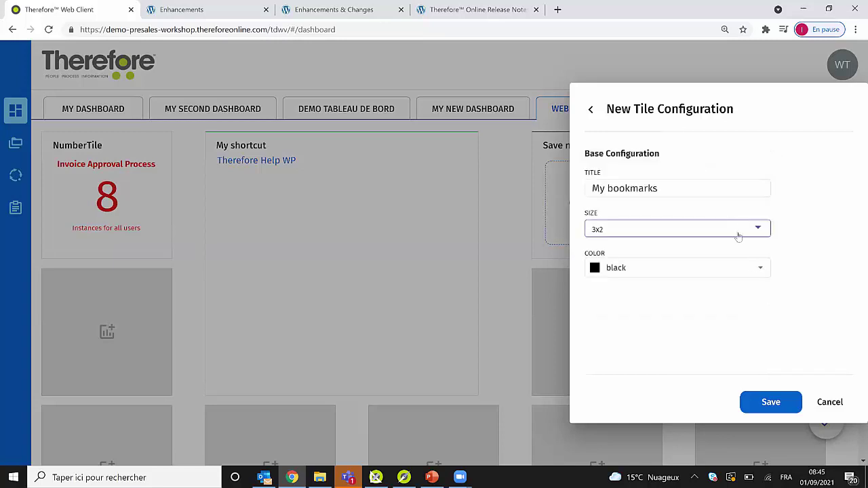
click(771, 402)
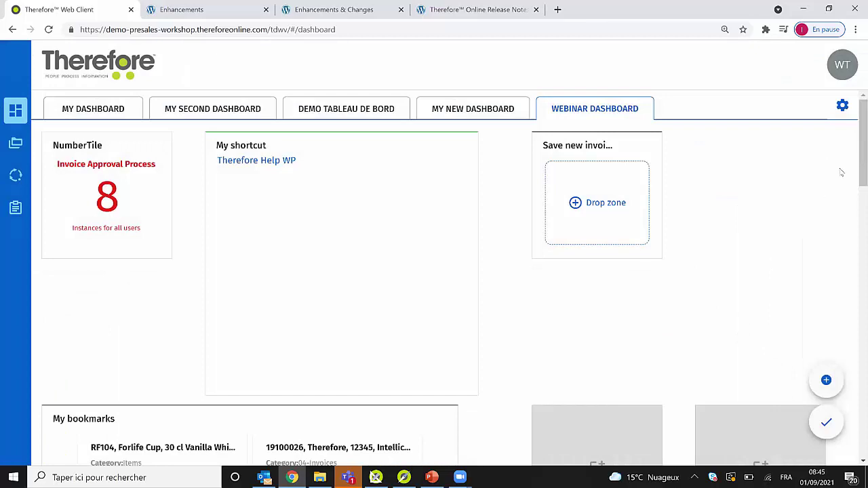
drag(856, 145, 855, 184)
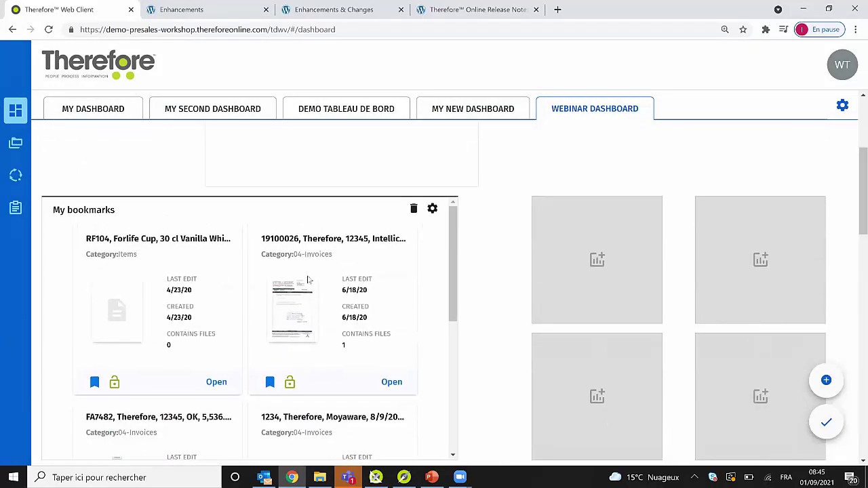
scroll(451, 245, down, 3)
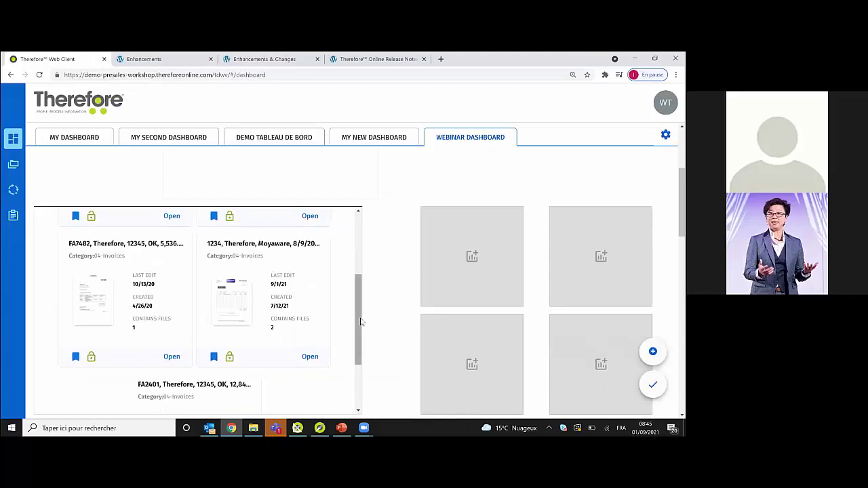
drag(360, 321, 354, 247)
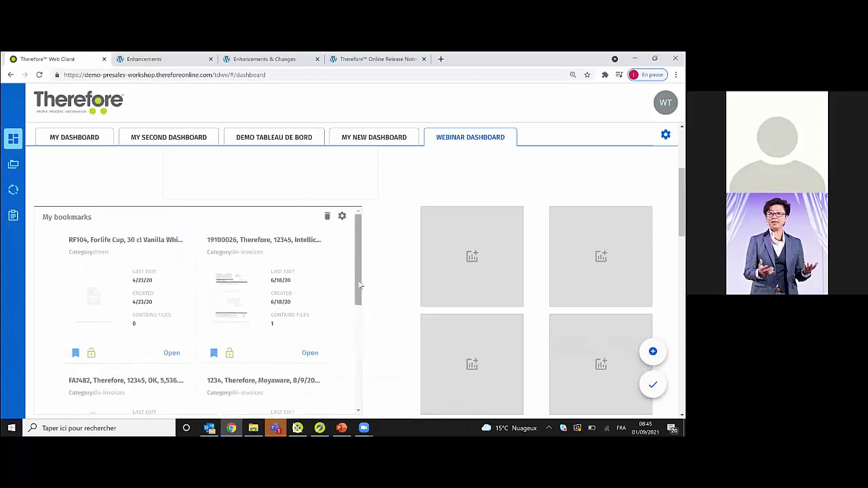
scroll(360, 285, down, 4)
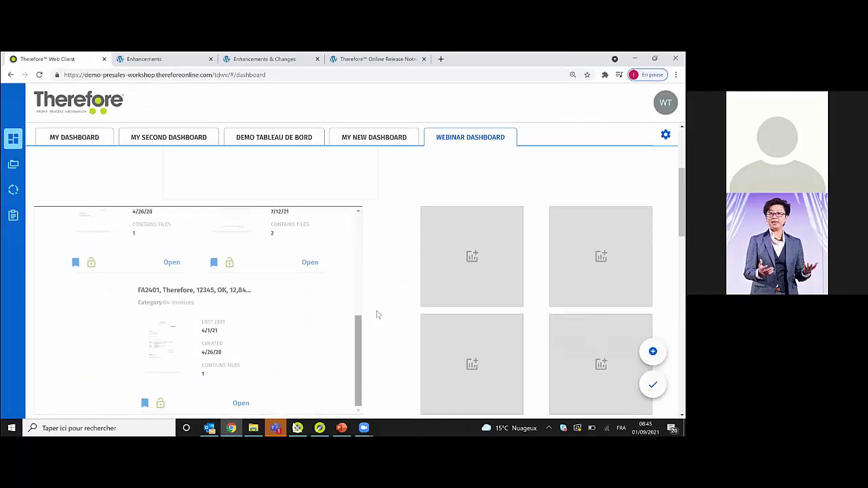
scroll(373, 258, up, 5)
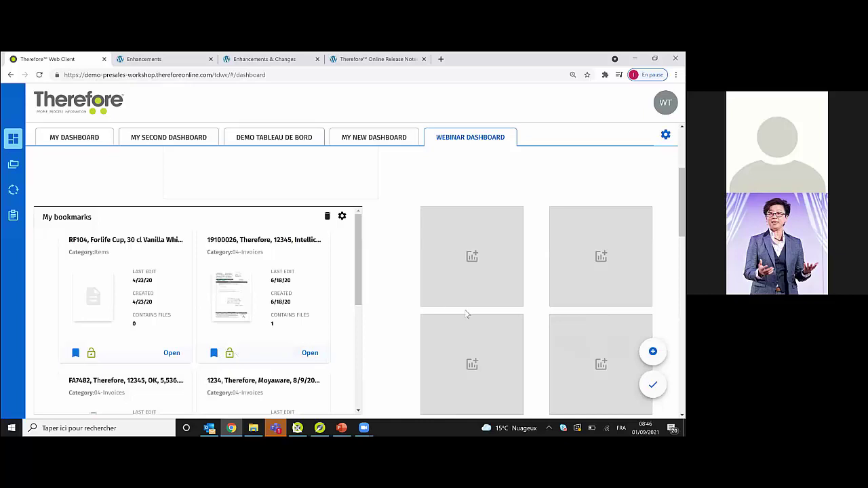
drag(682, 204, 682, 164)
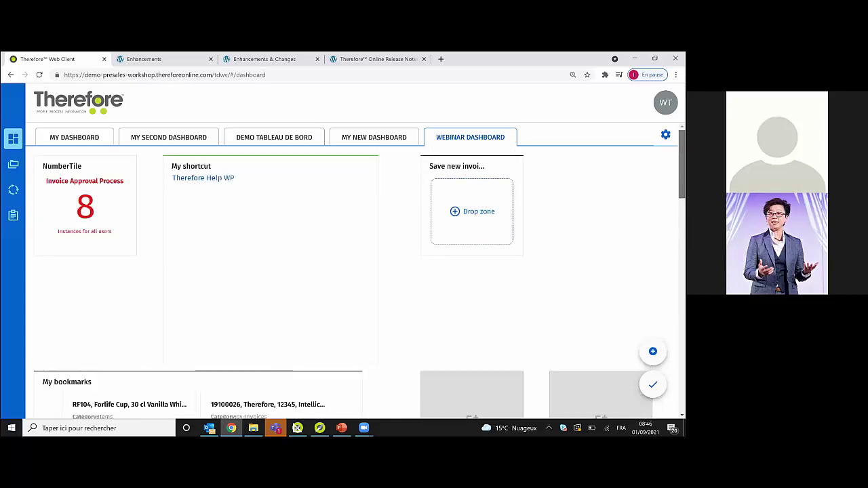
drag(264, 234, 475, 337)
drag(681, 170, 682, 175)
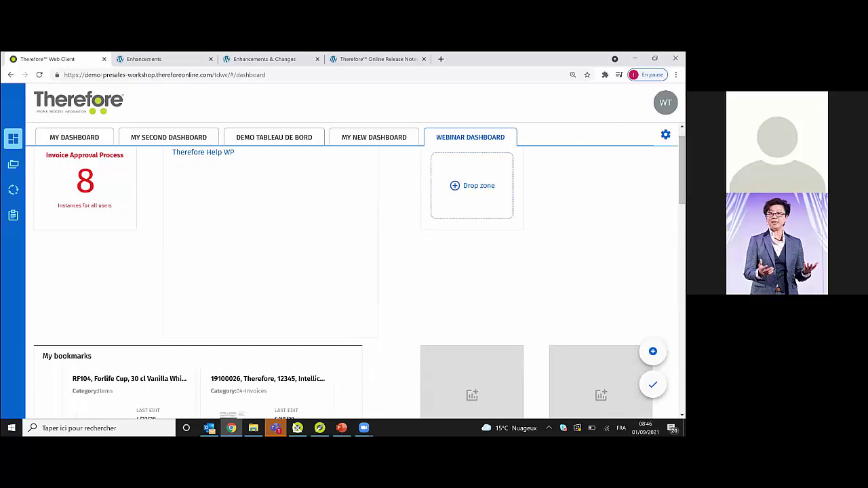
- Add a Workflow Inbox tile titled 'My Smart Capture instances'
click(652, 351)
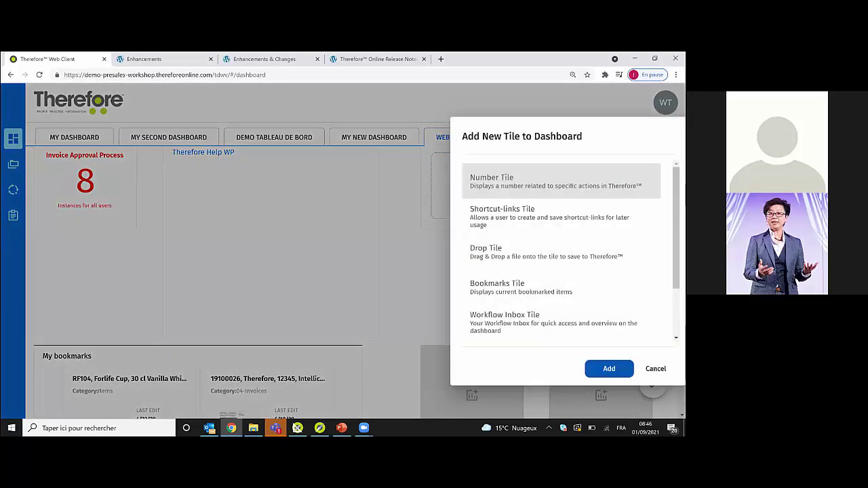
scroll(571, 251, down, 1)
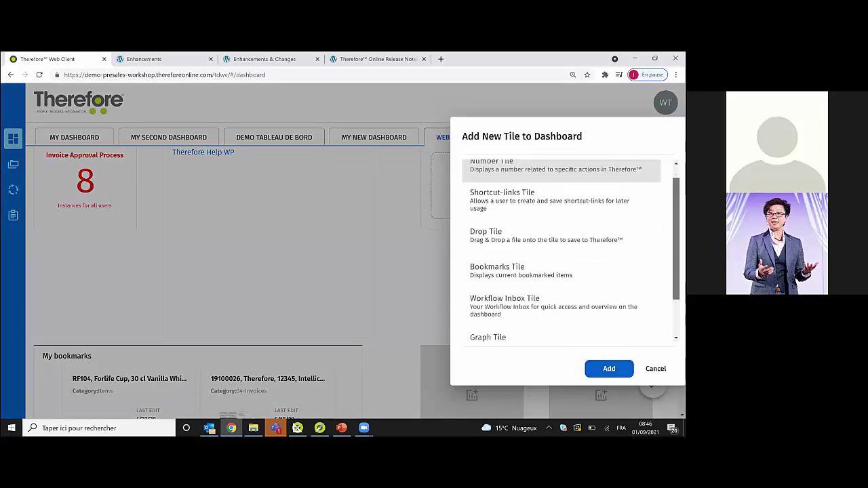
scroll(571, 251, down, 3)
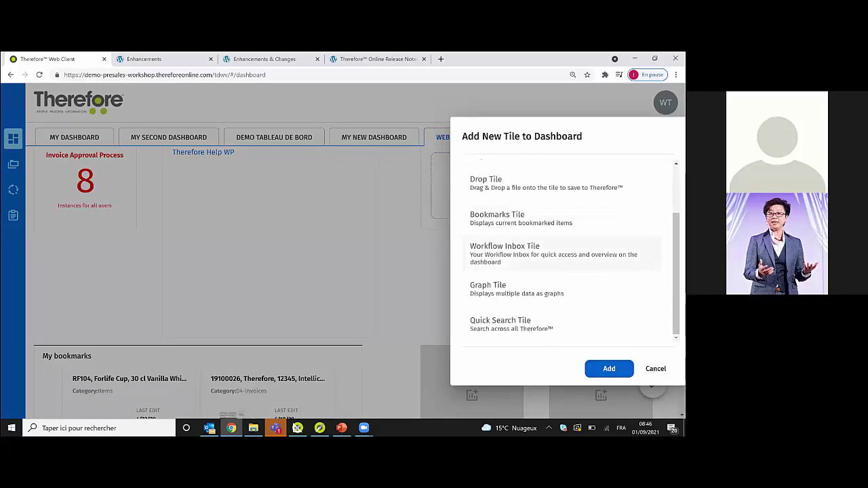
click(561, 255)
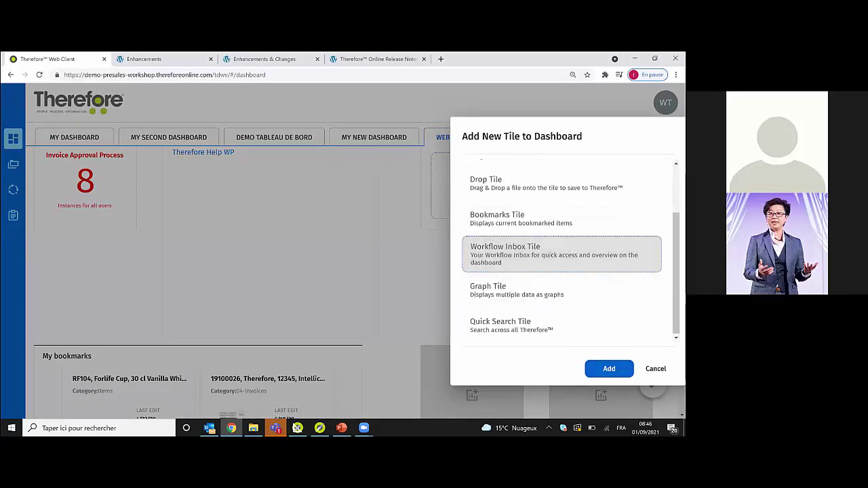
key(Return)
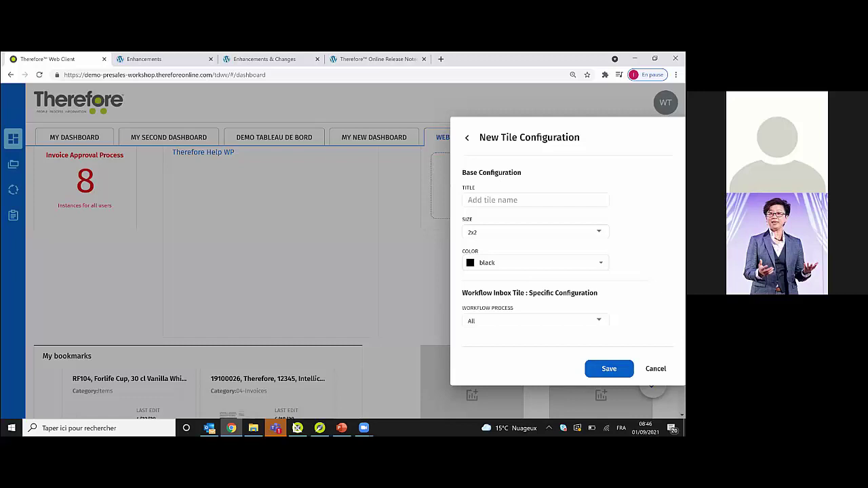
click(535, 200)
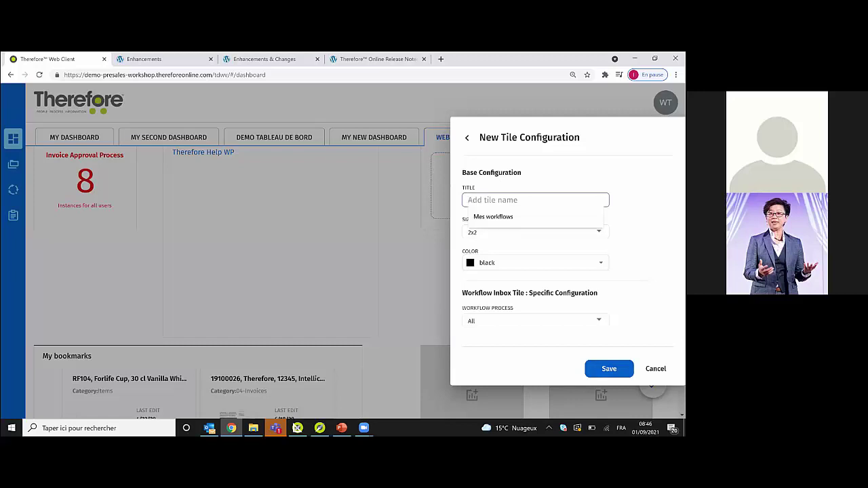
text(My )
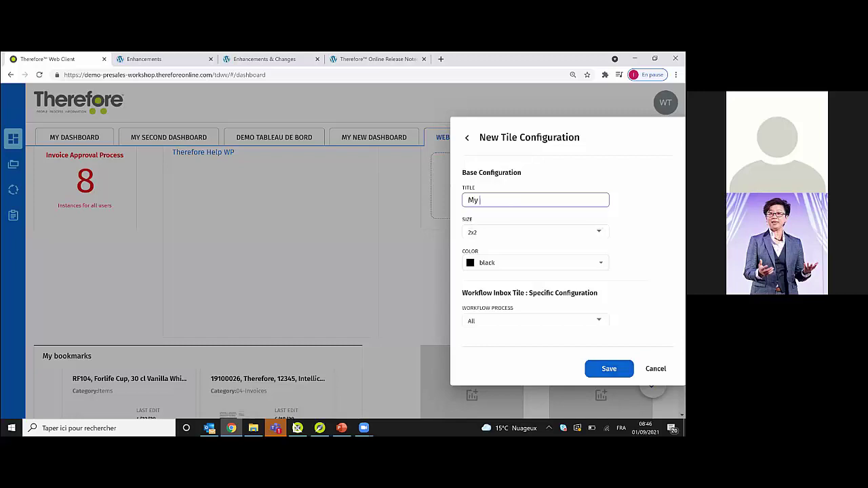
text(Smart Capture instances)
- Set the tile's Workflow Process to Smart Capture Process and save it
click(532, 321)
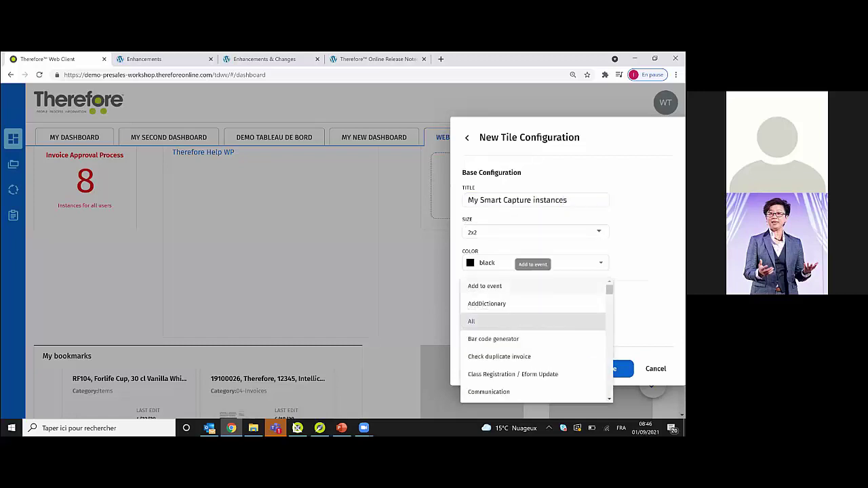
scroll(536, 339, down, 10)
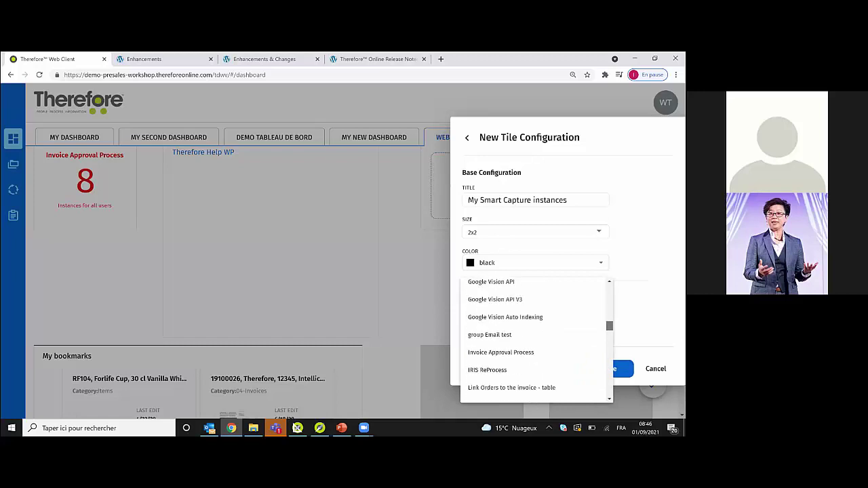
scroll(535, 339, down, 10)
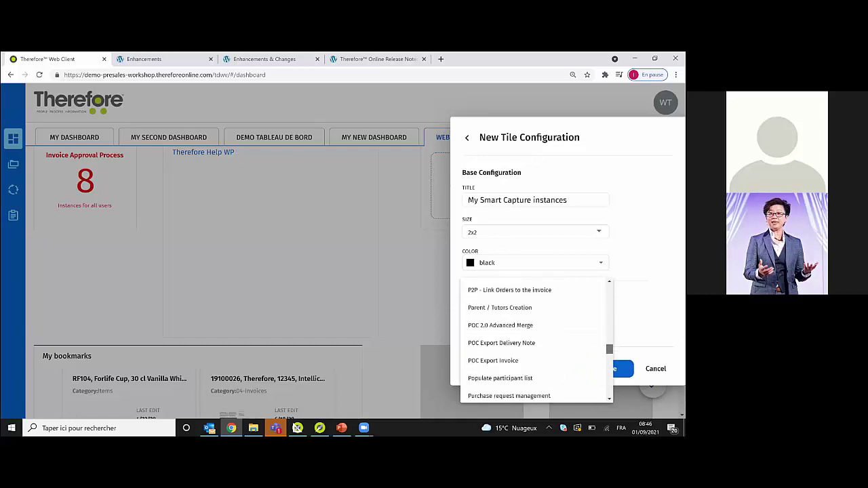
scroll(535, 339, down, 10)
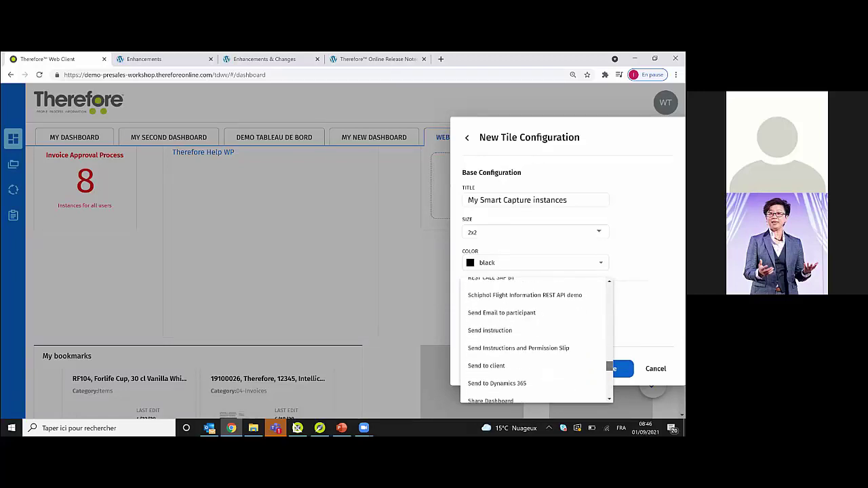
scroll(525, 339, down, 3)
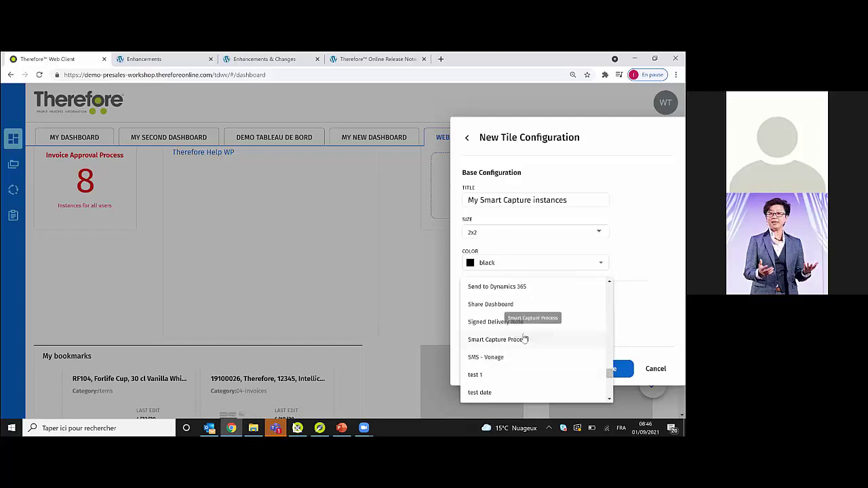
click(525, 339)
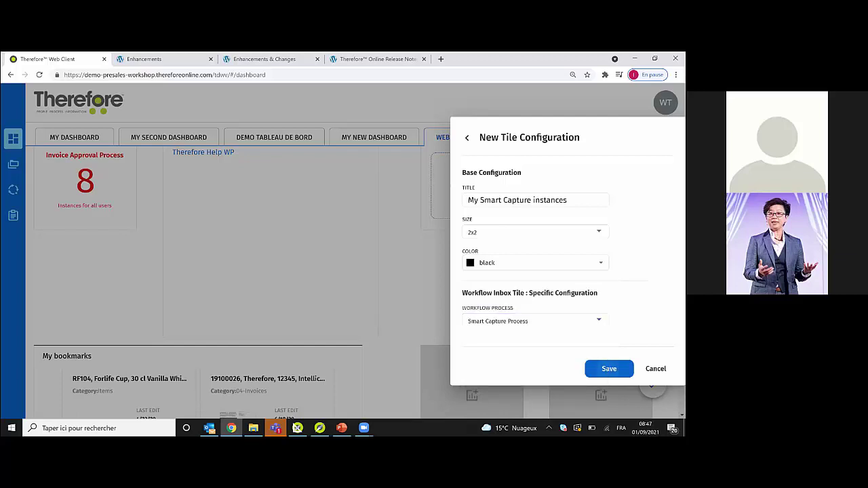
click(609, 368)
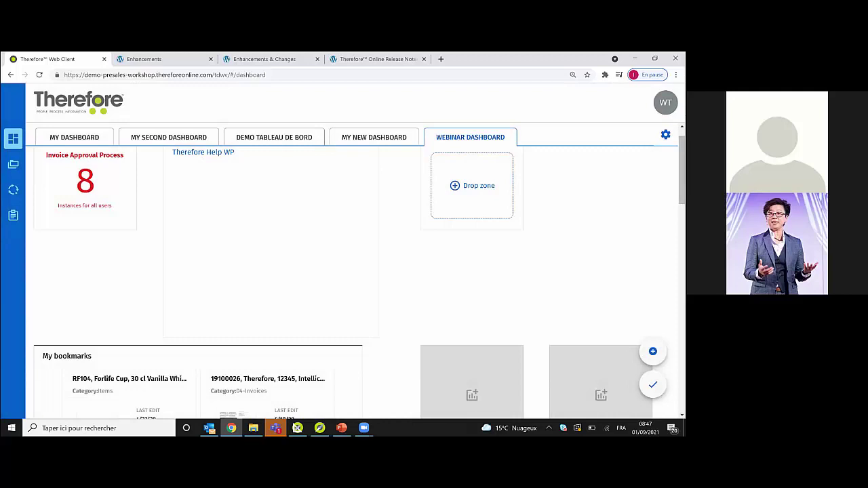
- Move the My Smart Capture instances tile to the right column below the drop zone and exit edit mode
scroll(360, 279, down, 5)
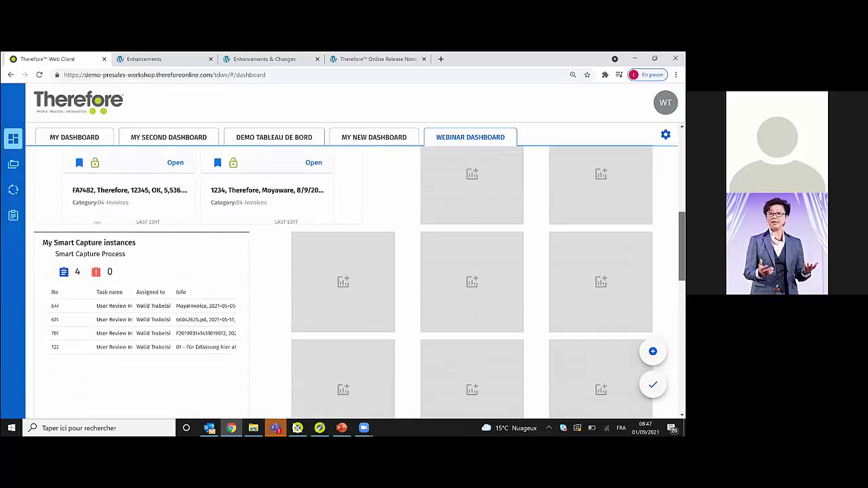
drag(194, 247, 599, 151)
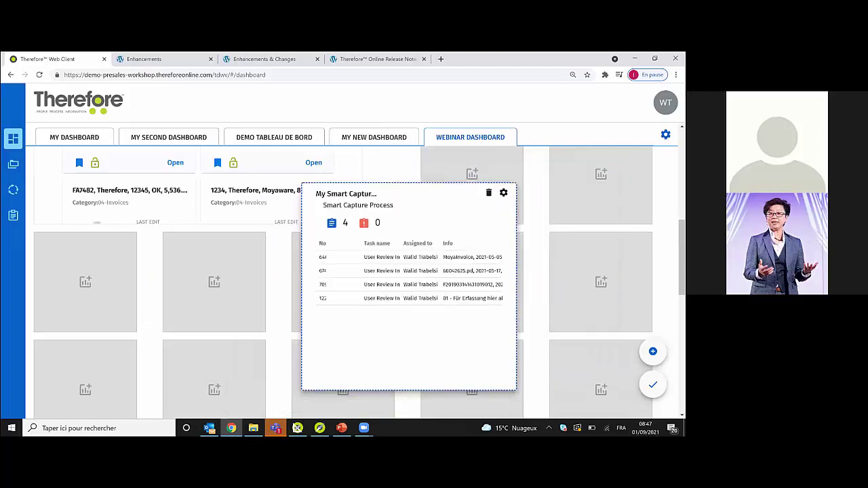
drag(352, 194, 353, 194)
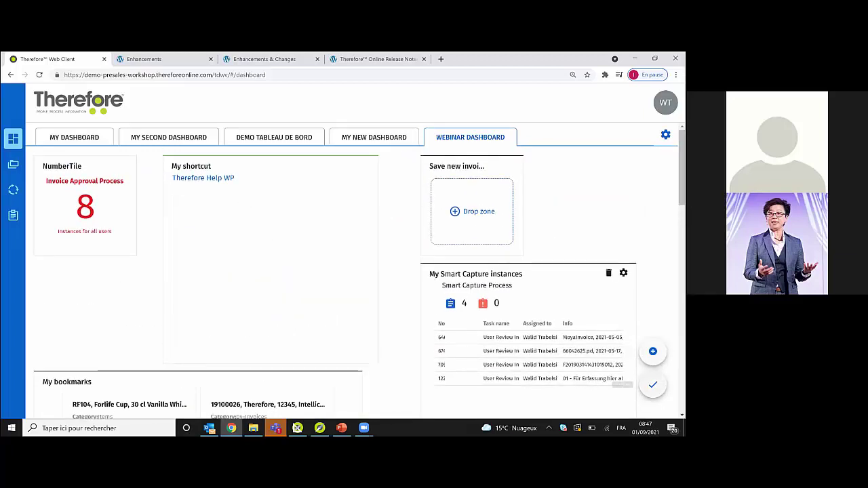
click(653, 385)
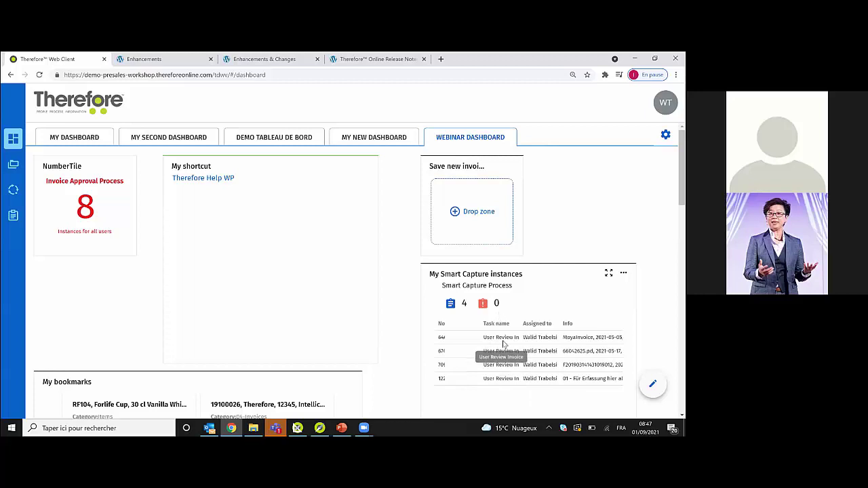
- Review the first Smart Capture task's MOYAWARE invoice, then return to My Dashboard
click(501, 338)
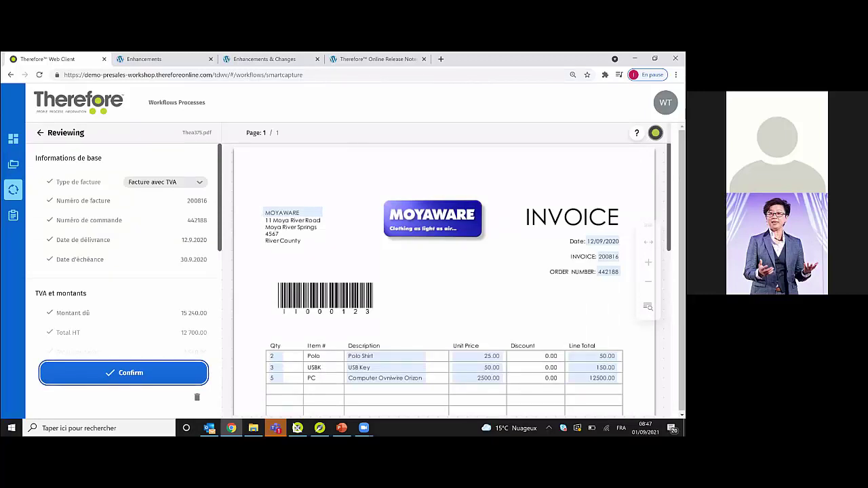
scroll(444, 278, down, 2)
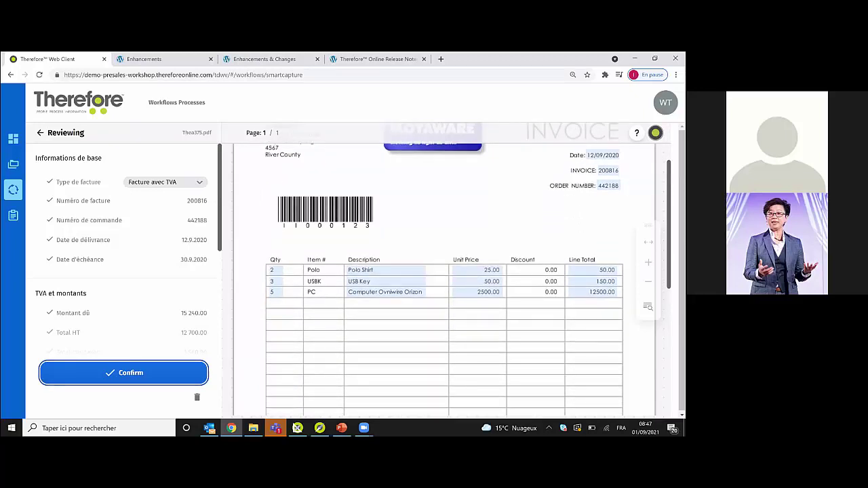
scroll(444, 278, down, 1)
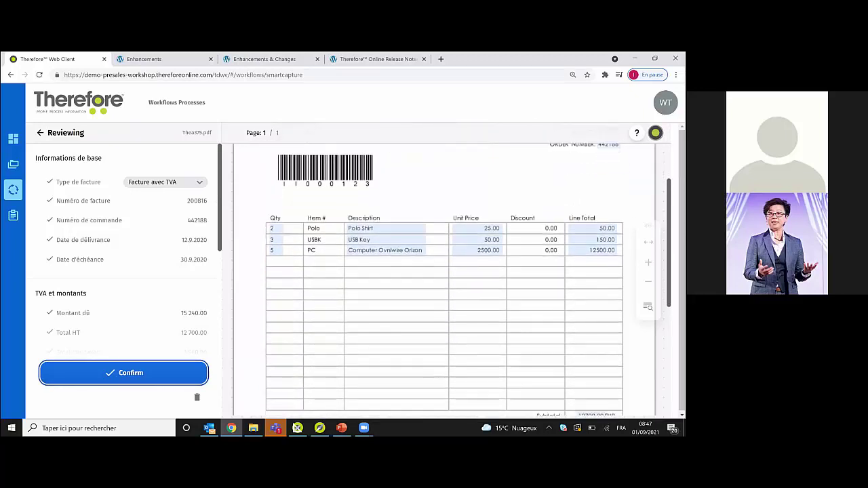
scroll(444, 278, up, 3)
scroll(244, 166, up, 1)
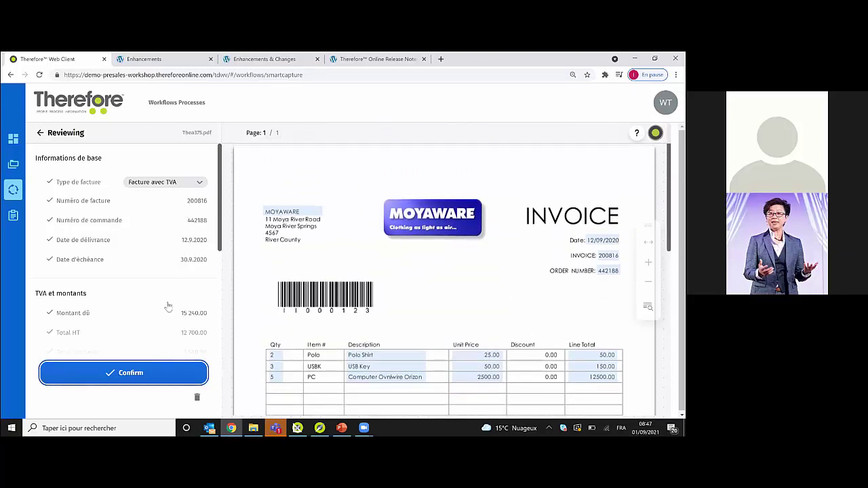
drag(219, 209, 227, 306)
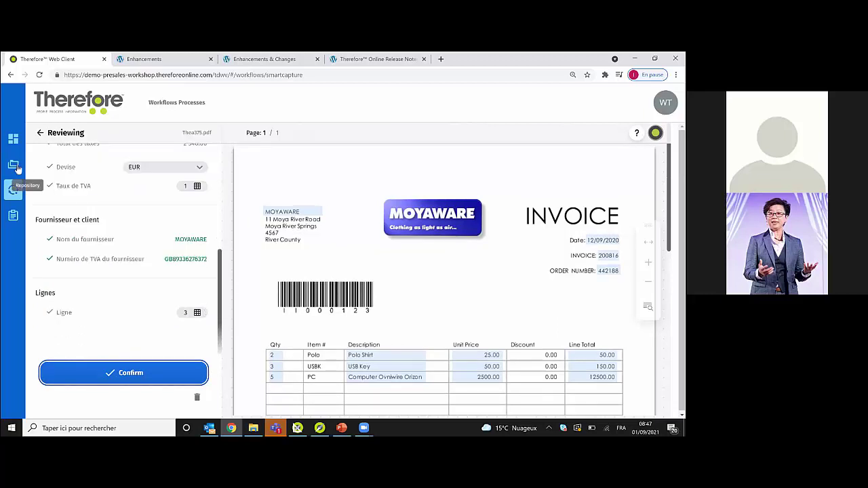
click(13, 138)
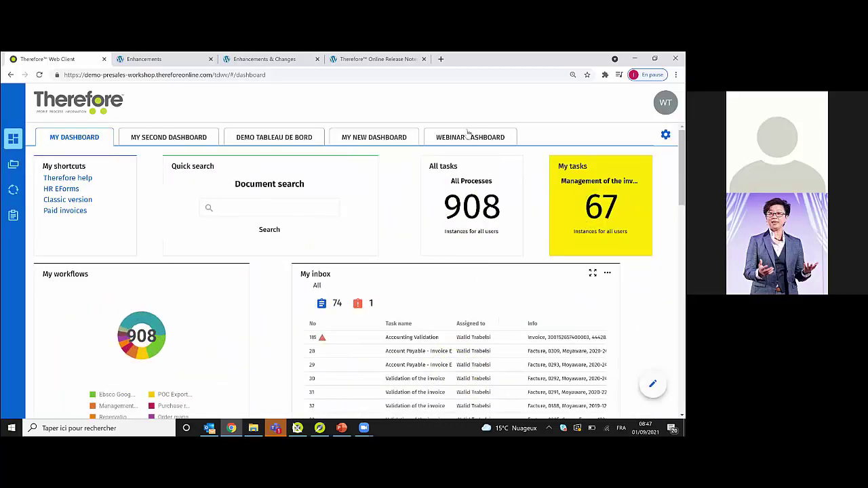
- Switch to the Webinar Dashboard and toggle its task list between flagged and all Smart Capture tasks
click(468, 135)
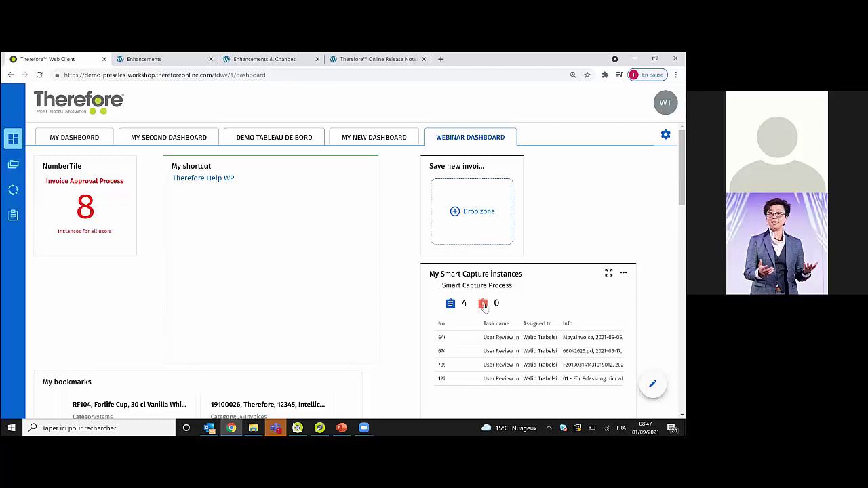
click(483, 305)
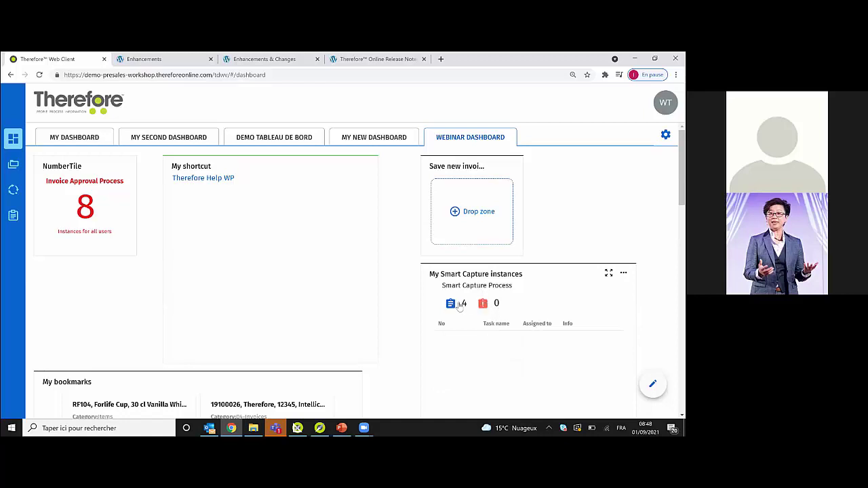
click(451, 304)
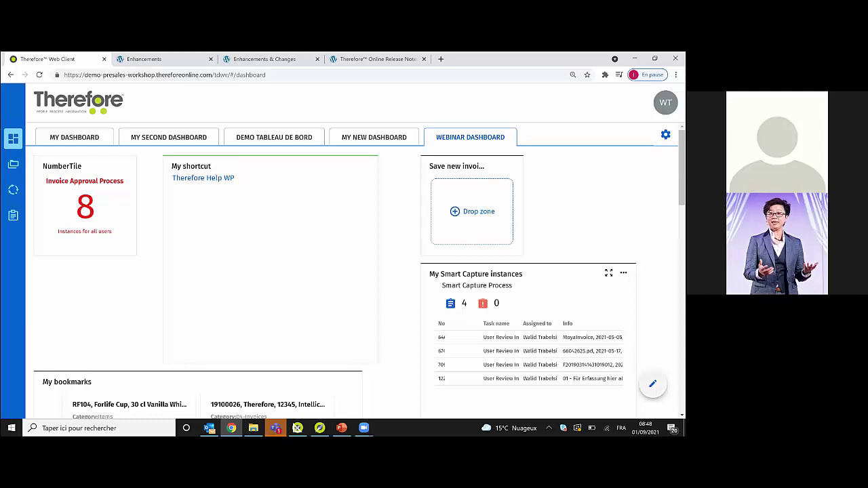
- Enter edit mode and browse the Add New Tile list, closing it without adding a tile
click(652, 383)
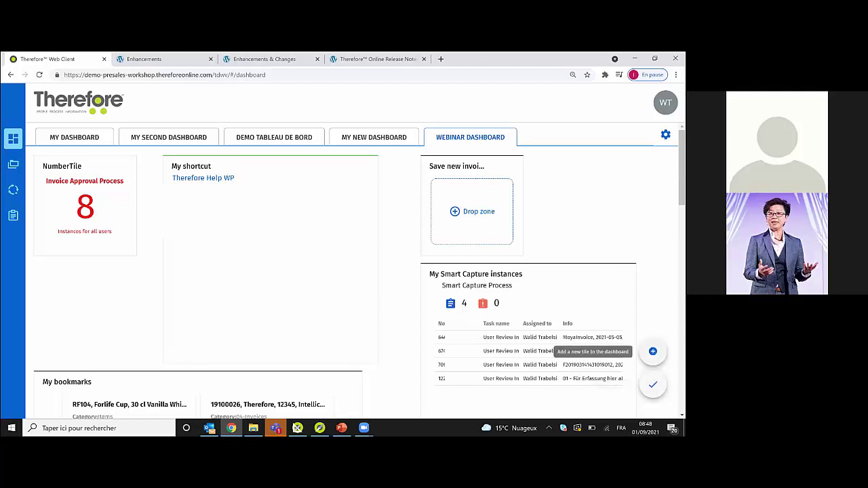
click(653, 352)
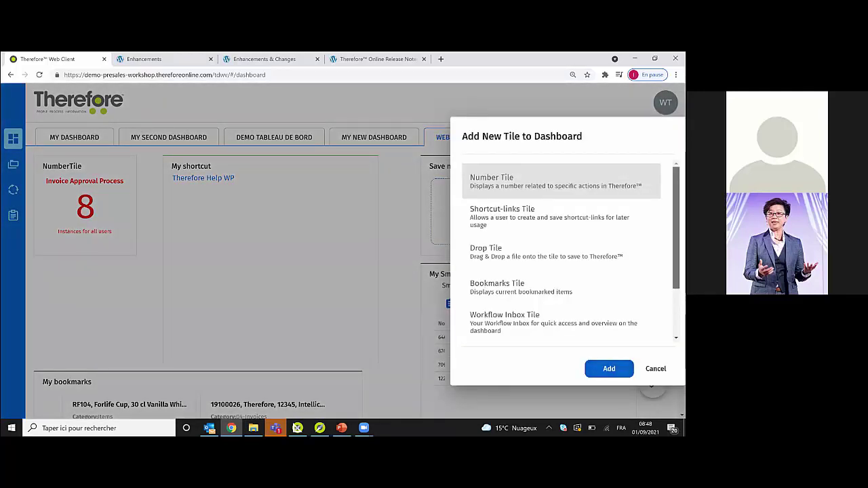
scroll(562, 251, down, 2)
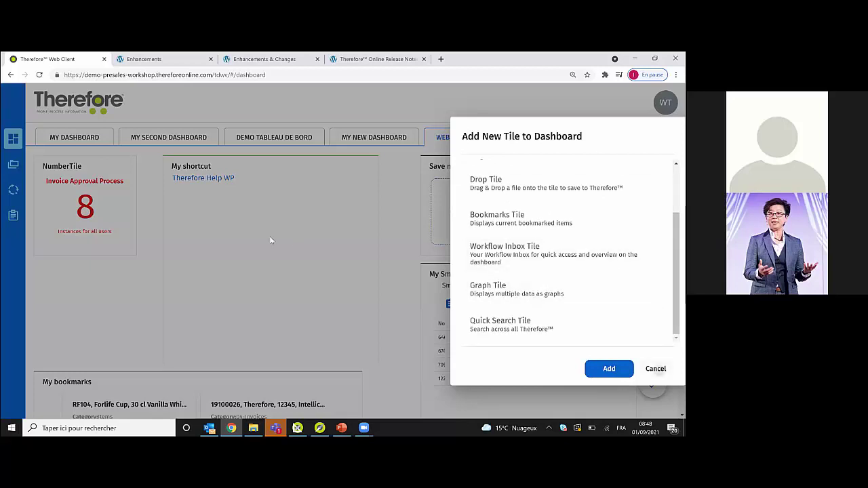
right_click(535, 231)
key(Escape)
key(Escape)
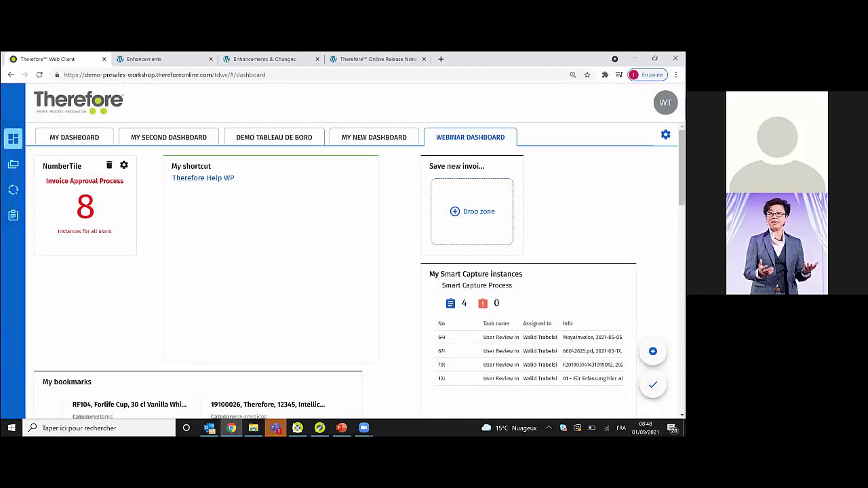
- Create and save a dashboard named 'Webinar graph dashboard', then open it in edit mode
click(665, 134)
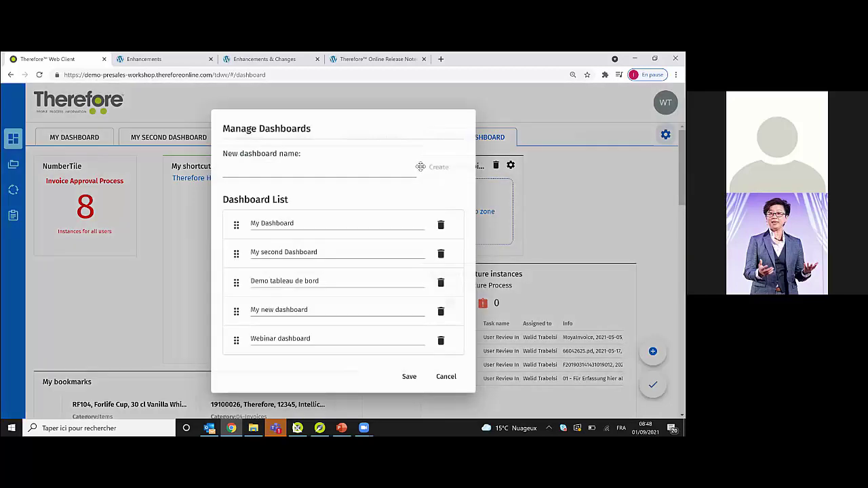
text(W)
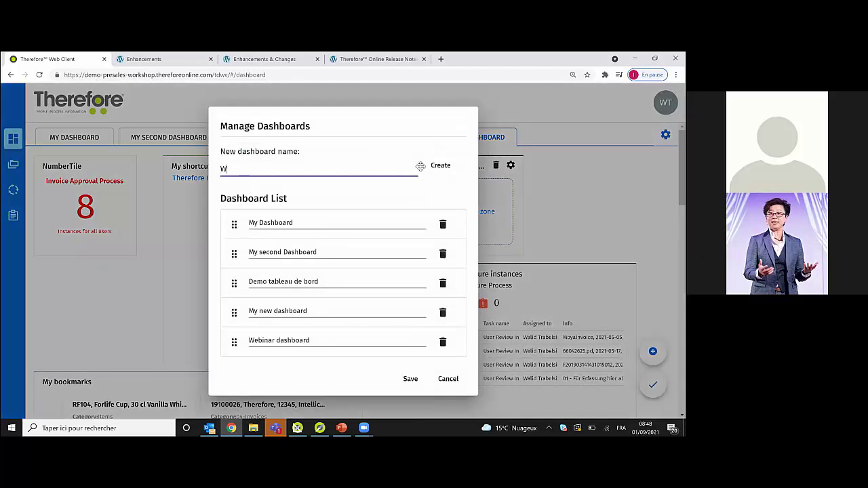
text(ebinar graph dashboard)
click(438, 168)
click(414, 381)
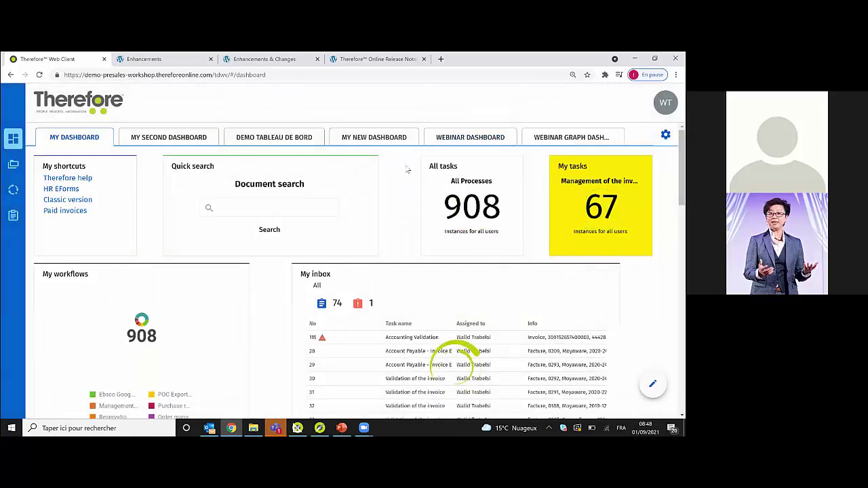
click(571, 136)
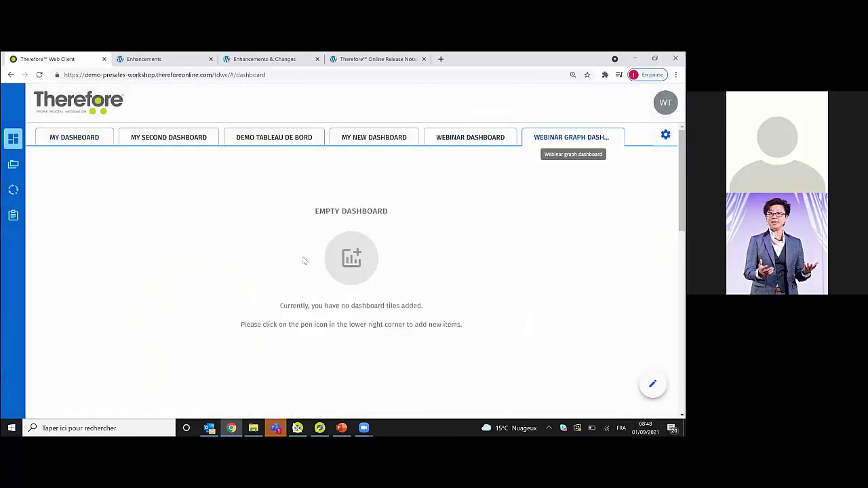
click(652, 384)
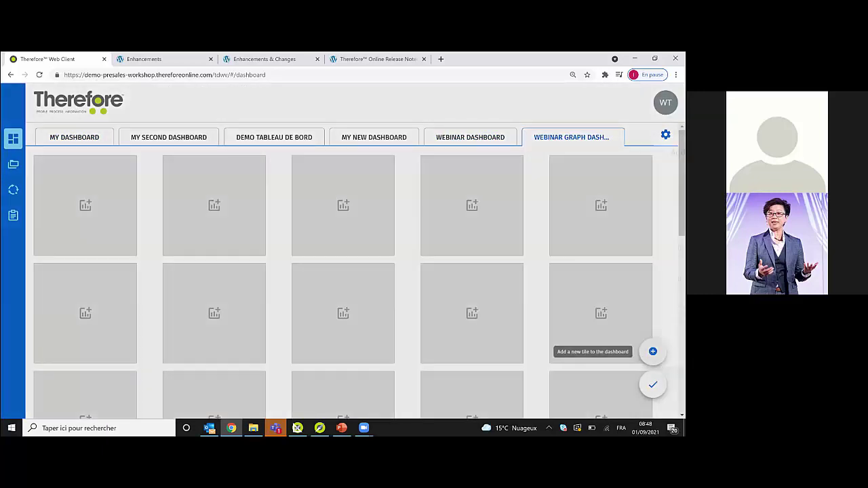
- Add a Graph Tile and title it 'My graph'
click(652, 352)
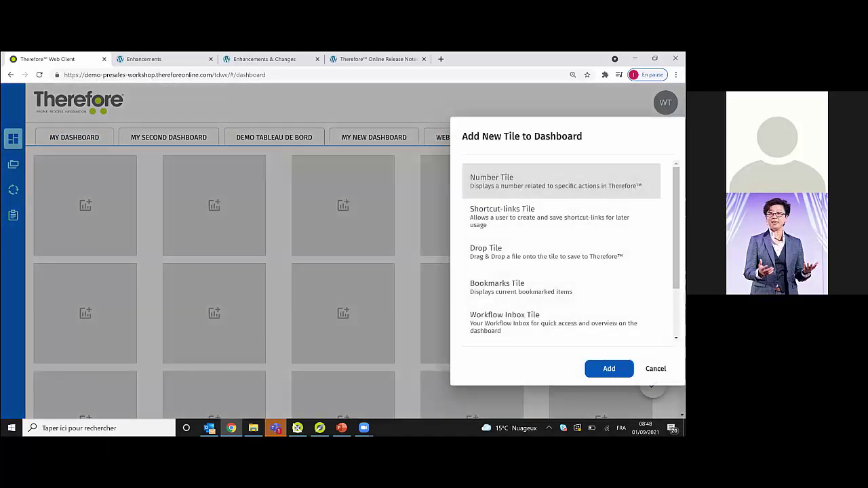
scroll(563, 250, down, 3)
click(502, 289)
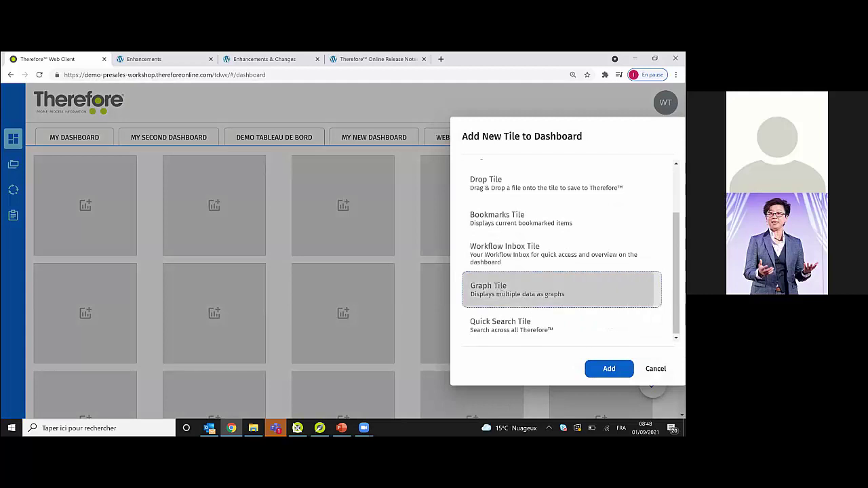
double_click(501, 289)
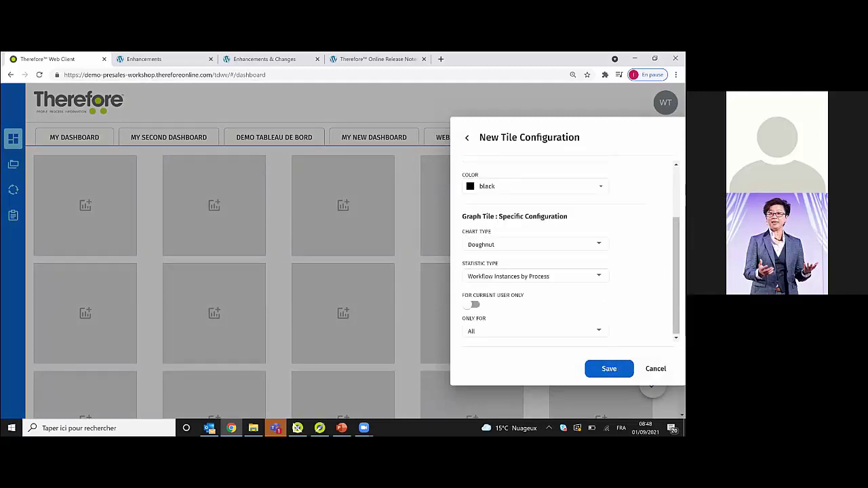
scroll(562, 250, up, 2)
click(477, 200)
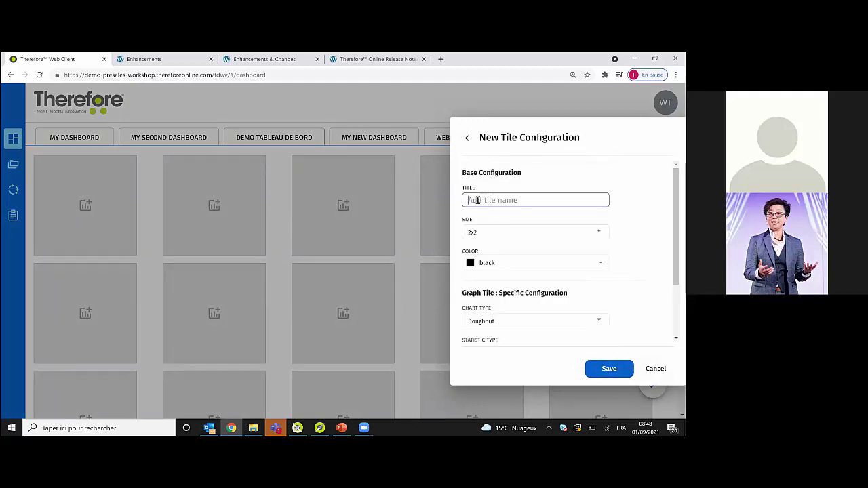
text(My graph)
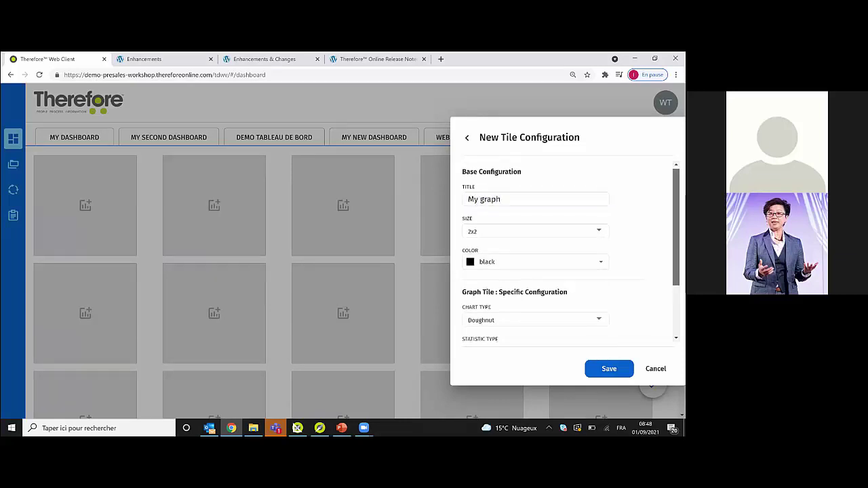
- Set the graph's chart type to Bar
scroll(569, 251, down, 1)
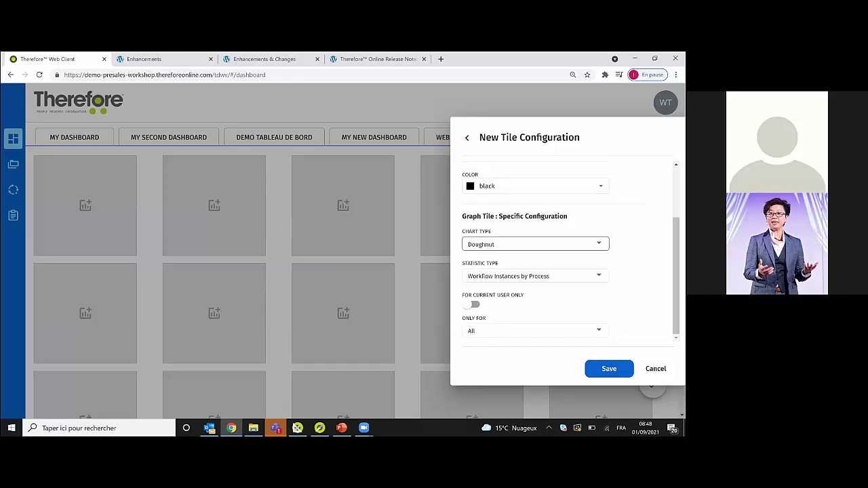
click(531, 244)
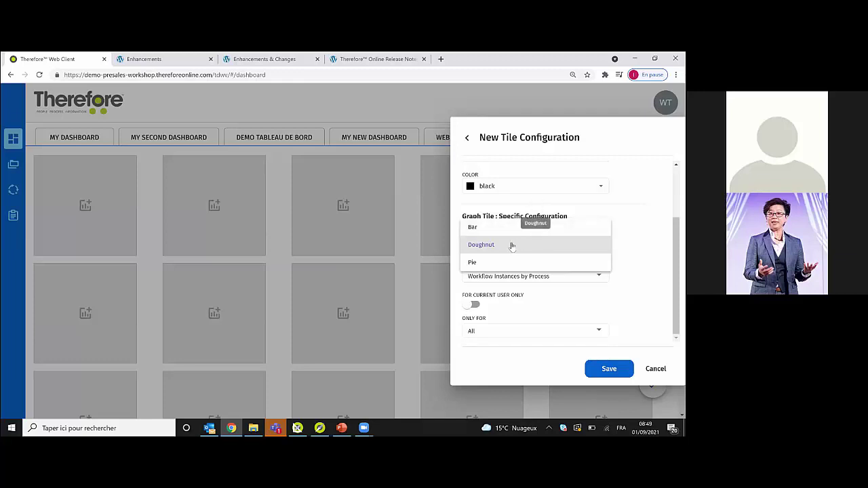
click(479, 262)
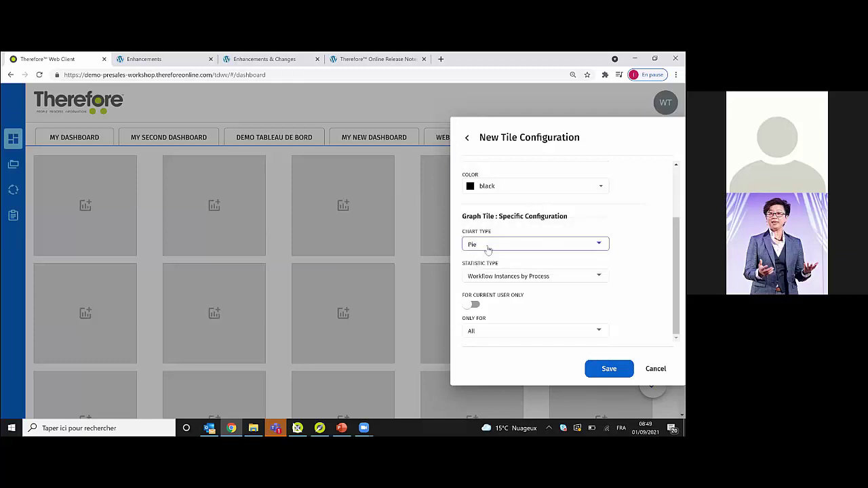
click(486, 246)
click(533, 208)
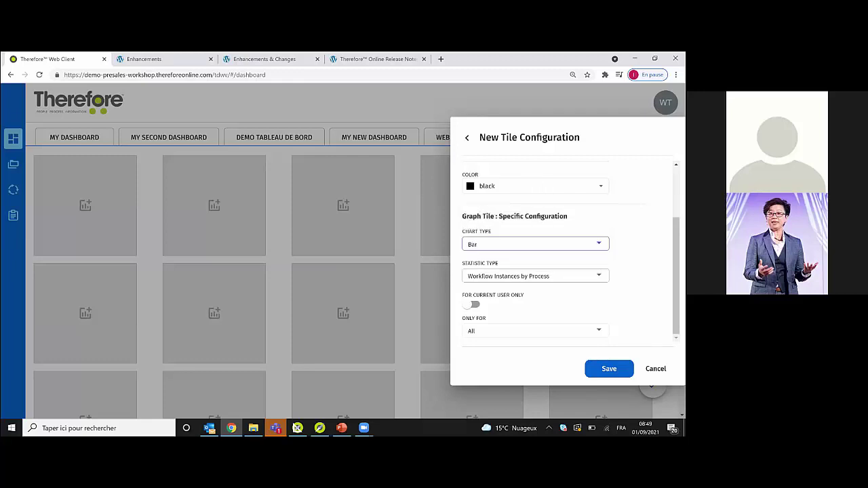
- Set the statistic to Workflow Instances Running by Process
click(522, 276)
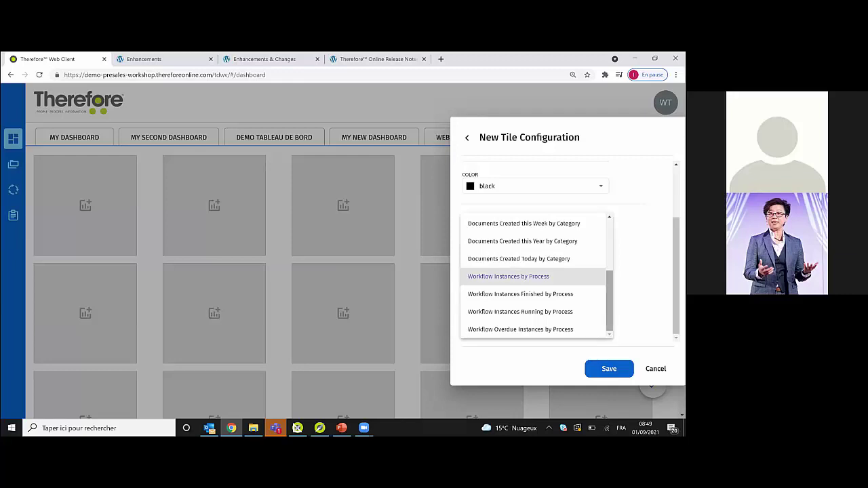
scroll(536, 276, up, 3)
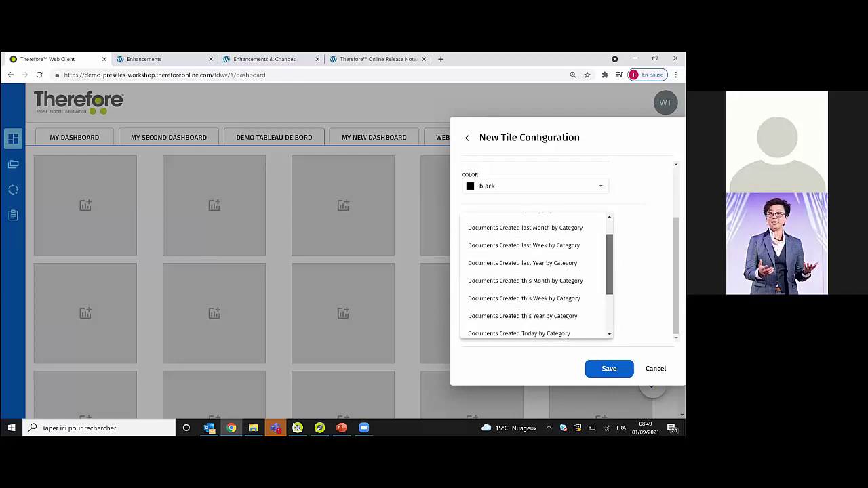
scroll(537, 276, down, 3)
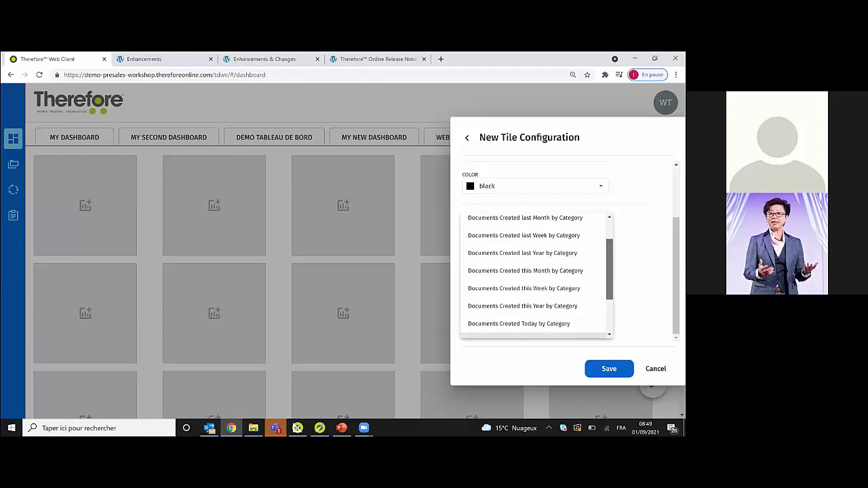
scroll(536, 276, up, 1)
scroll(536, 276, down, 2)
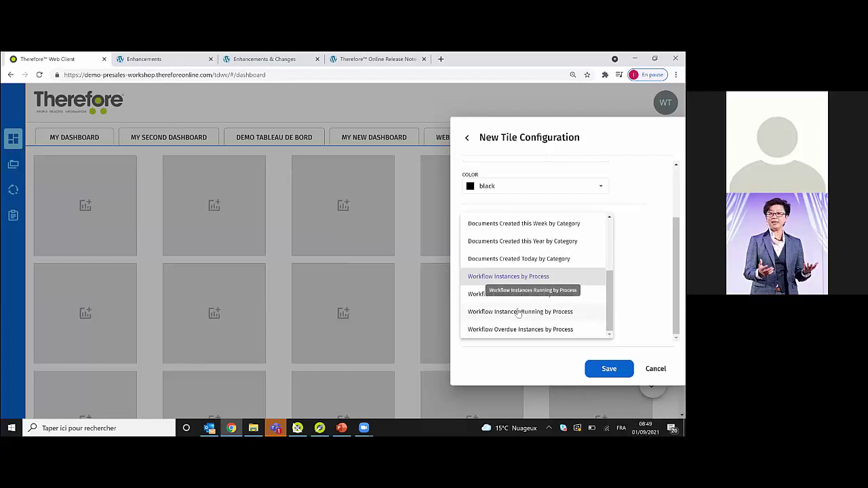
click(518, 312)
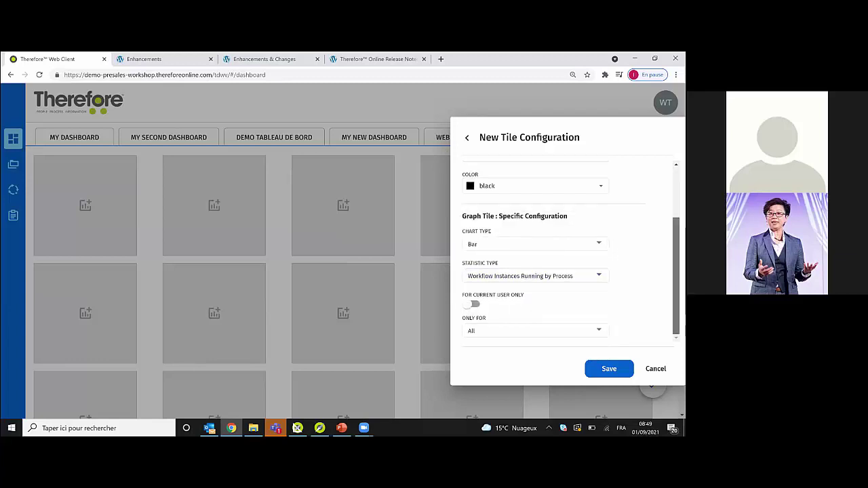
- Restrict the graph to Smart Capture Process, counting instances for all users
click(475, 305)
click(529, 331)
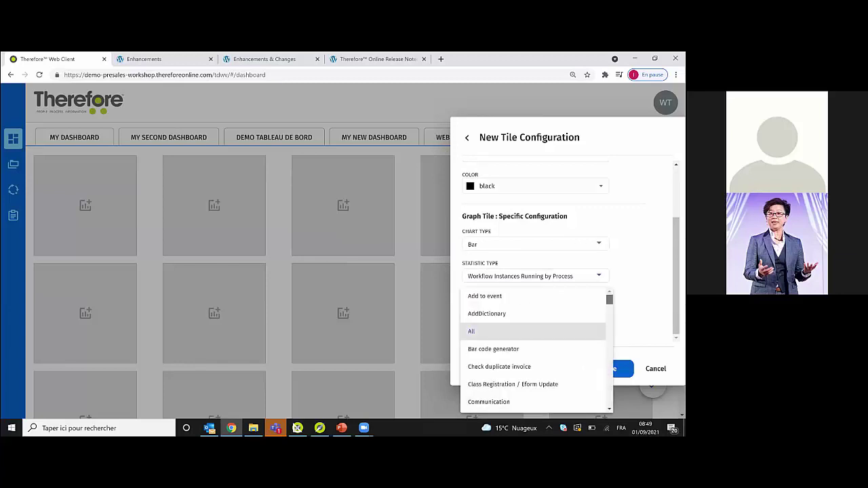
scroll(536, 350, down, 1)
scroll(535, 349, up, 1)
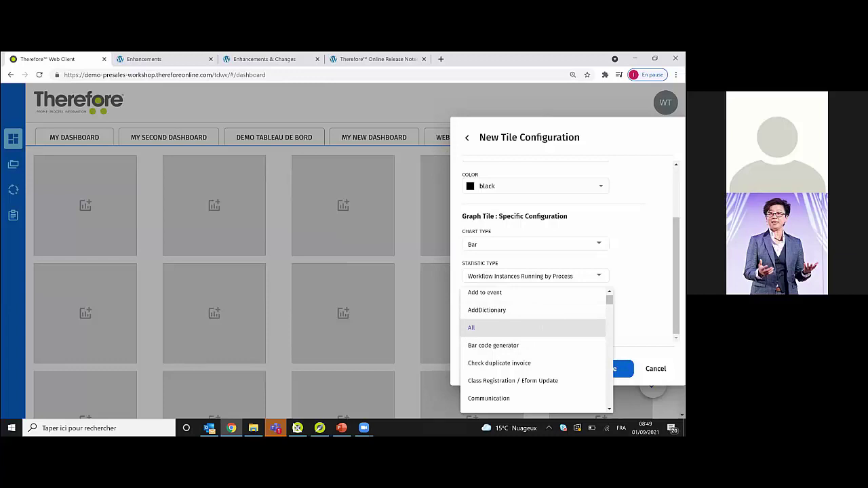
scroll(499, 340, down, 5)
scroll(518, 374, down, 5)
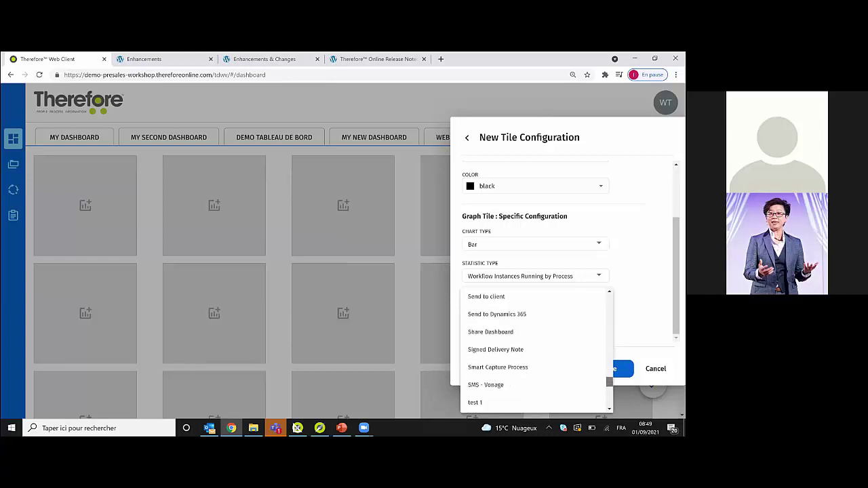
click(510, 364)
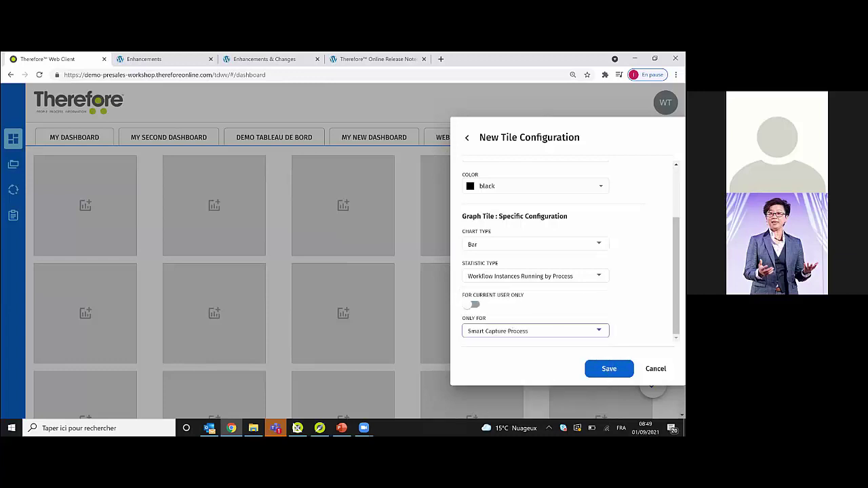
click(475, 305)
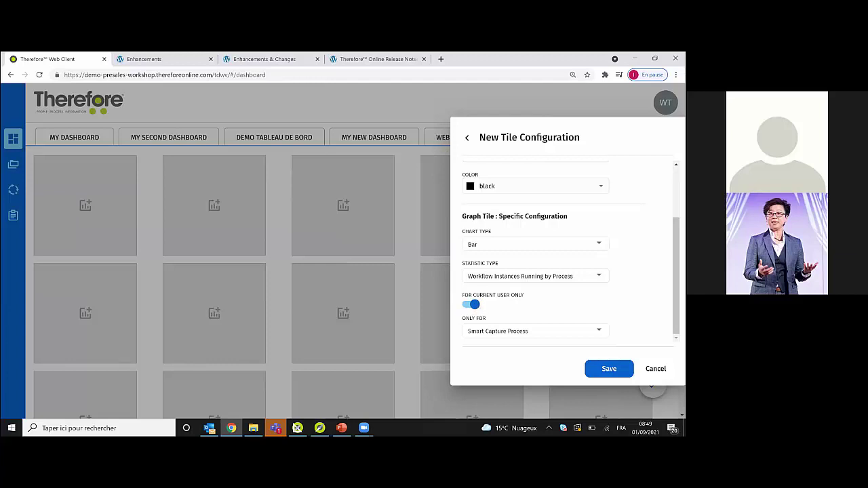
click(473, 305)
- Save the My graph tile, exit edit mode, view its running instances, then return to My Dashboard
click(609, 368)
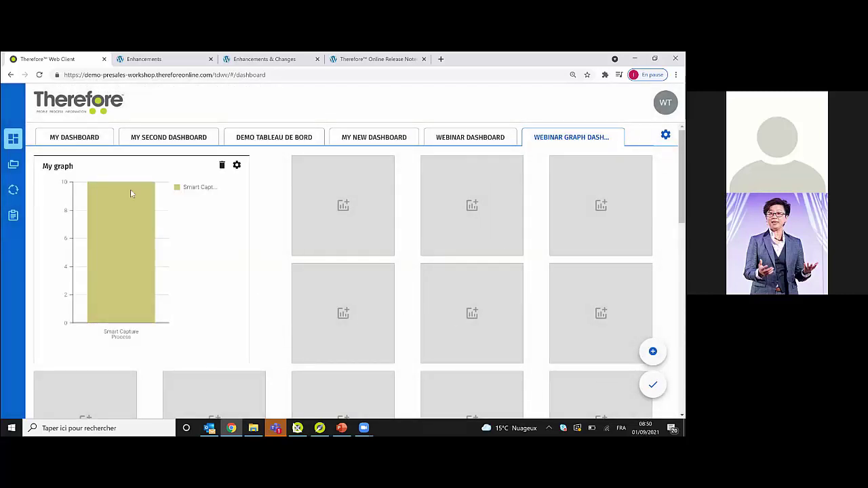
mouse_move(146, 206)
click(652, 385)
click(116, 250)
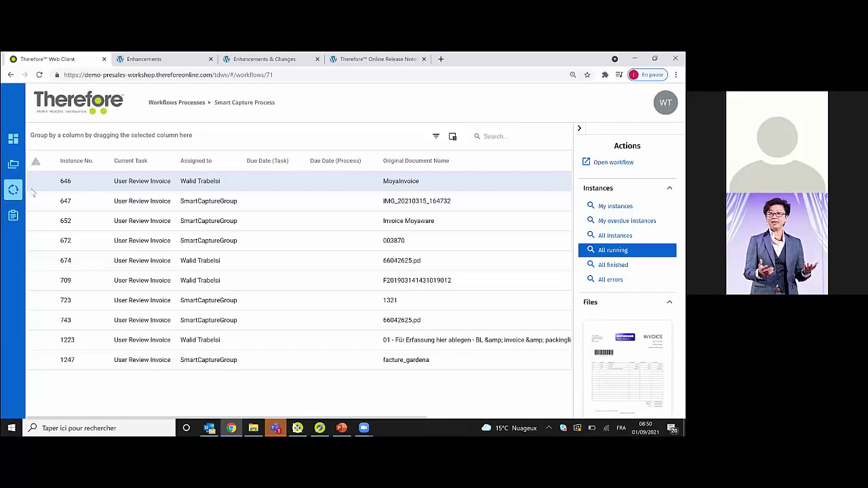
click(14, 146)
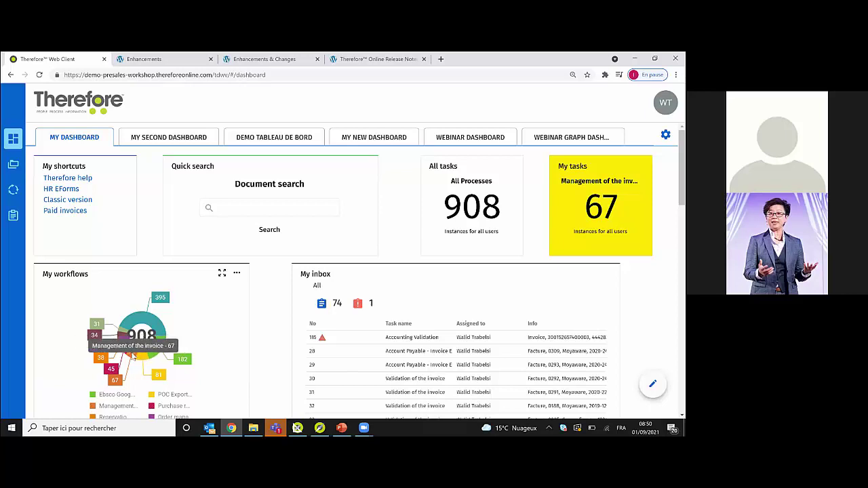
- Drill into the invoice Management instances, filter to my instances, and open instance 31
click(133, 357)
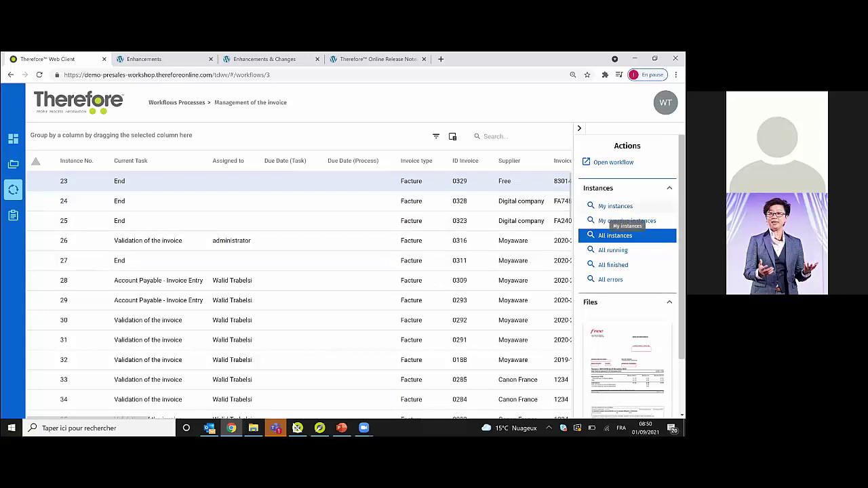
click(615, 206)
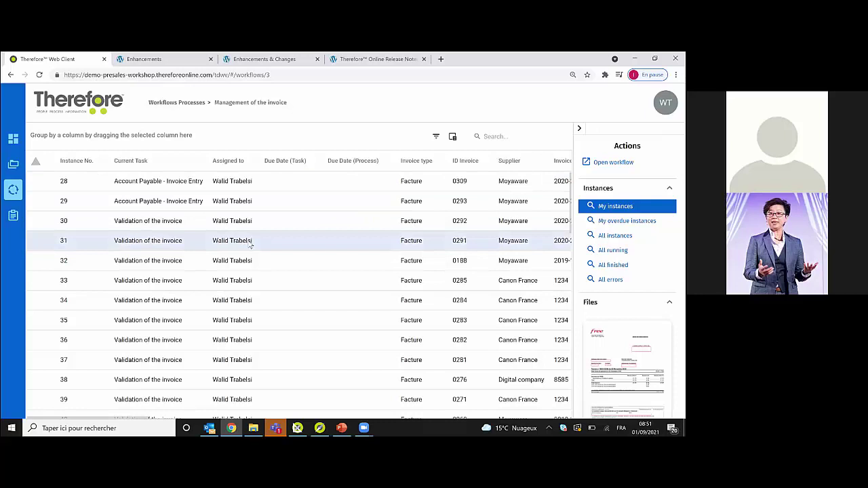
double_click(250, 246)
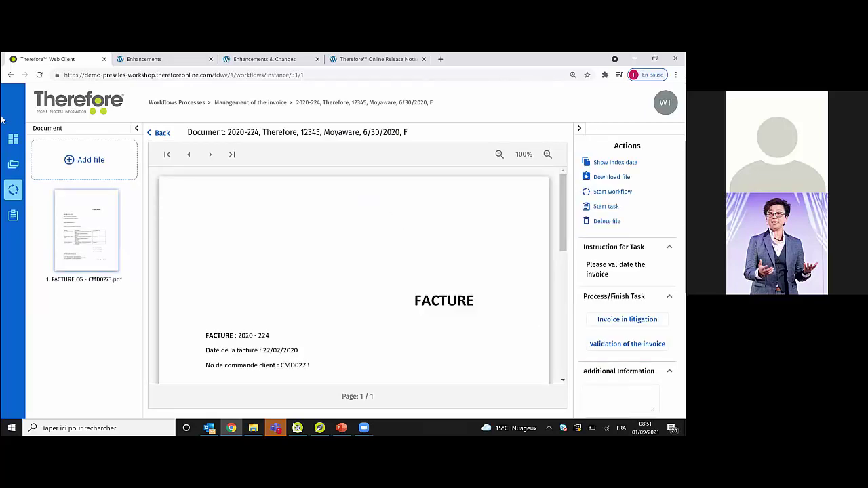
- Return to the Webinar graph dashboard and put it into edit mode
click(13, 143)
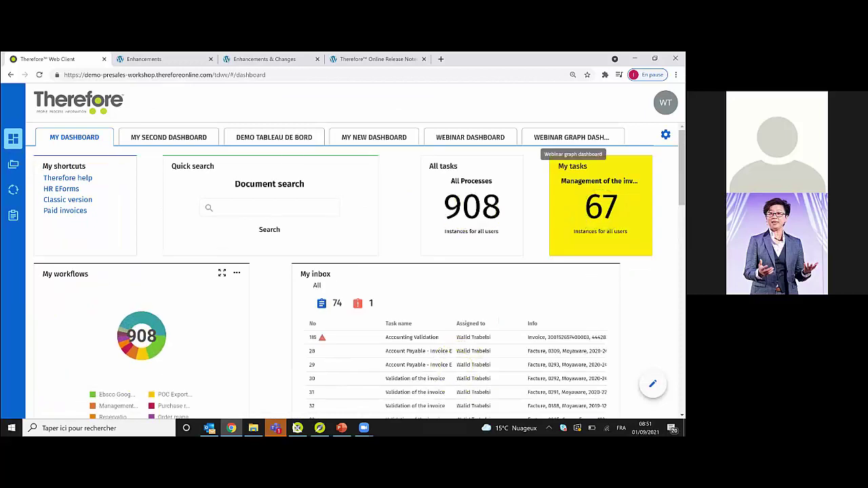
click(571, 137)
click(652, 384)
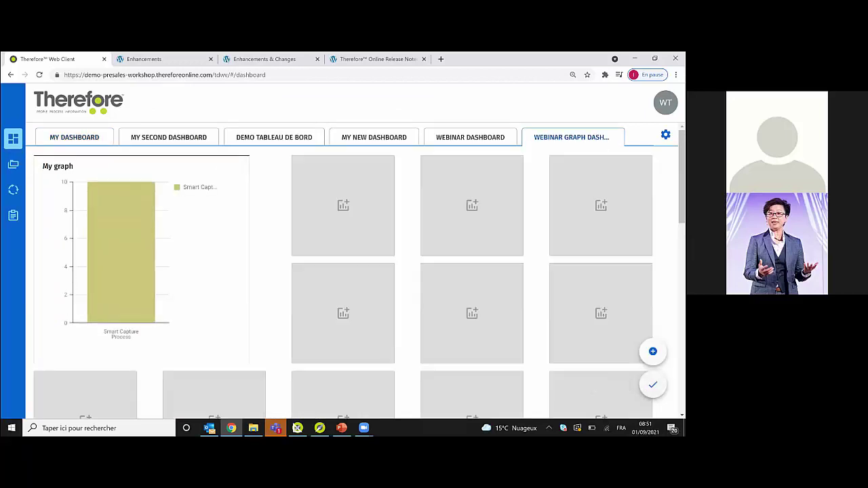
- Add a Quick Search Tile titled 'Quick search' and save it
click(652, 352)
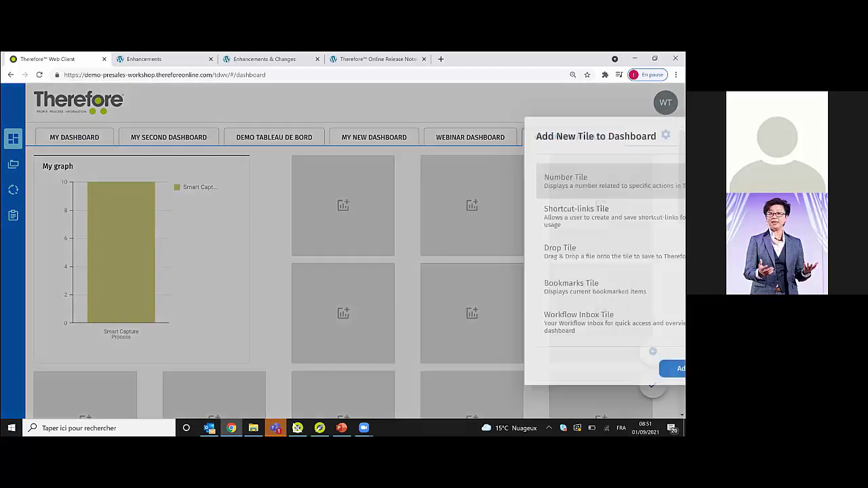
scroll(495, 327, down, 3)
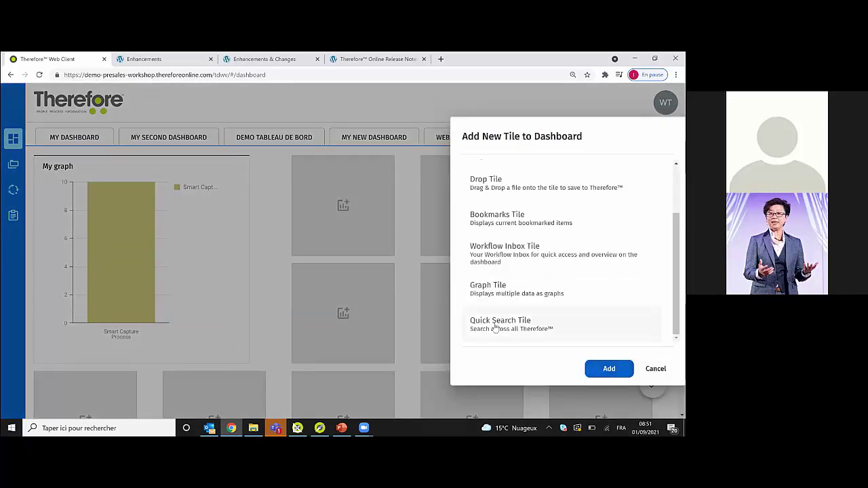
click(495, 325)
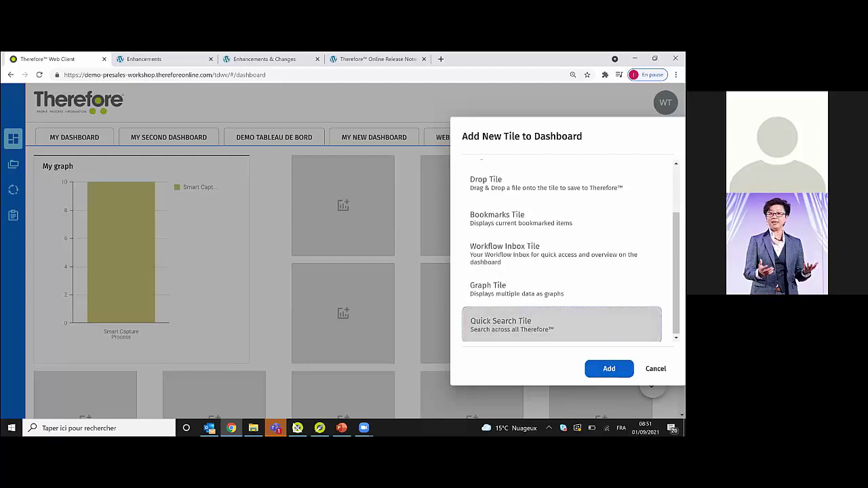
double_click(496, 325)
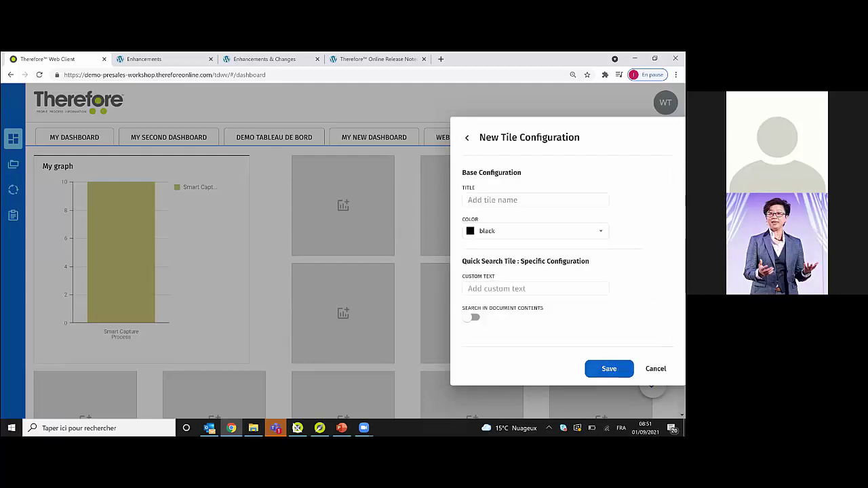
click(487, 199)
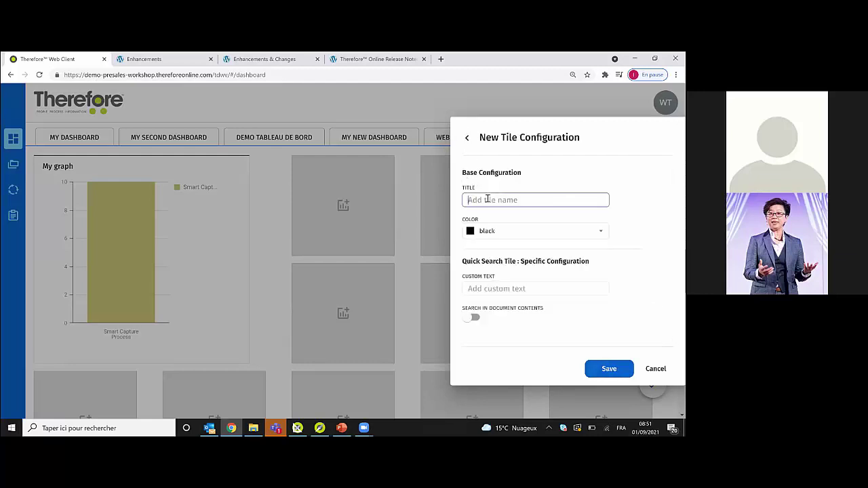
text(Quick search)
click(496, 288)
click(609, 368)
click(652, 384)
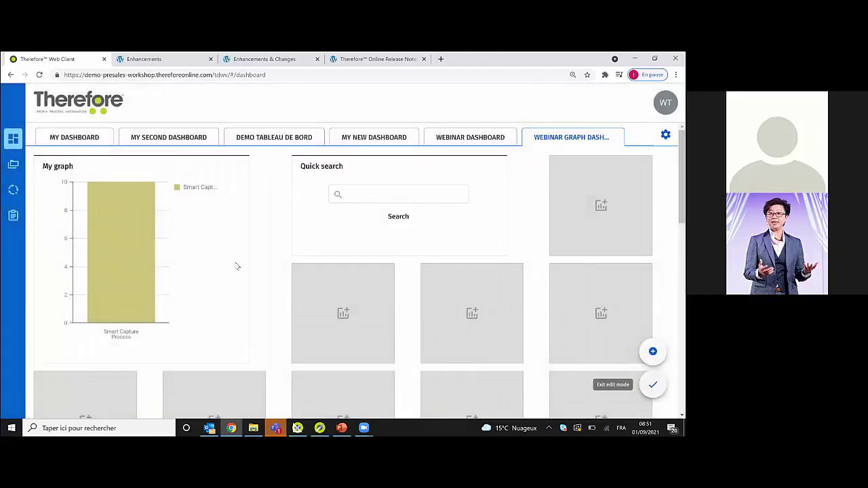
click(13, 164)
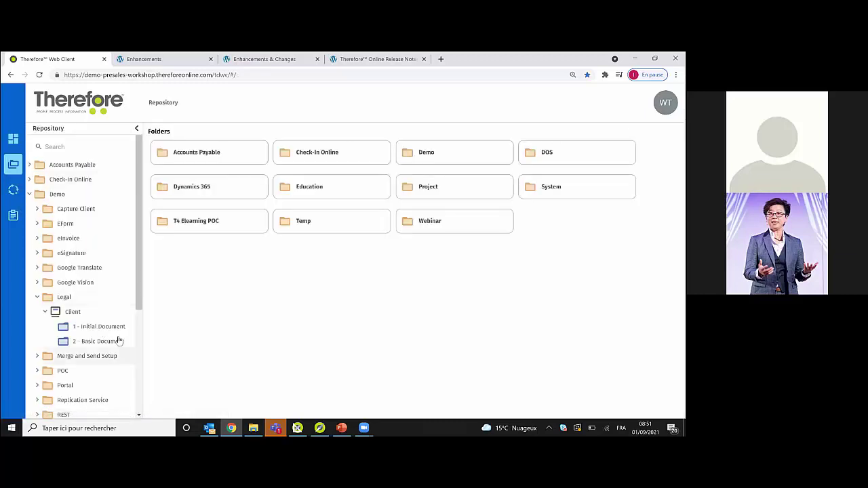
click(116, 342)
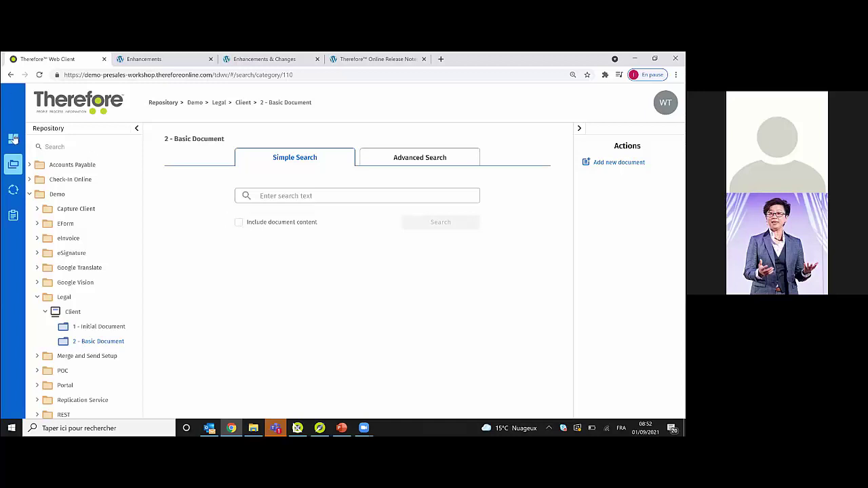
click(13, 138)
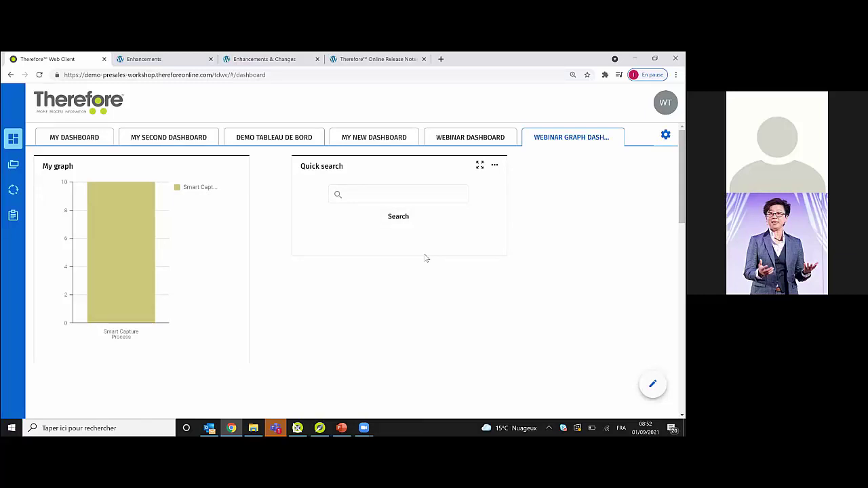
- Check the Quick search tile's options and enlarged view, then close them
click(495, 165)
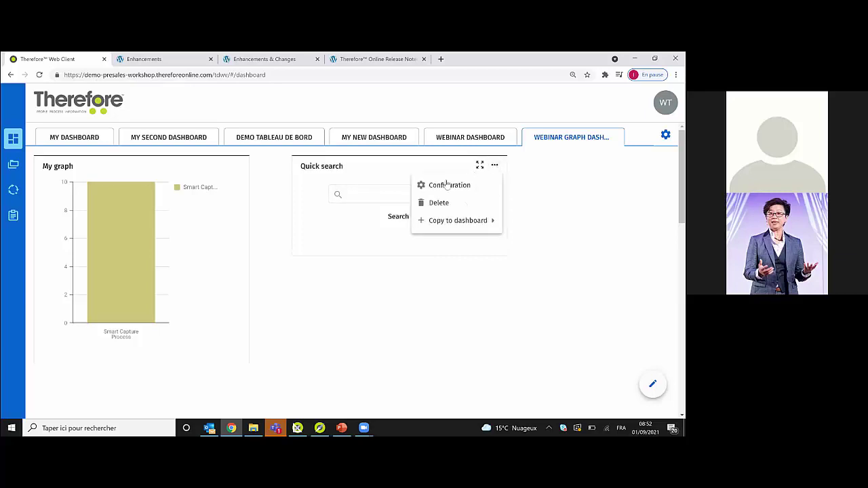
mouse_move(472, 228)
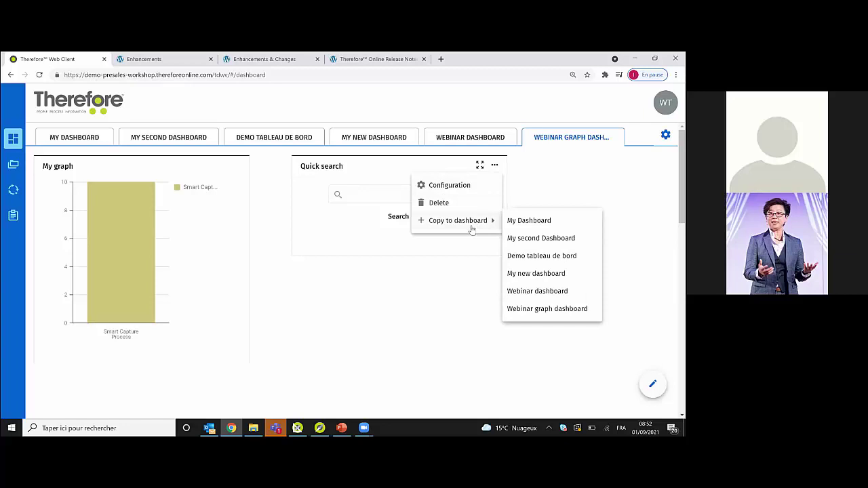
click(468, 164)
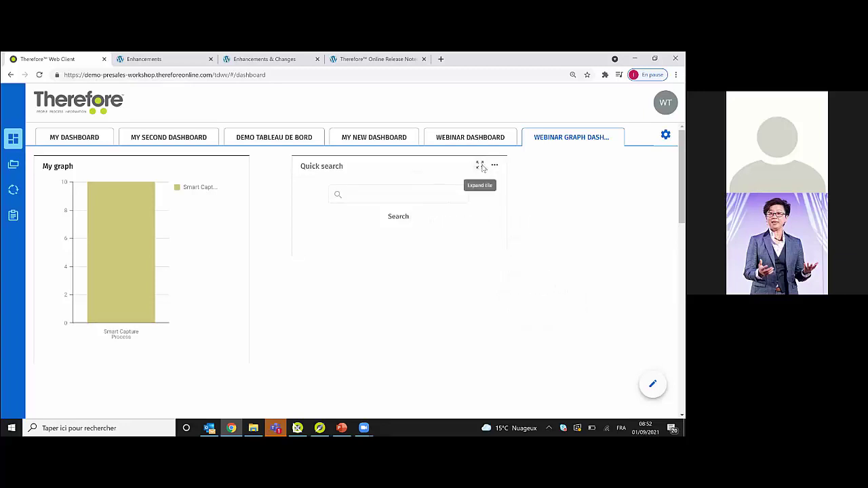
click(480, 166)
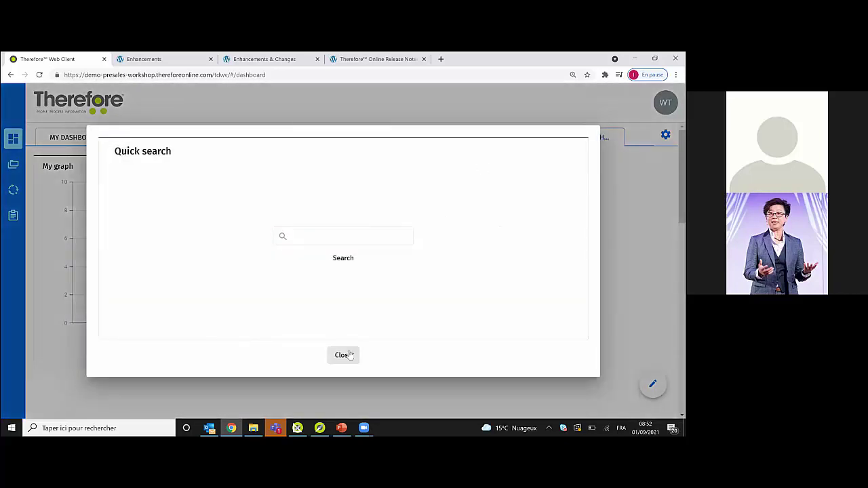
click(344, 355)
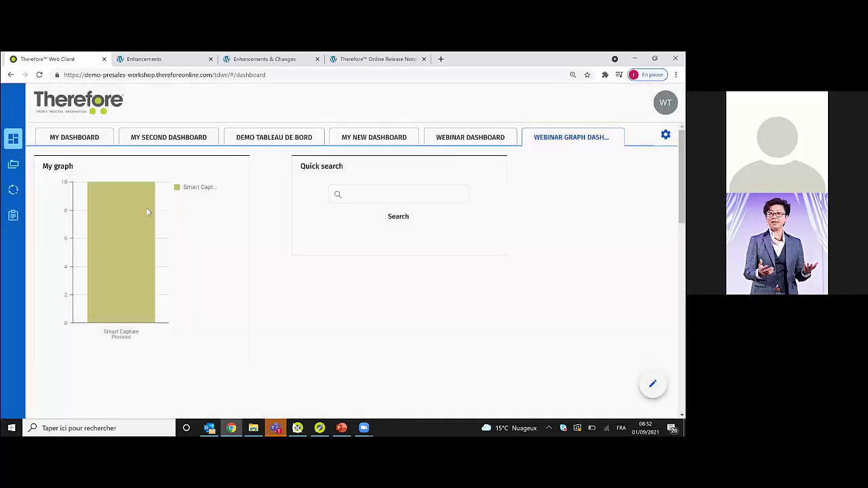
- Switch to My Dashboard and view the enlarged My workflows chart before closing it
click(90, 139)
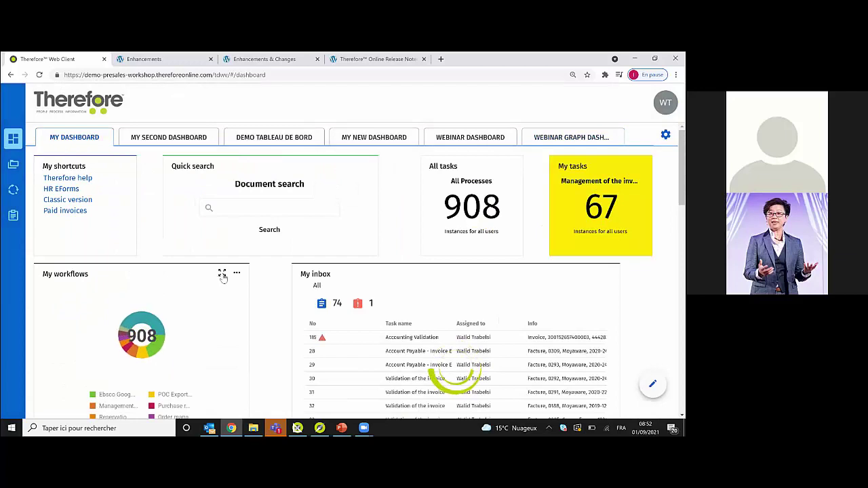
click(221, 272)
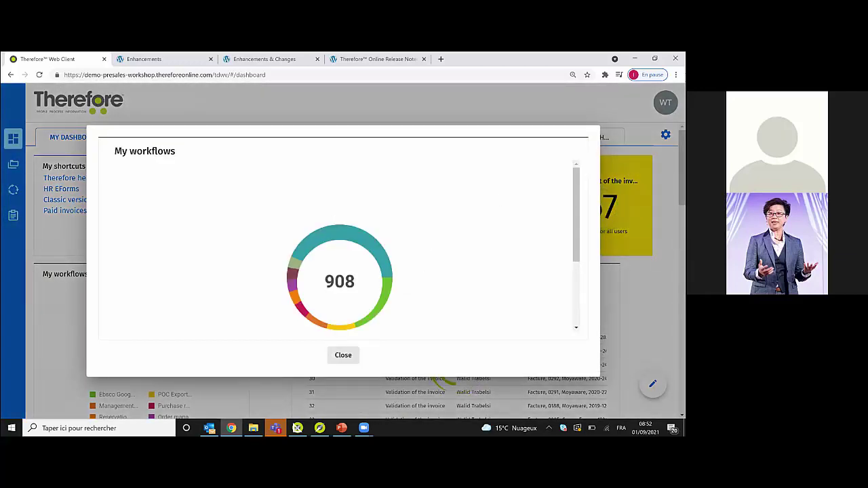
scroll(339, 244, down, 2)
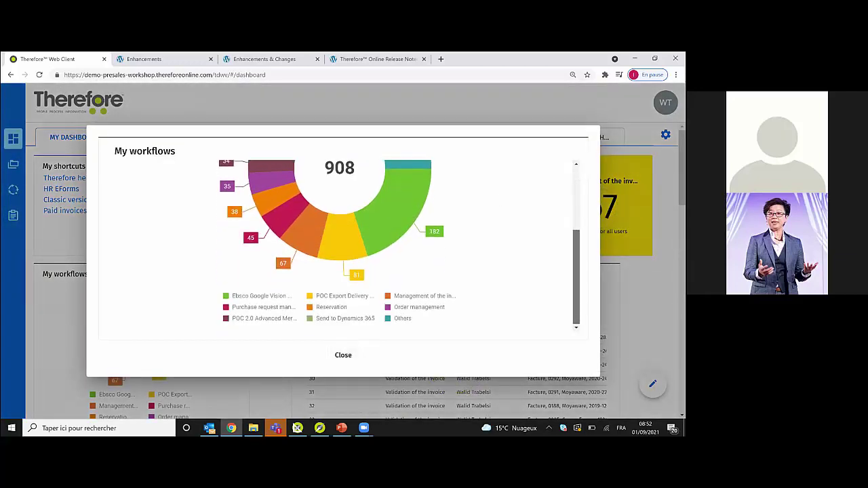
scroll(339, 244, up, 4)
scroll(339, 244, down, 3)
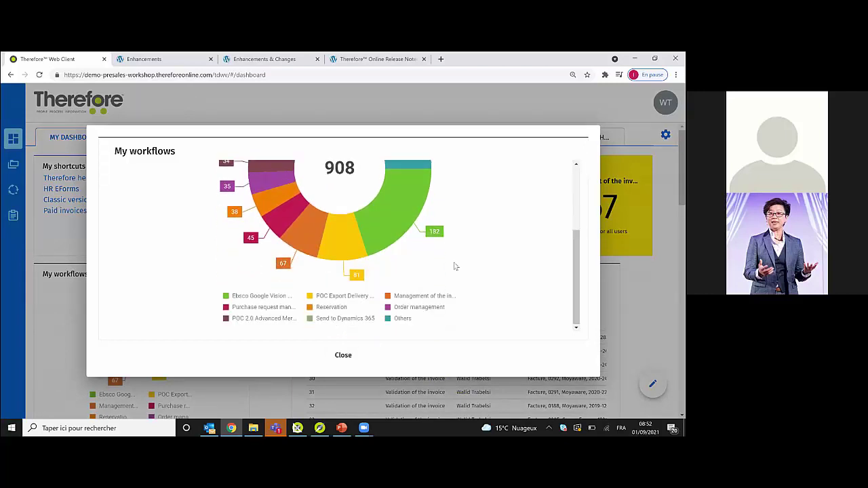
click(343, 359)
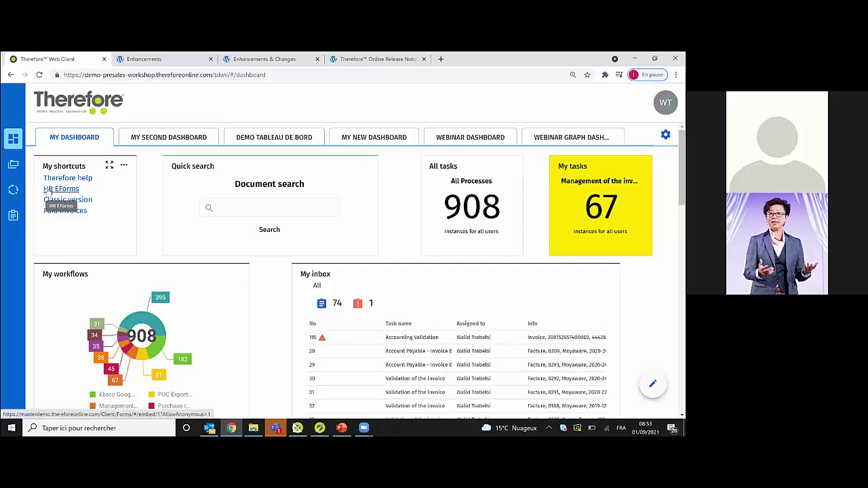
- Open the HR EForms and Paid invoices shortcuts, returning to the Web Client tab after each
click(47, 190)
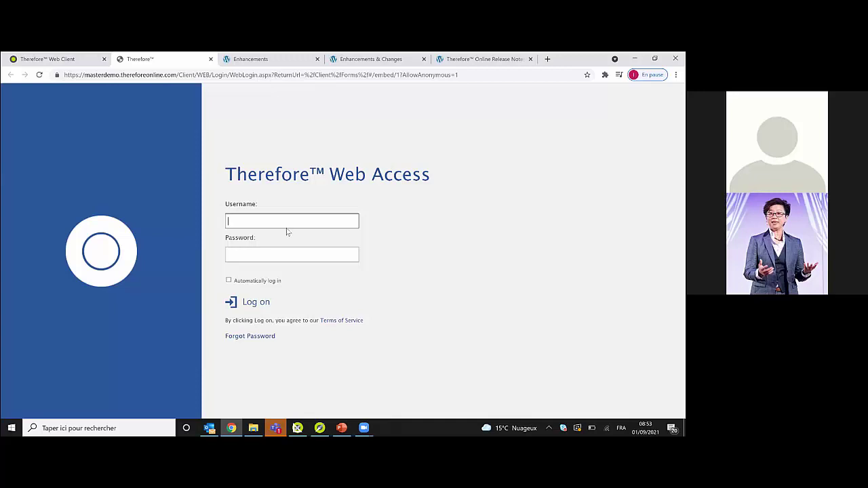
click(46, 59)
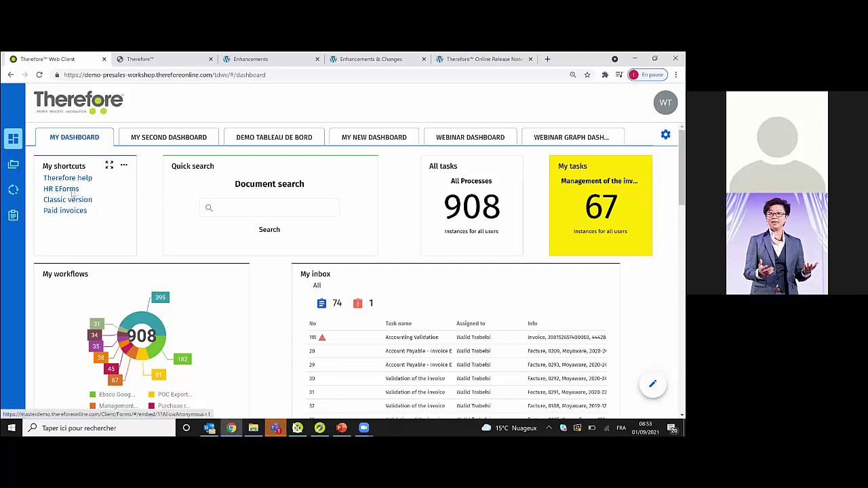
click(76, 214)
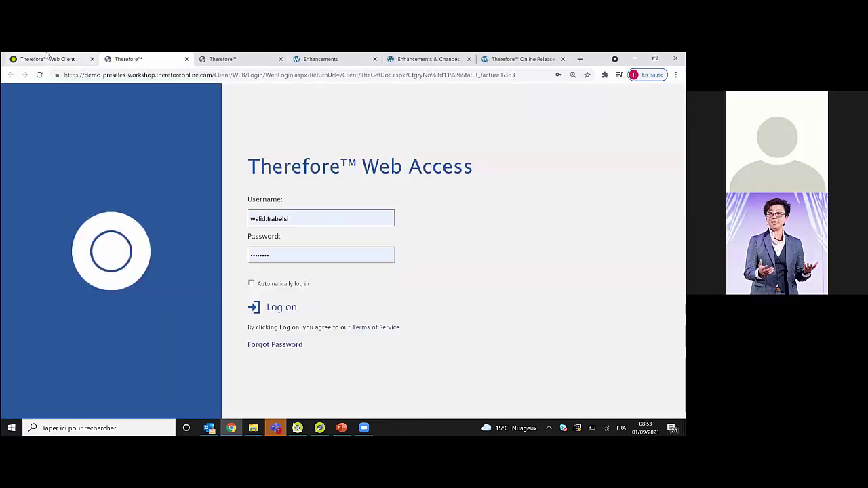
click(46, 58)
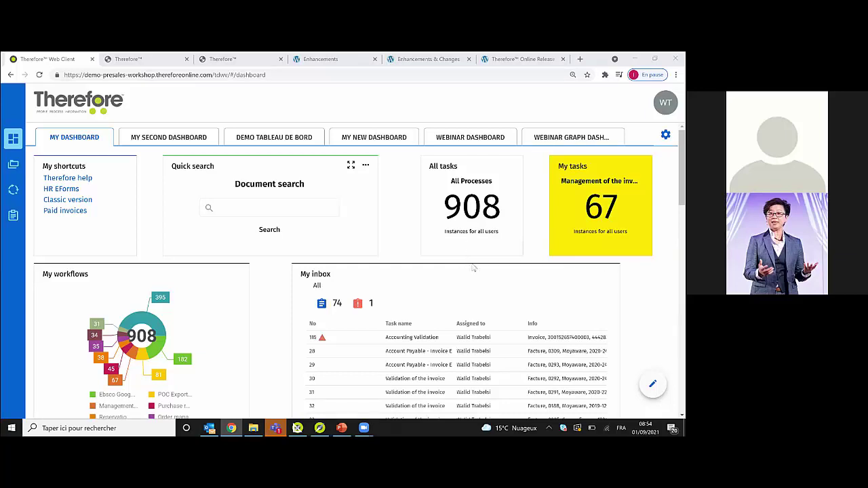
mouse_move(474, 268)
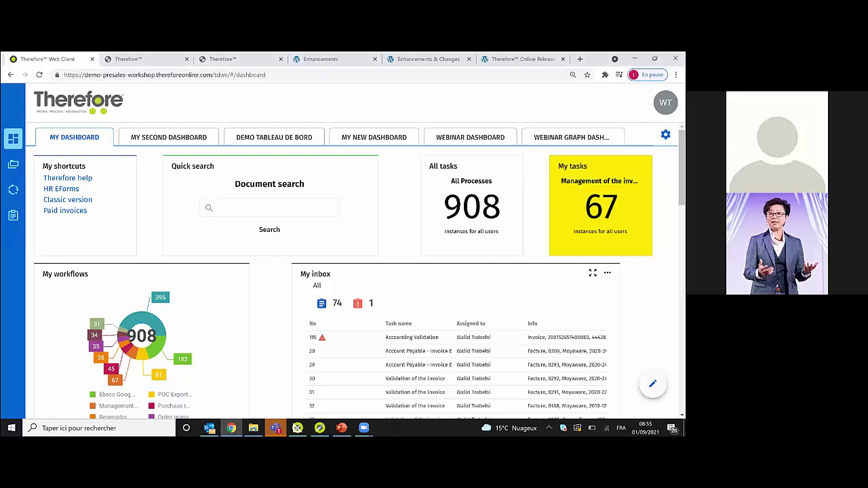
- Load the Therefore Web Client tdwv address in a new tab and sign in with saved credentials
key(super+Down)
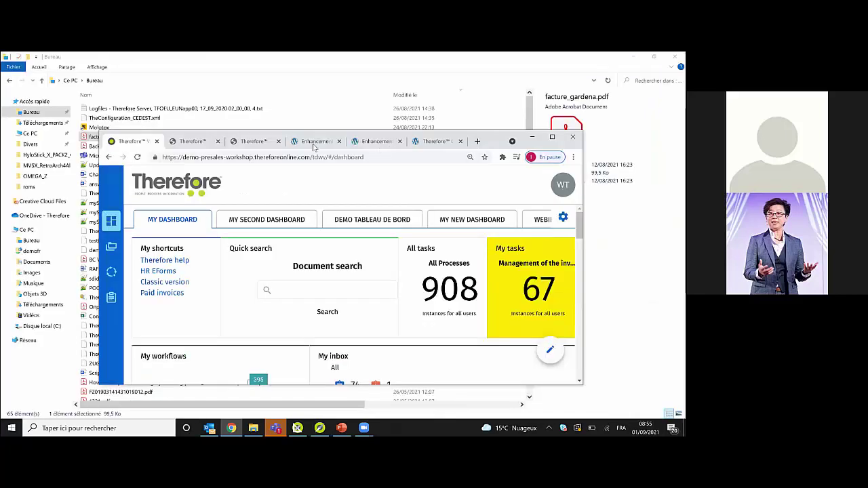
key(ctrl+t)
text(demo-presales-workshop.thereforeonline.com/tdwv/#/)
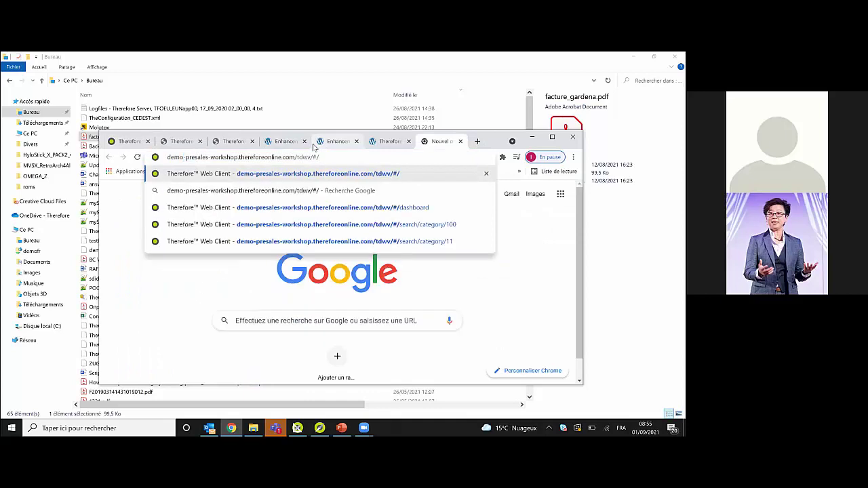
key(BackSpace)
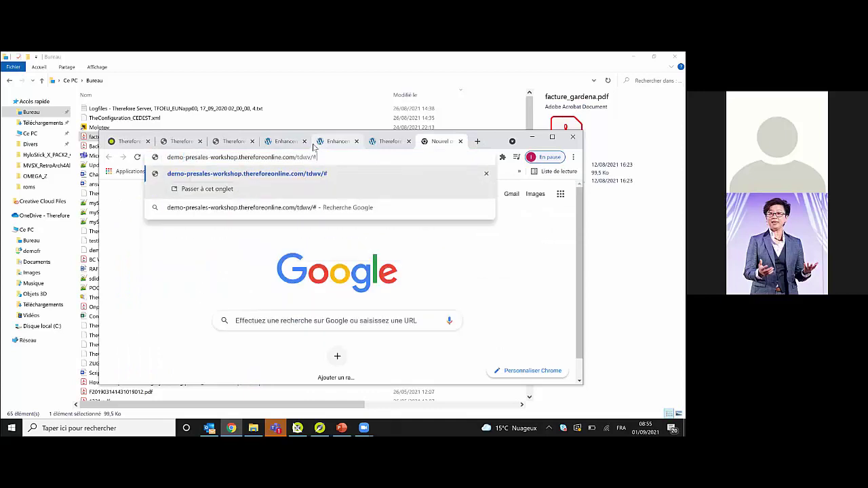
key(BackSpace)
key(BackSpace)
key(BackSpace)
key(BackSpace)
key(BackSpace)
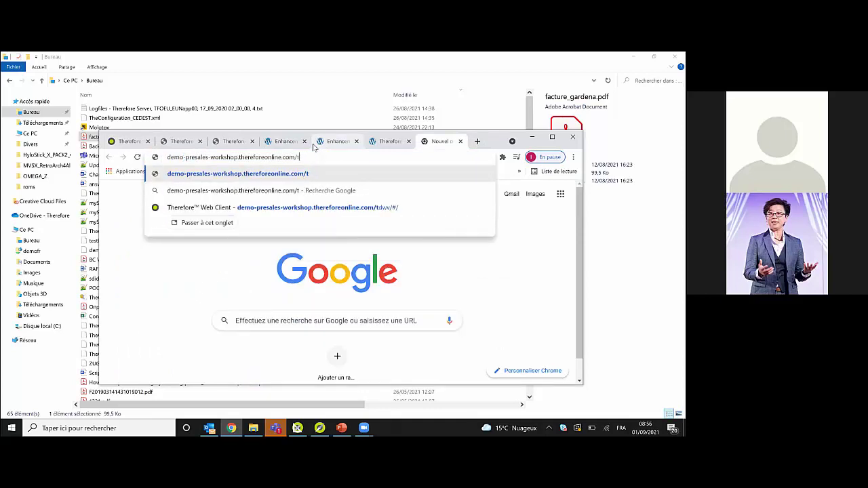
key(BackSpace)
key(ctrl+a)
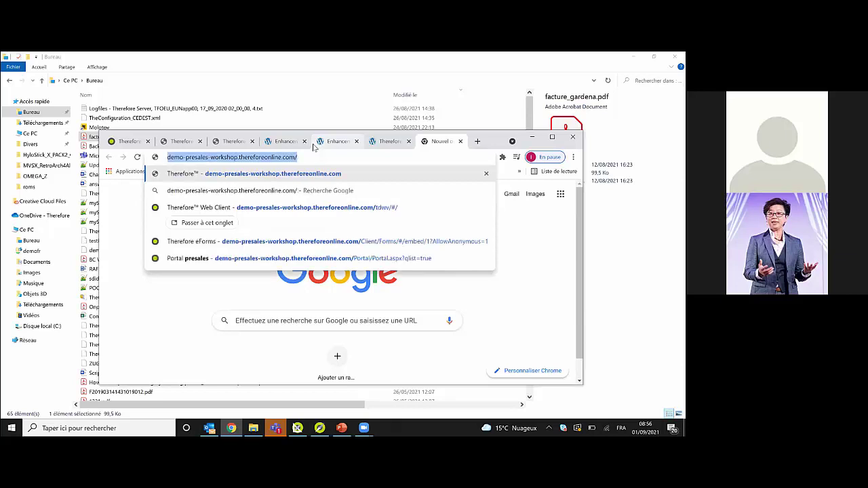
key(End)
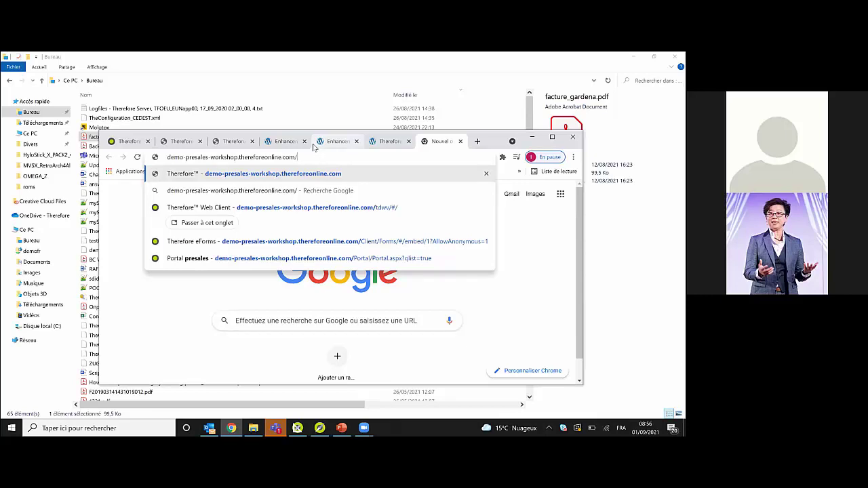
text(tdwv)
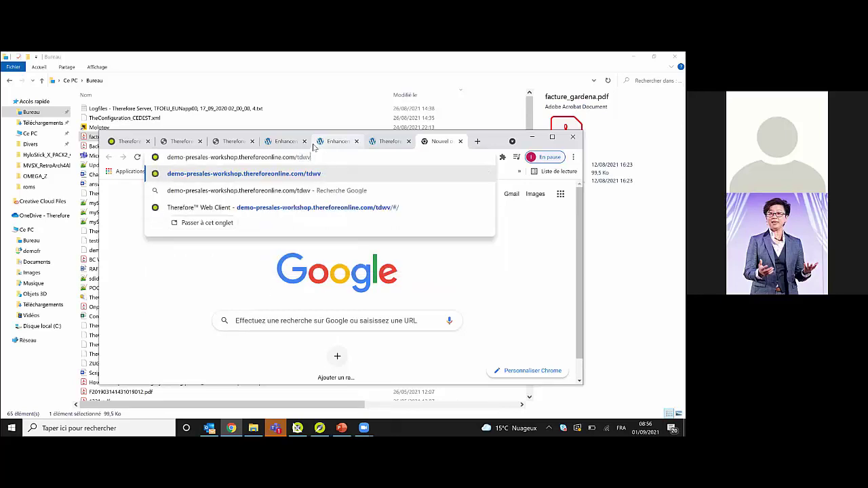
key(Return)
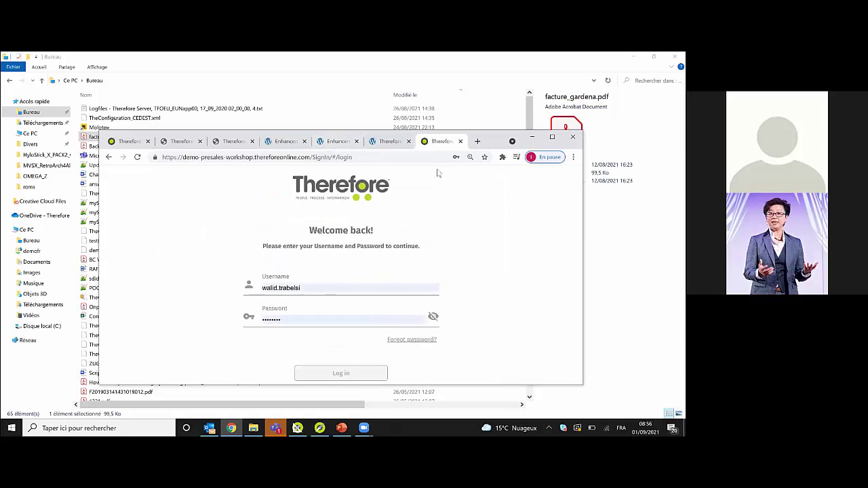
key(Return)
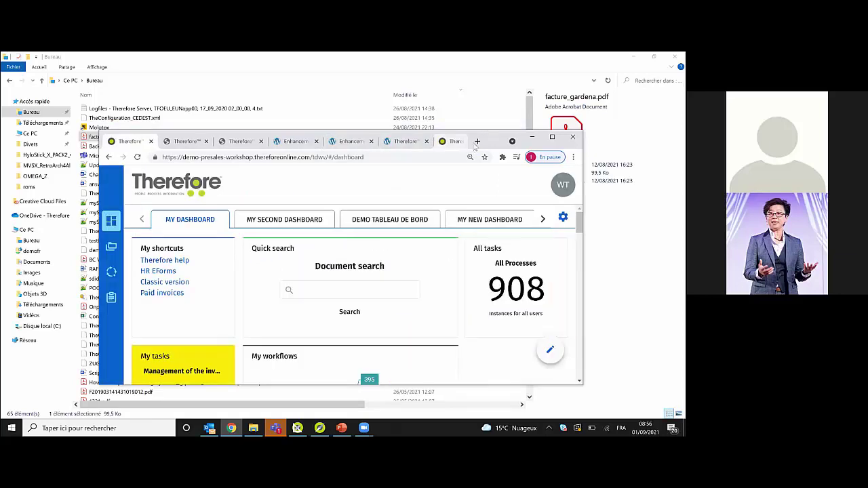
- Go to demo-presales-workshop.thereforeonline.com in a new tab
click(477, 141)
text(dem)
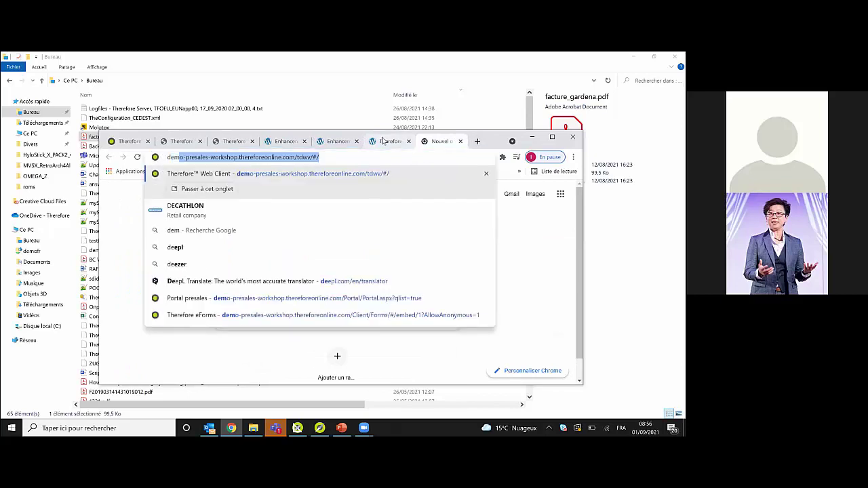
text(o-presales-workshop.thereforeonline.com)
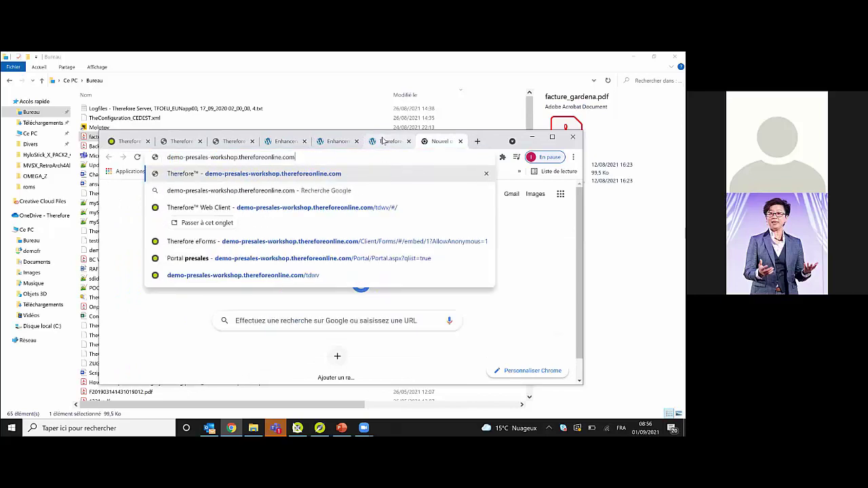
key(Return)
- Log on to Therefore Web Access, maximize the browser, then go back to the Web Client dashboard tab
click(392, 332)
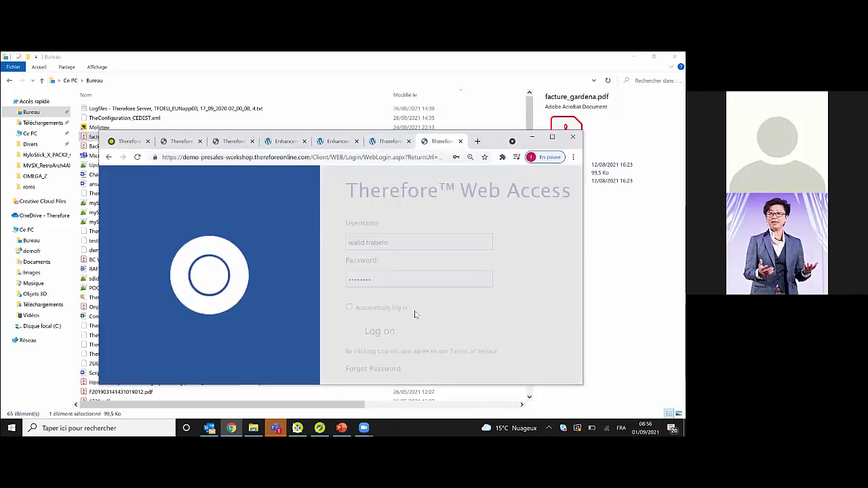
double_click(102, 134)
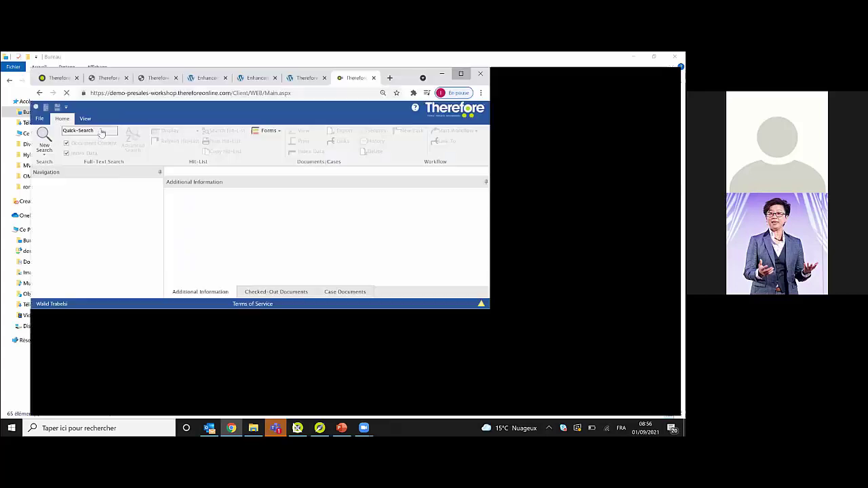
click(8, 102)
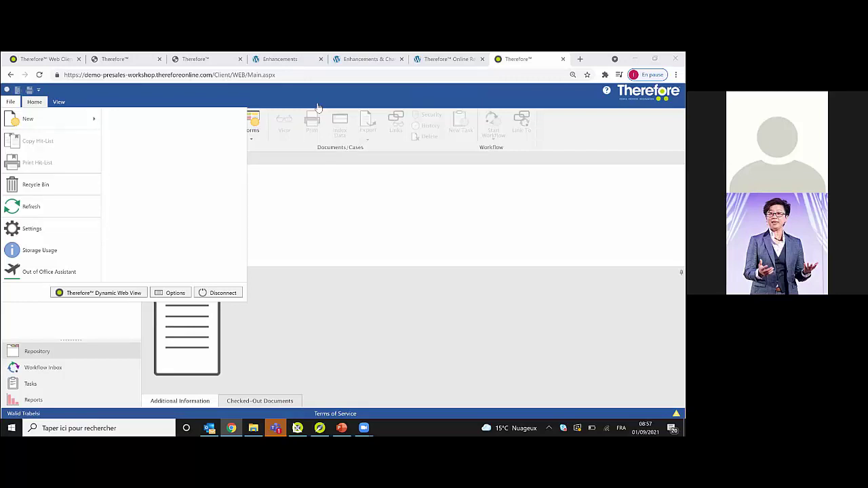
click(43, 59)
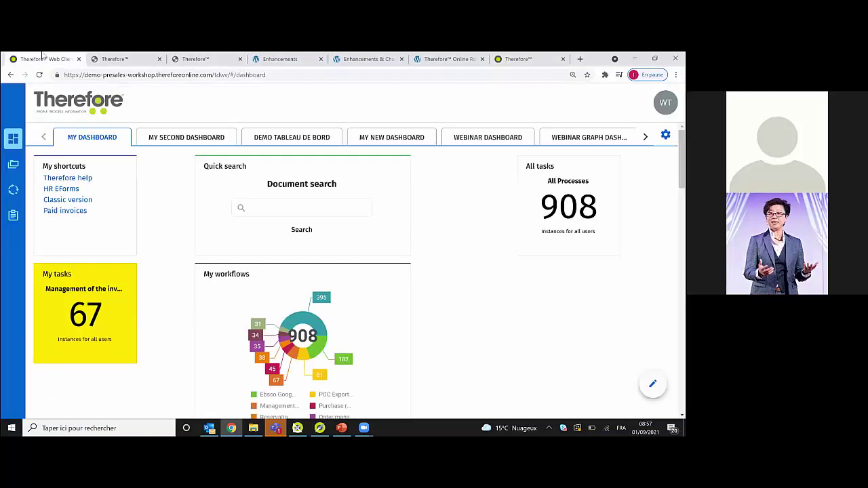
- Open the Workflows processes overview, briefly showing all inboxes including empty ones, then hiding them
click(13, 190)
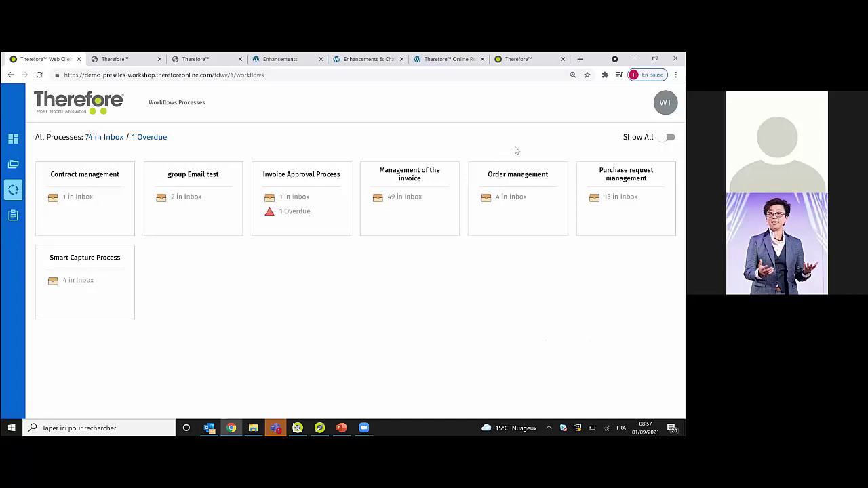
click(667, 137)
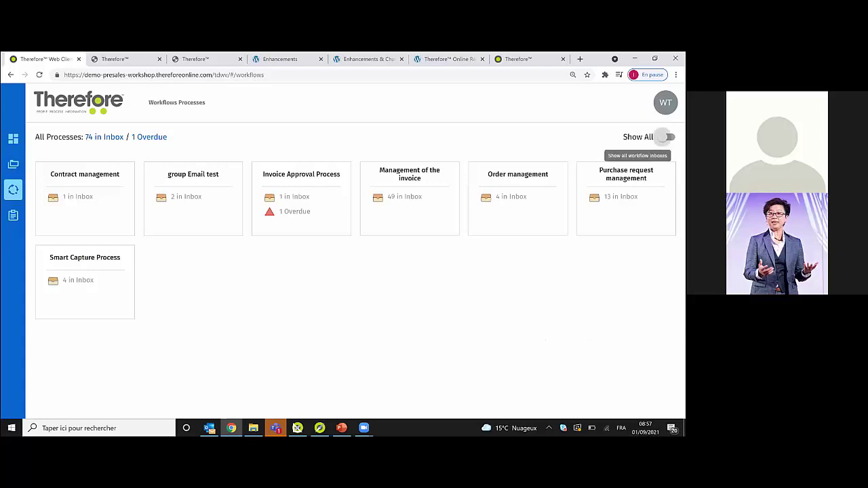
scroll(351, 271, down, 10)
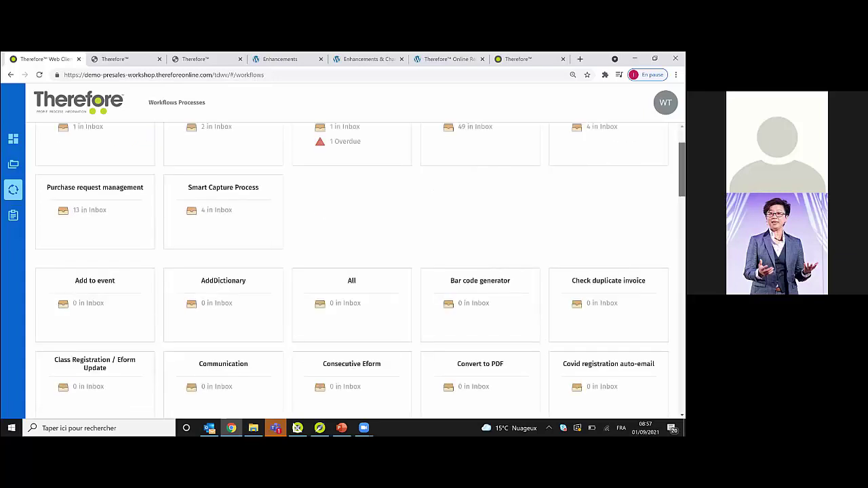
scroll(661, 142, up, 10)
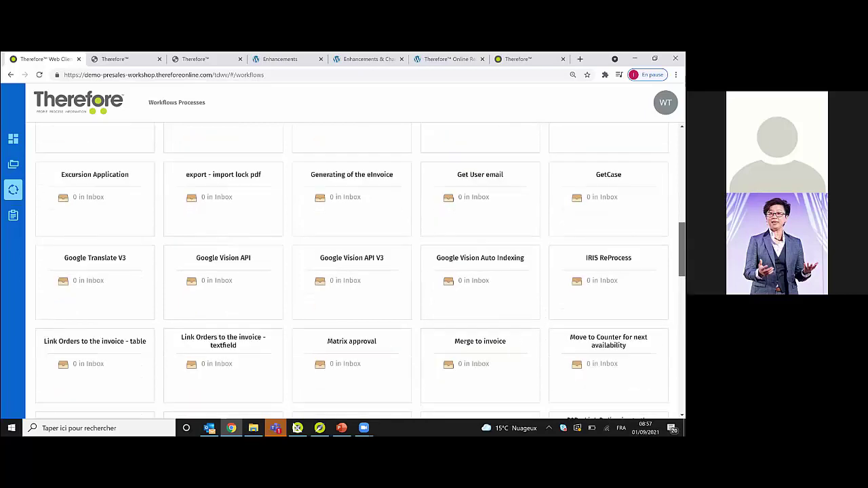
click(662, 137)
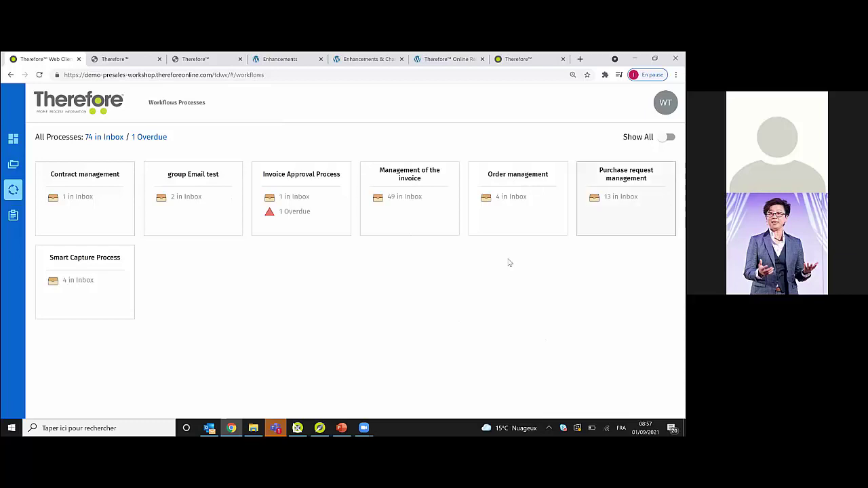
click(115, 289)
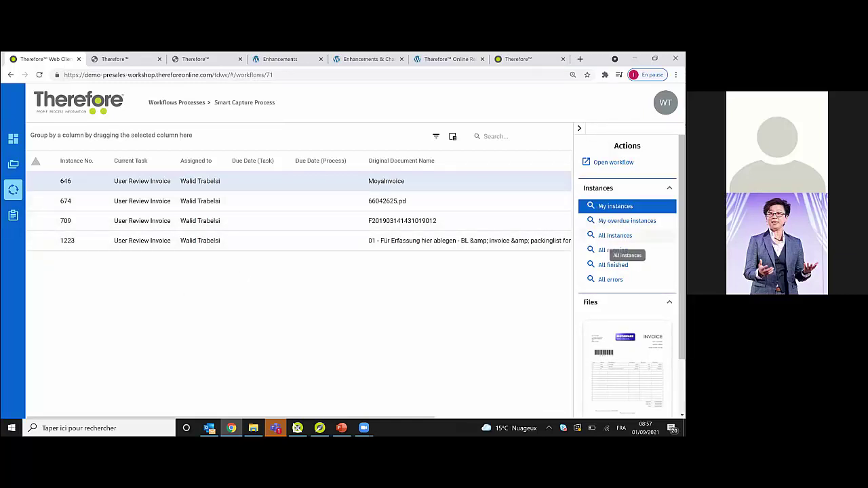
click(613, 235)
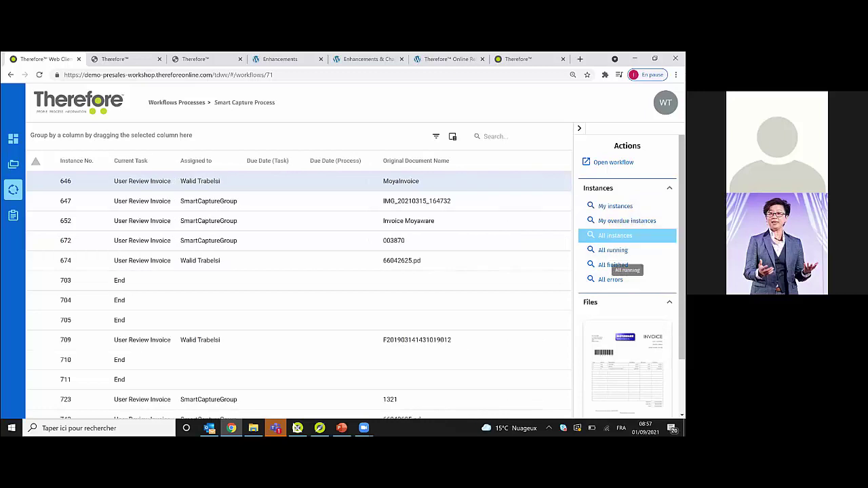
click(614, 206)
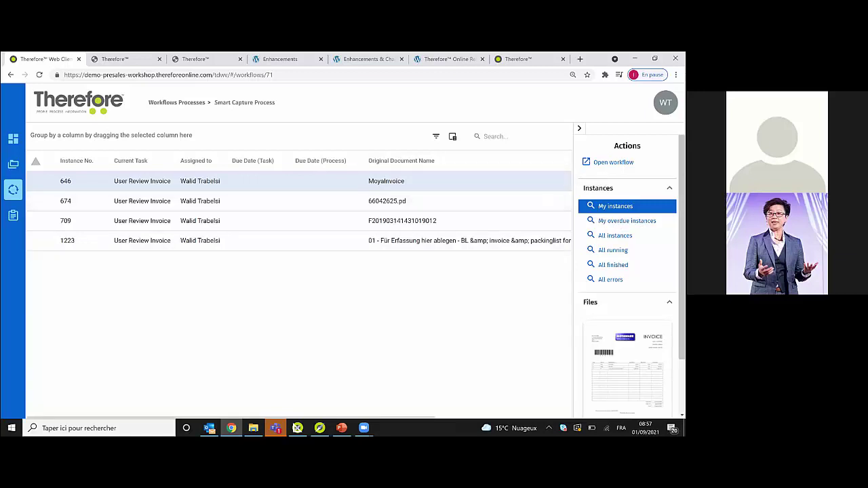
double_click(314, 181)
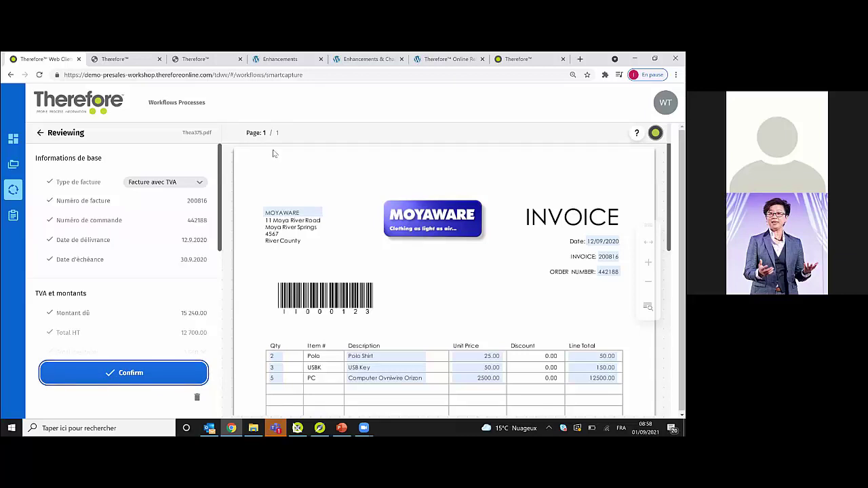
click(12, 194)
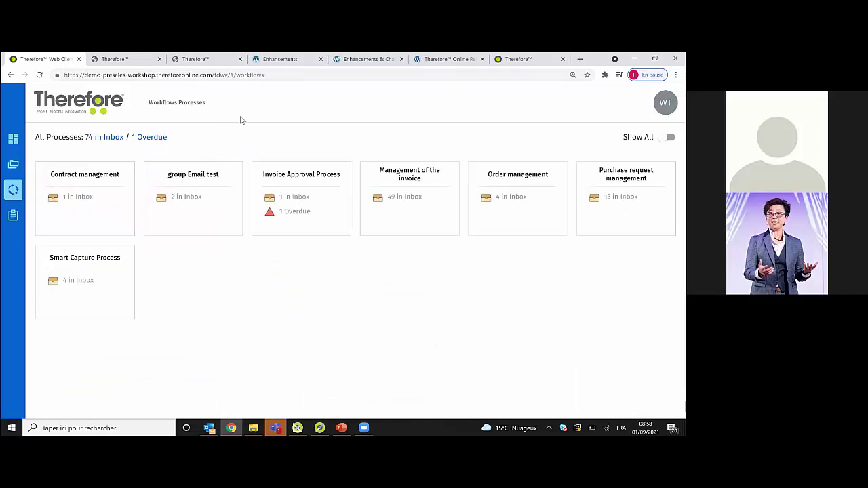
- Check the 1 overdue instance and Tasks, then open the list of all 74 inbox items
click(152, 138)
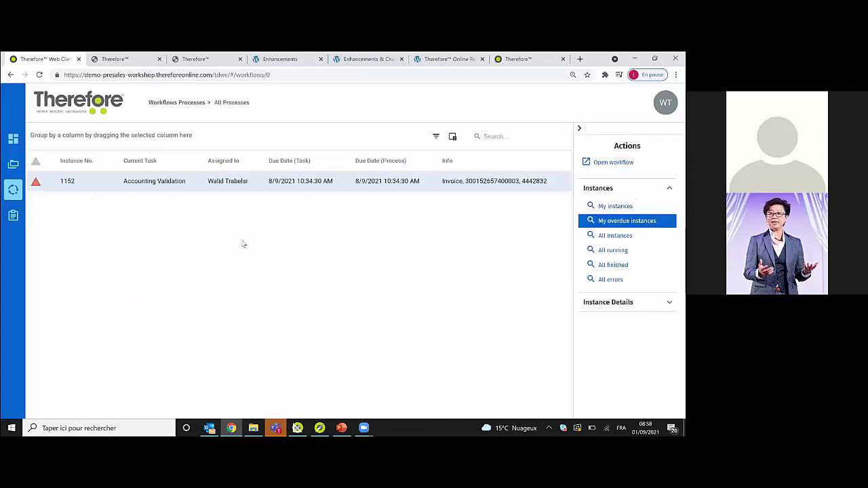
click(13, 216)
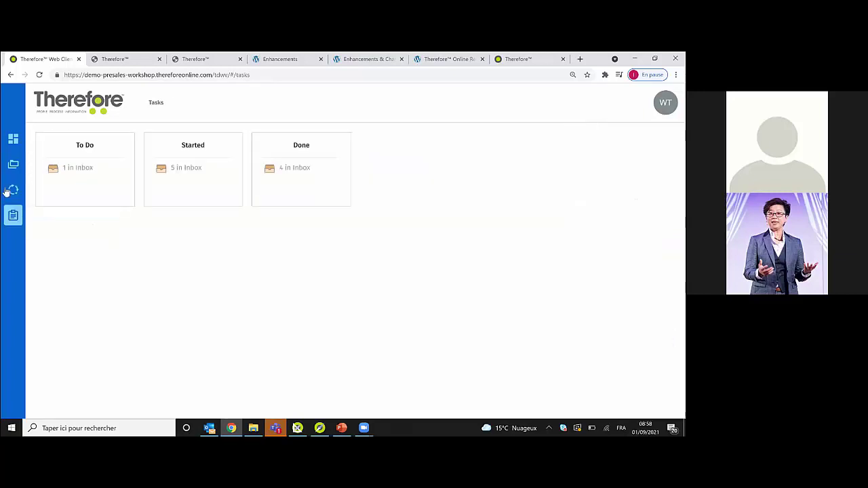
click(13, 189)
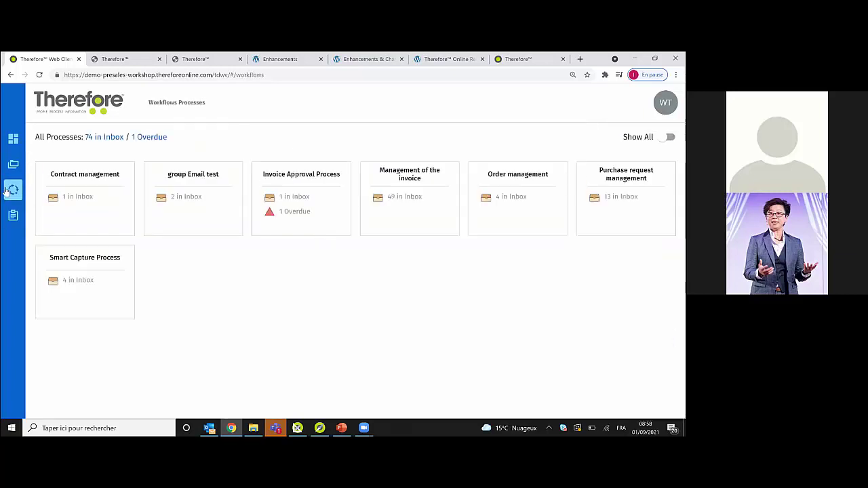
click(107, 142)
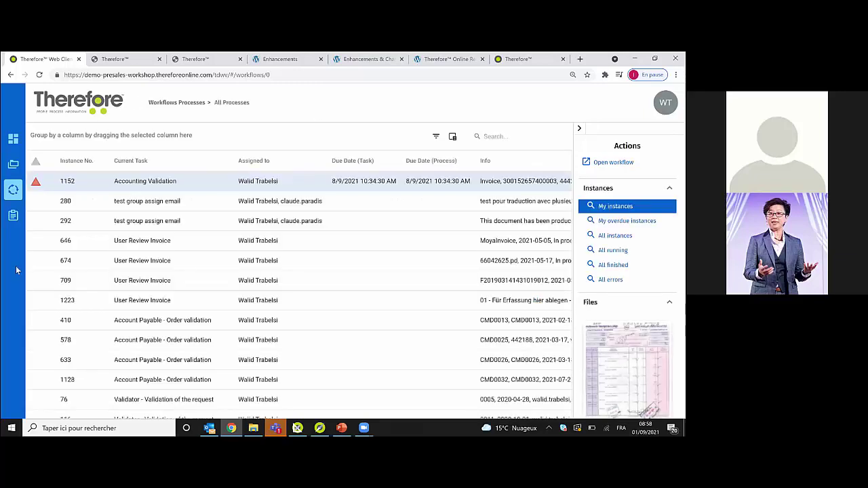
click(13, 190)
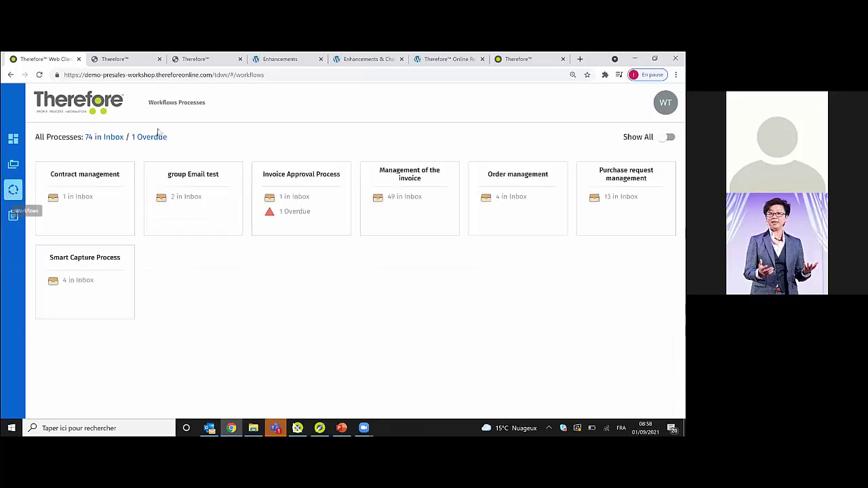
click(98, 138)
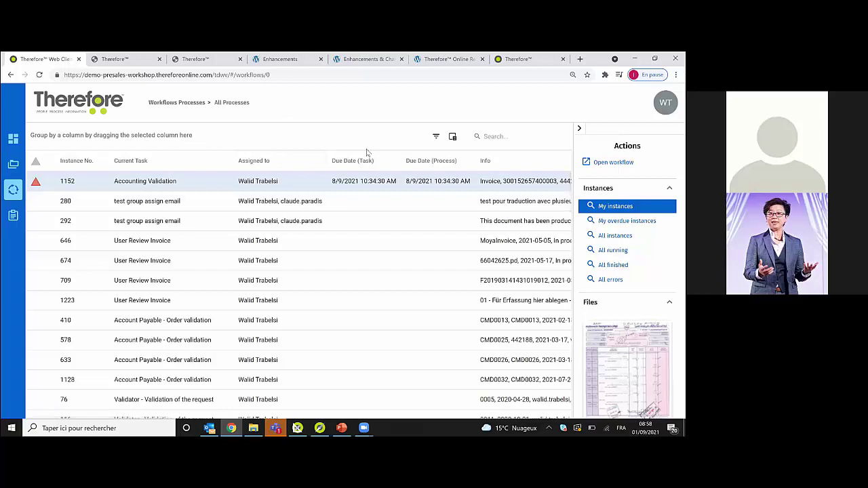
- Group the instance list by Current Task and collapse the Account Payable - Invoice Entry group
drag(183, 161, 151, 131)
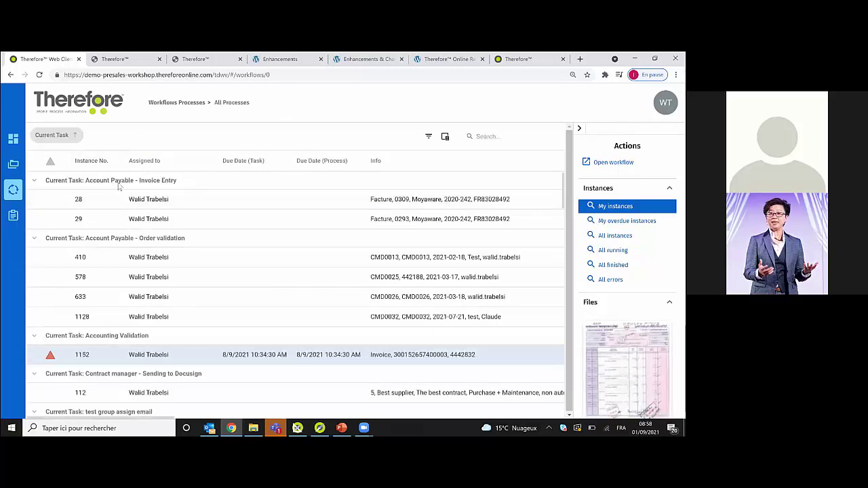
click(151, 183)
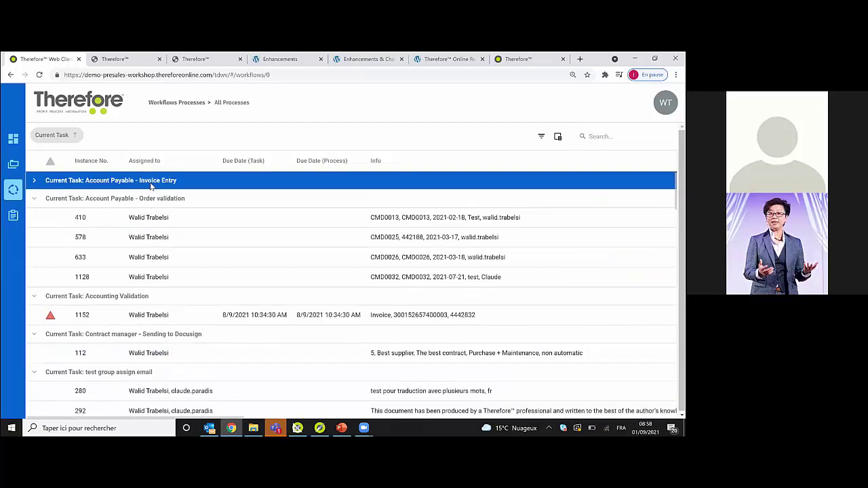
key(Down)
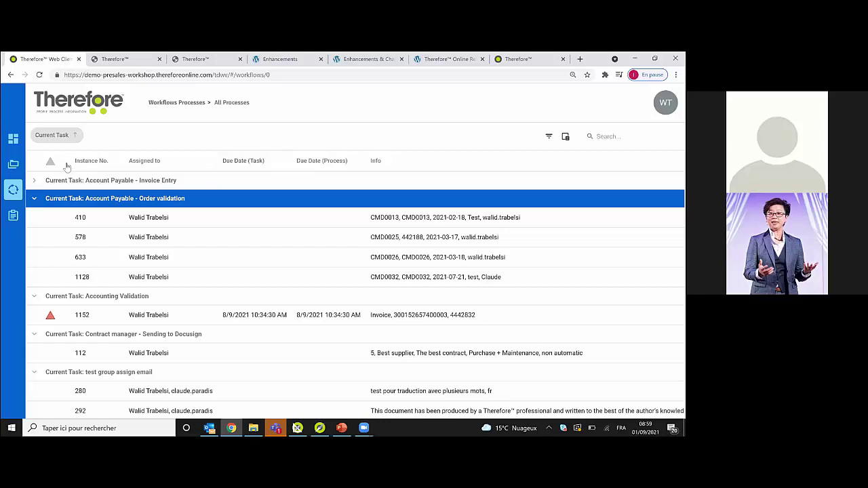
- Open the Invoice Approval Process's overdue instance 1152 list, then show all my instances
click(14, 193)
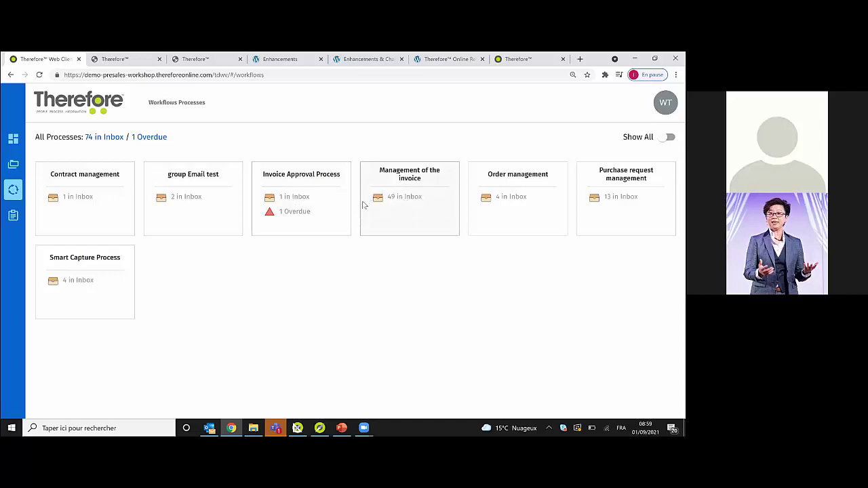
click(293, 212)
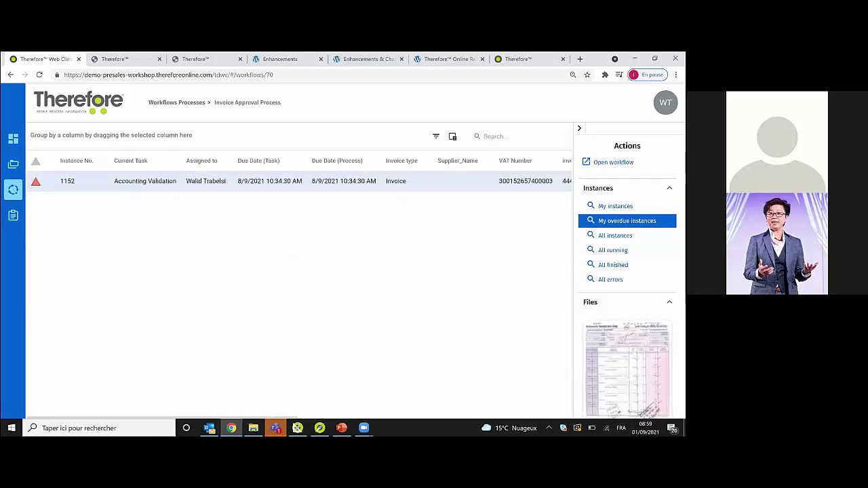
click(615, 206)
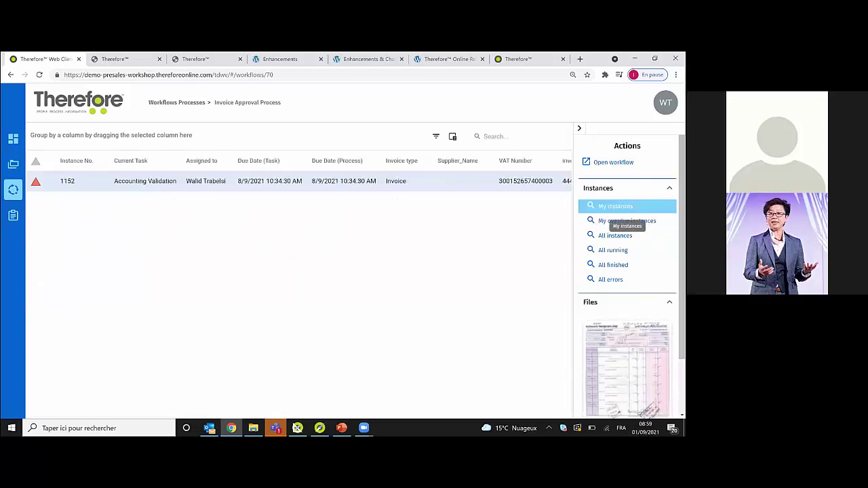